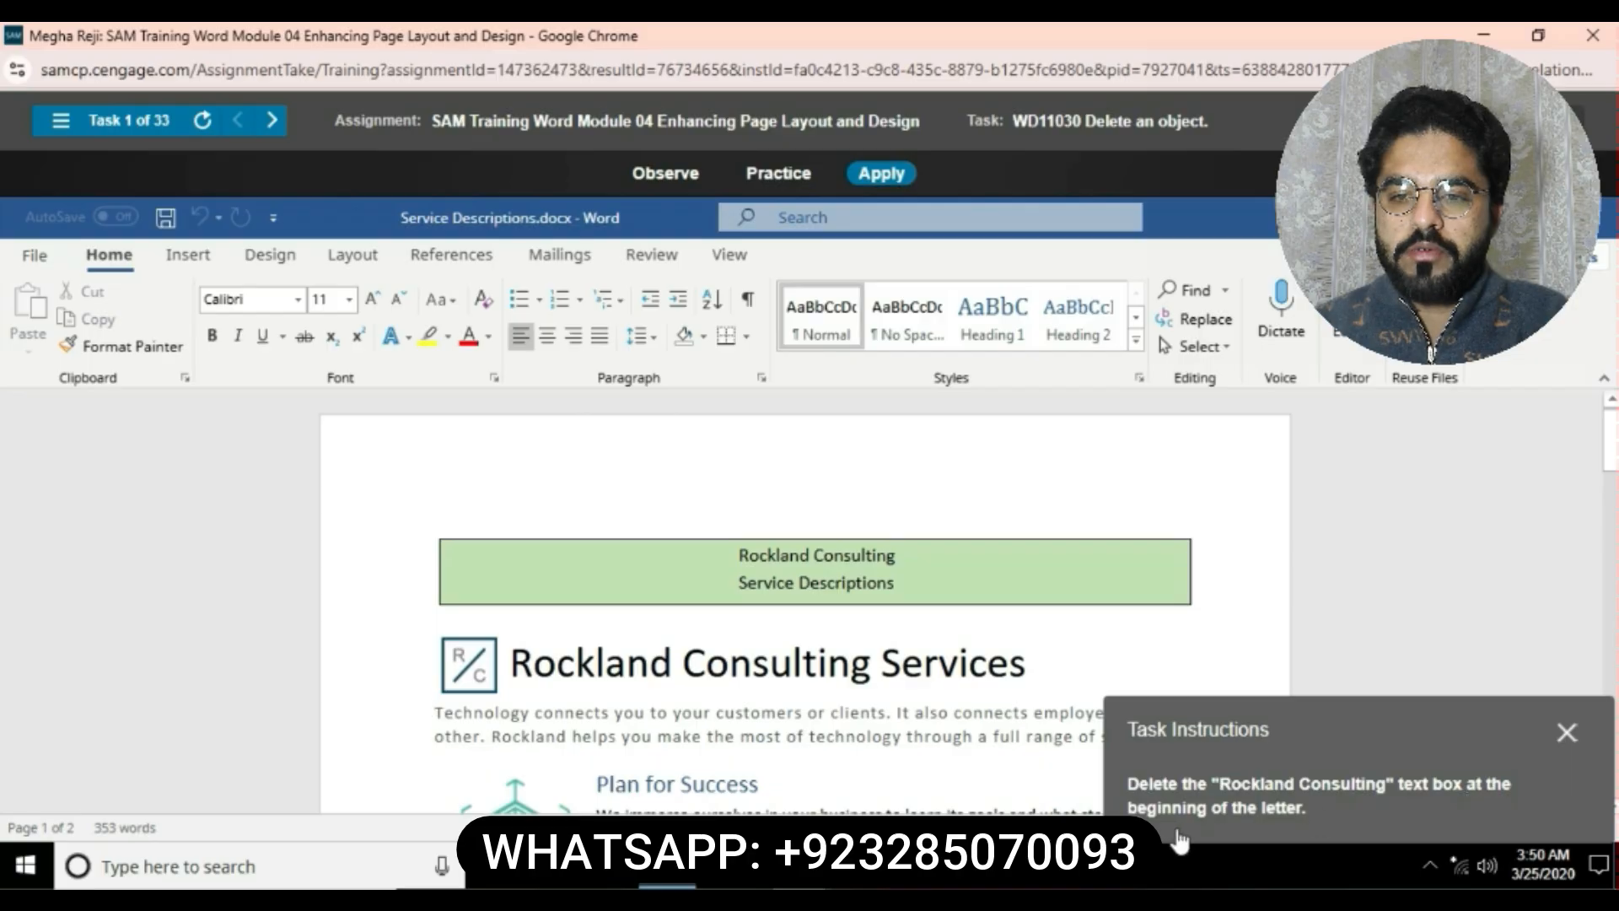
- Delete the Rockland Consulting text box at the beginning of the letter
{"action": "left_click", "coordinate": [890, 541]}
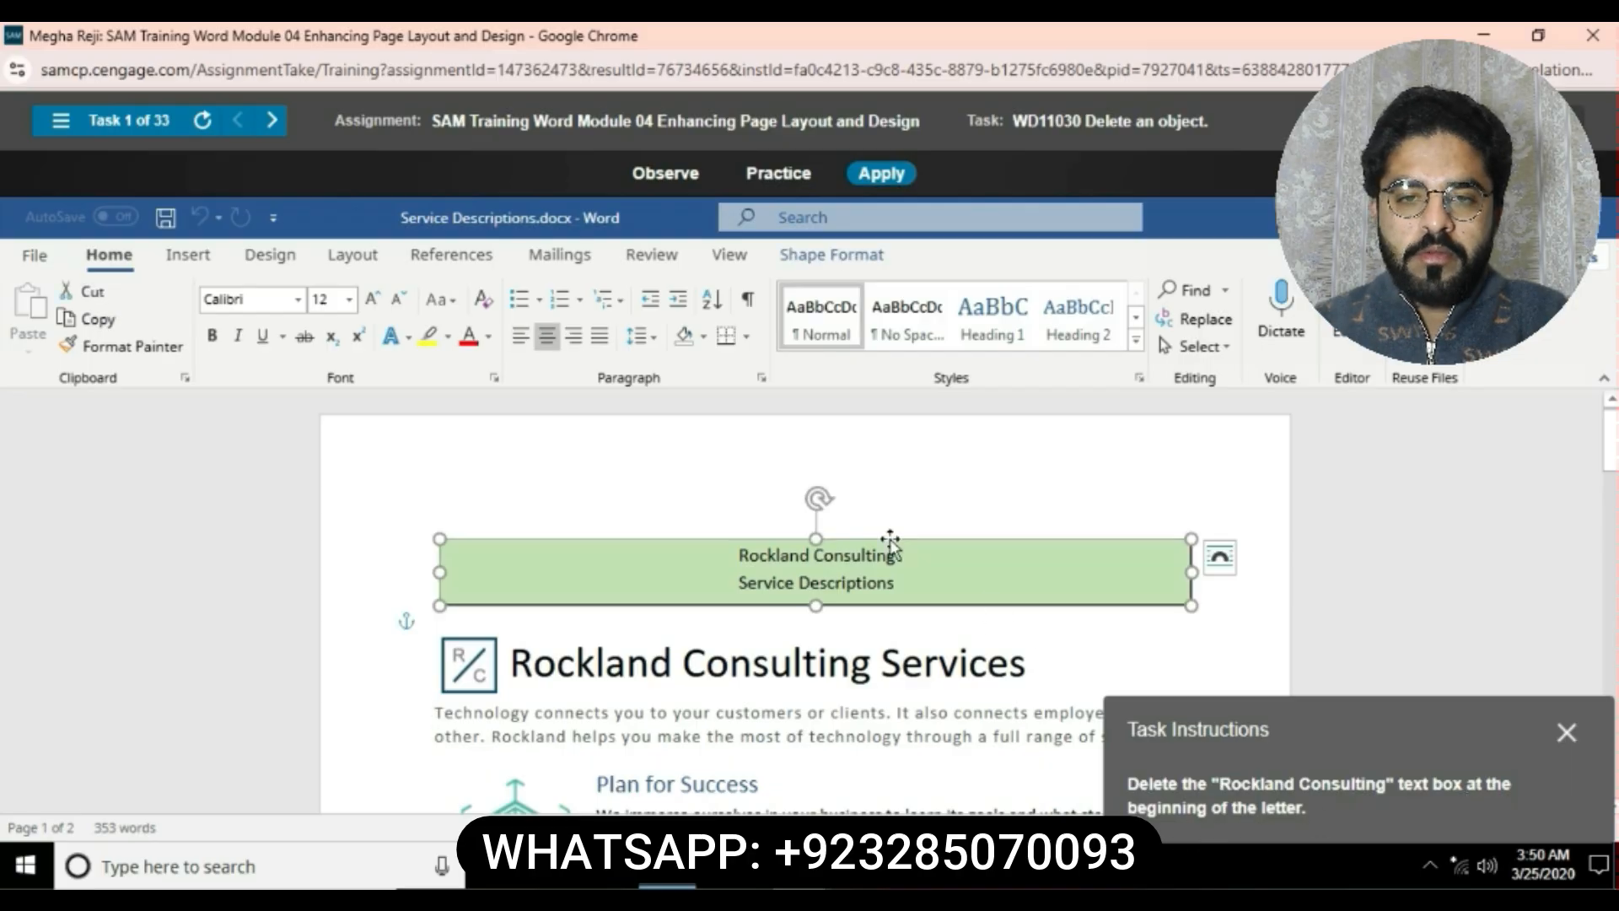
{"action": "right_click", "coordinate": [891, 540]}
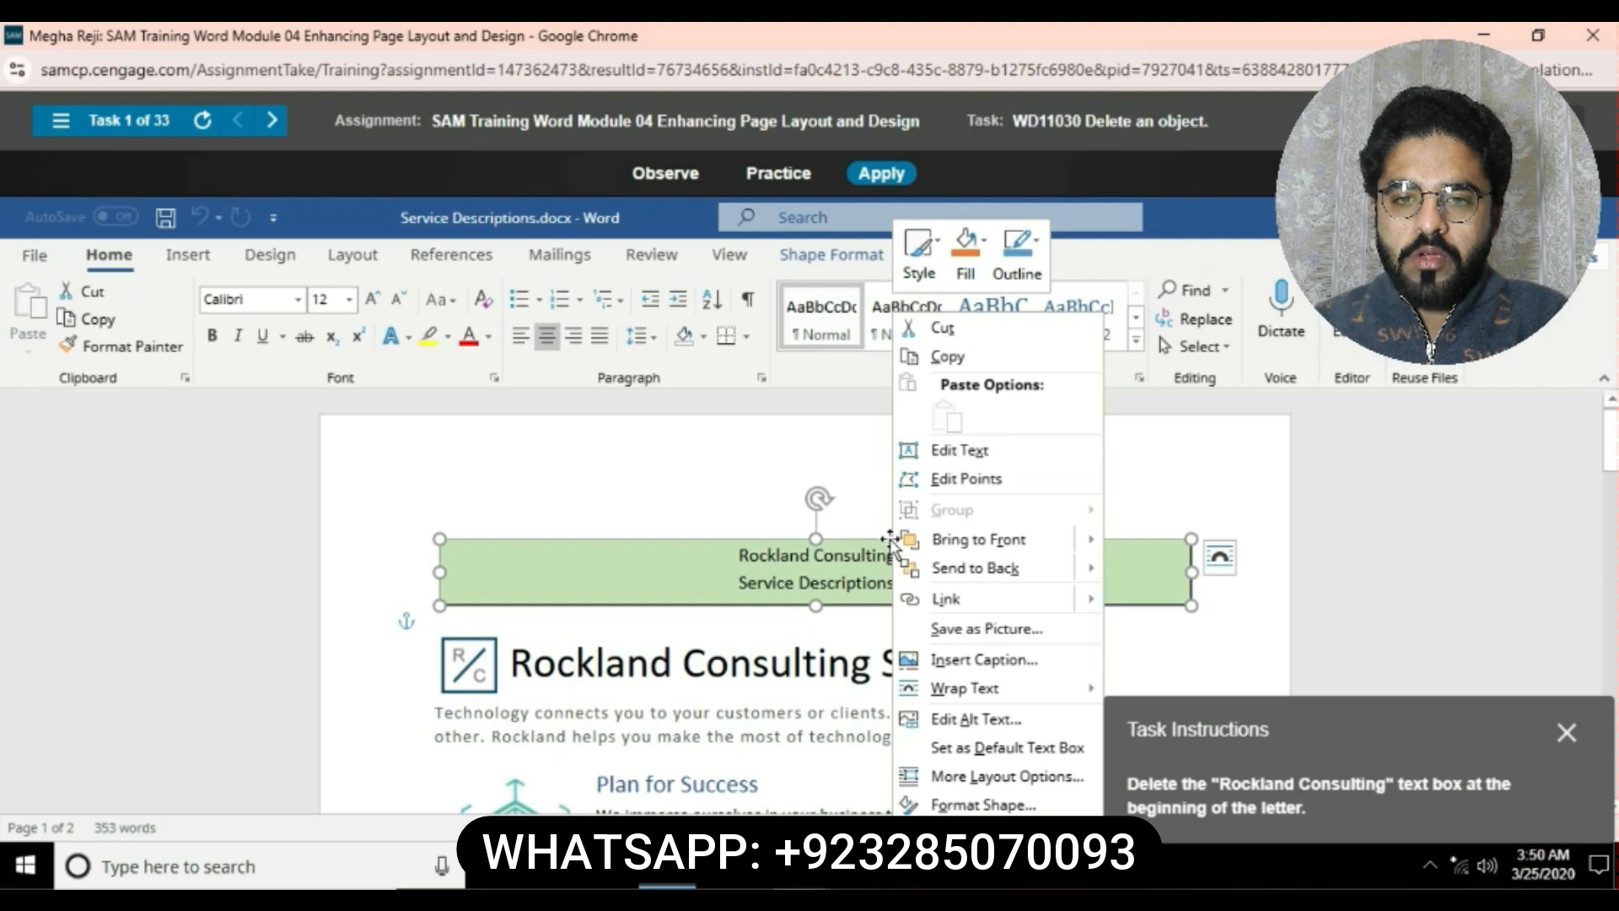
{"action": "left_click", "coordinate": [728, 538]}
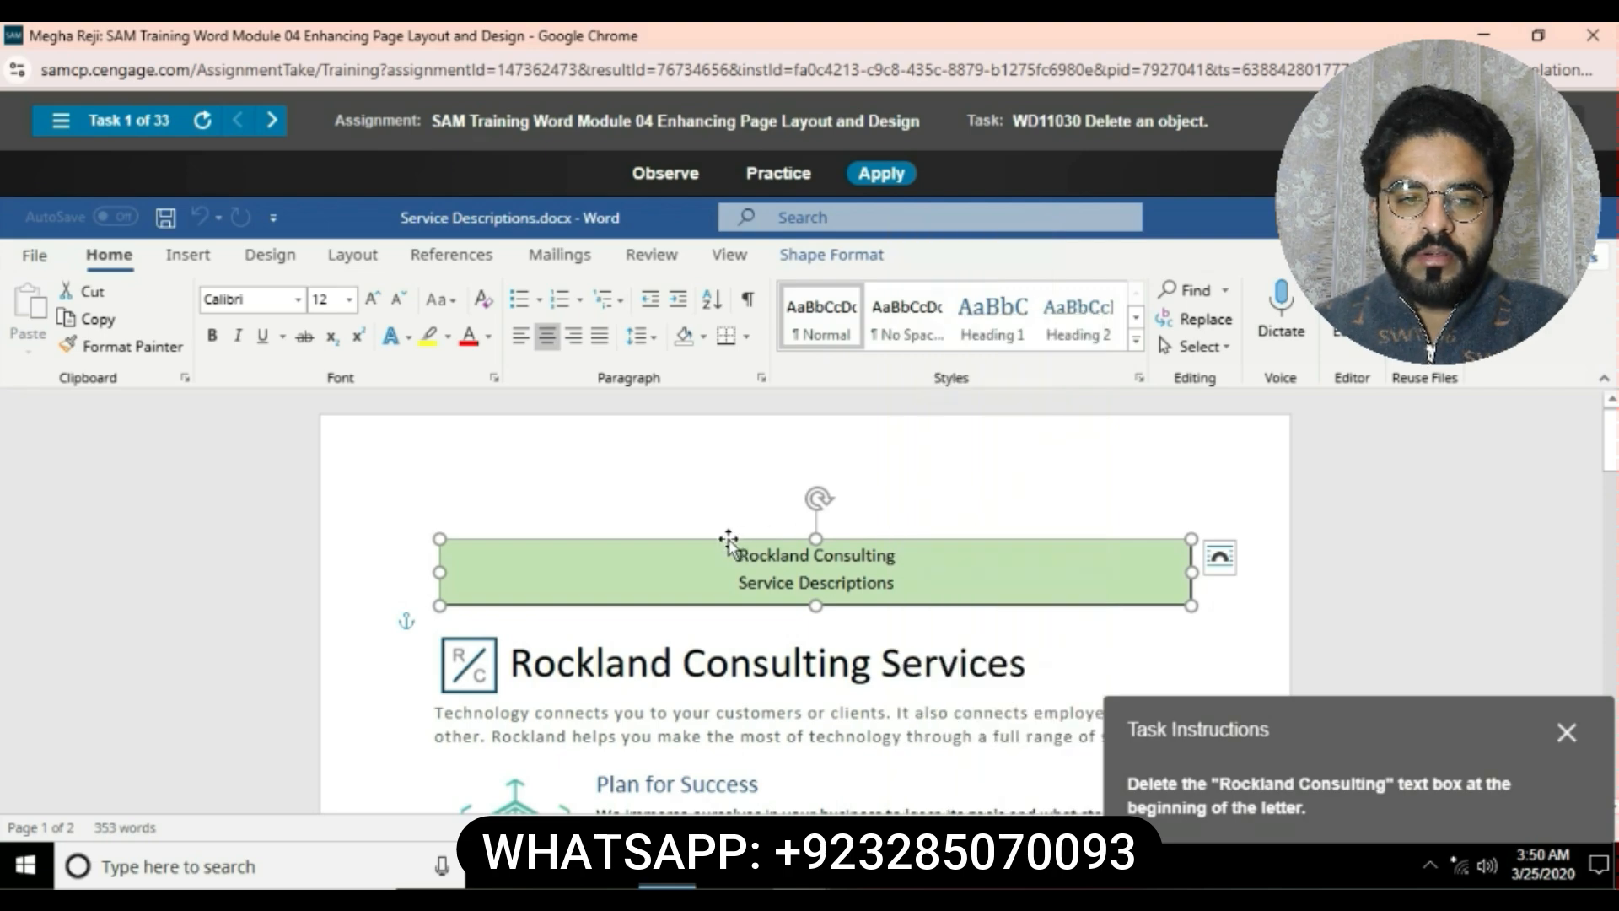
{"action": "key", "text": "Delete"}
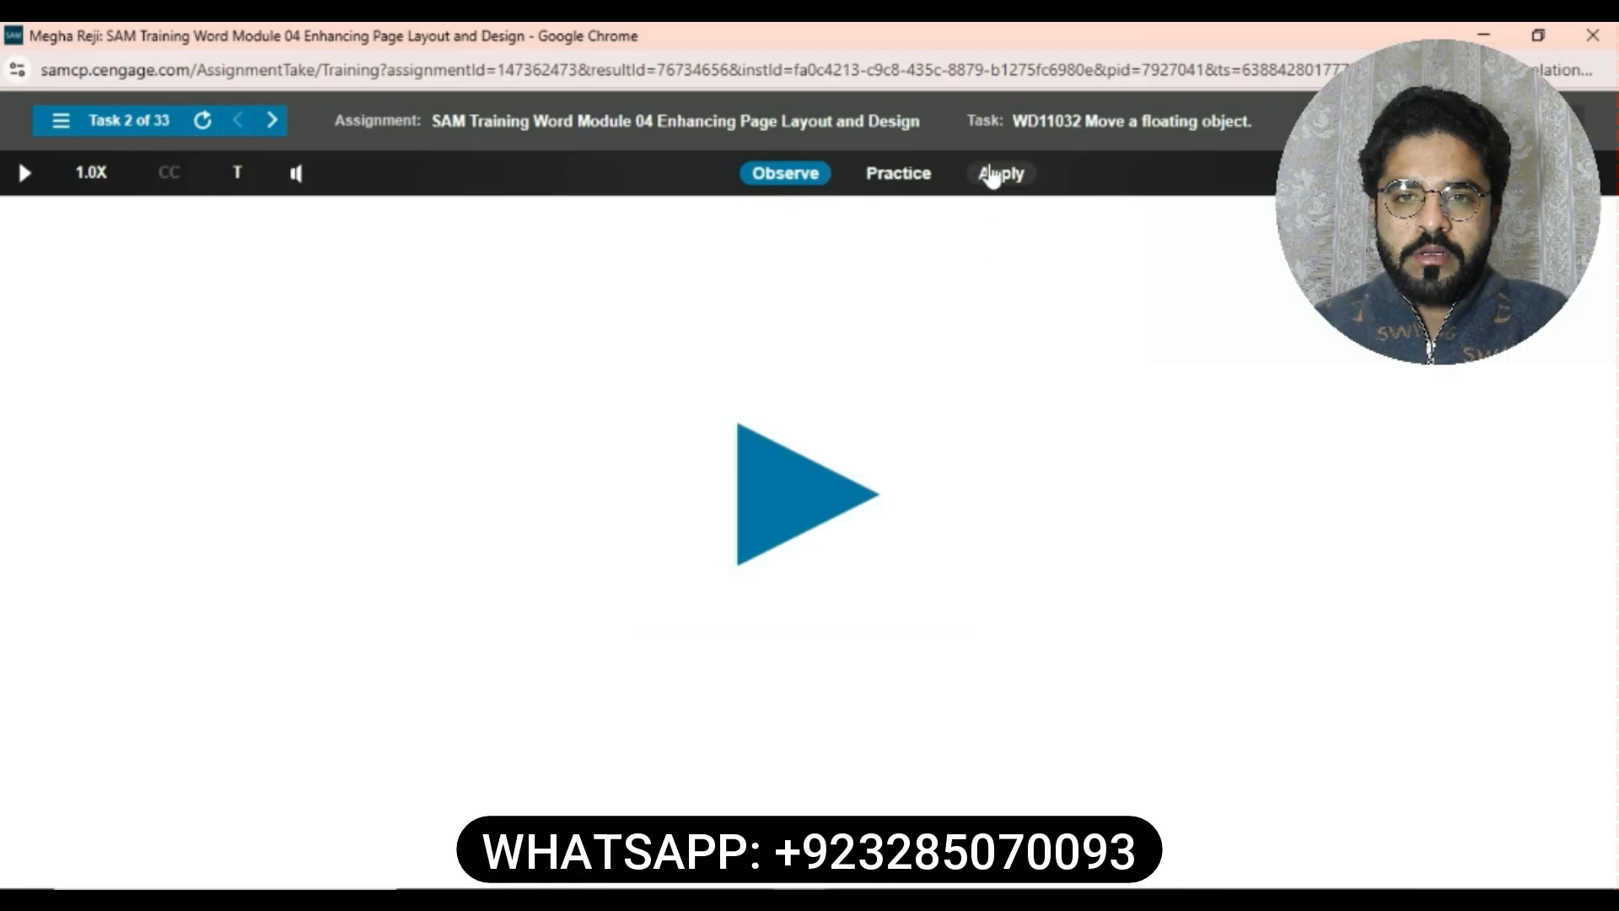
- Open the advanced layout position settings for the Rockland Consulting logo beside the heading
{"action": "left_click", "coordinate": [1001, 173]}
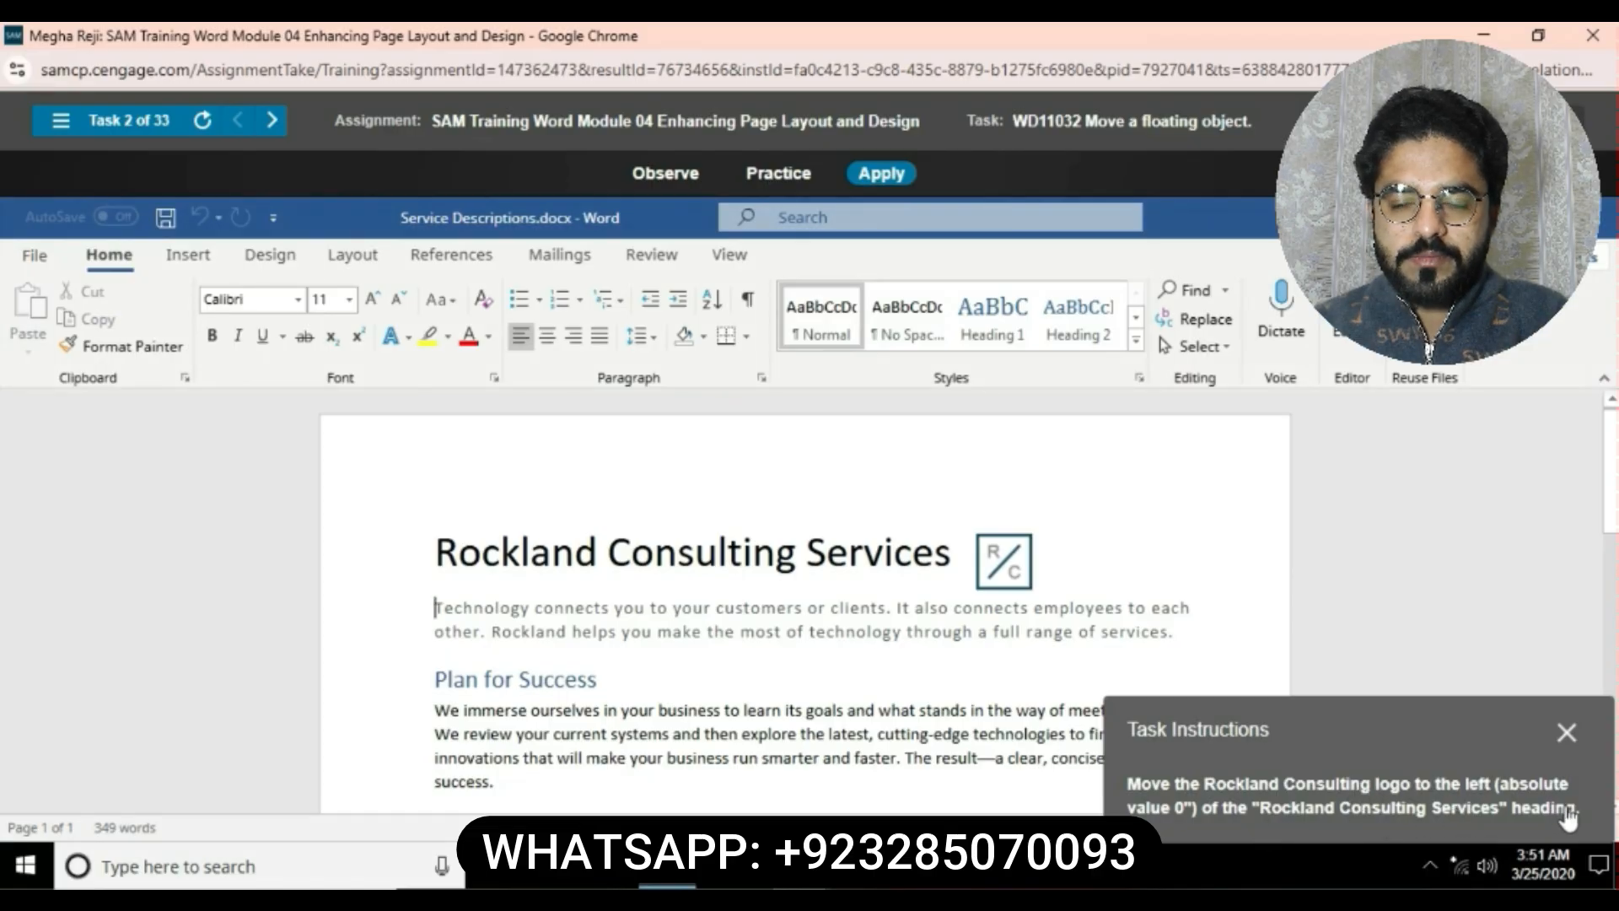
{"action": "left_click", "coordinate": [978, 581]}
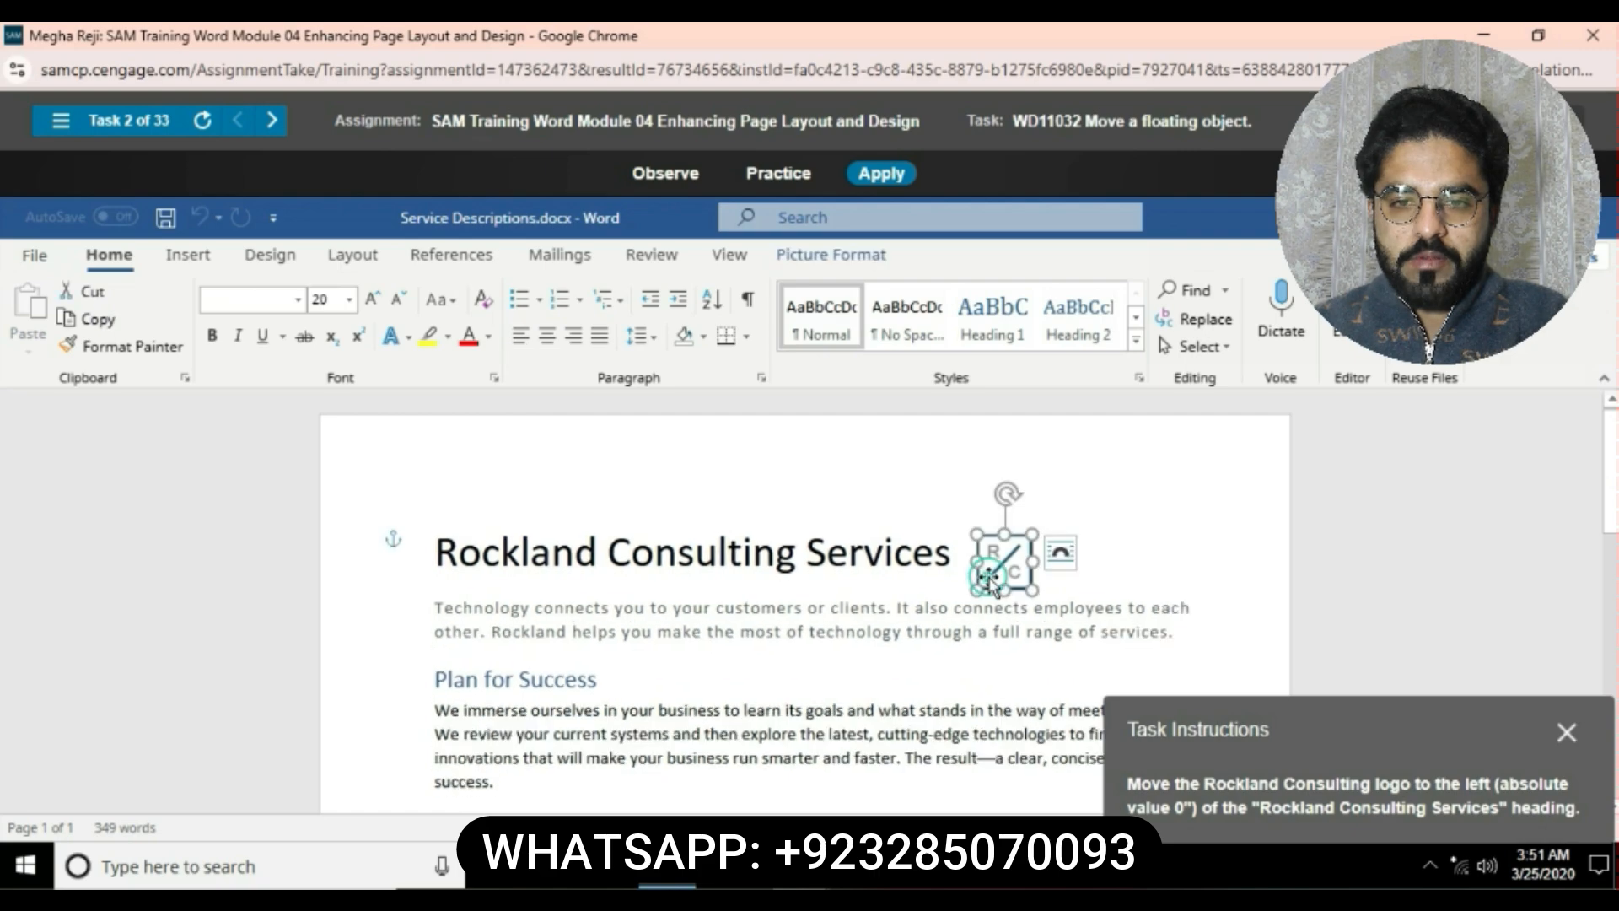
{"action": "left_click", "coordinate": [831, 254]}
{"action": "left_click", "coordinate": [1271, 355]}
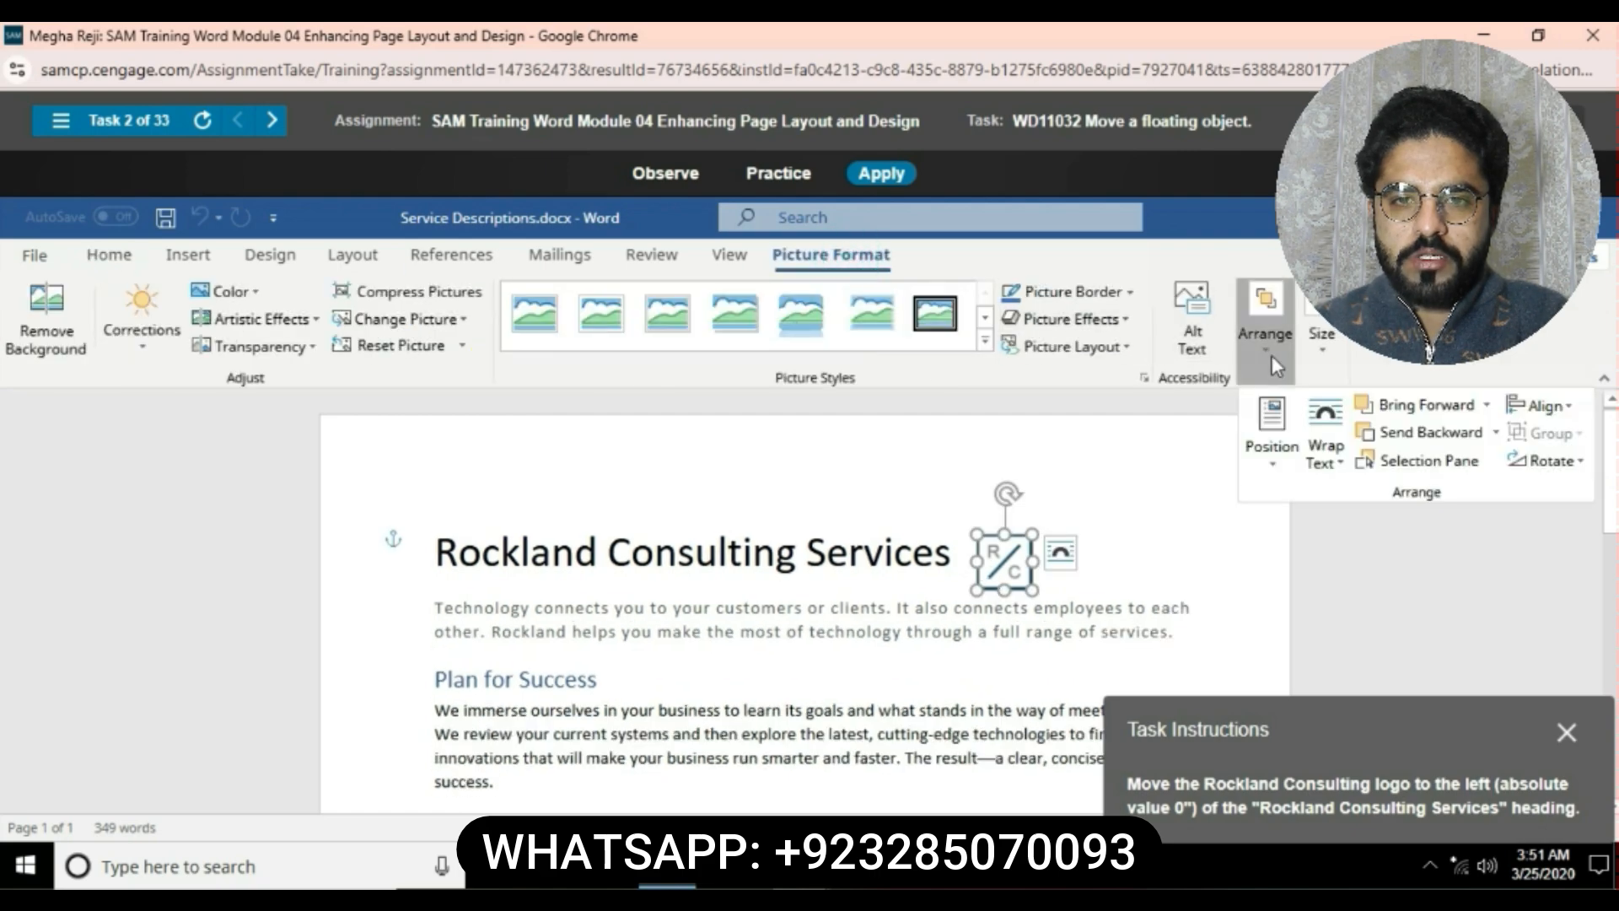
{"action": "left_click", "coordinate": [1269, 435]}
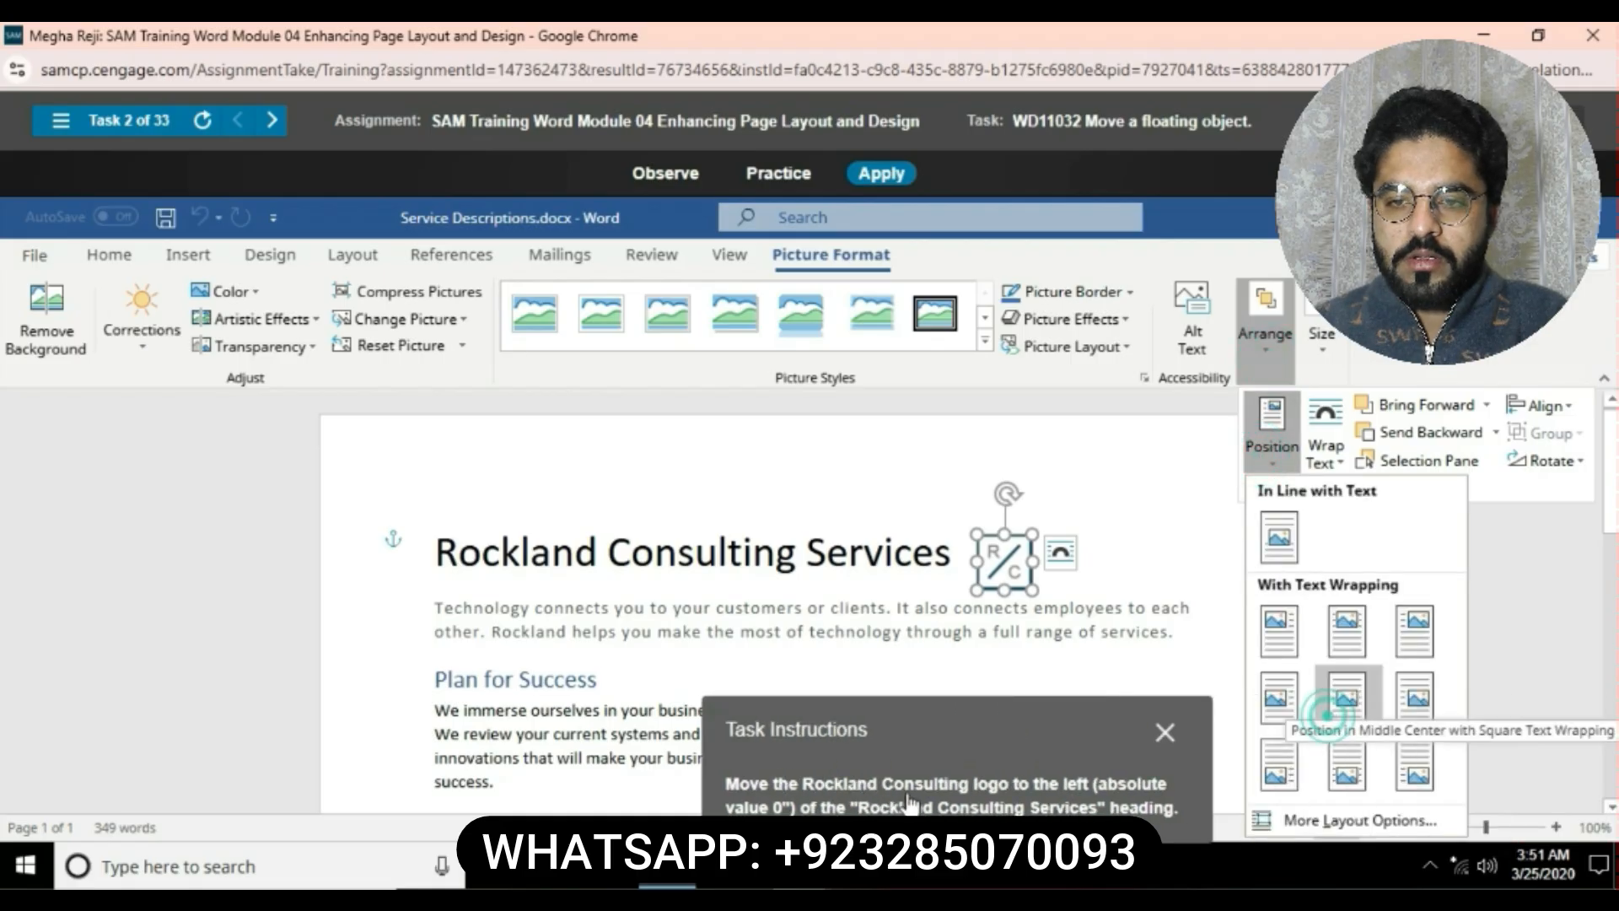
{"action": "left_click", "coordinate": [1282, 829]}
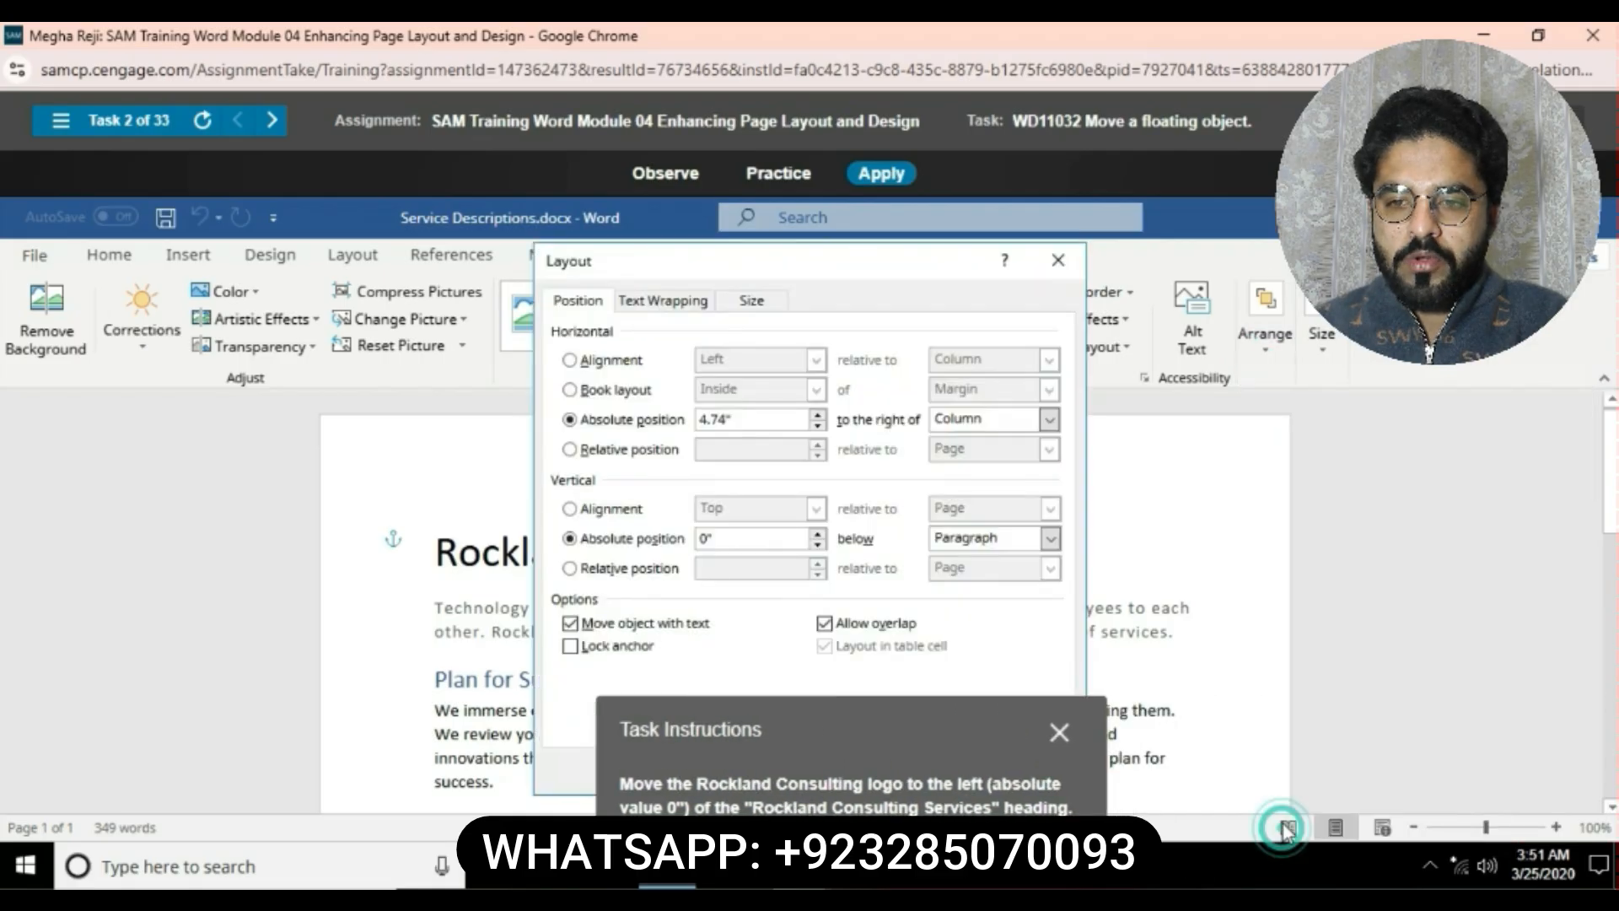
- Set the logo's horizontal absolute position to 0 to the right of the column and apply it
{"action": "left_click", "coordinate": [755, 418]}
{"action": "key", "text": "BackSpace"}
{"action": "key", "text": "BackSpace"}
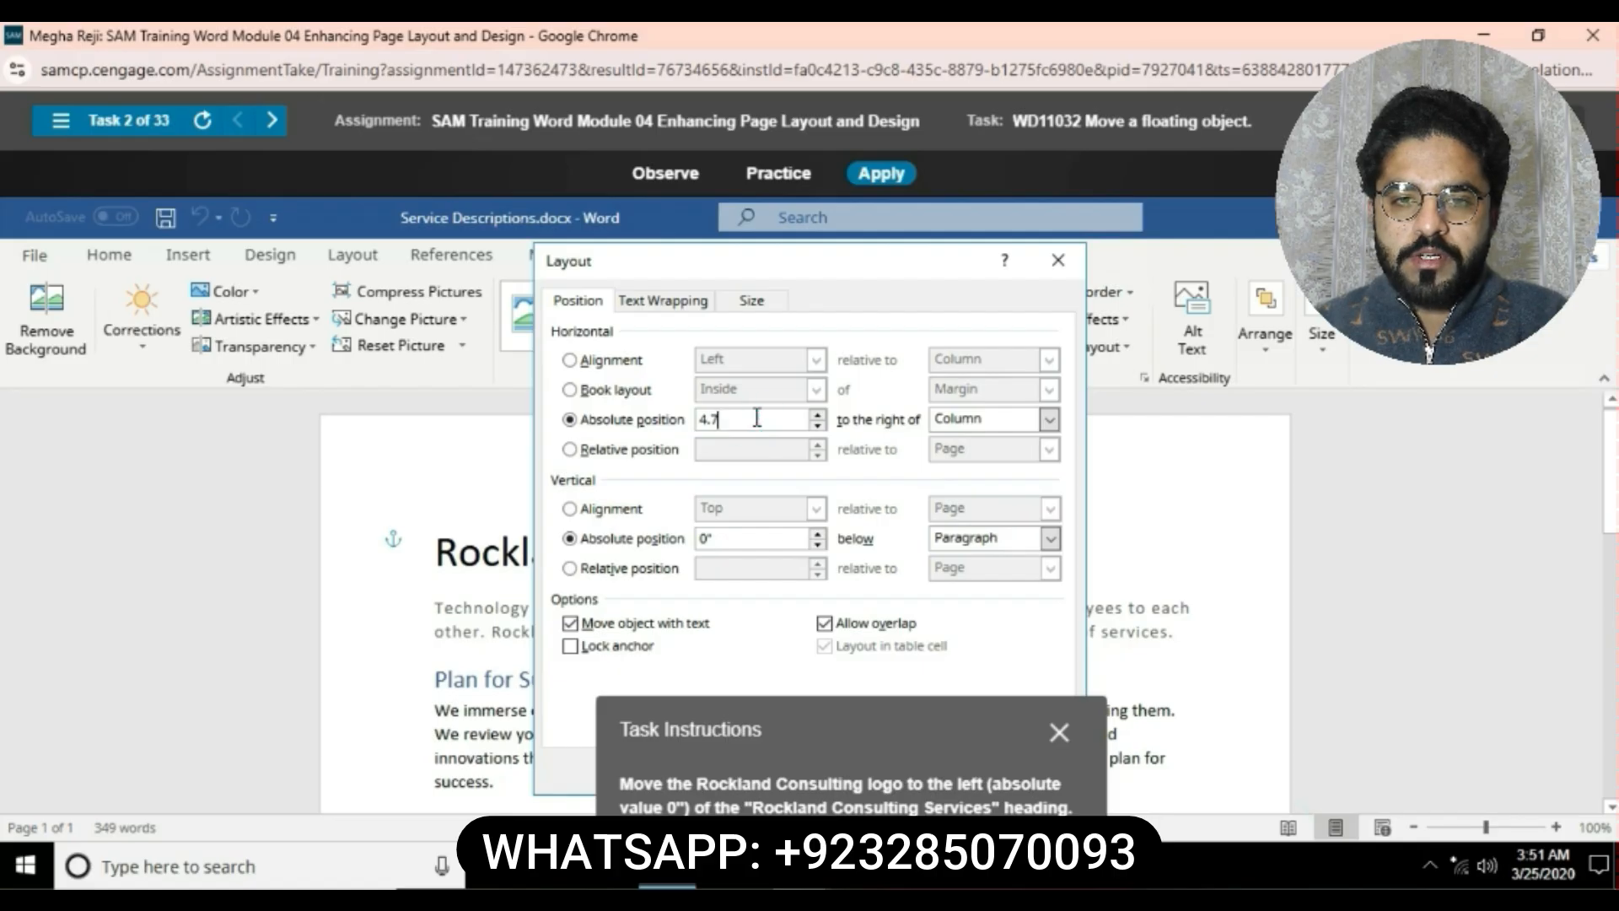
{"action": "key", "text": "BackSpace"}
{"action": "key", "text": "BackSpace"}
{"action": "key", "text": "BackSpace"}
{"action": "type", "text": "0"}
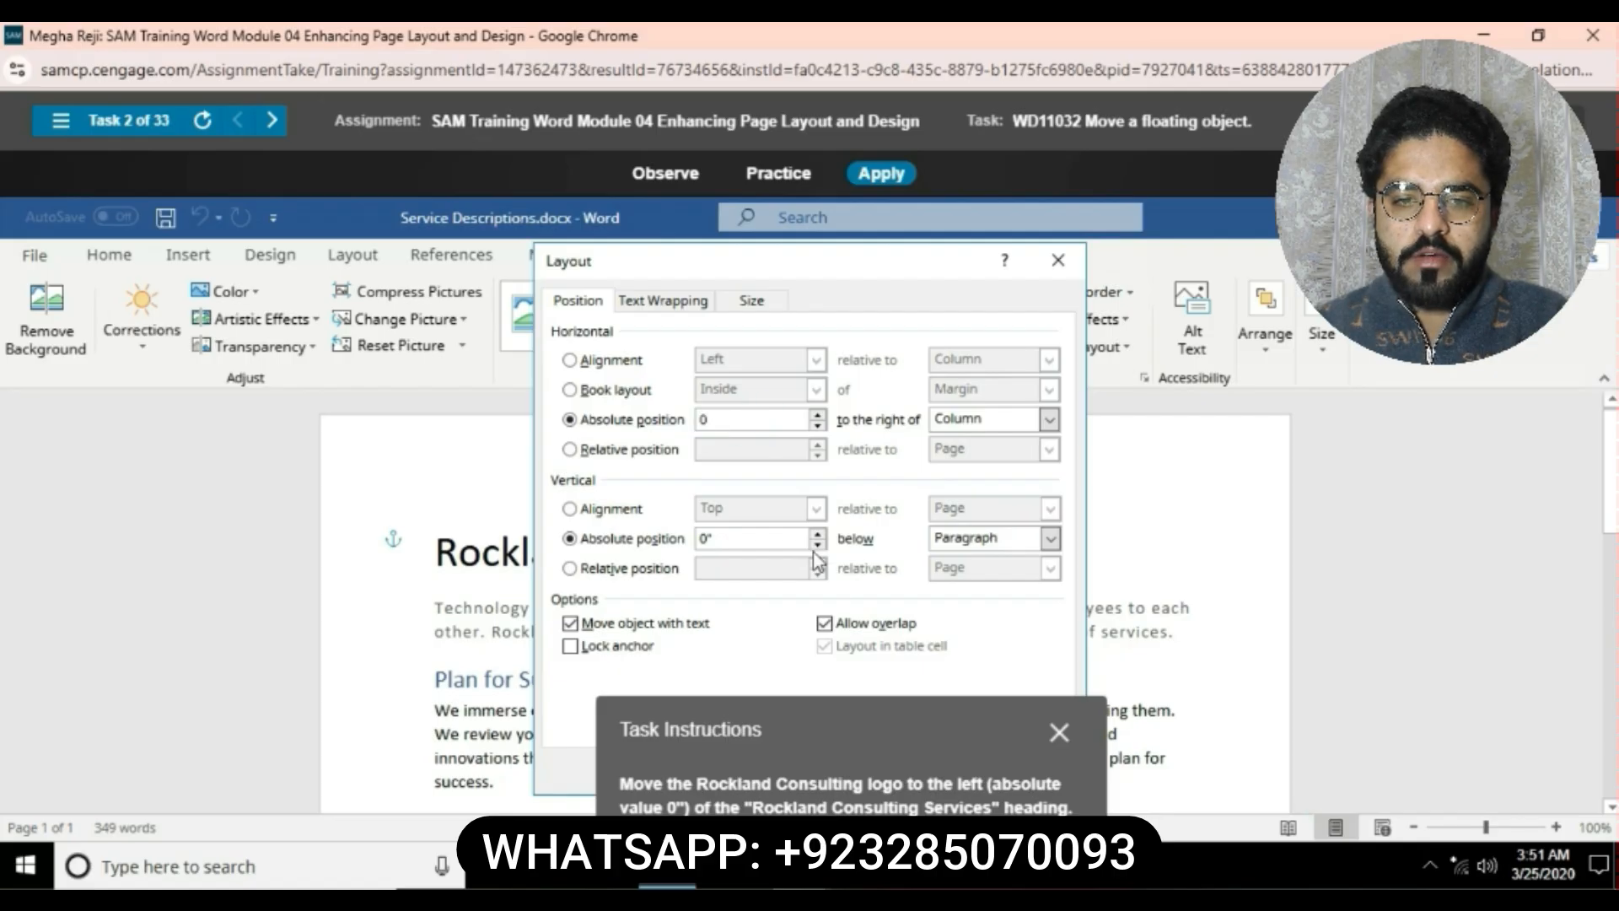
{"action": "left_click_drag", "start_coordinate": [884, 715], "coordinate": [898, 444]}
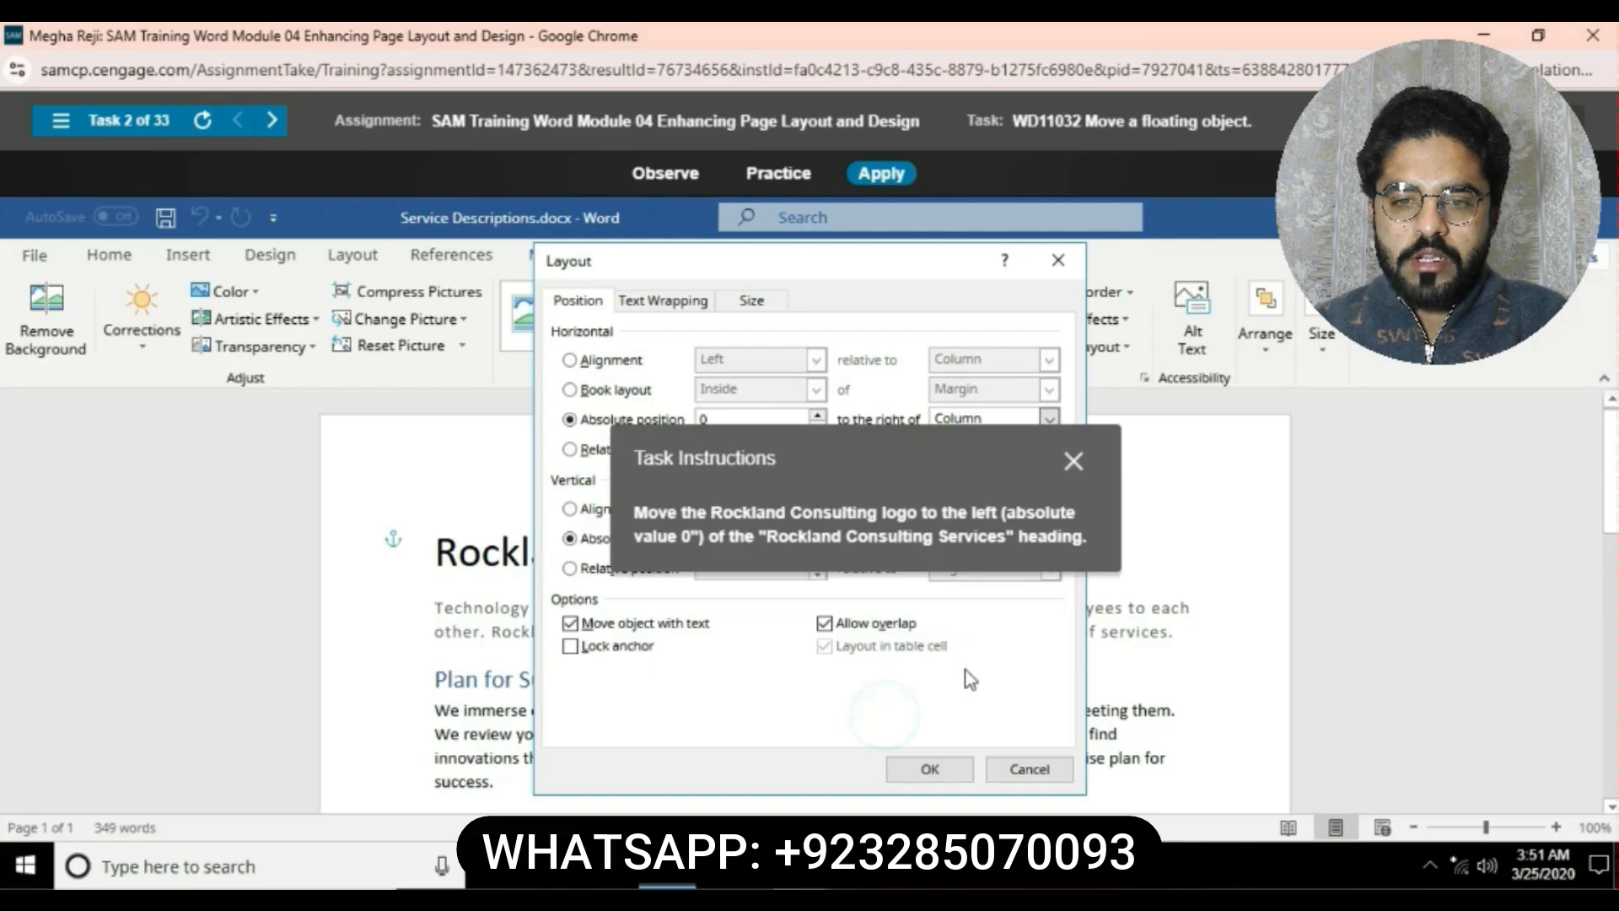
{"action": "left_click", "coordinate": [929, 768]}
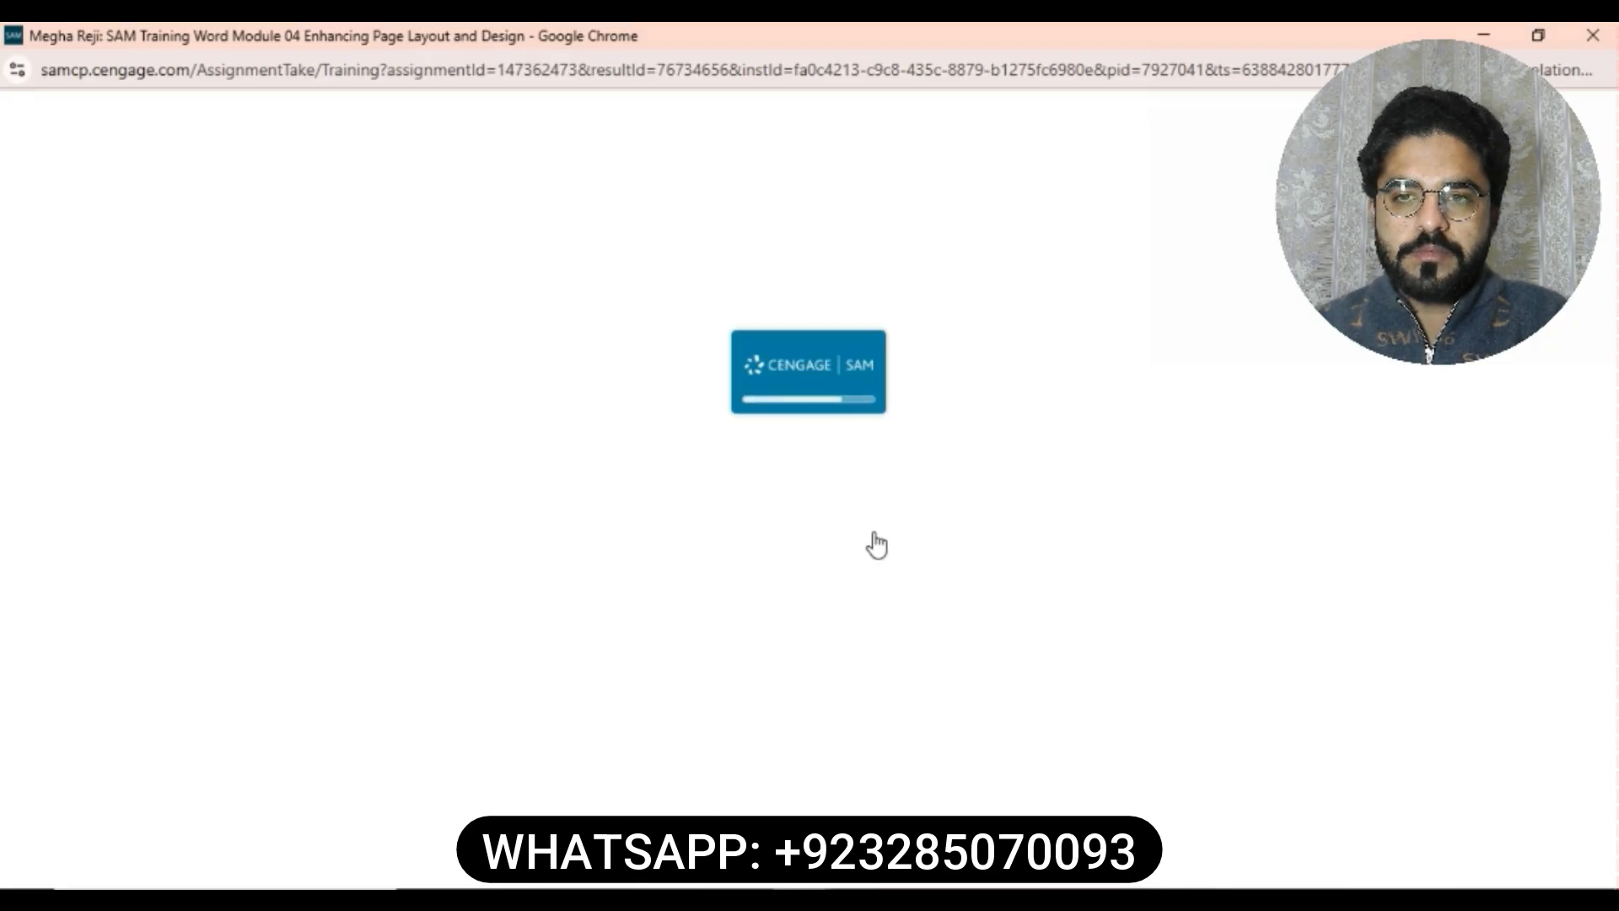
- Apply a Dropped drop cap to the first body paragraph beginning with Technology
{"action": "left_click", "coordinate": [1003, 173]}
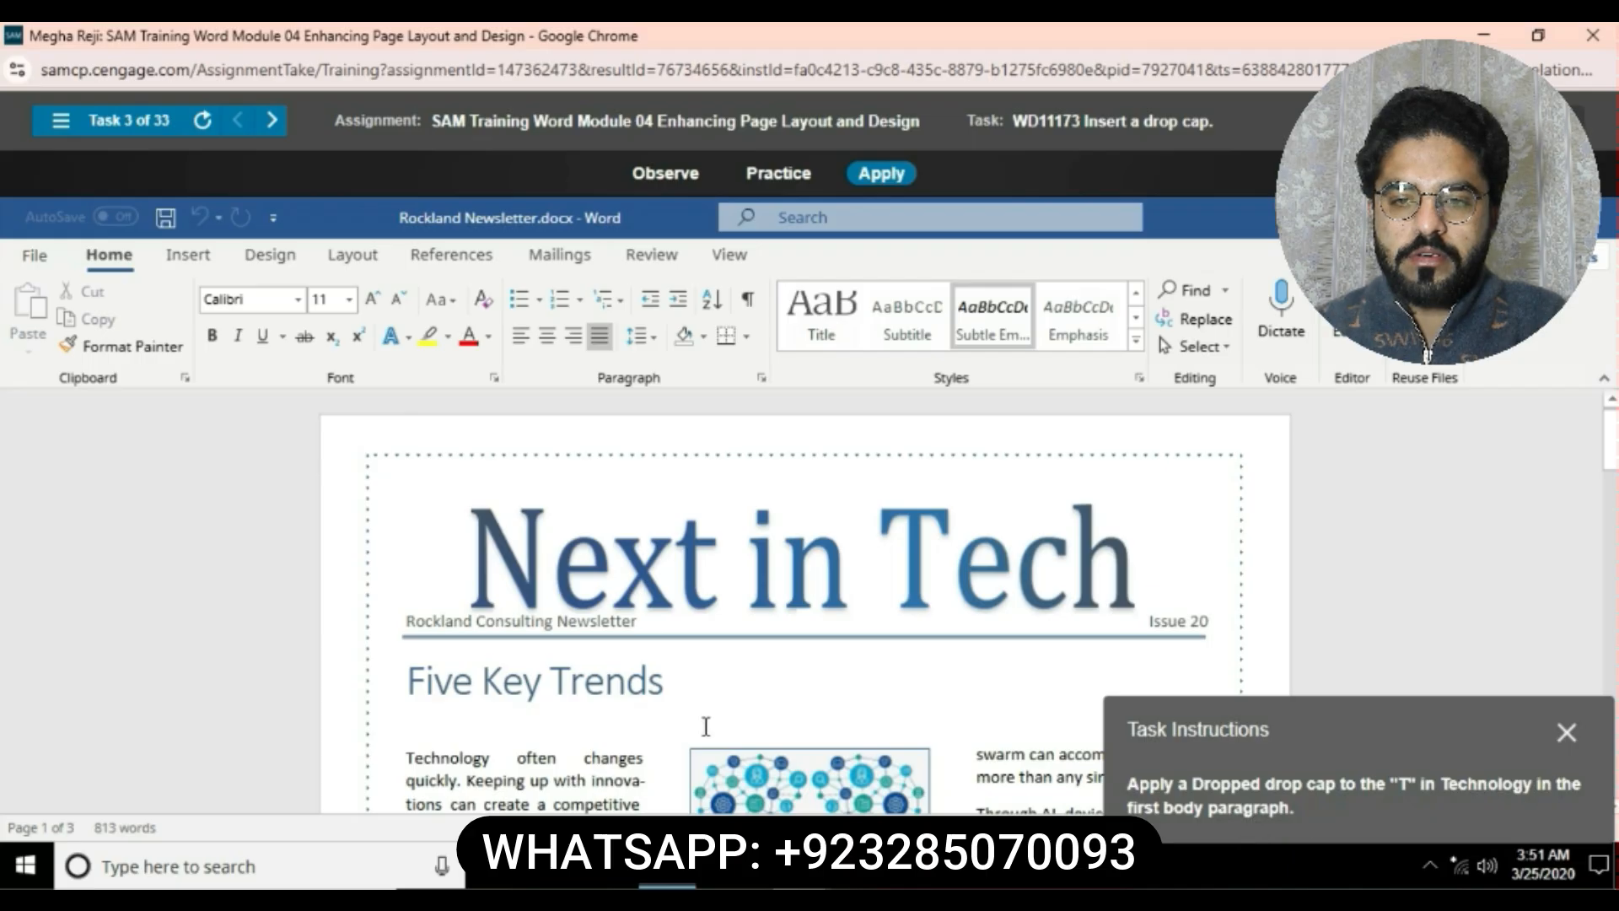
{"action": "left_click", "coordinate": [404, 753]}
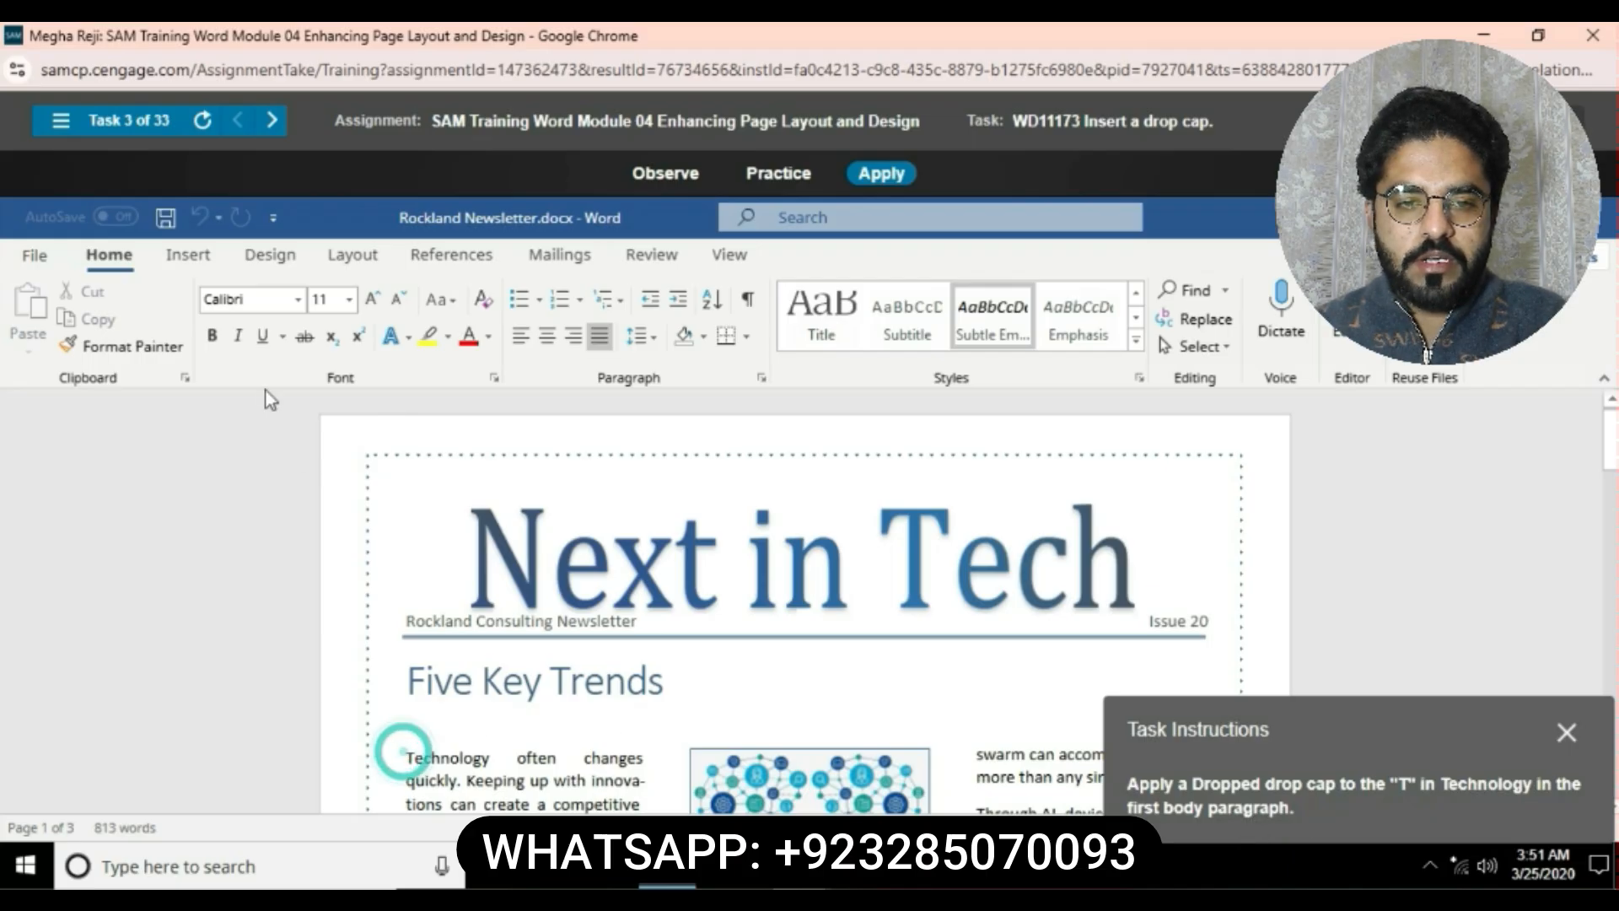
{"action": "left_click", "coordinate": [182, 257]}
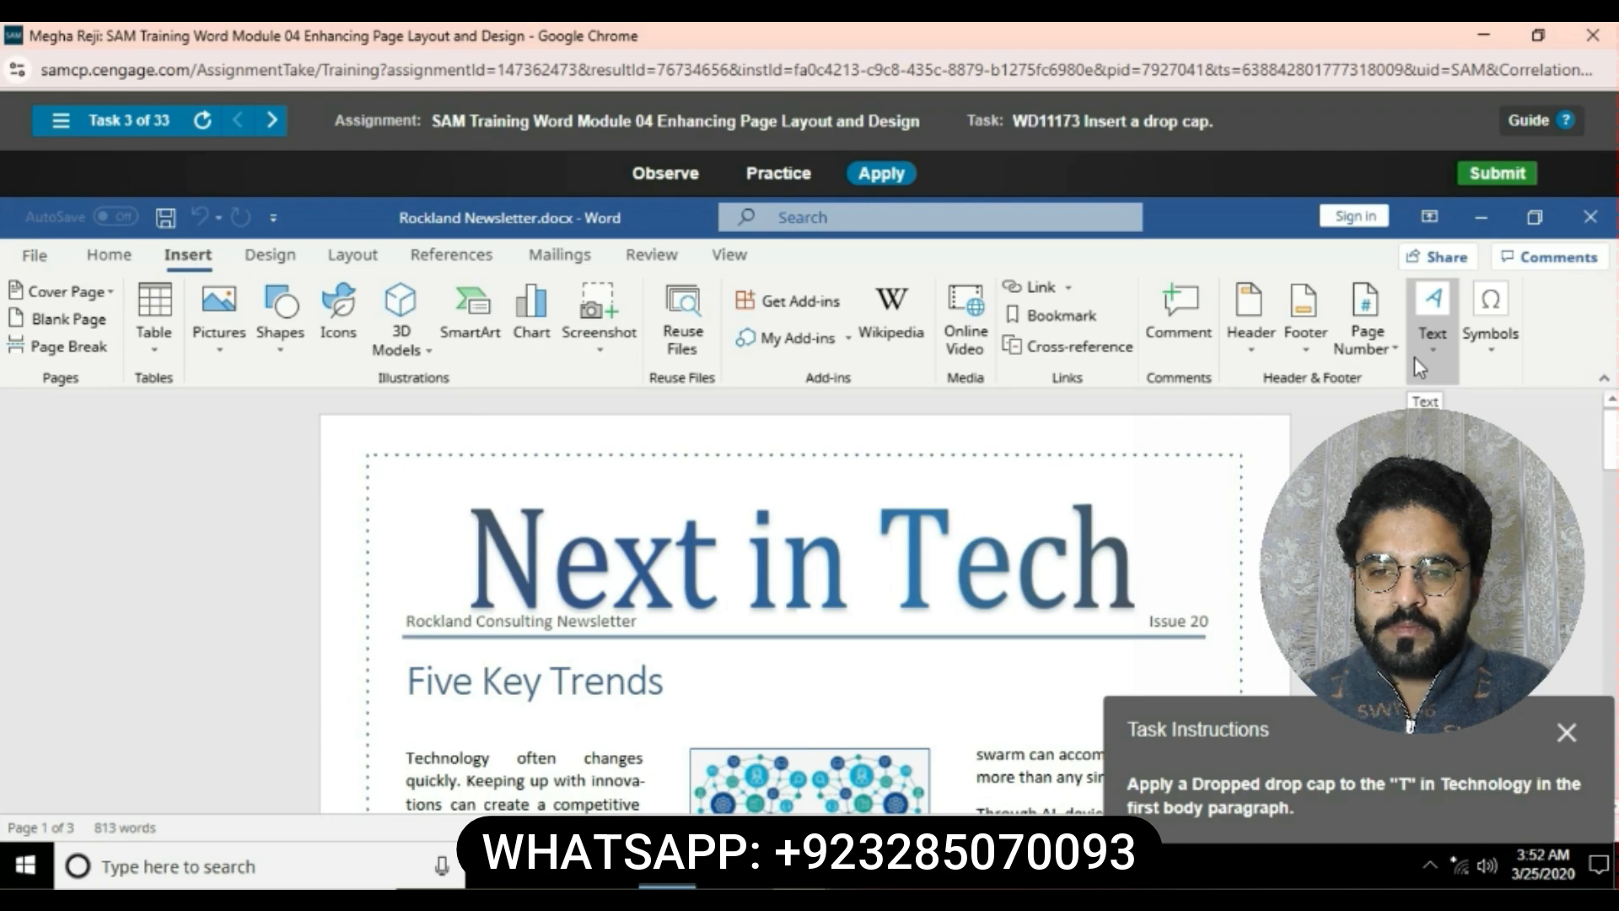
{"action": "left_click", "coordinate": [1416, 361]}
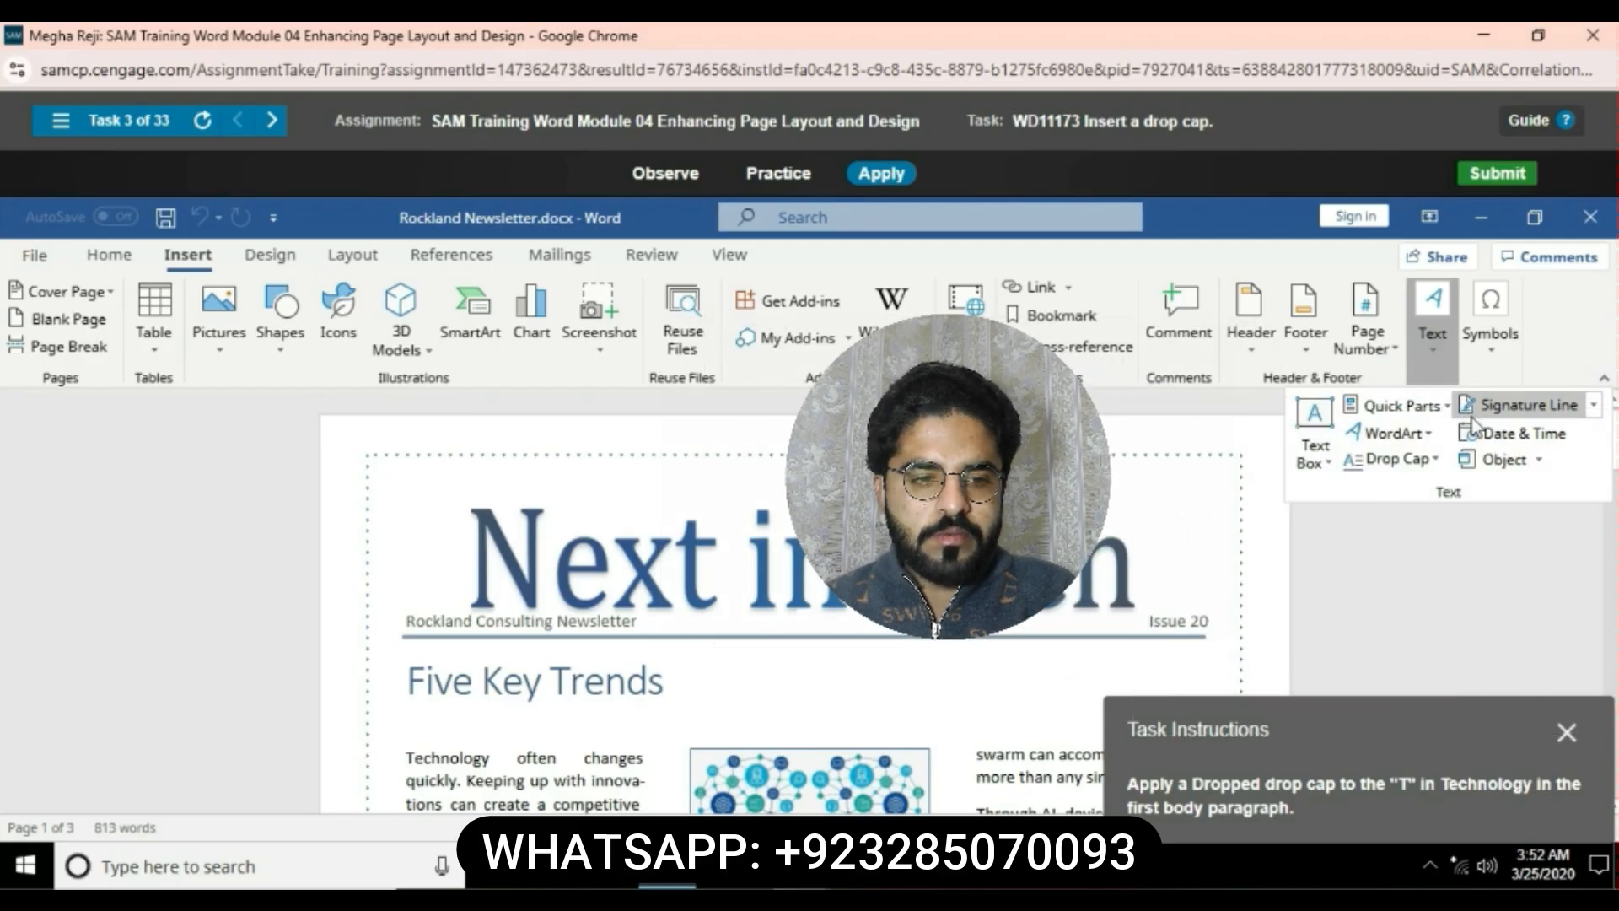
{"action": "left_click", "coordinate": [1446, 464]}
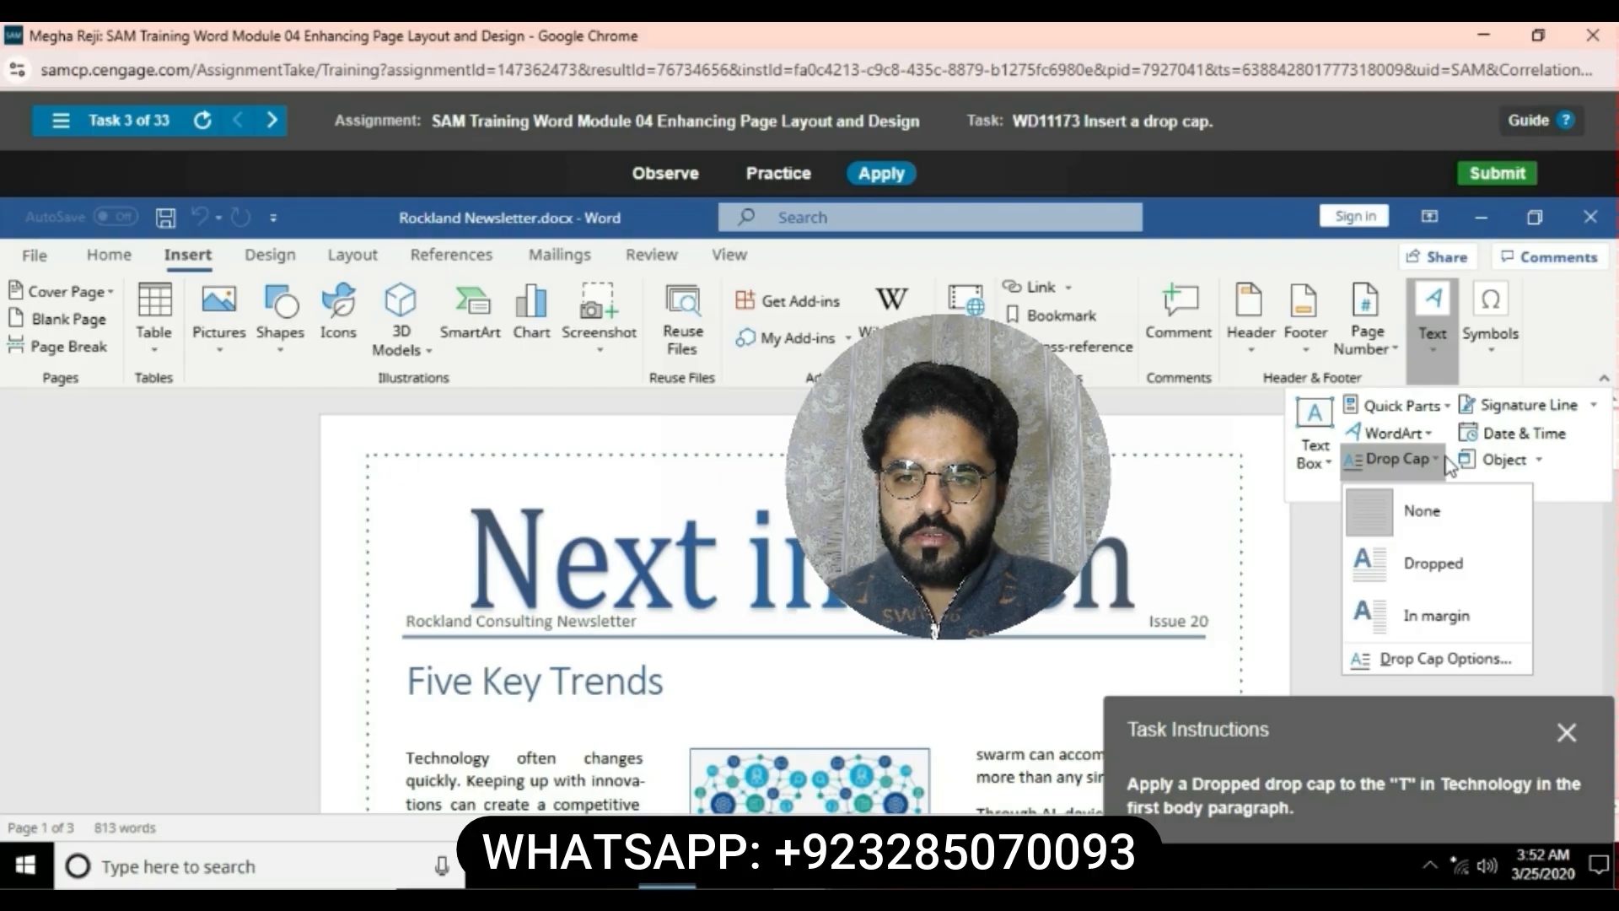
{"action": "left_click", "coordinate": [1447, 573]}
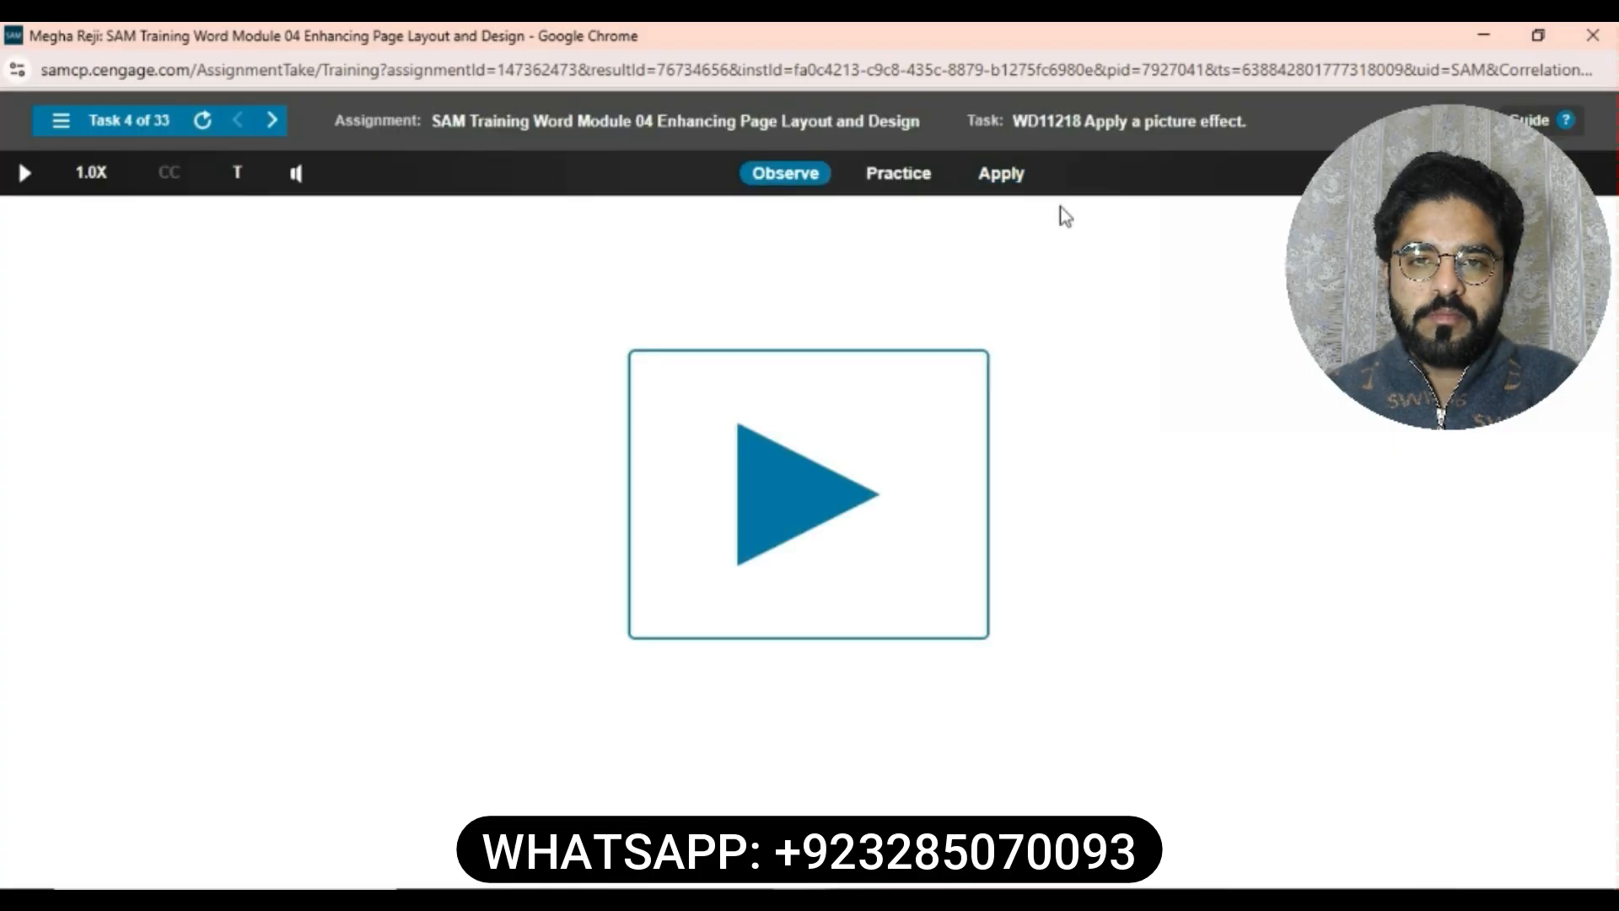
- Apply the Glow: 5 point; Blue, Accent color 1 picture effect to the network picture on the proposal
{"action": "left_click", "coordinate": [1012, 173]}
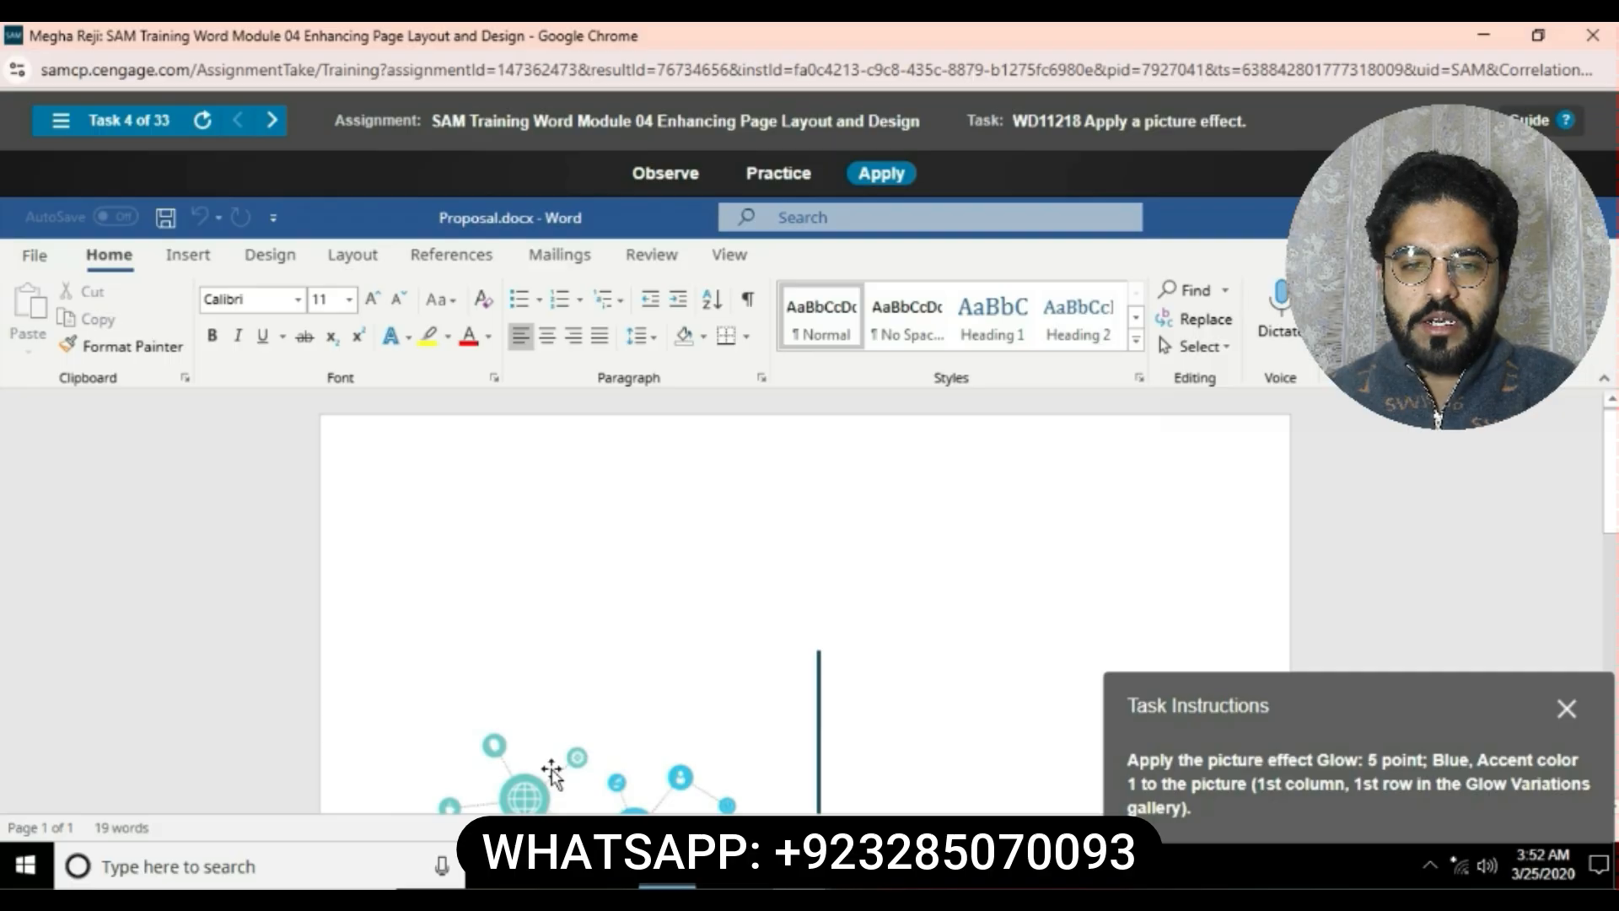
{"action": "scroll", "coordinate": [614, 622], "scroll_direction": "down", "scroll_amount": 3}
{"action": "left_click", "coordinate": [571, 640]}
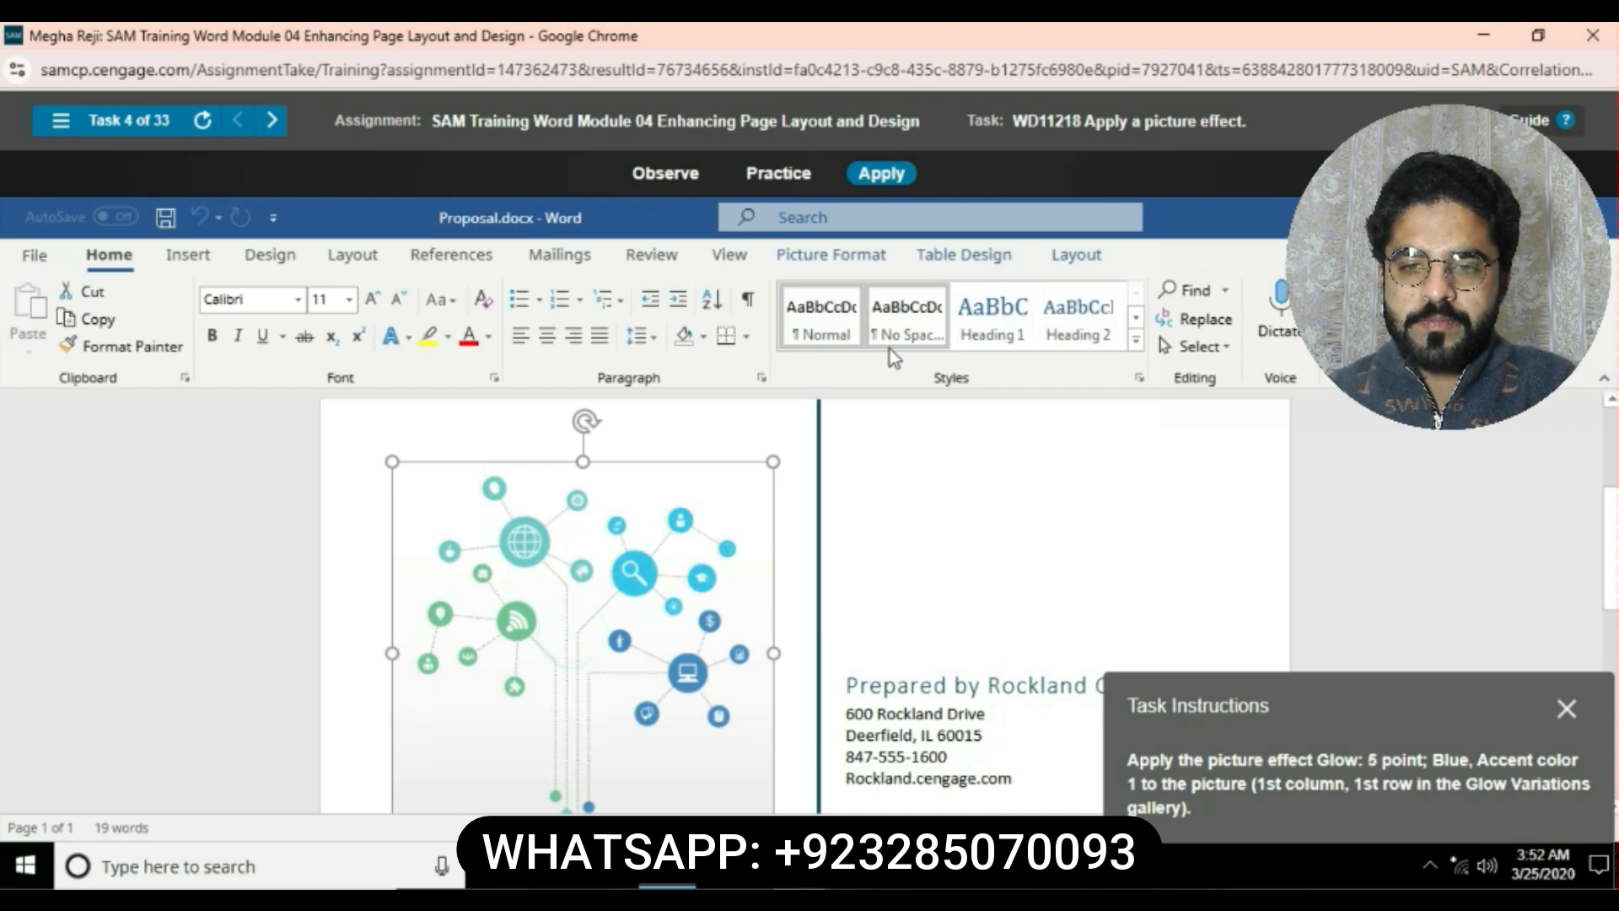
{"action": "left_click", "coordinate": [853, 275]}
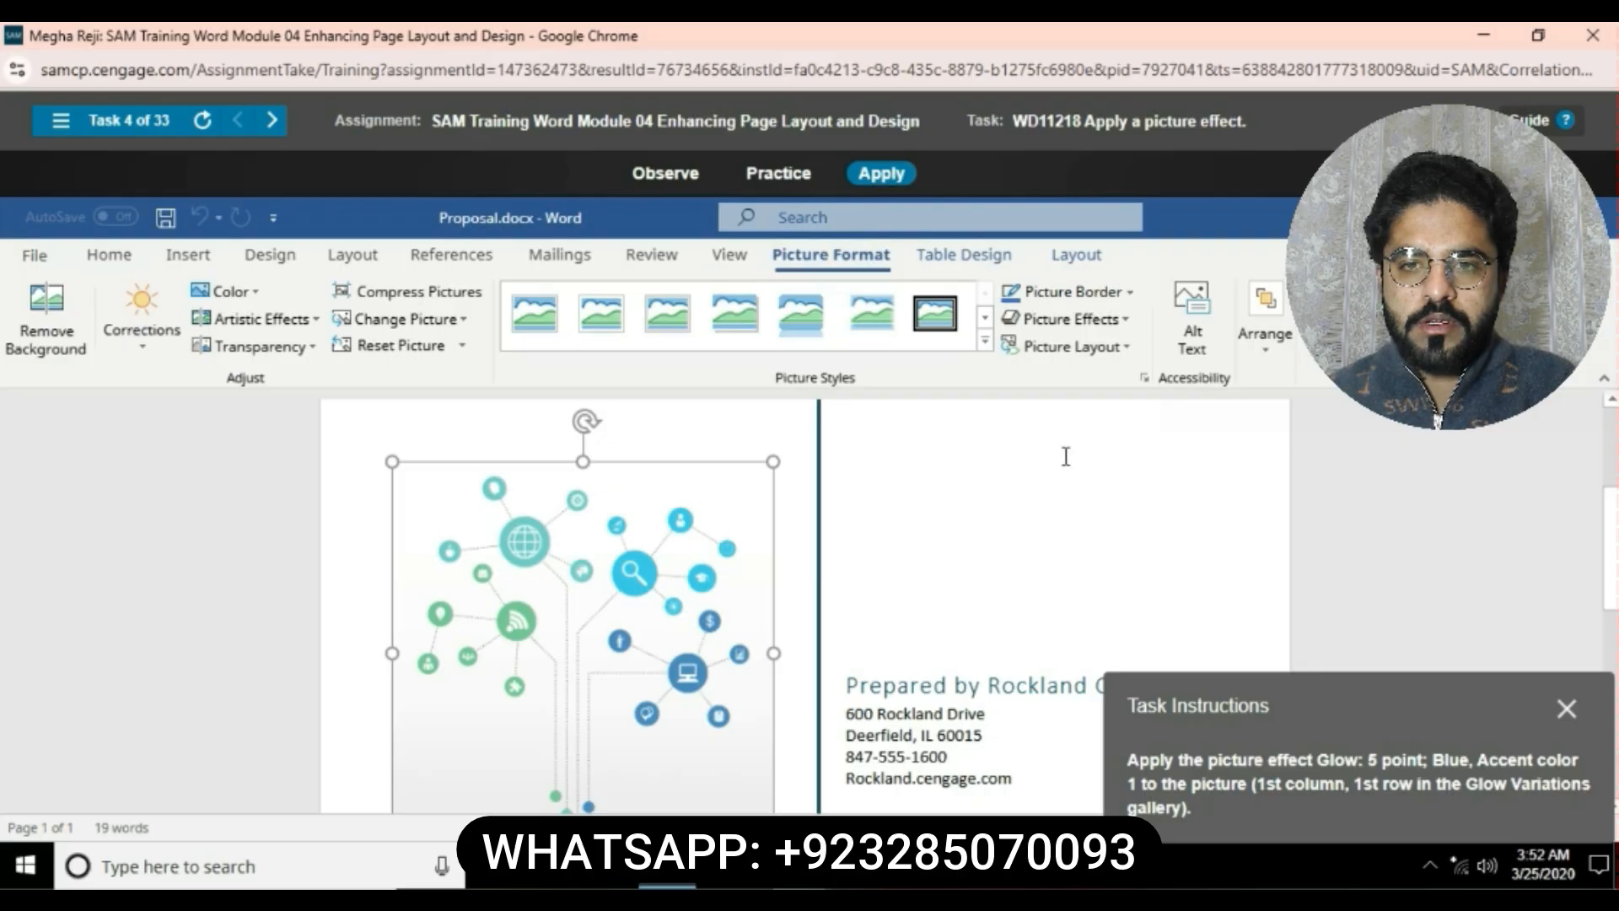
{"action": "left_click", "coordinate": [1128, 321]}
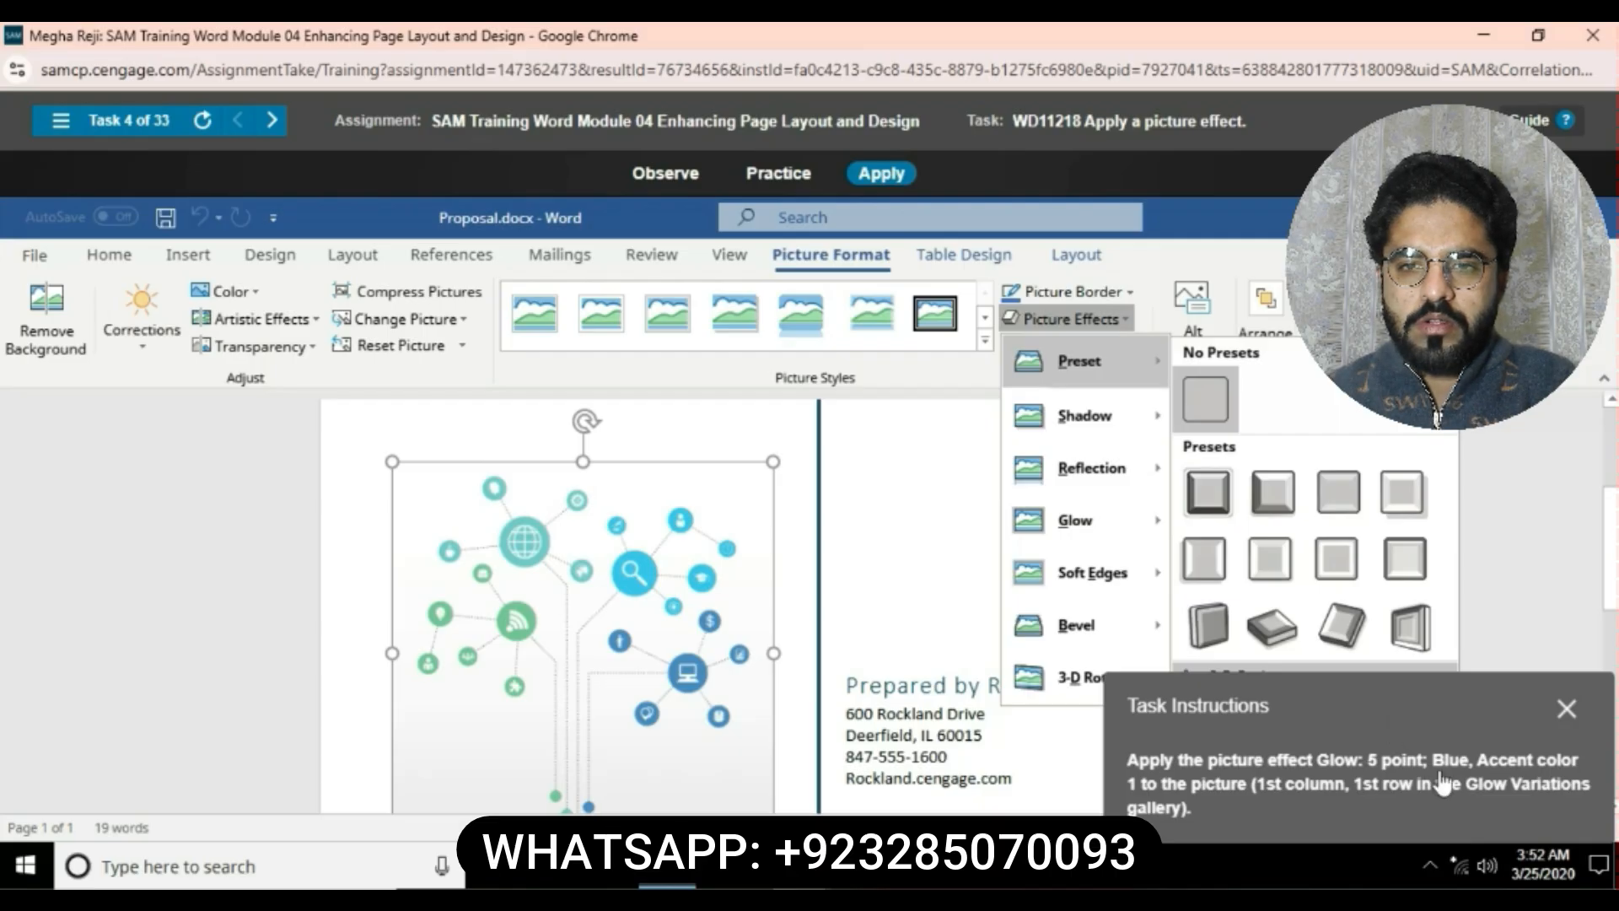
{"action": "mouse_move", "coordinate": [1163, 597]}
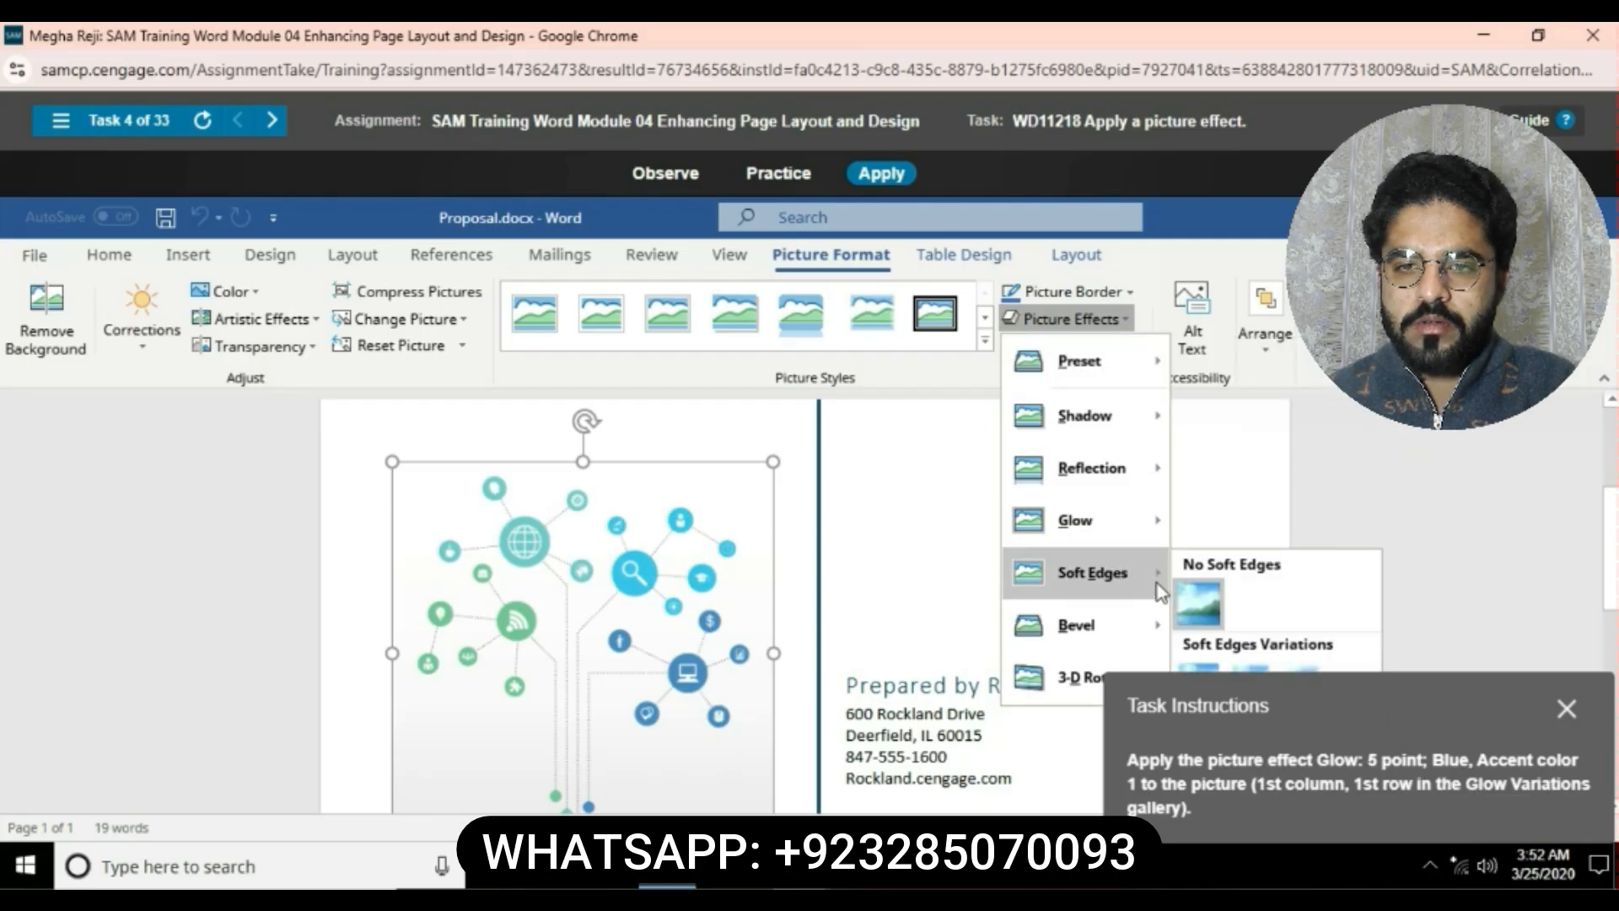
{"action": "mouse_move", "coordinate": [1141, 538]}
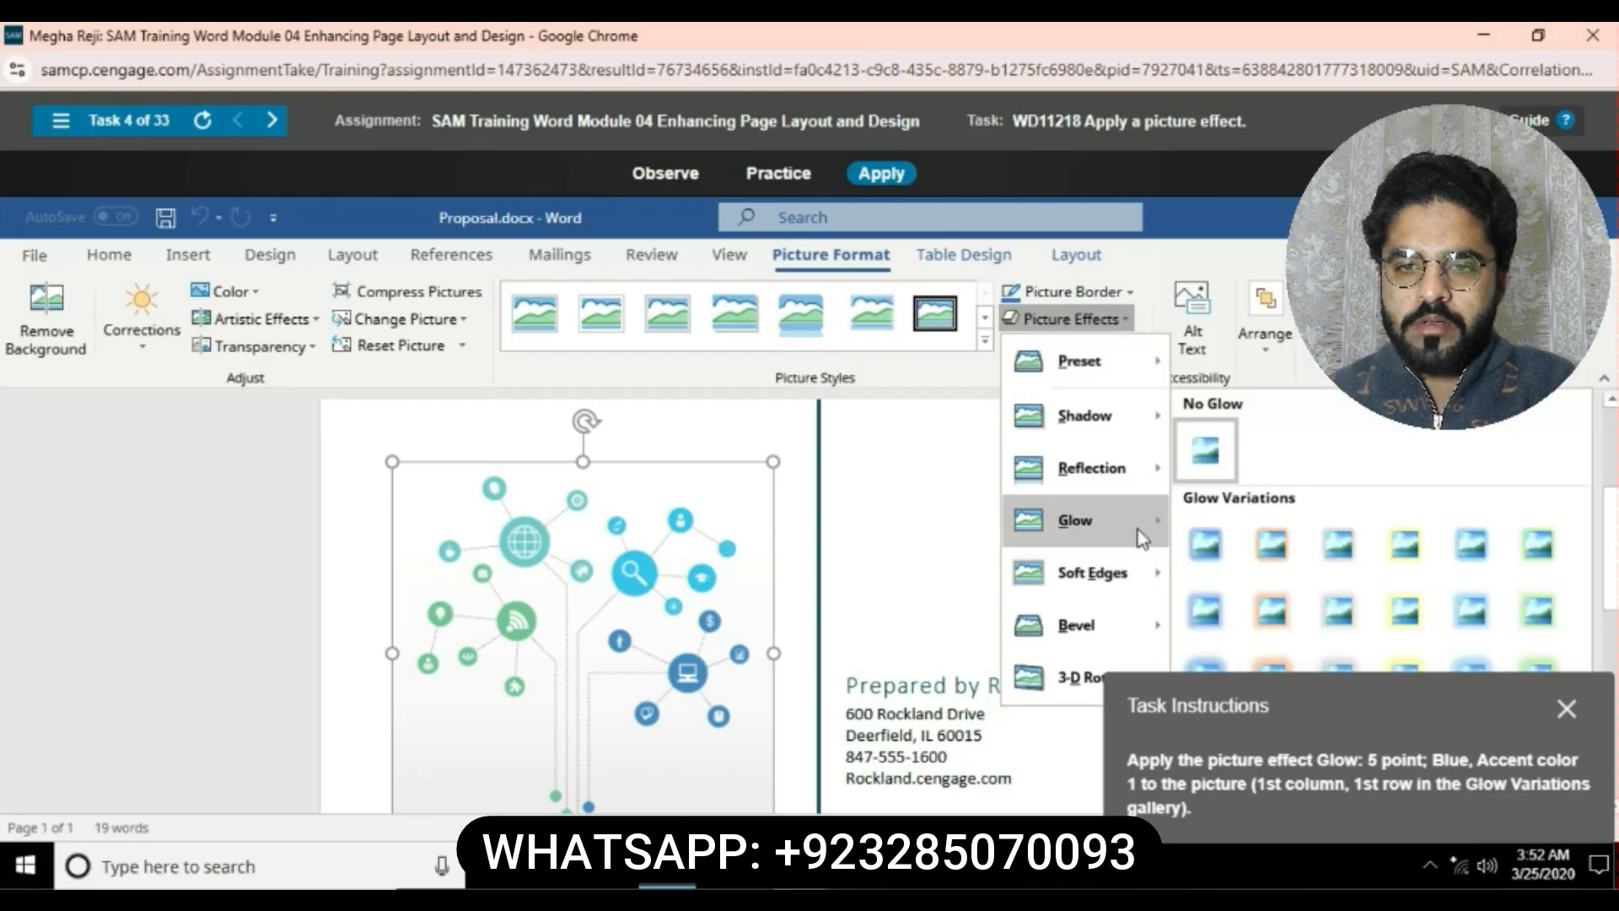
{"action": "left_click", "coordinate": [1222, 540]}
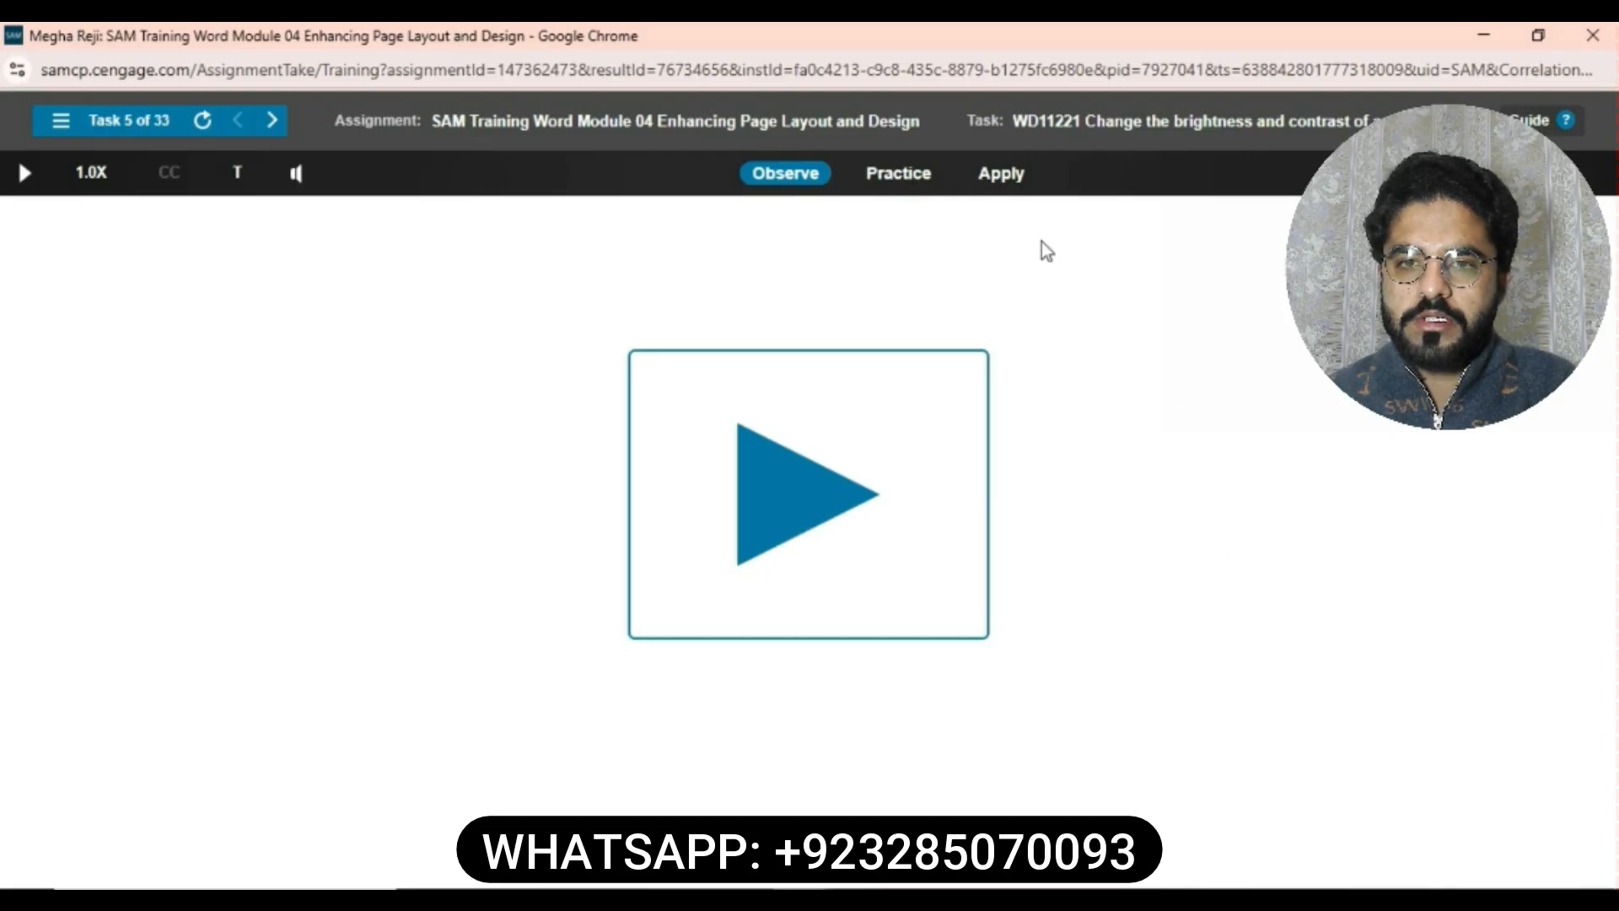
- Set the warehouse picture's correction to Brightness +20% and Contrast +20%
{"action": "left_click", "coordinate": [1001, 172]}
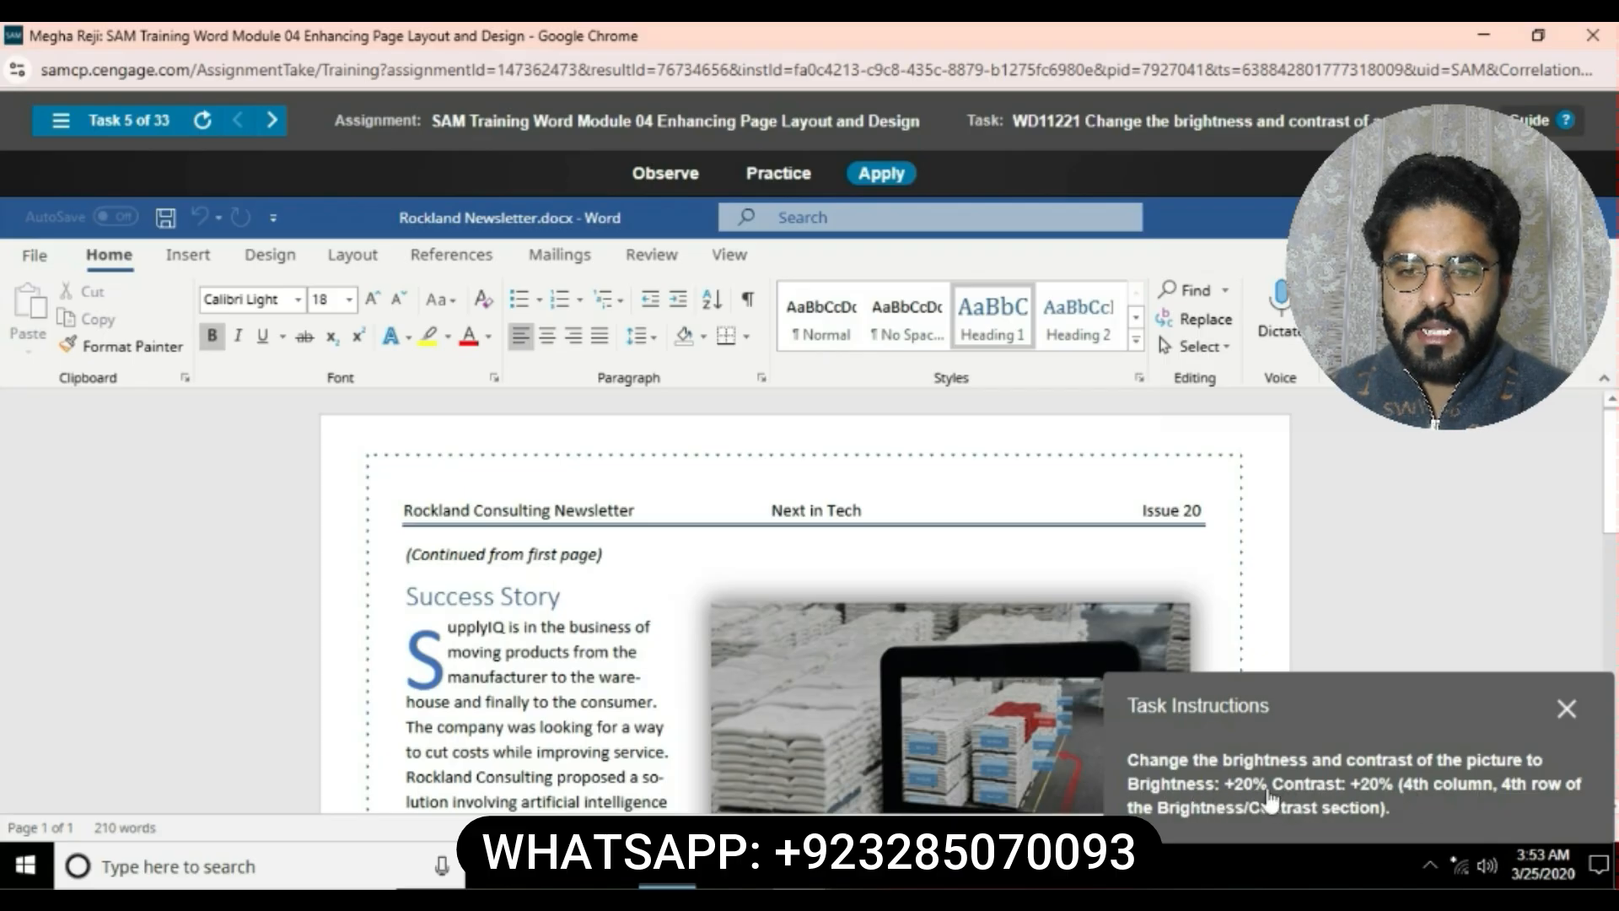
{"action": "left_click", "coordinate": [847, 617]}
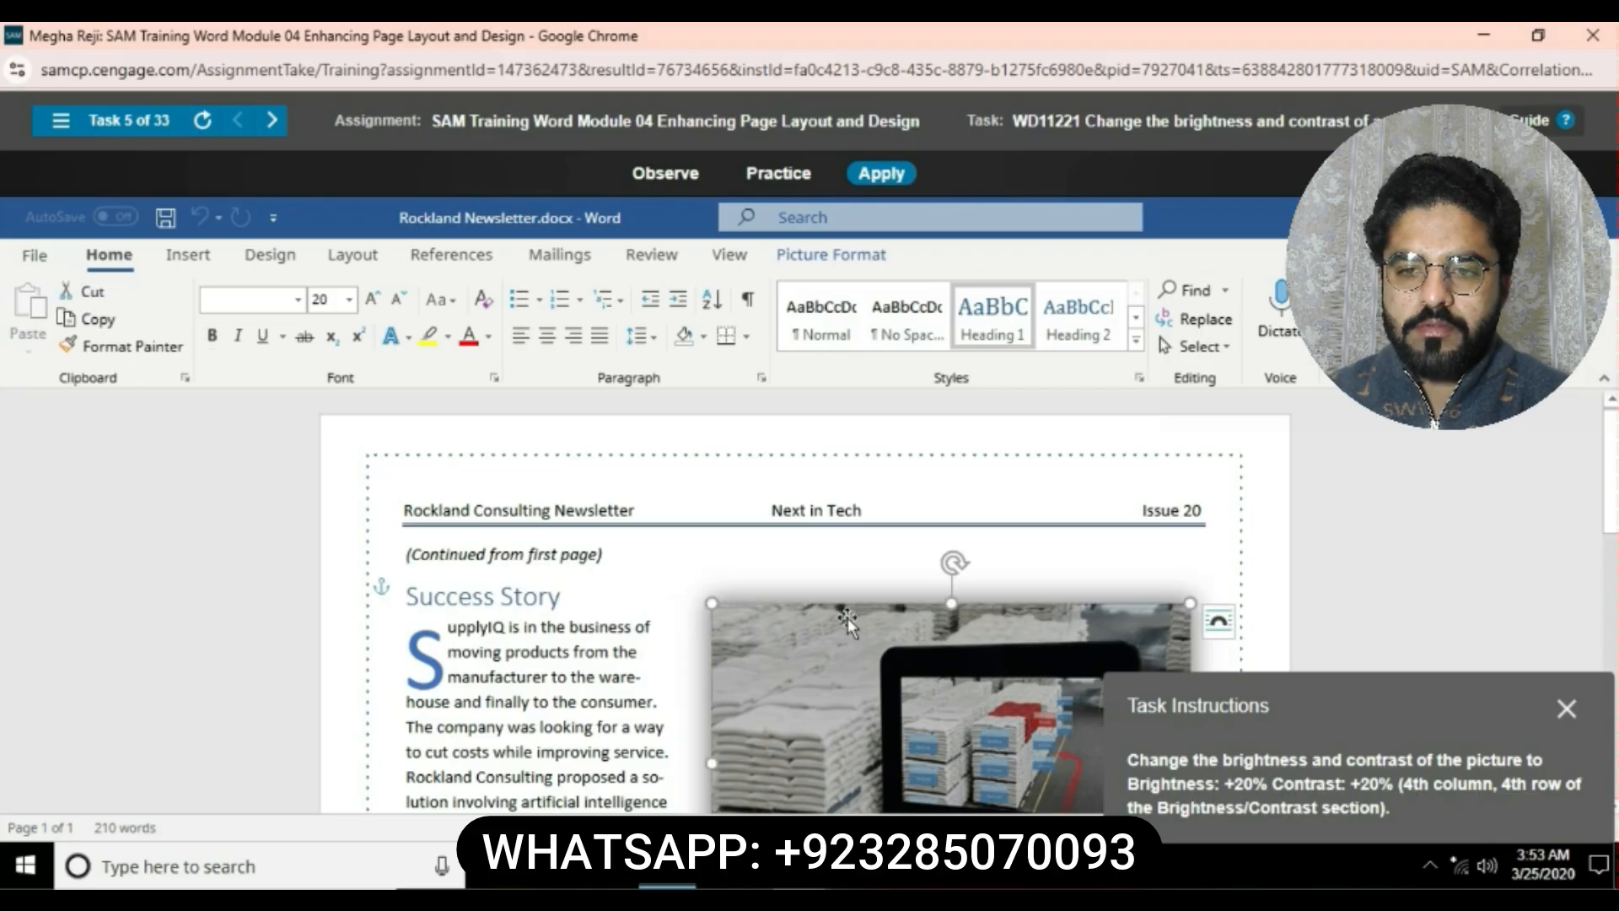
{"action": "left_click", "coordinate": [838, 261]}
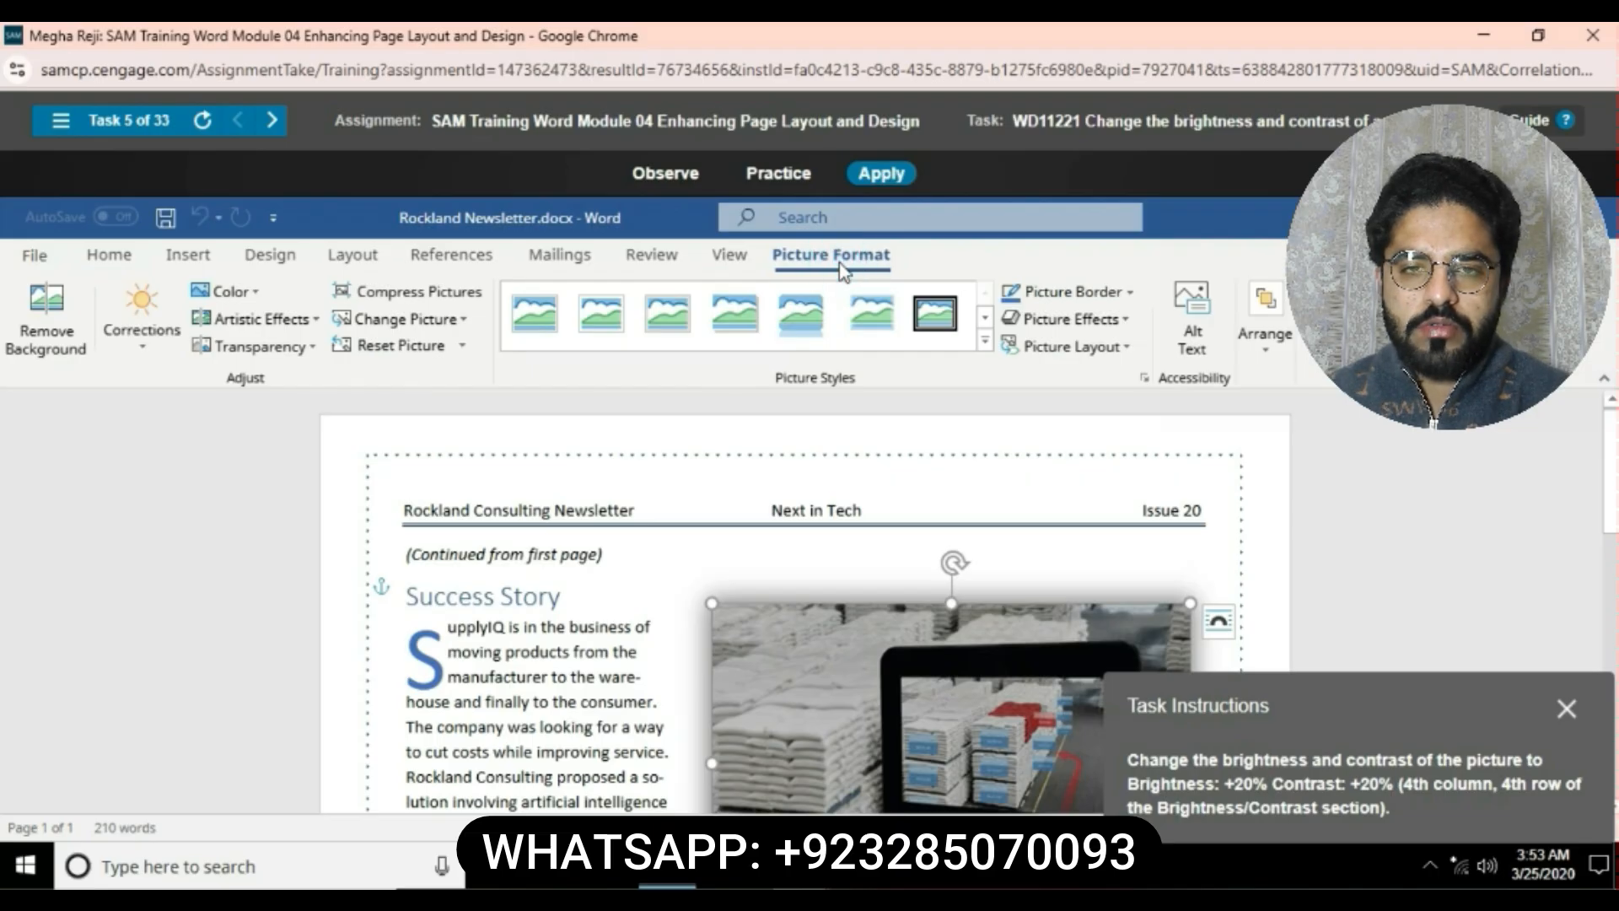
{"action": "left_click", "coordinate": [160, 358]}
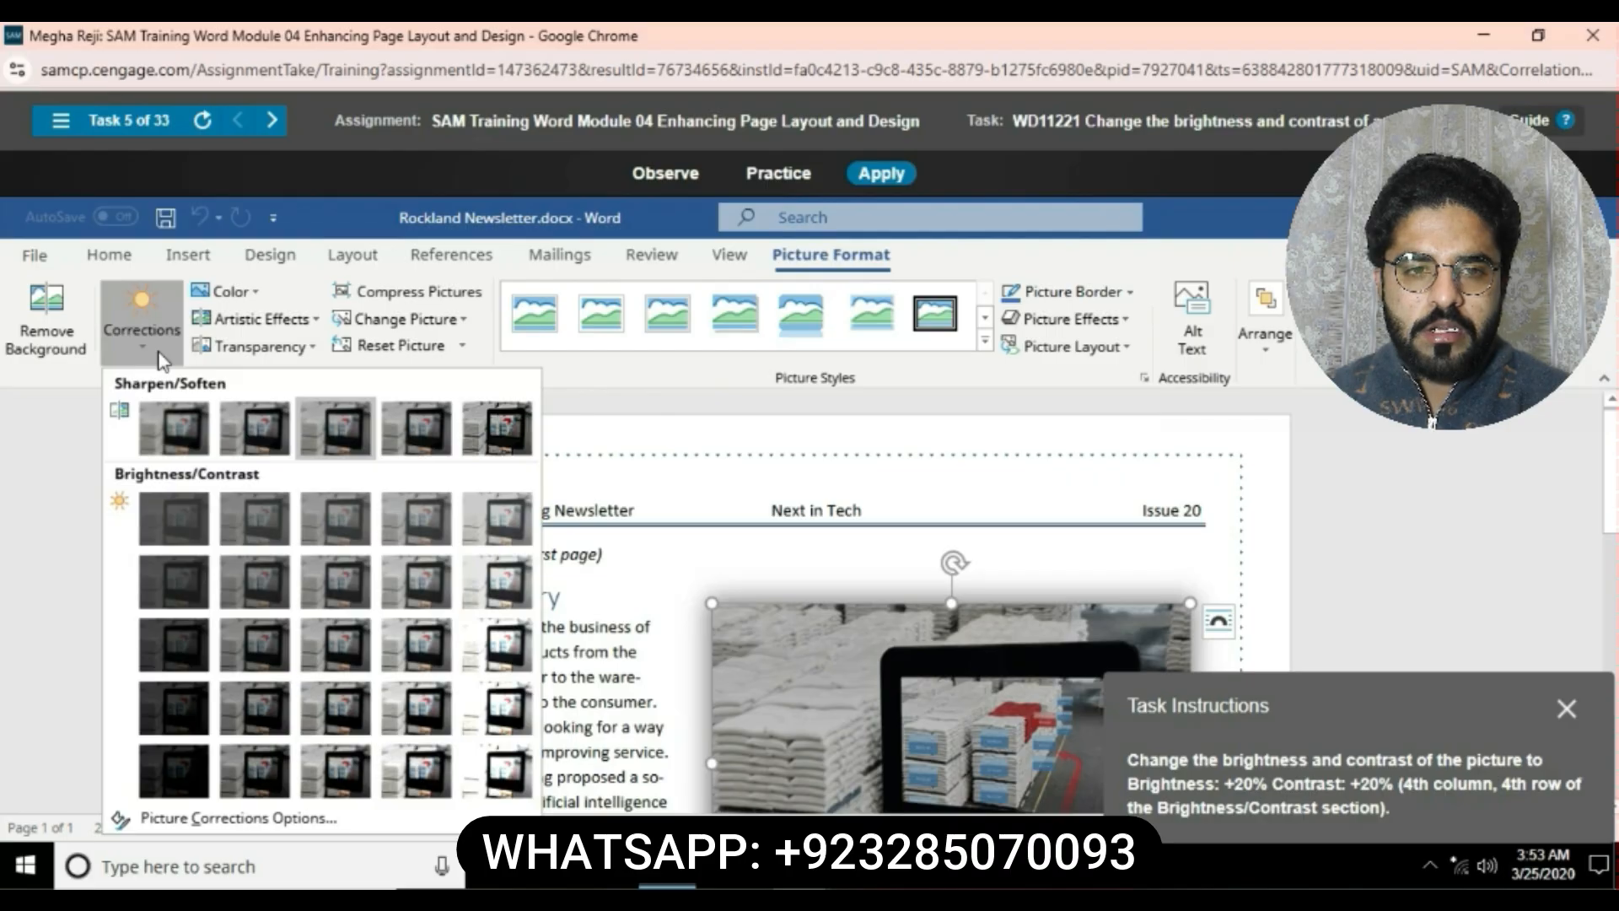
{"action": "left_click", "coordinate": [163, 362]}
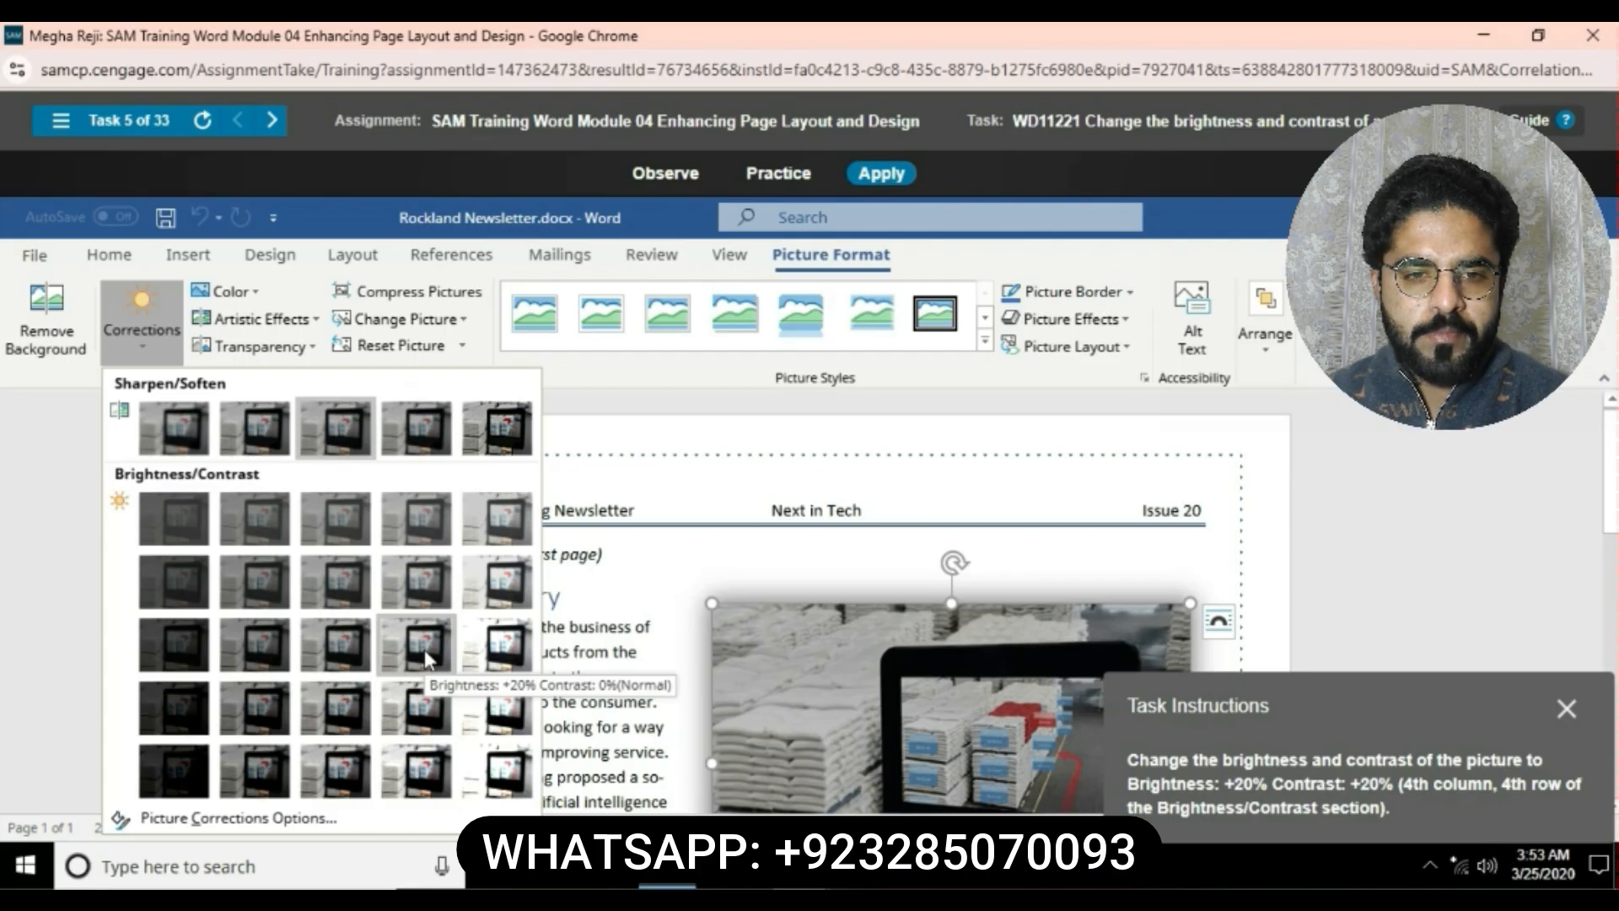
{"action": "left_click", "coordinate": [421, 719]}
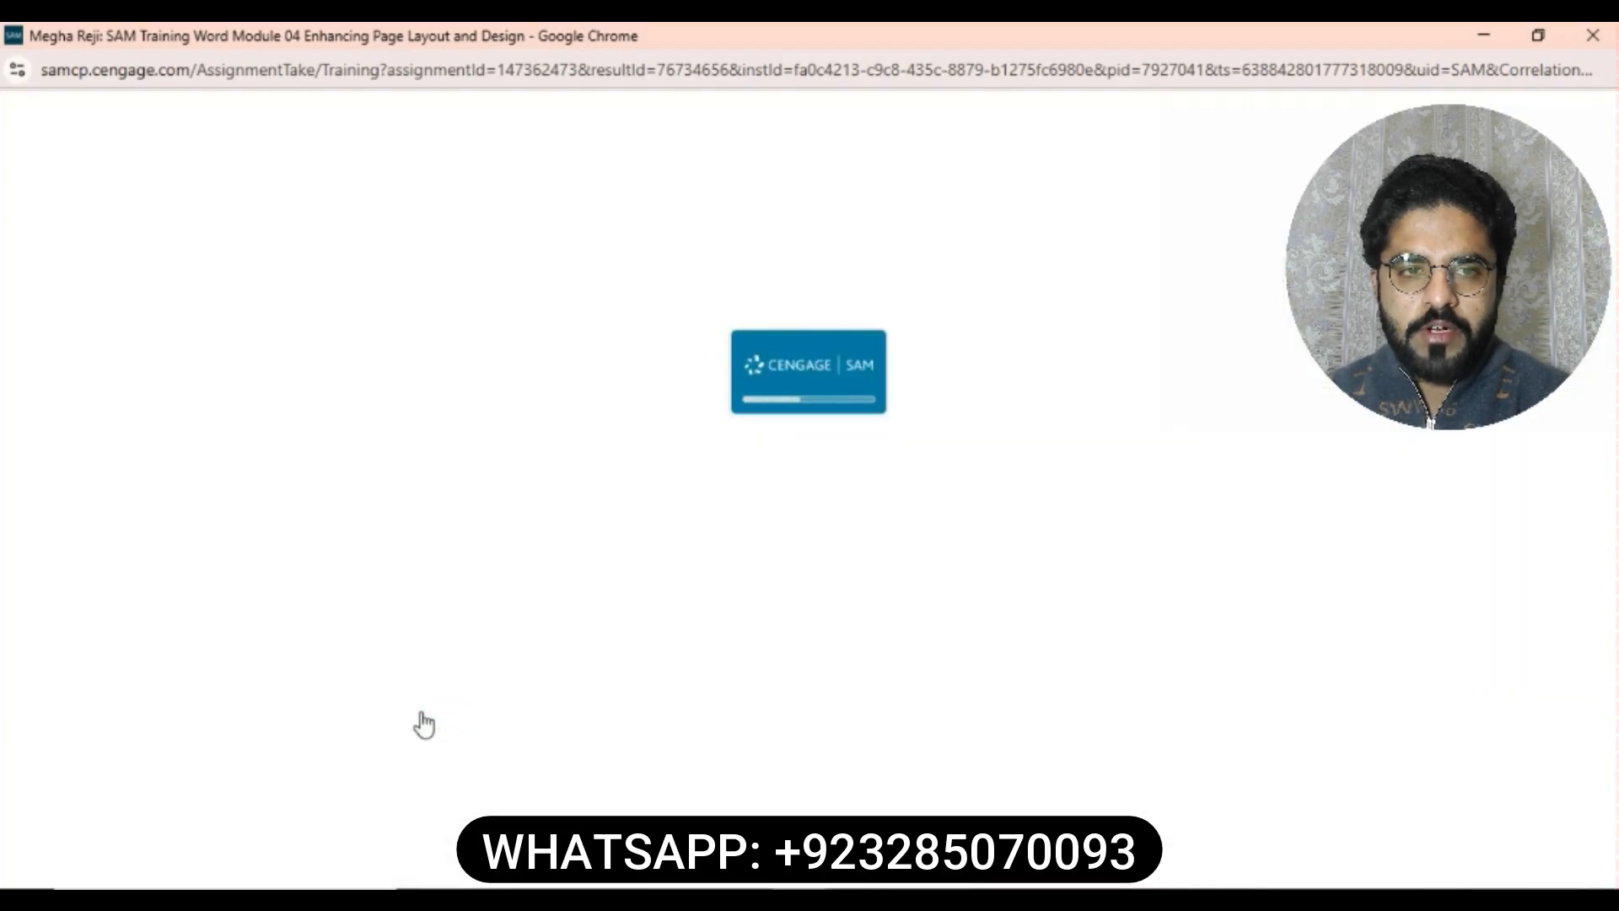
- Add a Blue, Accent 1 picture border to the network picture in the proposal
{"action": "left_click", "coordinate": [1000, 172]}
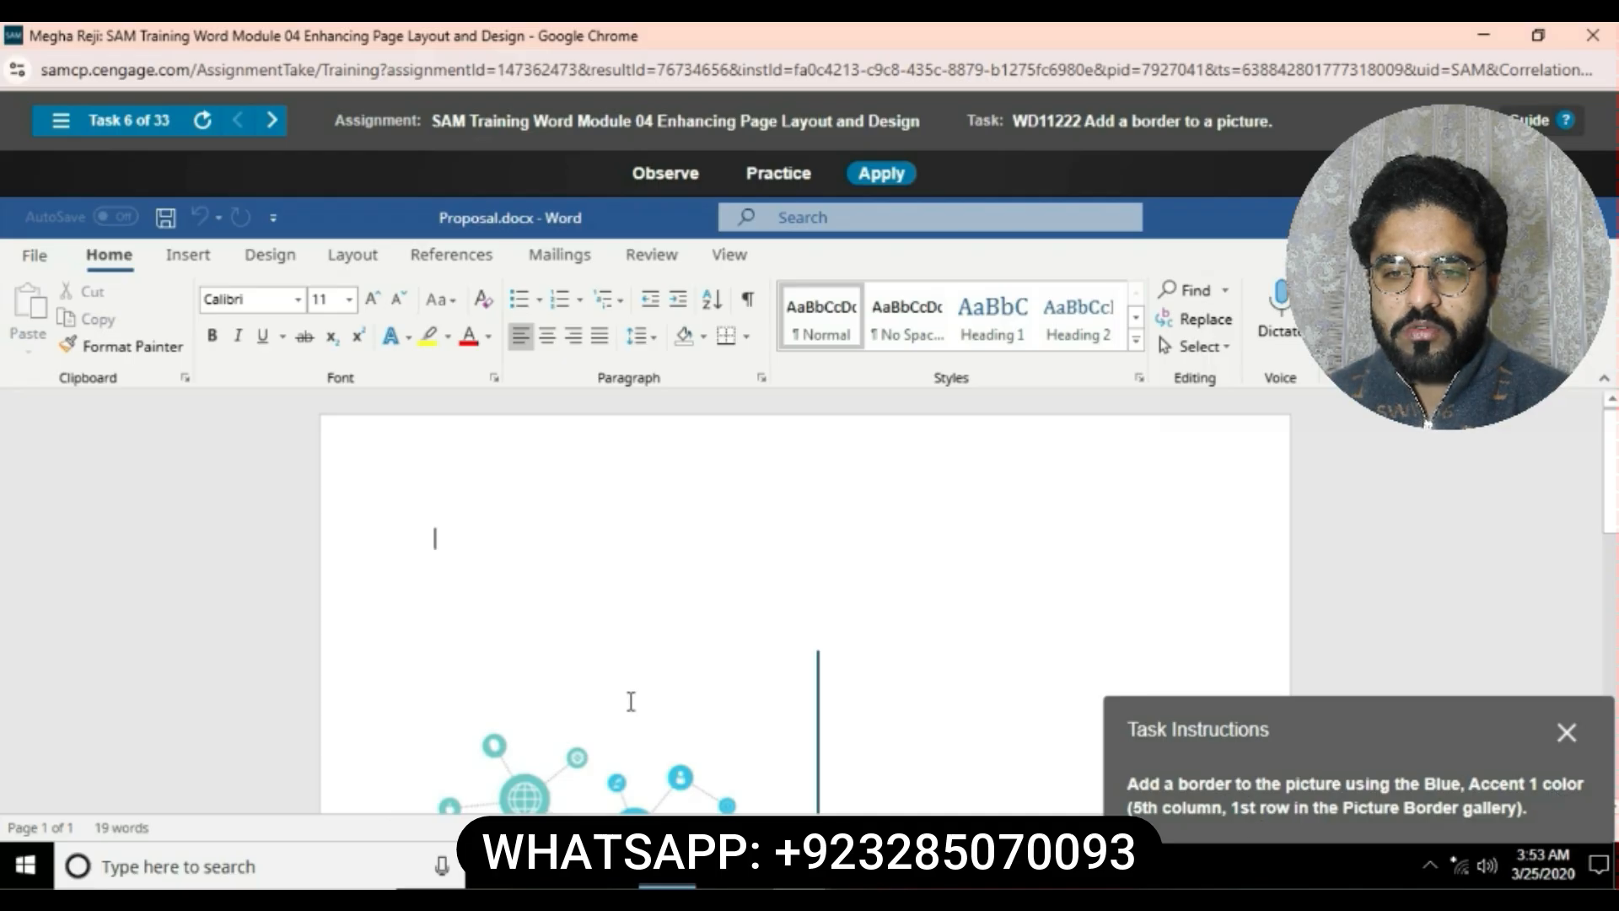
{"action": "left_click", "coordinate": [617, 749]}
{"action": "left_click", "coordinate": [846, 264]}
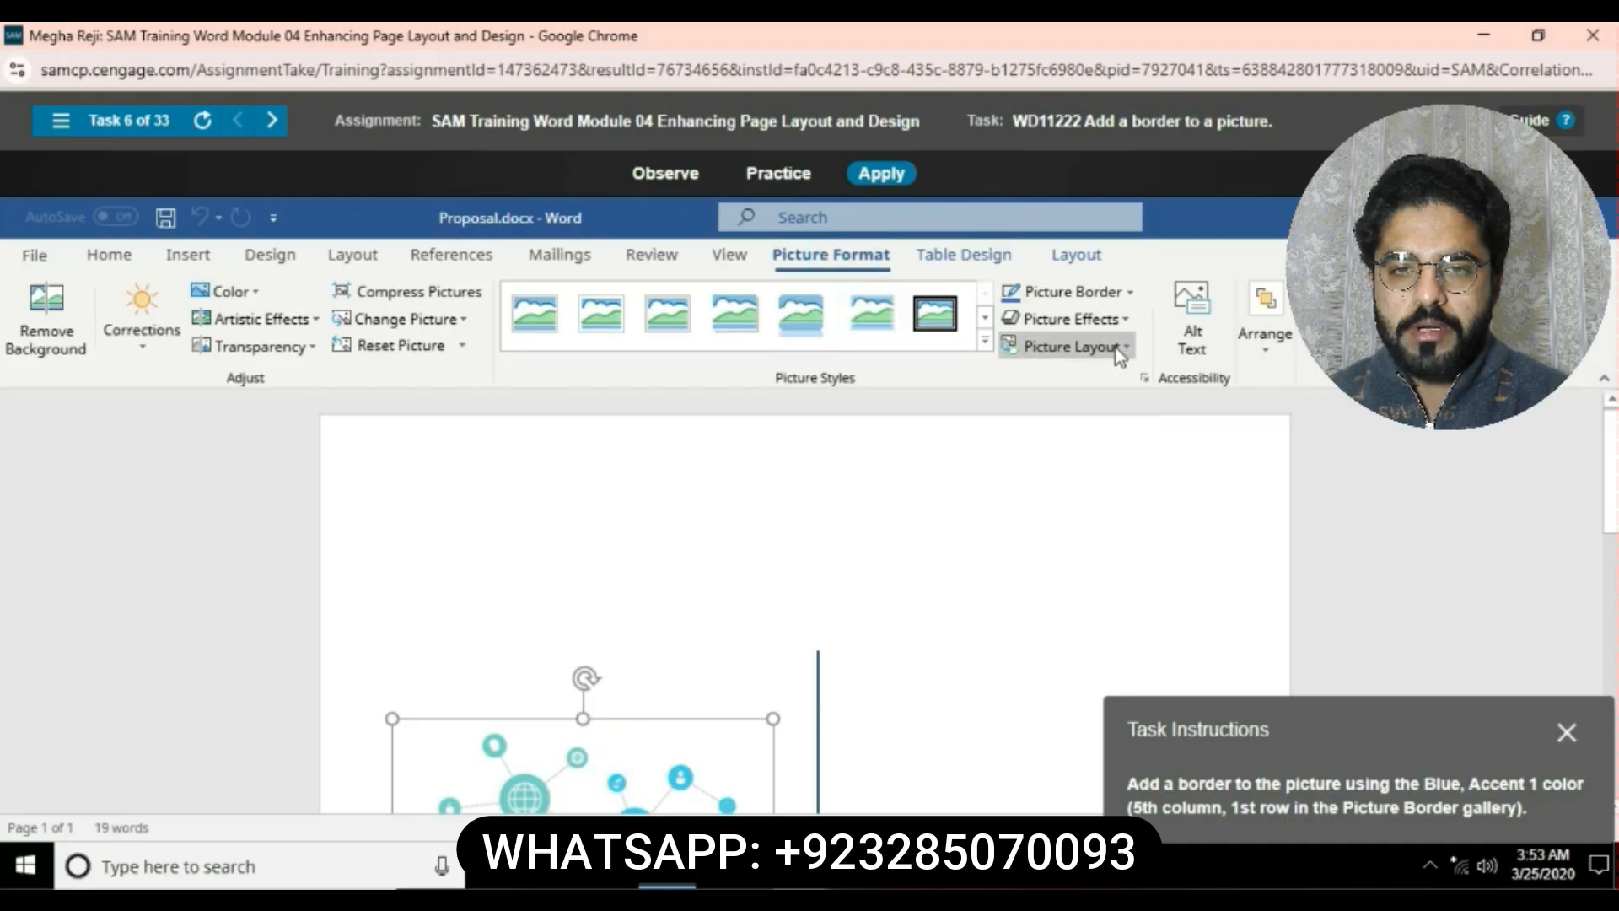
{"action": "left_click", "coordinate": [1130, 292]}
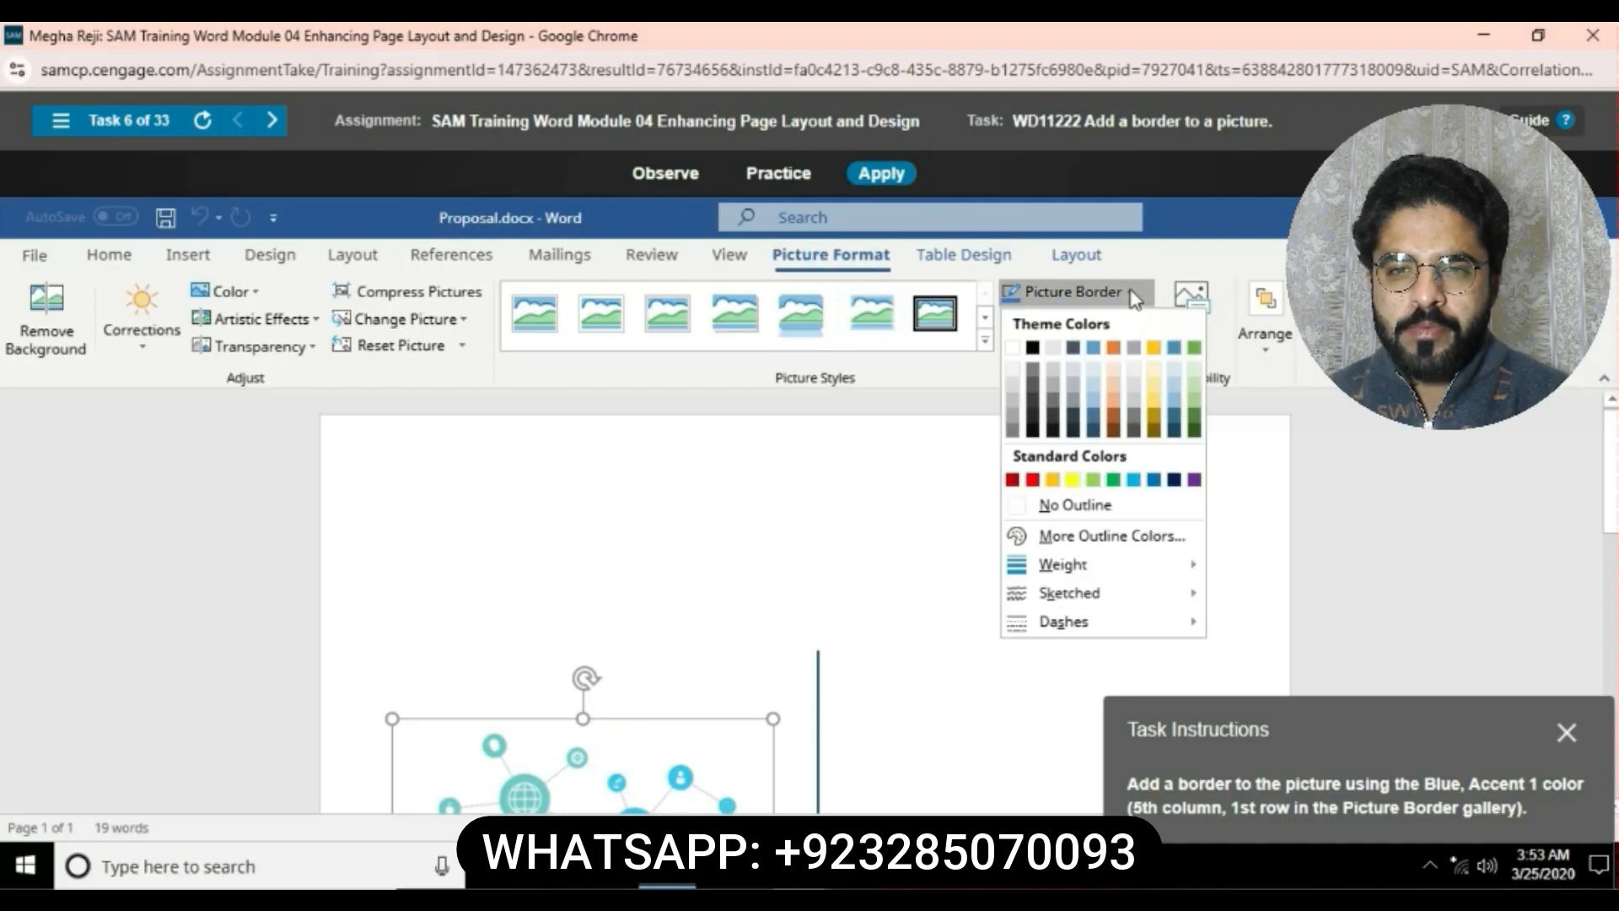
{"action": "left_click", "coordinate": [1091, 348]}
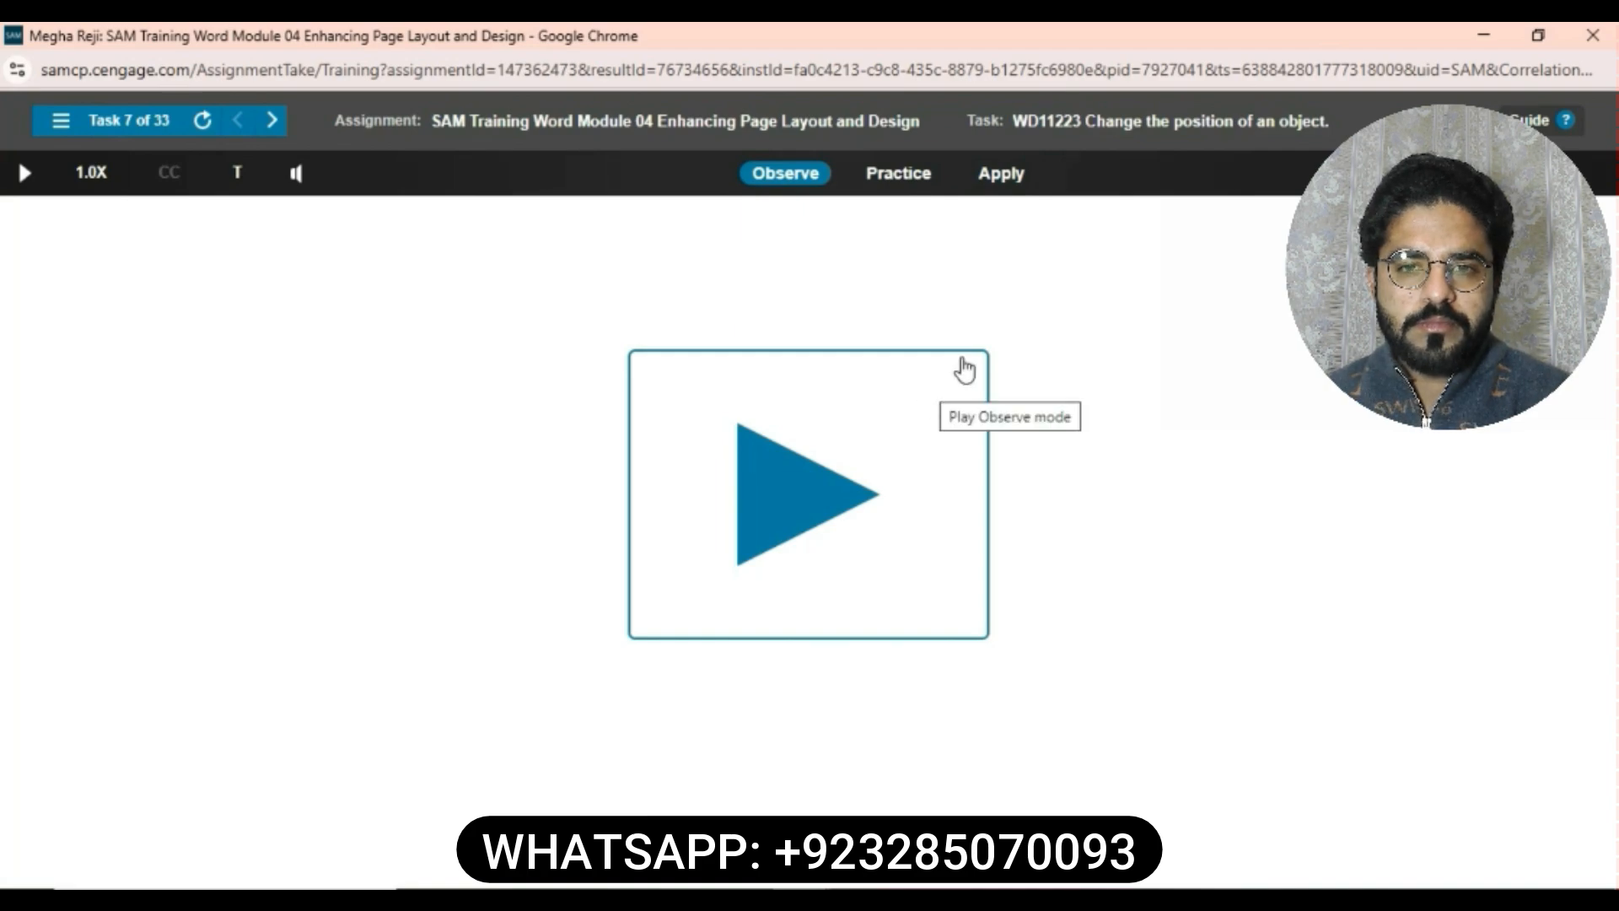
- Position the warehouse picture in the Middle Right position of the page with Square text wrapping
{"action": "left_click", "coordinate": [1001, 173]}
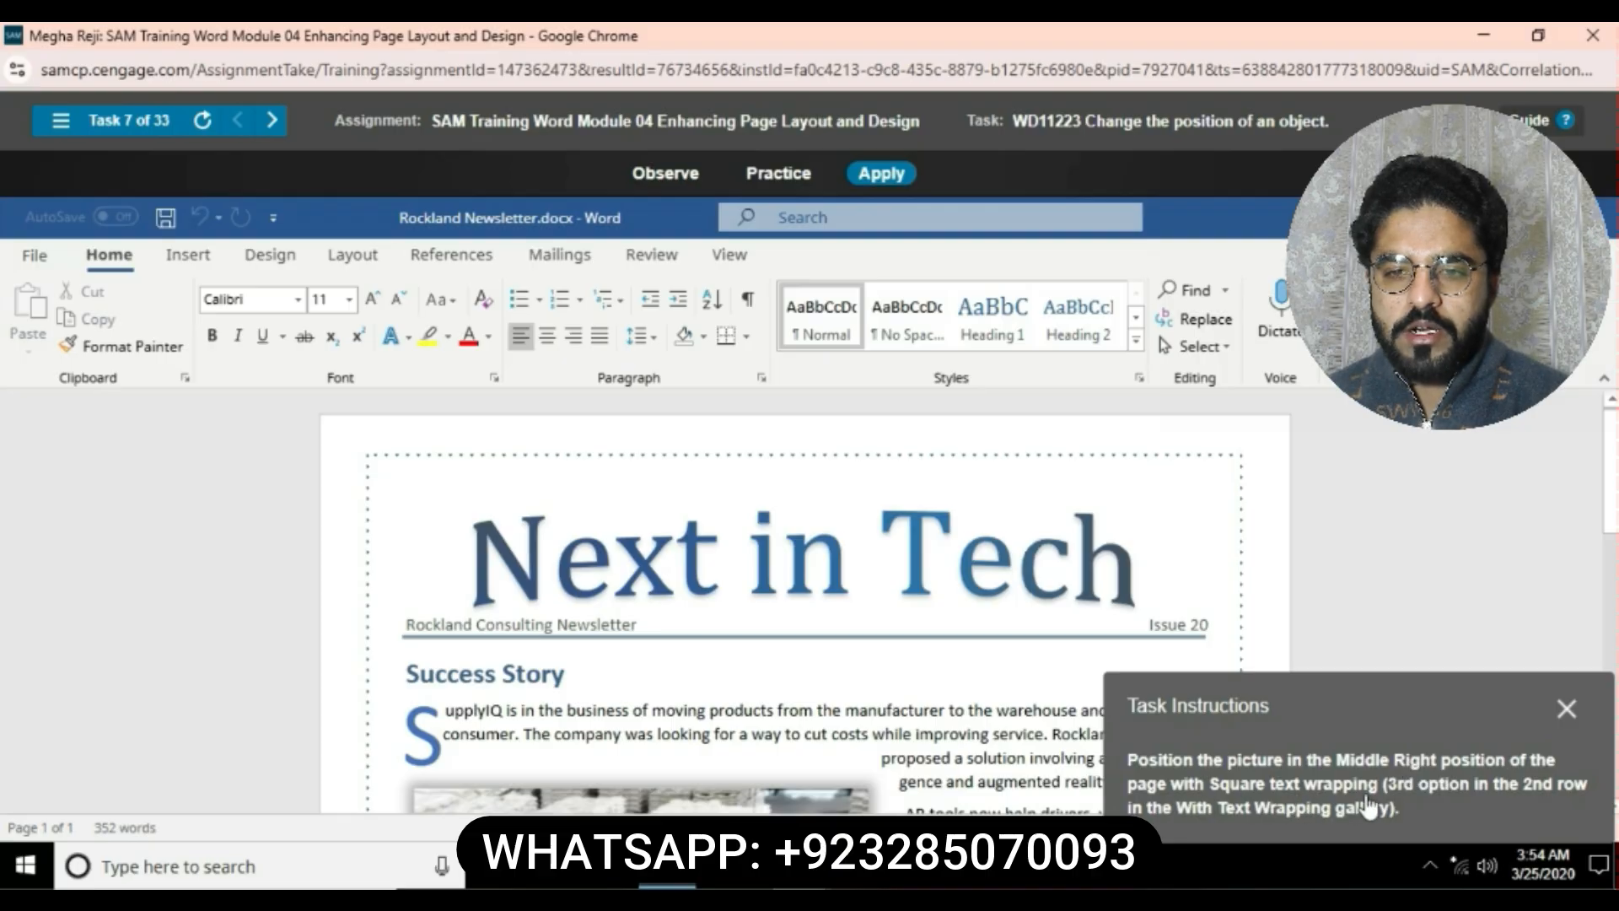
{"action": "scroll", "coordinate": [822, 590], "scroll_direction": "down", "scroll_amount": 4}
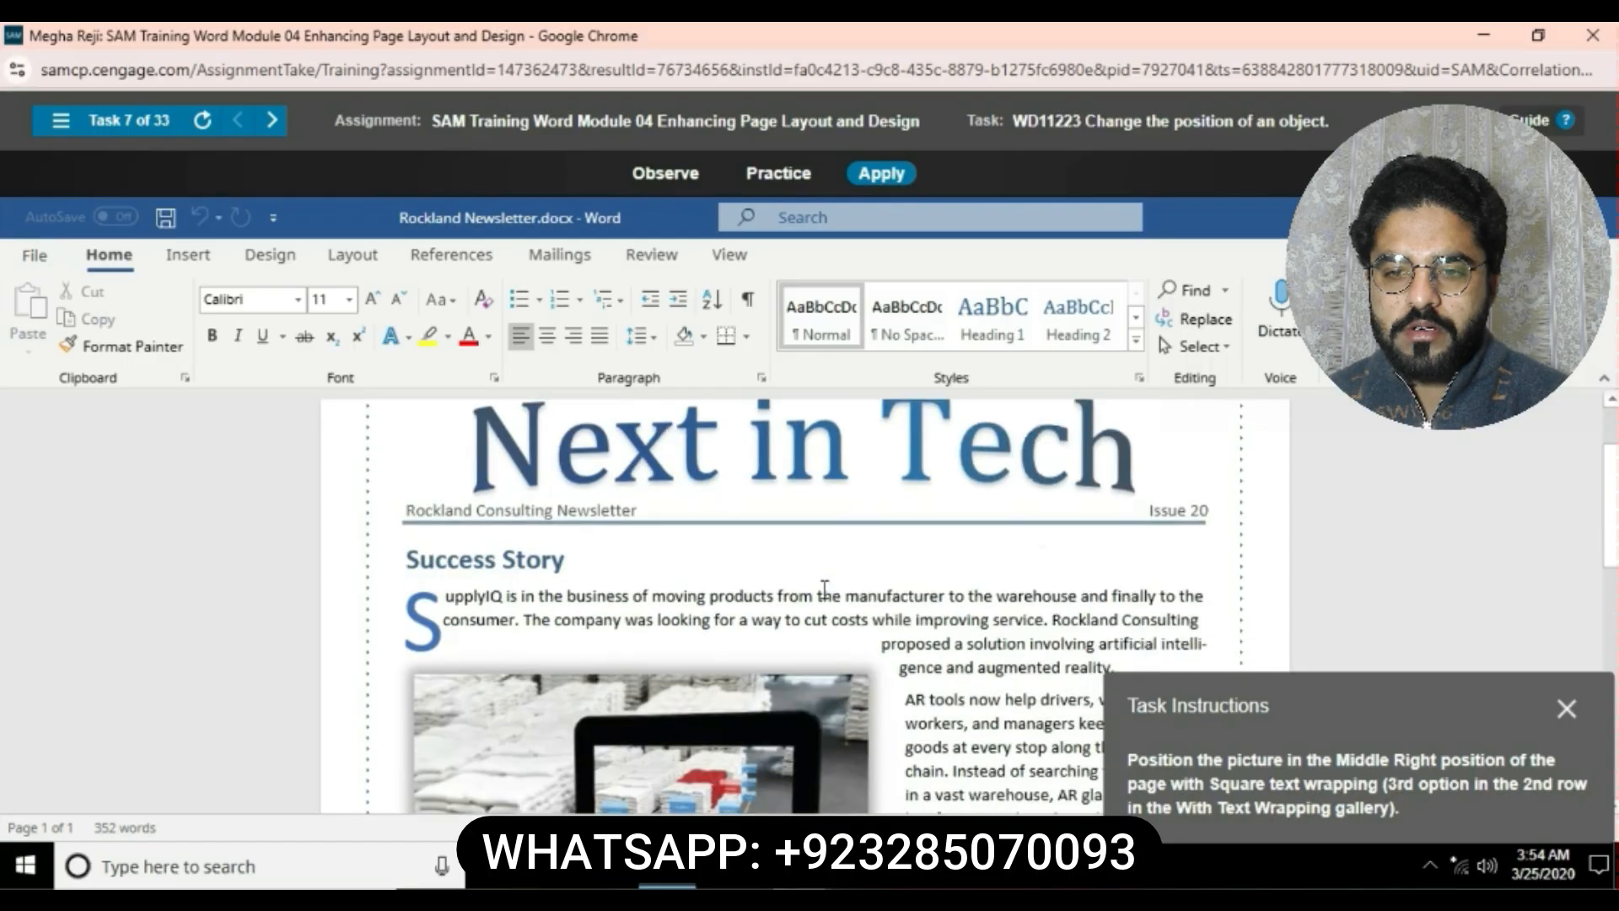
{"action": "left_click", "coordinate": [822, 590]}
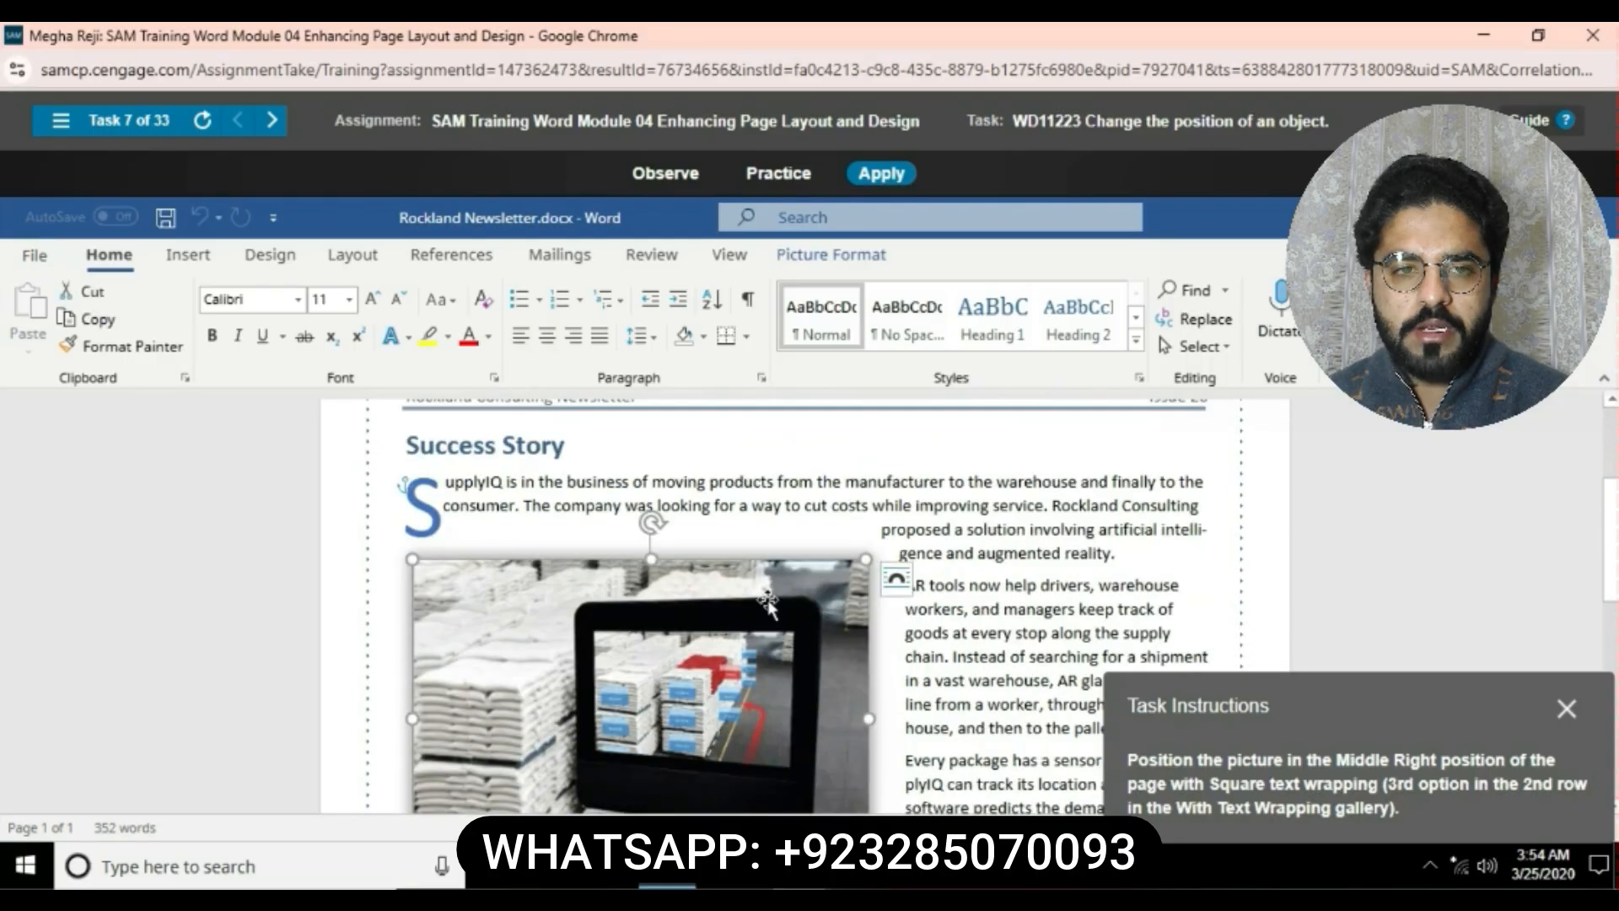
{"action": "left_click", "coordinate": [868, 255]}
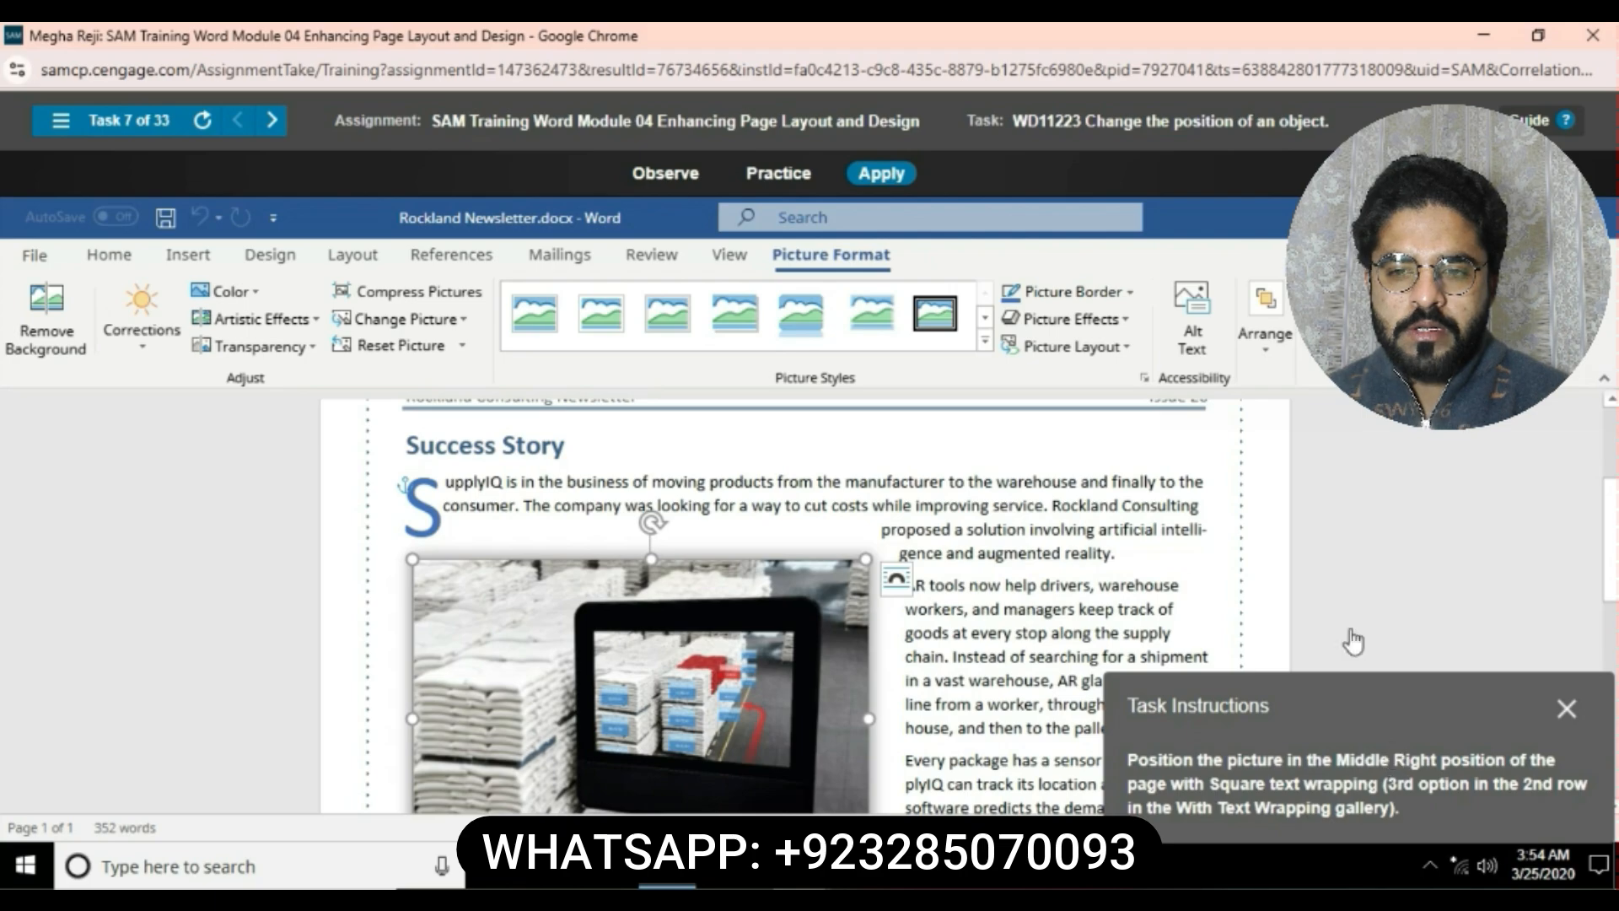
{"action": "left_click", "coordinate": [1268, 355]}
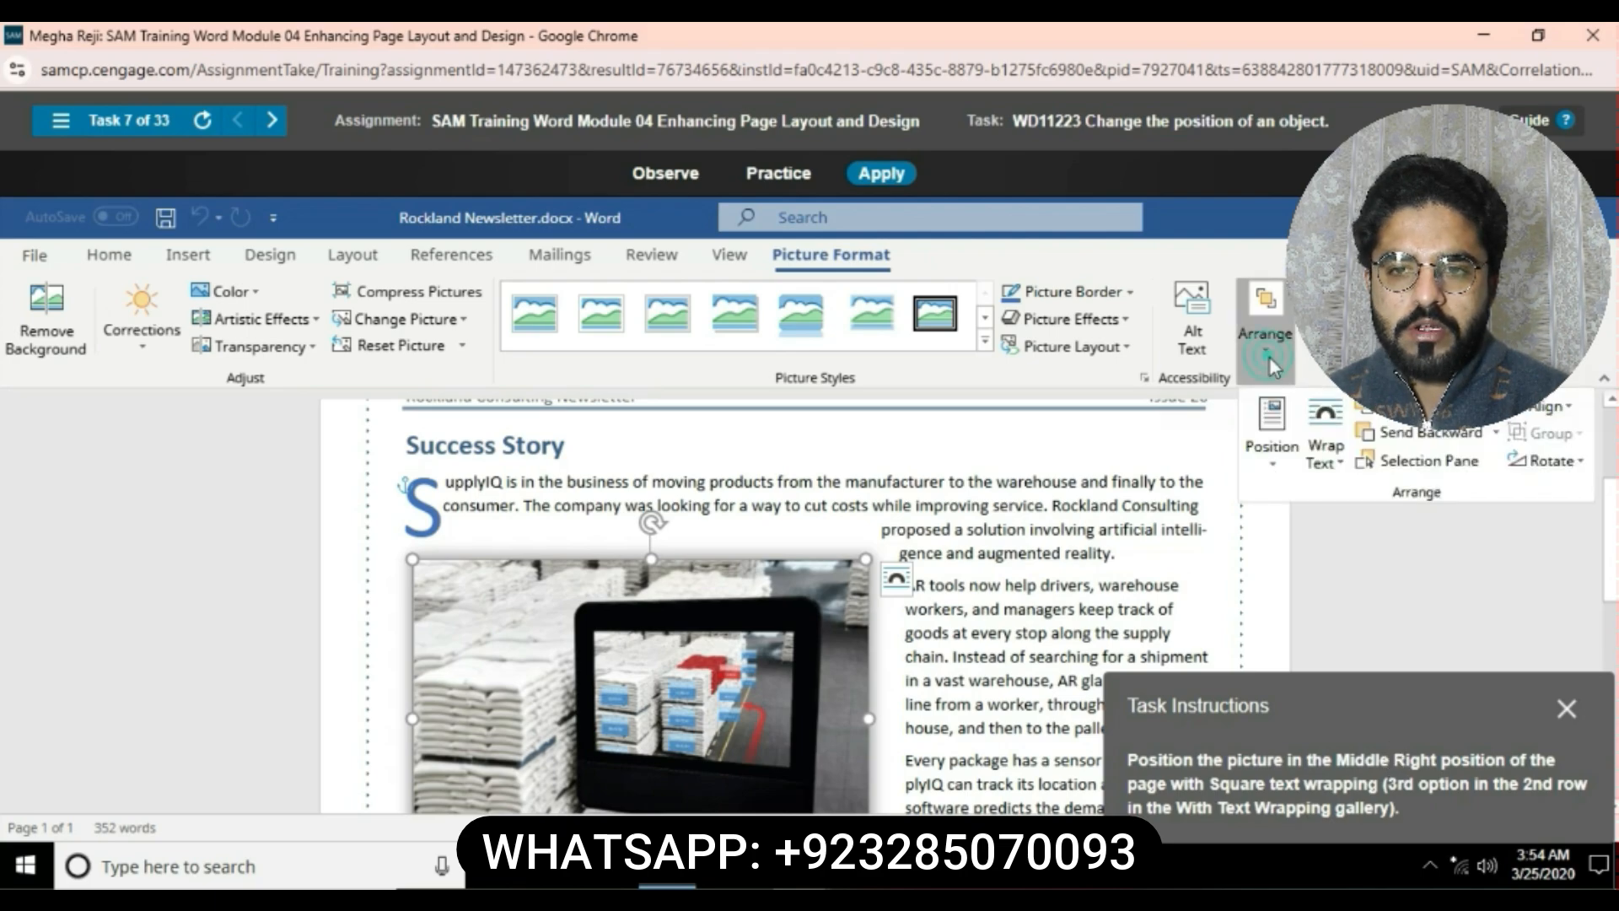
{"action": "left_click", "coordinate": [1270, 466]}
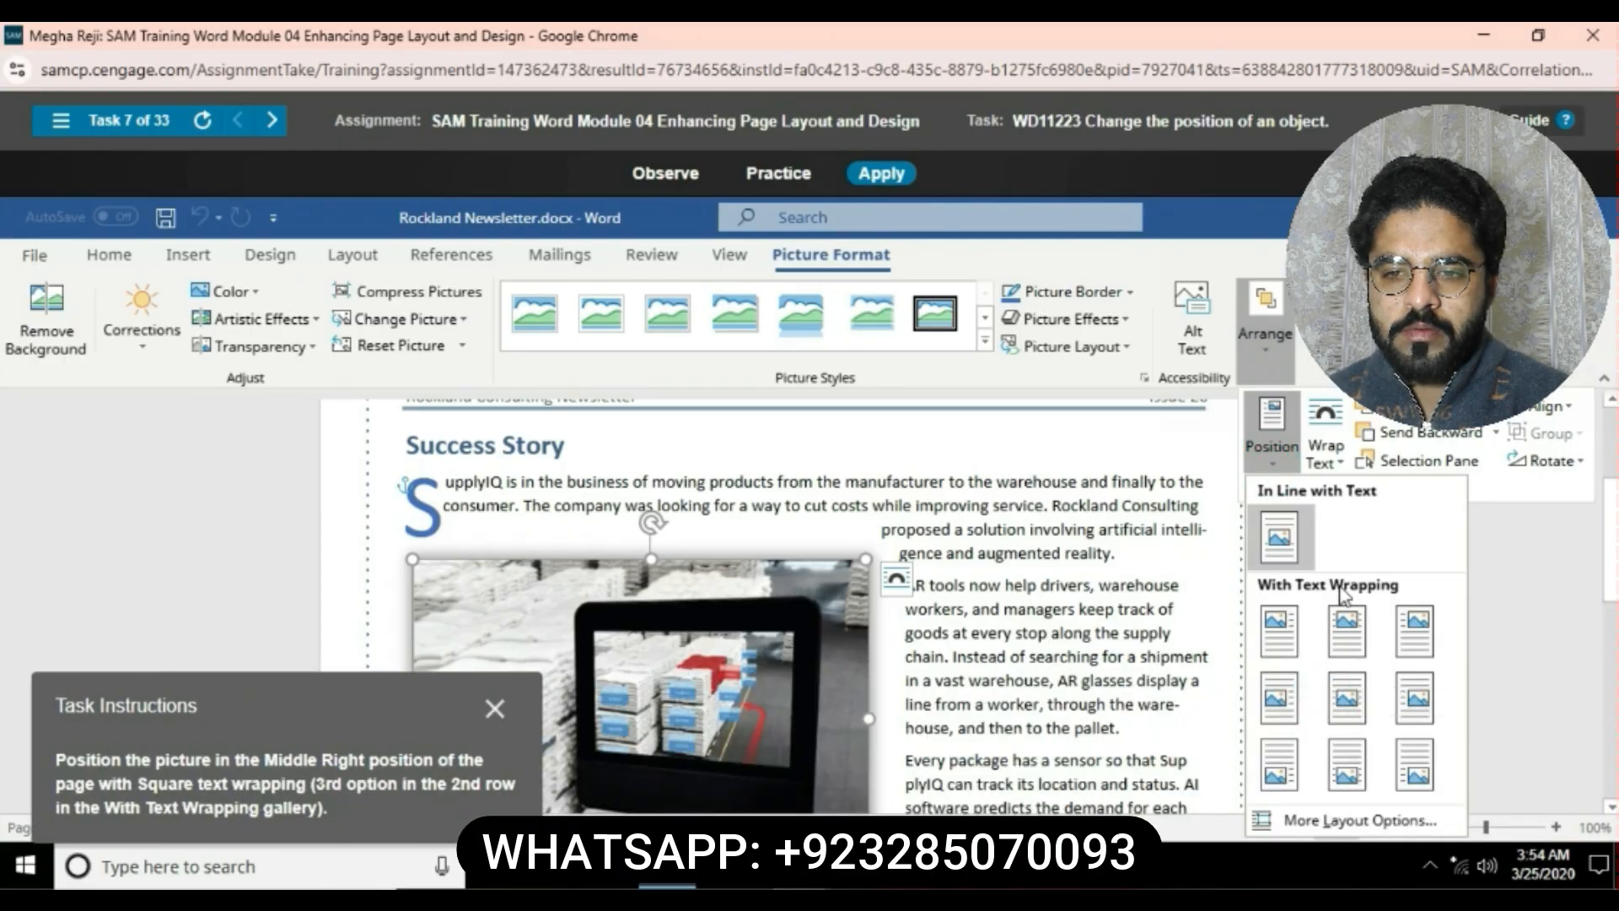
{"action": "left_click", "coordinate": [1419, 696]}
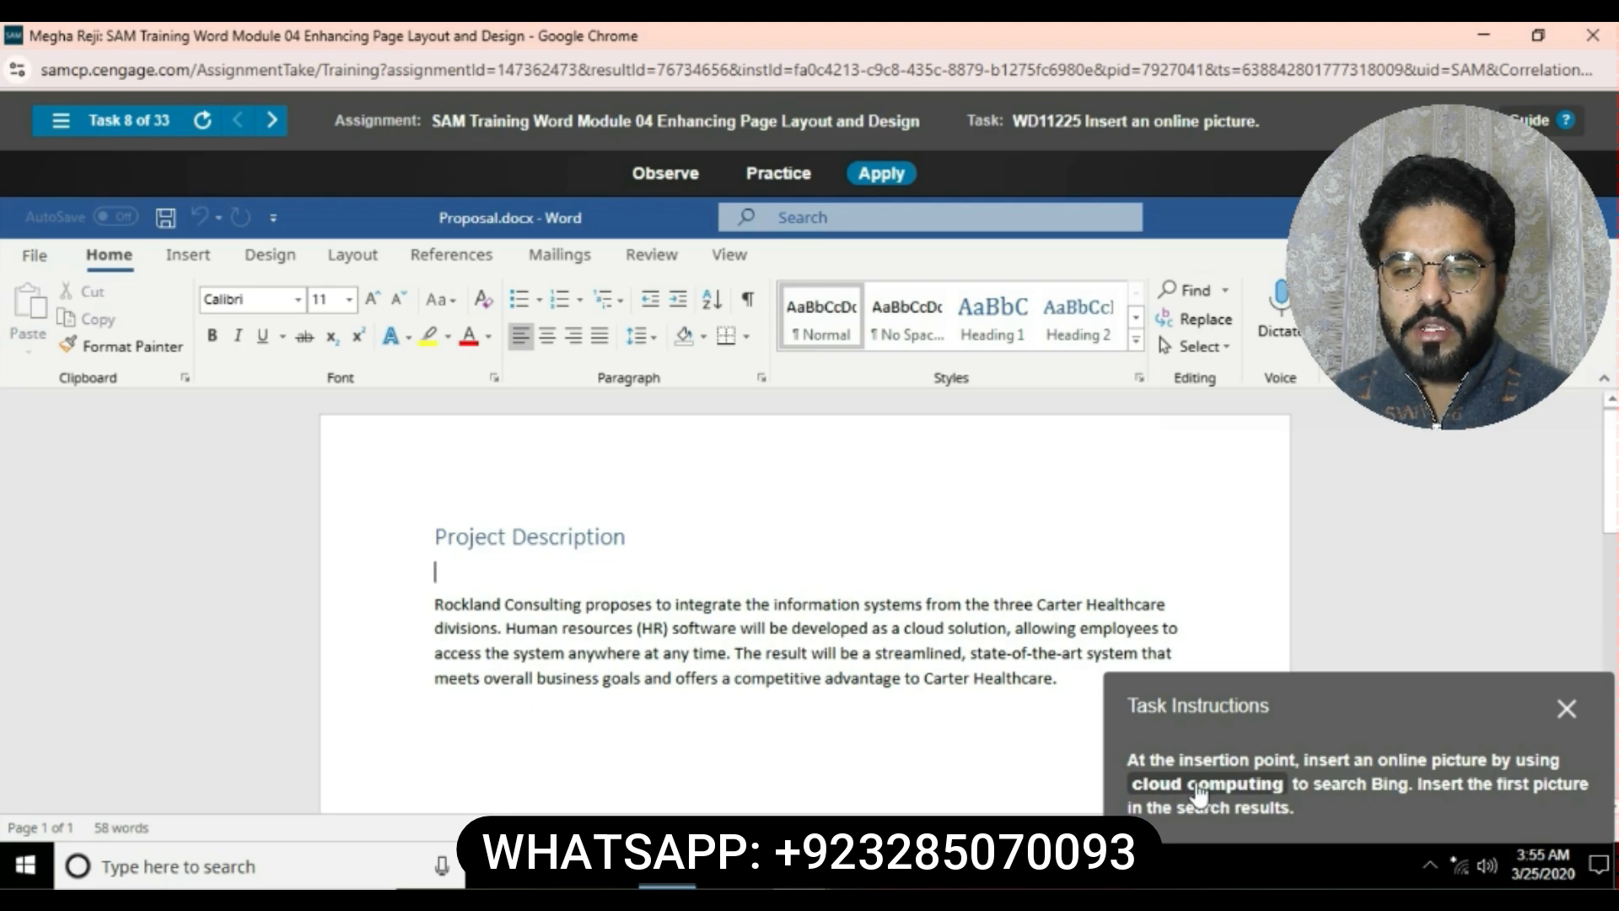
- Search Bing online pictures for cloud computing and insert the first result at the insertion point
{"action": "left_click", "coordinate": [222, 266]}
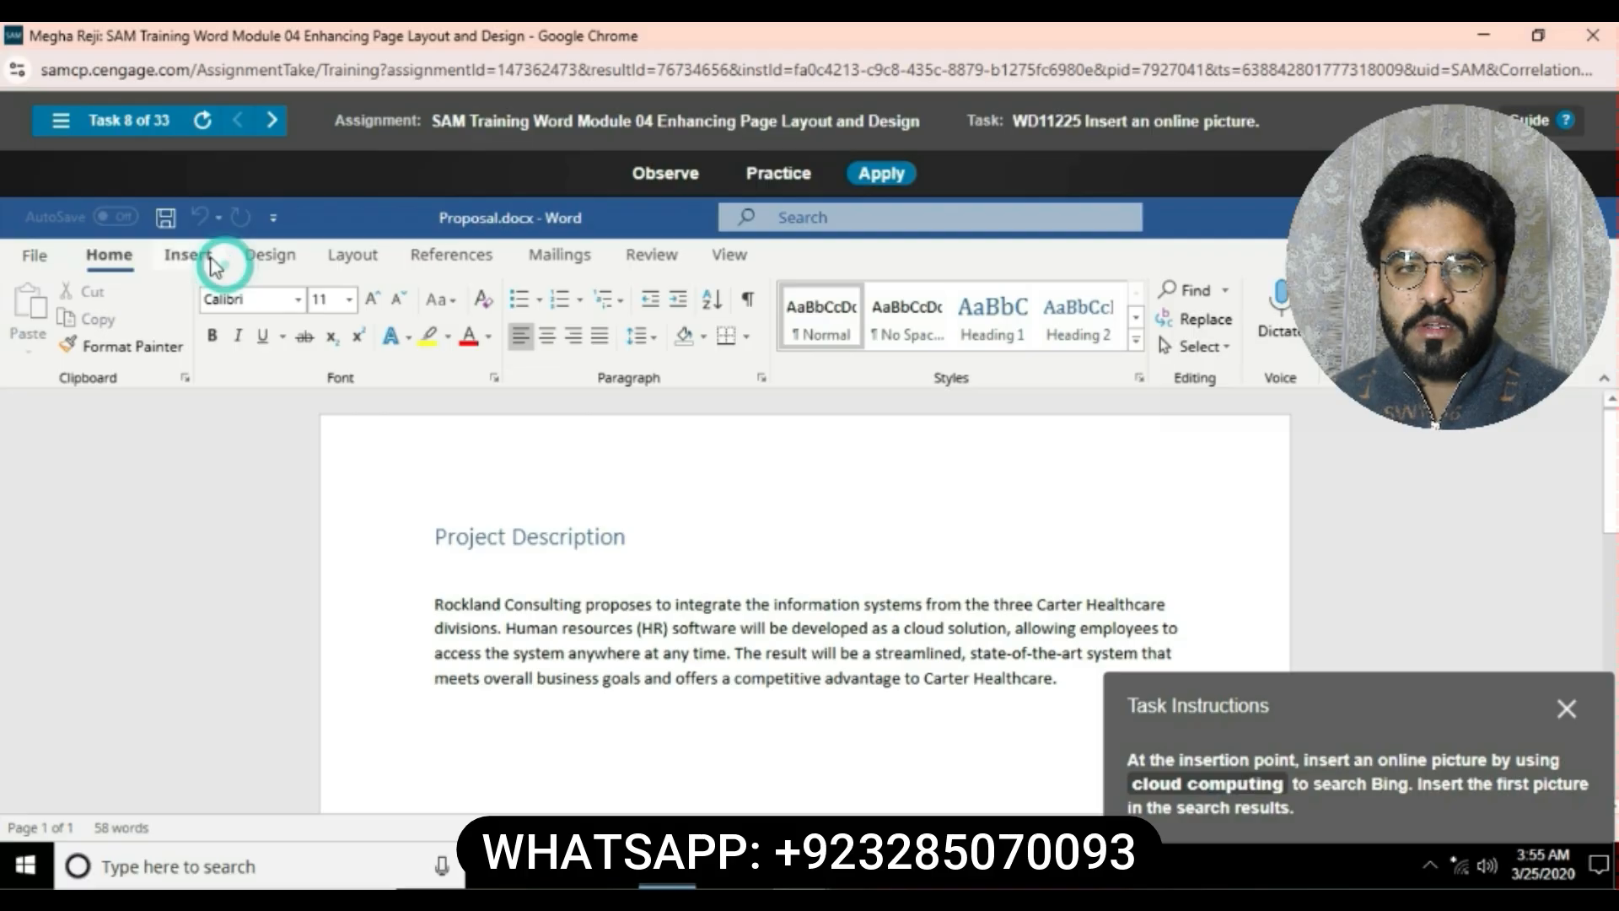
{"action": "left_click", "coordinate": [238, 355]}
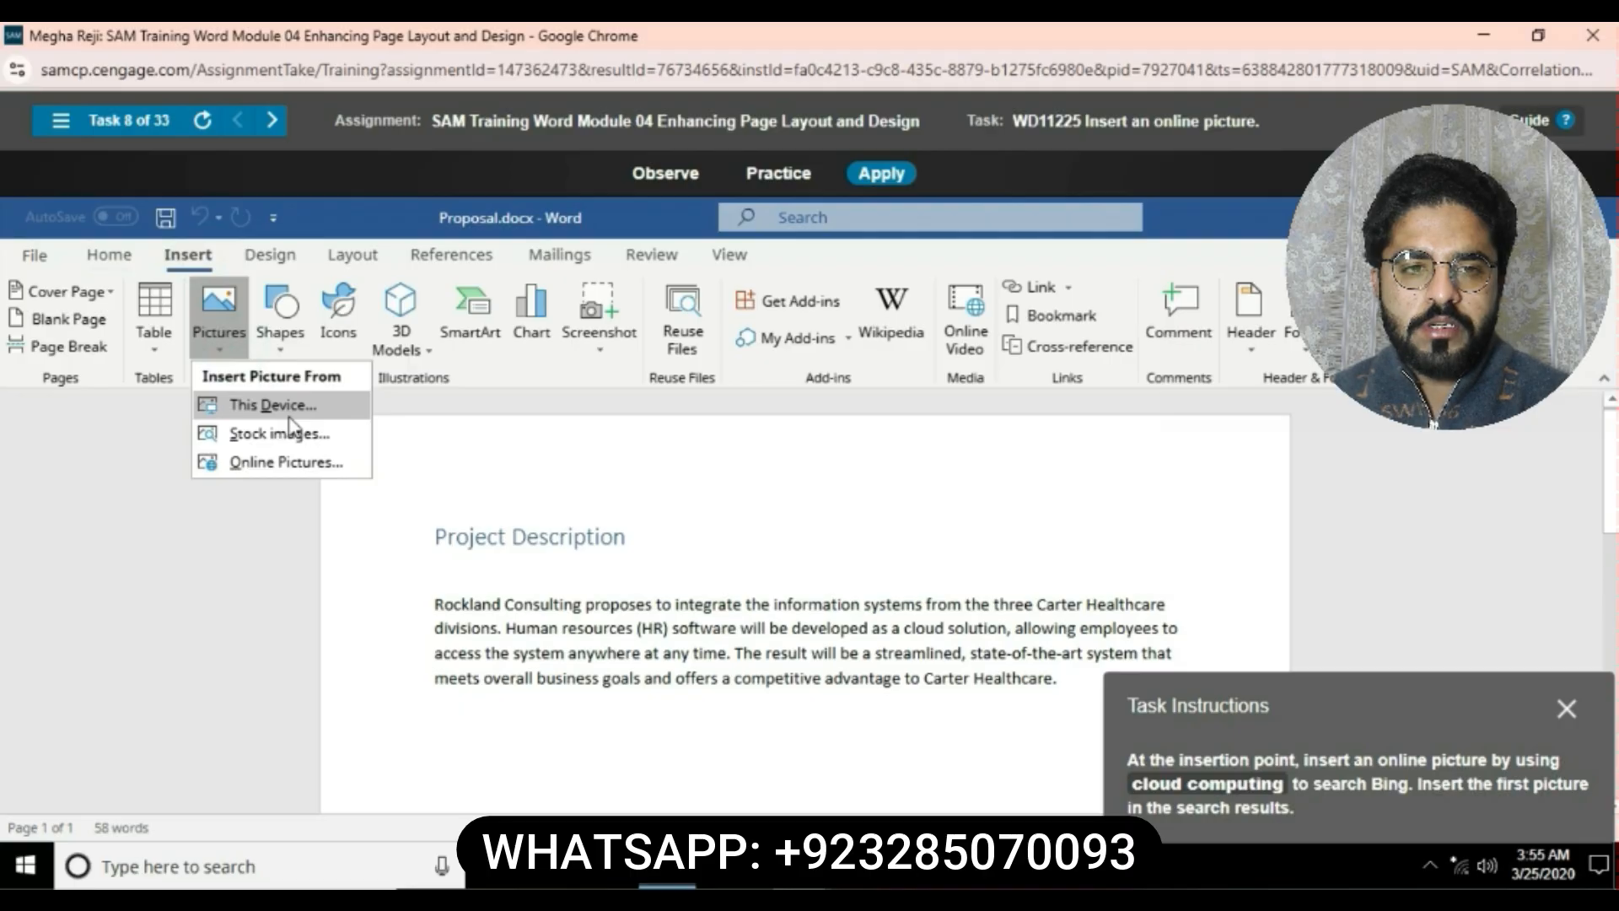
{"action": "left_click", "coordinate": [307, 462]}
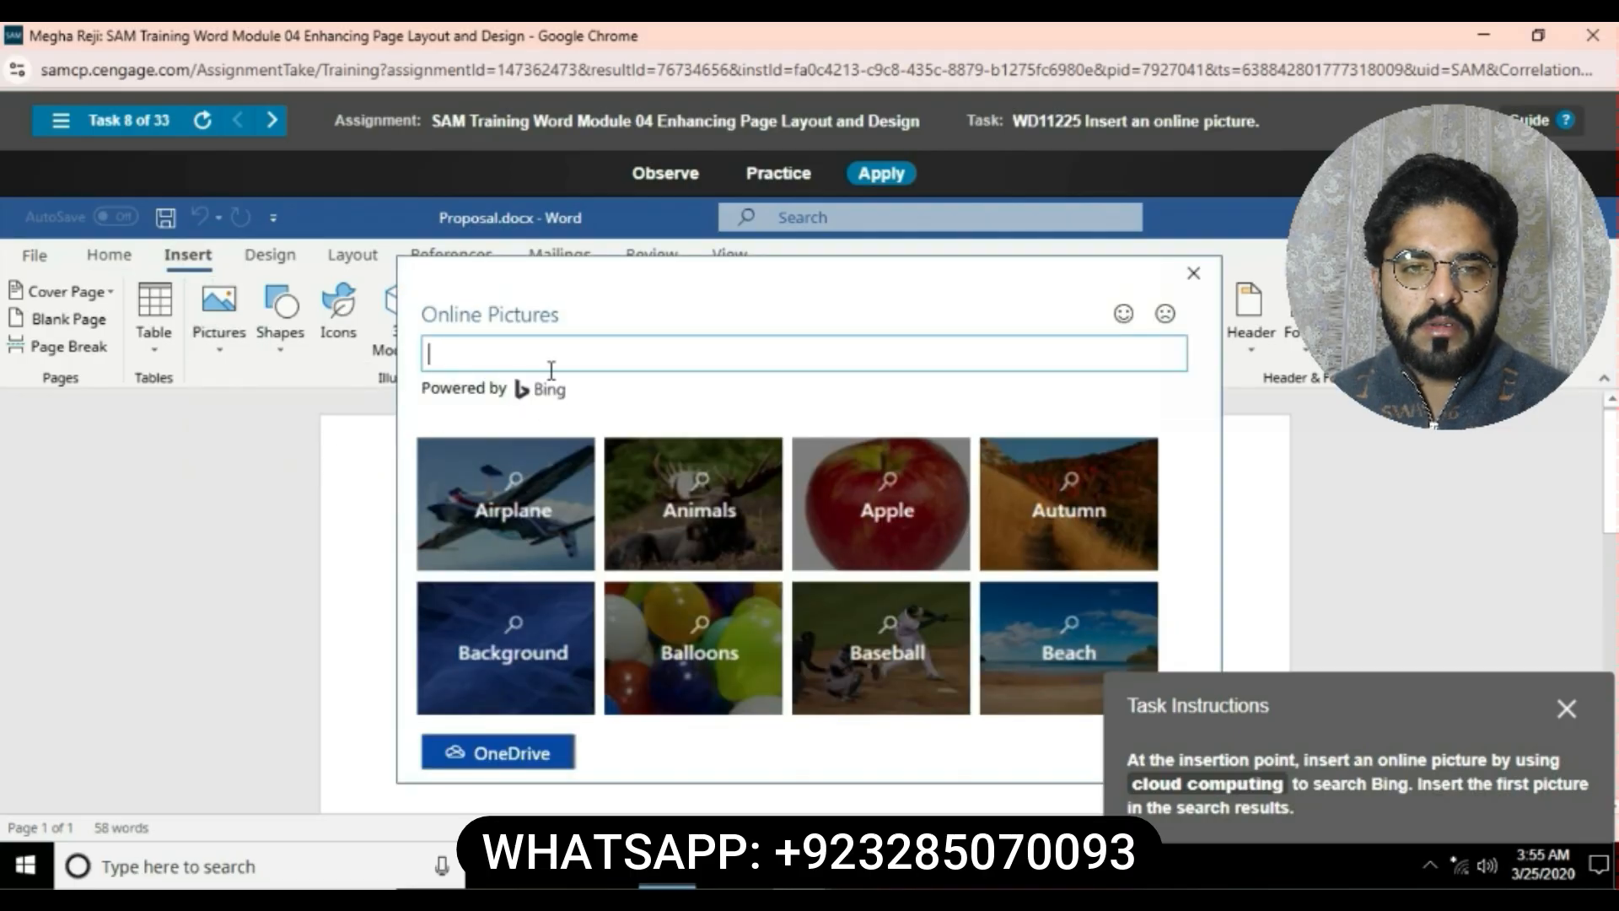
{"action": "type", "text": "cloud"}
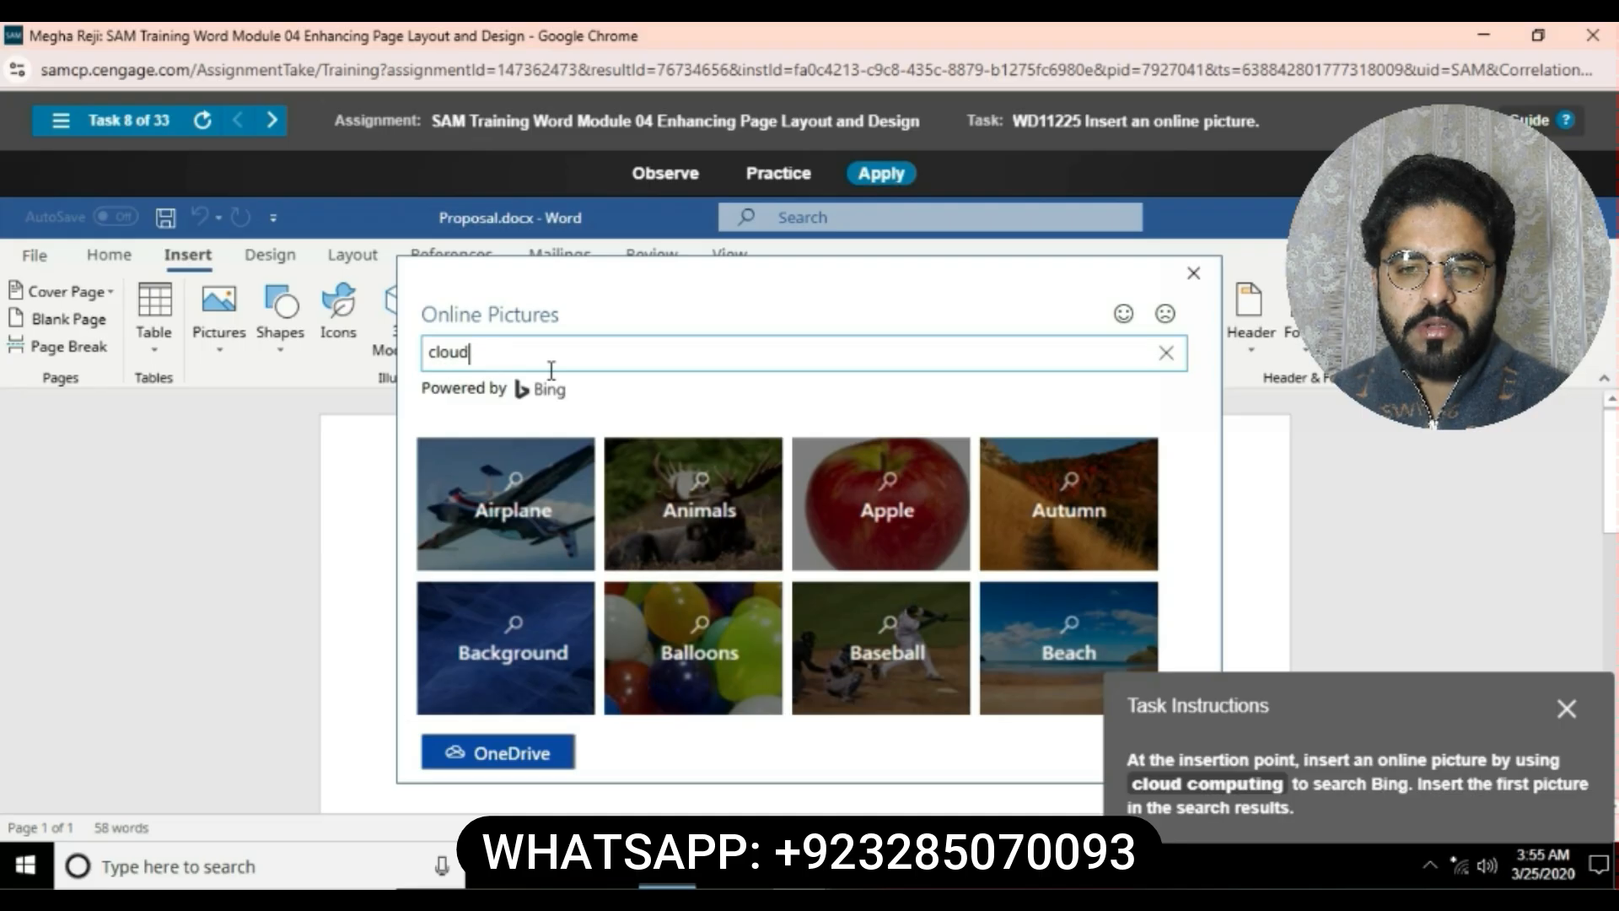
{"action": "type", "text": " c"}
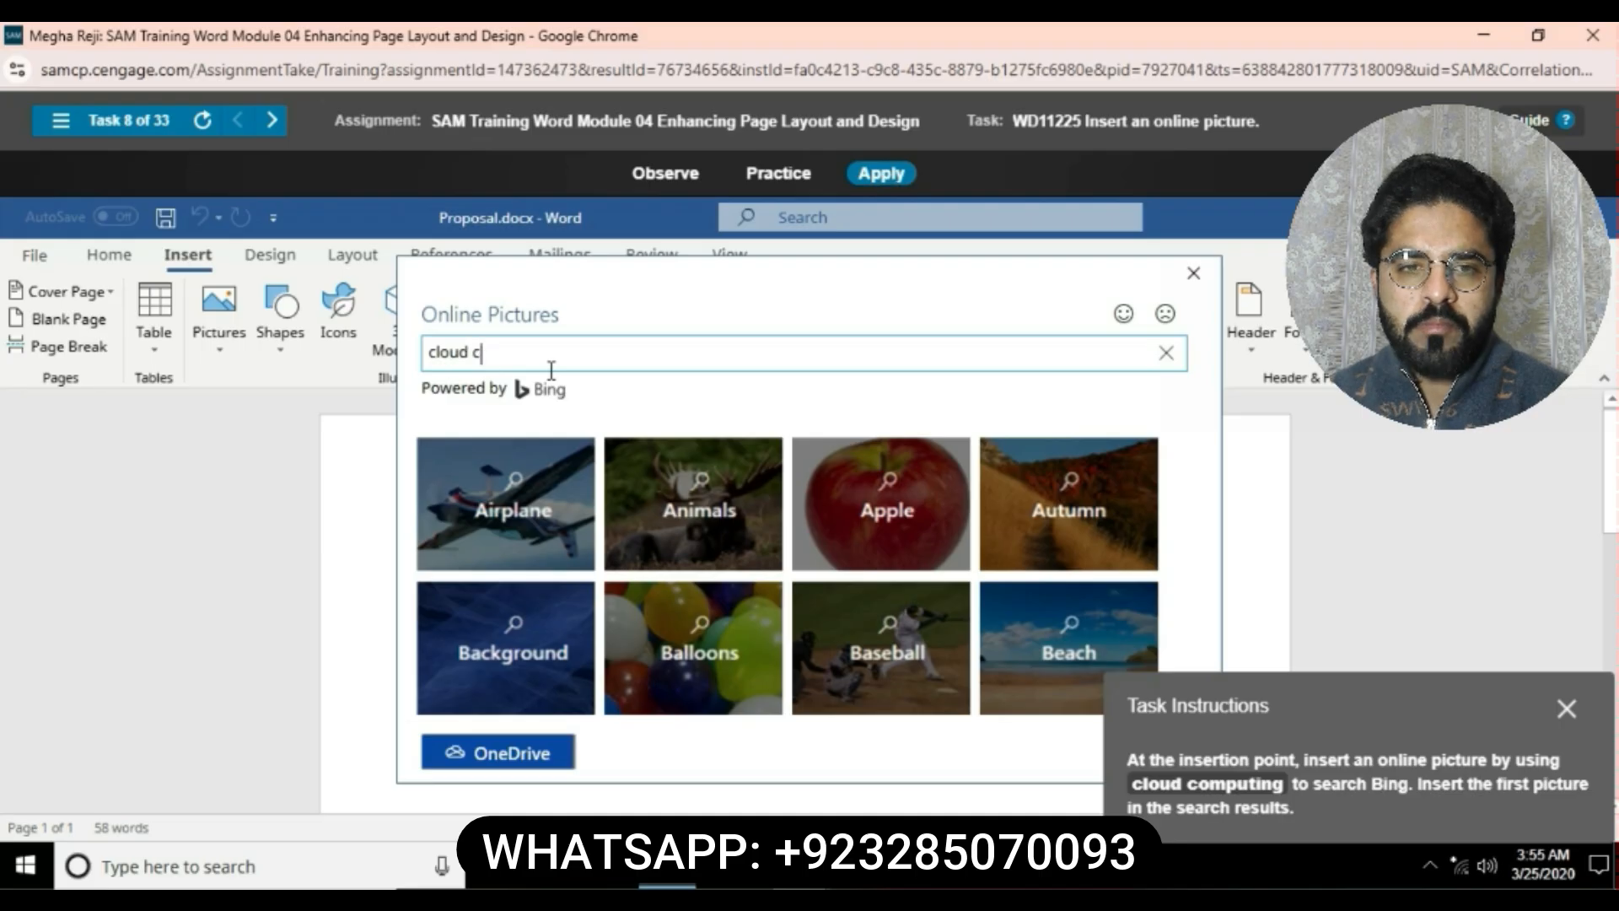
{"action": "type", "text": "omp"}
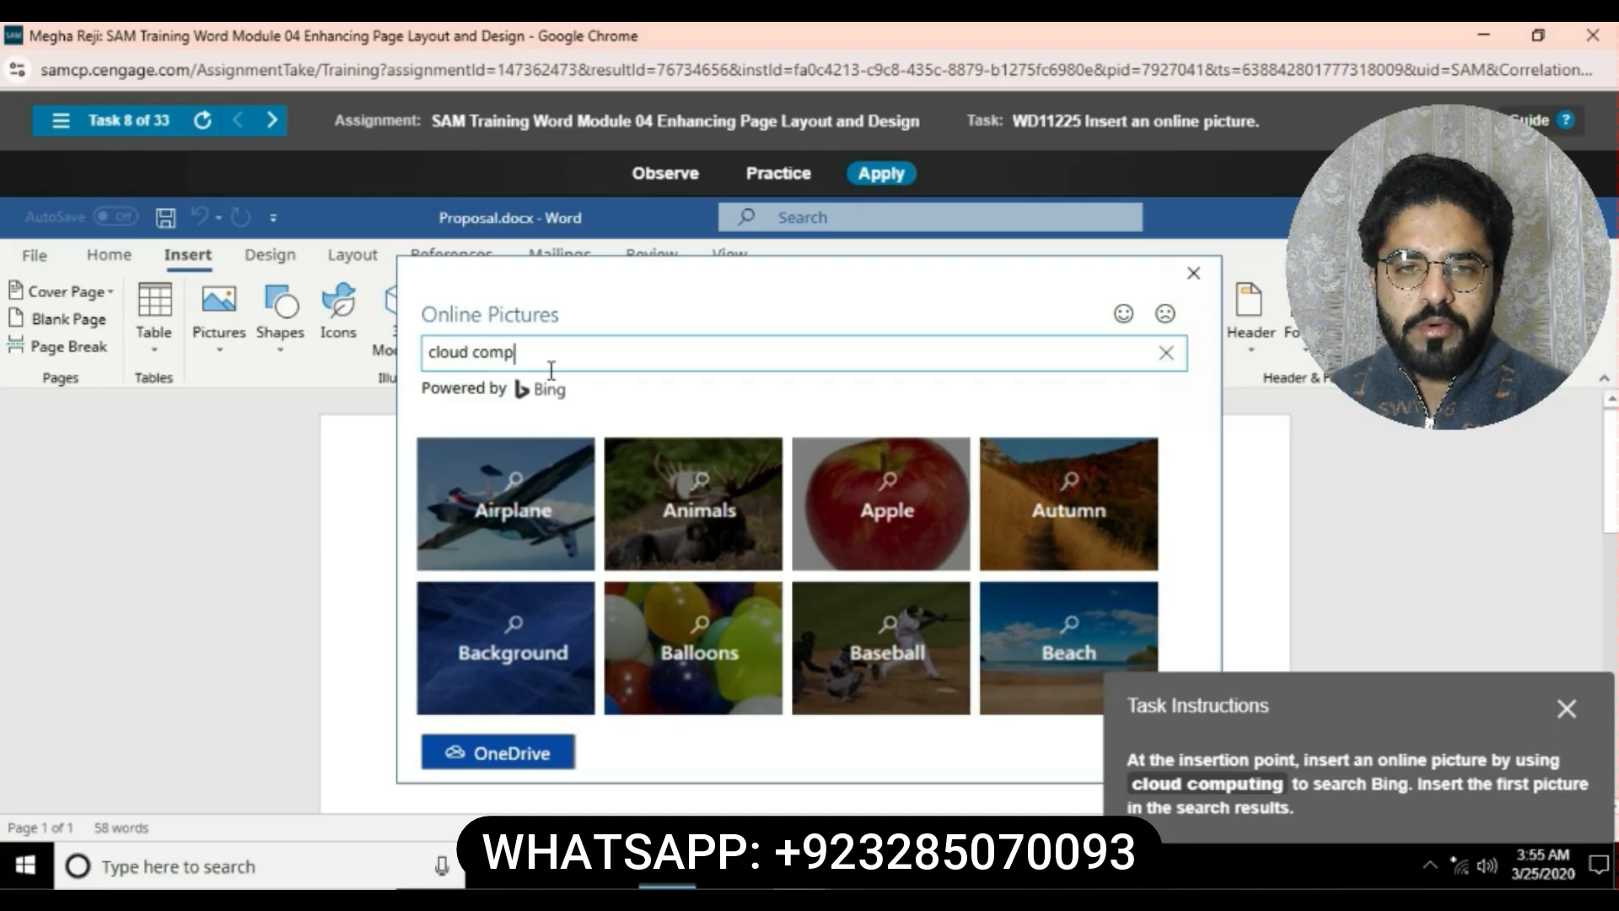
{"action": "type", "text": "uting"}
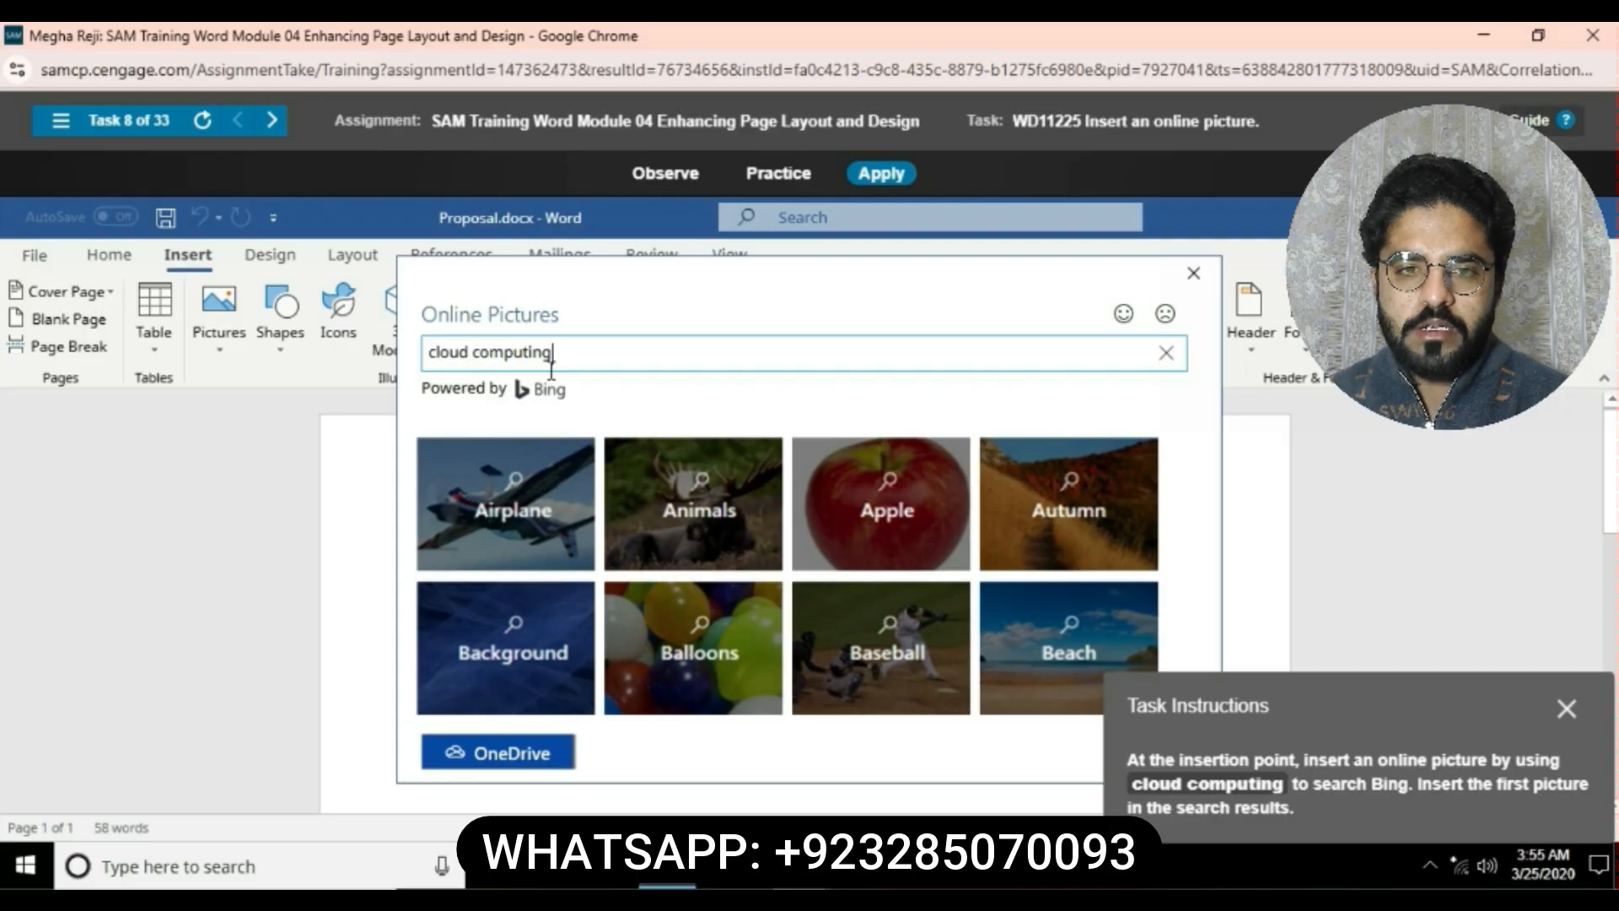
{"action": "key", "text": "Return"}
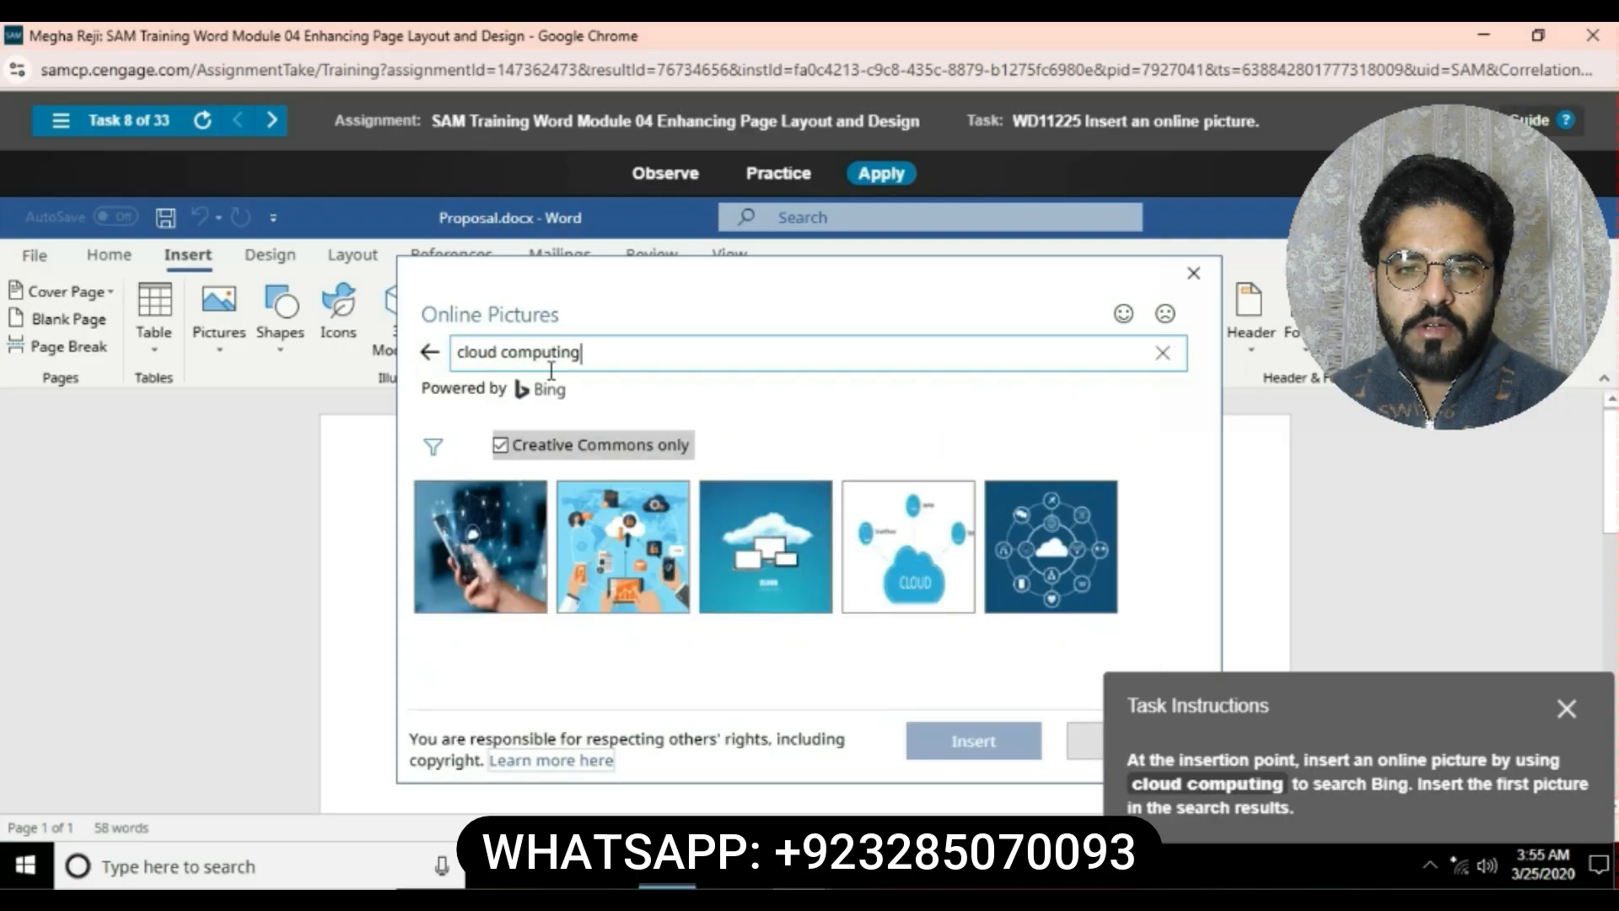
{"action": "left_click", "coordinate": [479, 546]}
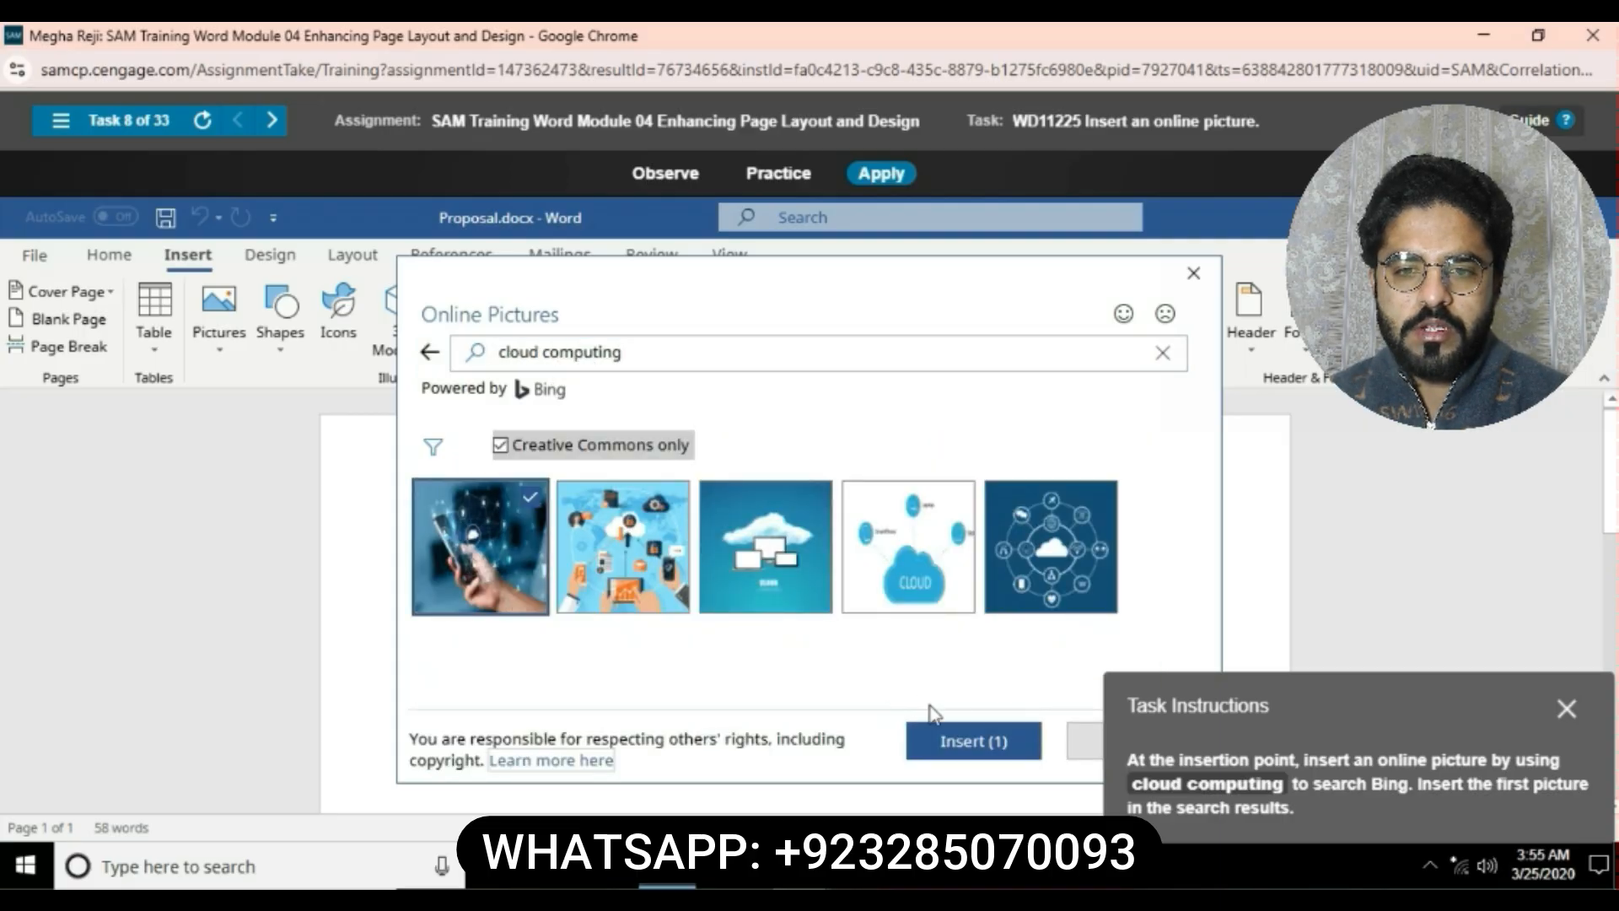
{"action": "left_click", "coordinate": [973, 741]}
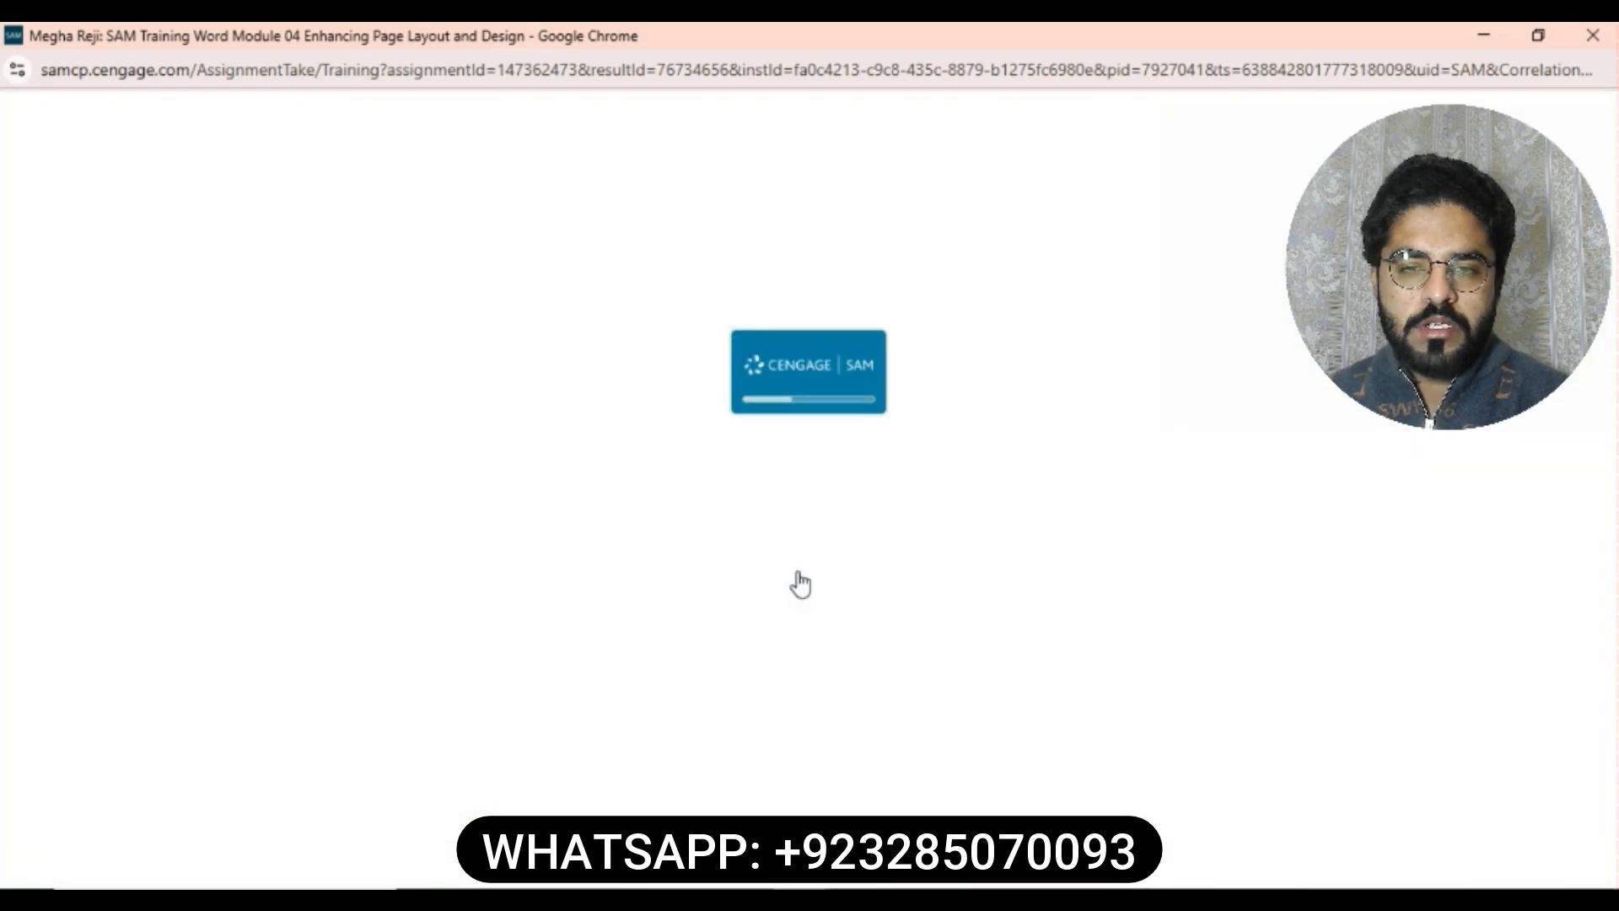
- Recolor the network picture with the Blue, Accent color 1 Dark setting
{"action": "left_click", "coordinate": [1000, 171]}
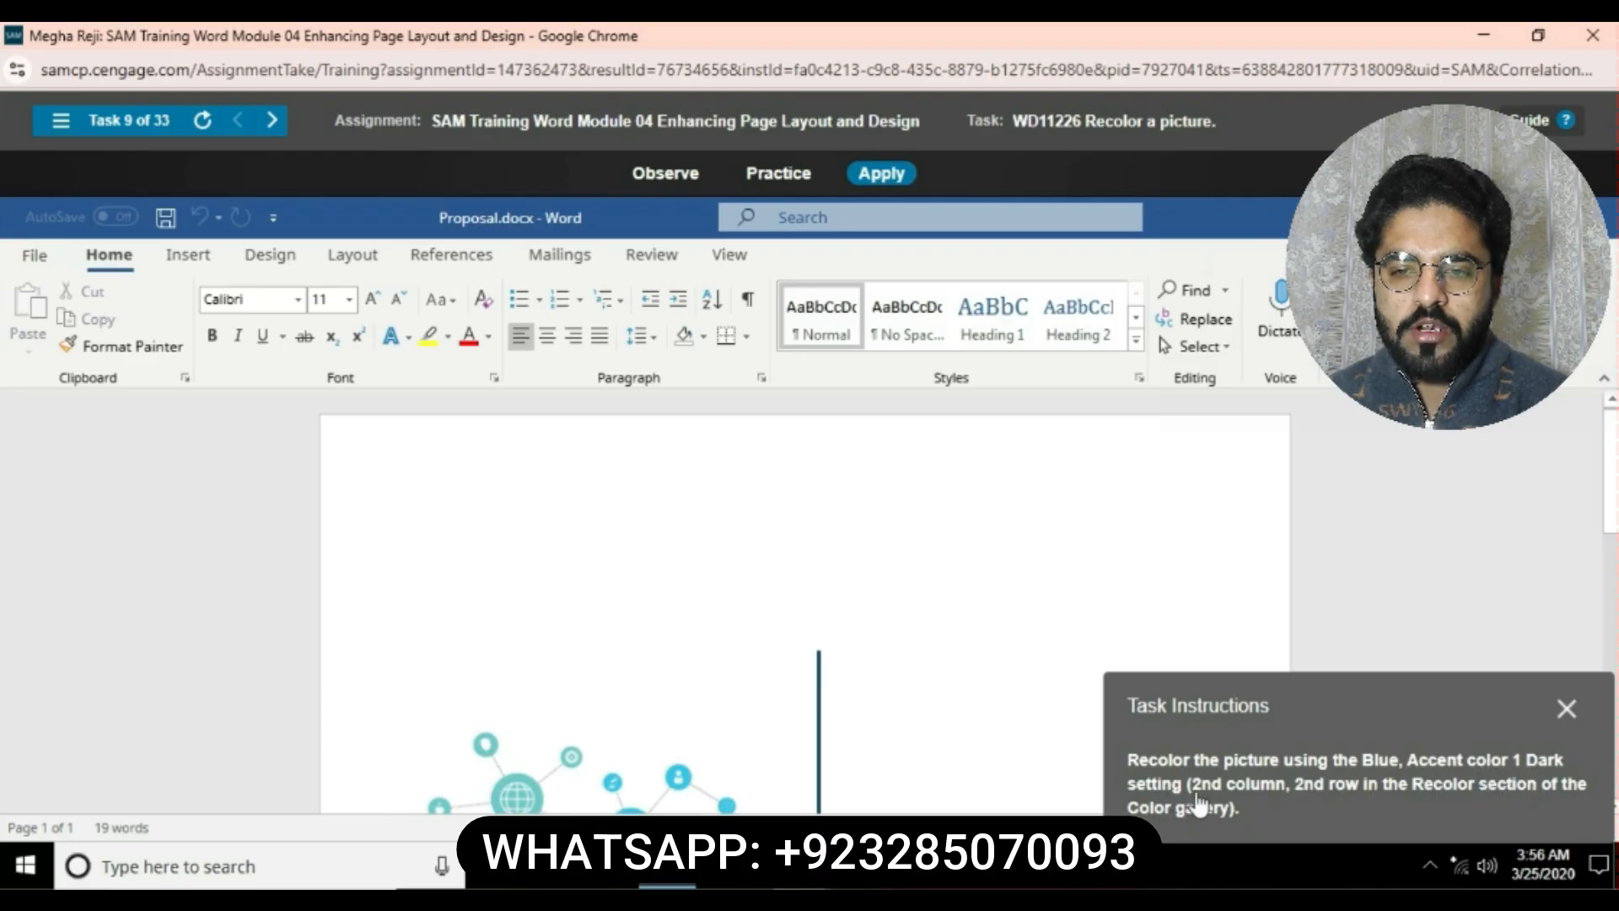
{"action": "left_click", "coordinate": [737, 769]}
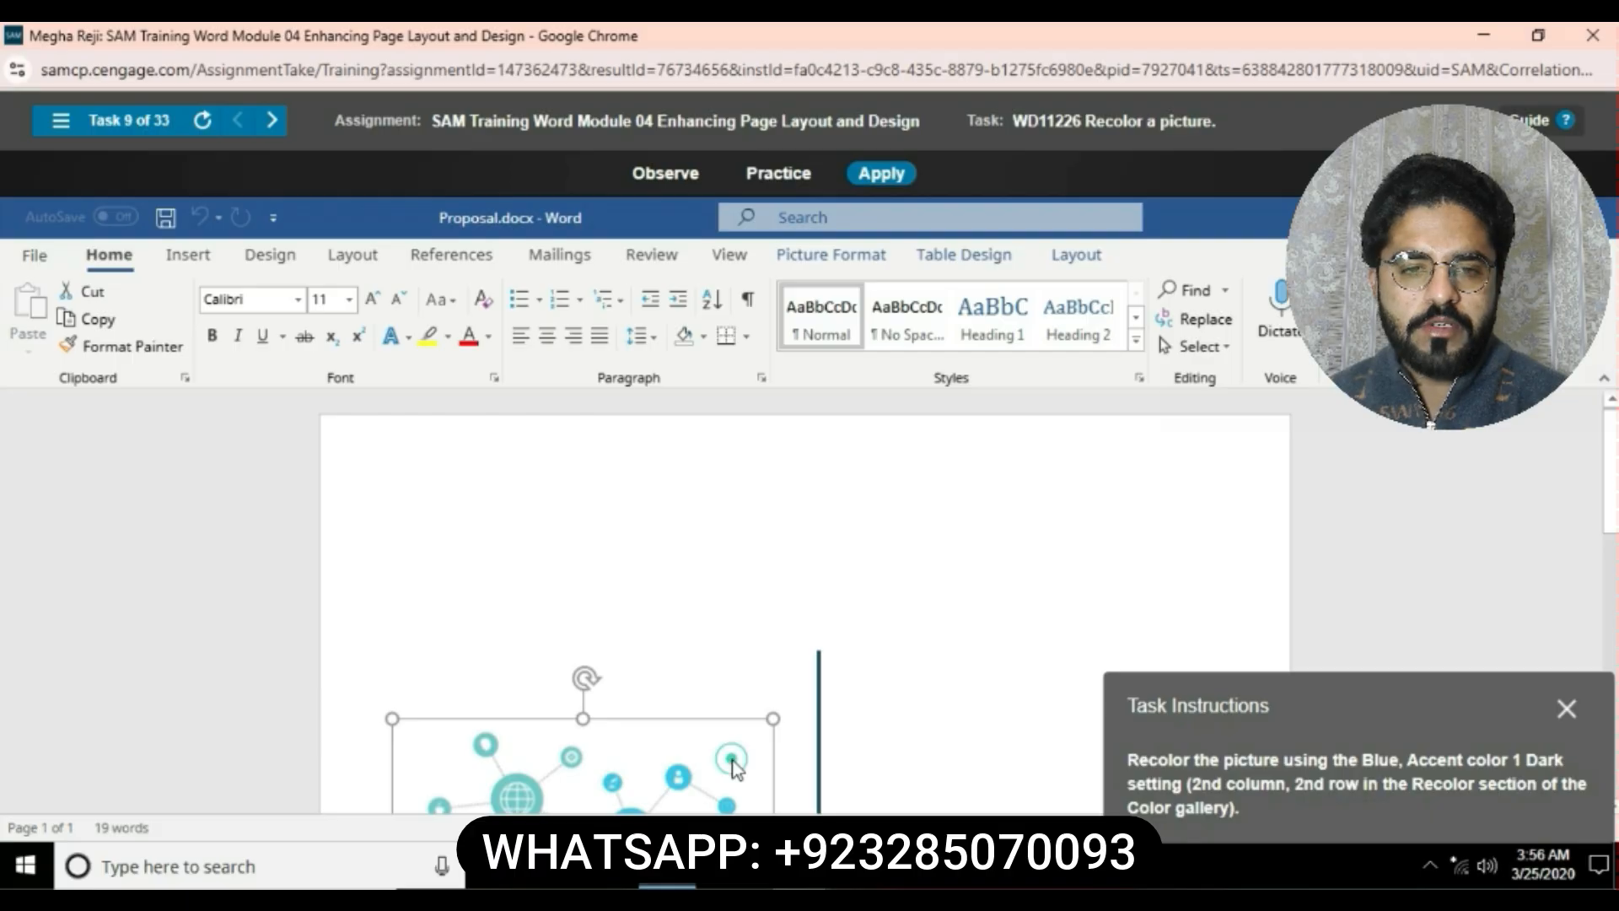
{"action": "left_click", "coordinate": [843, 258]}
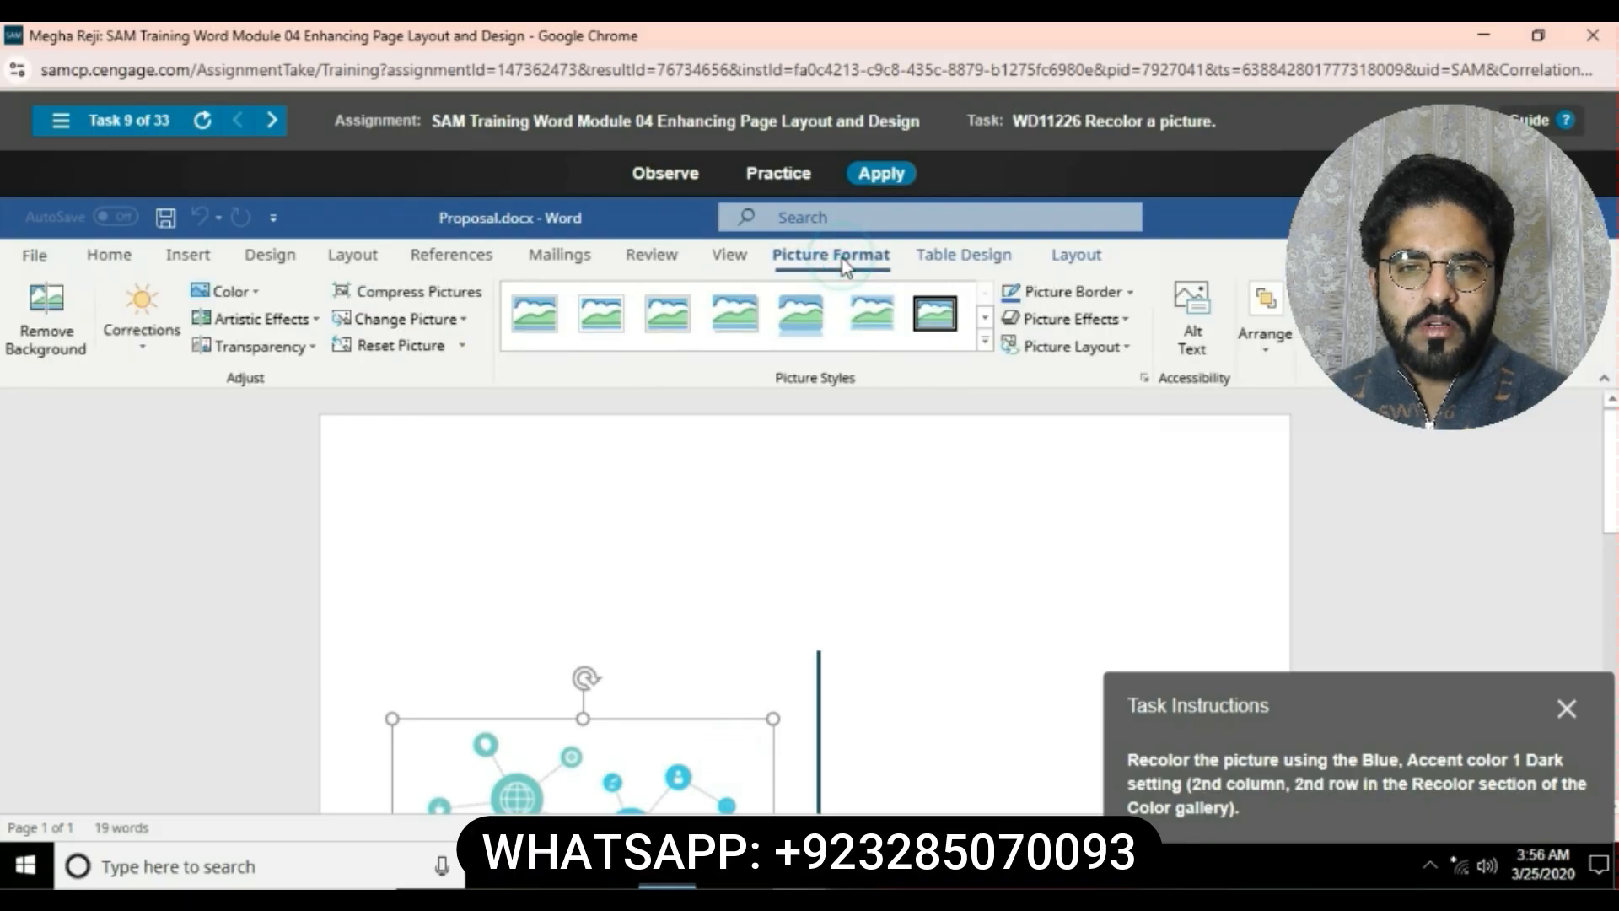
{"action": "left_click", "coordinate": [258, 291]}
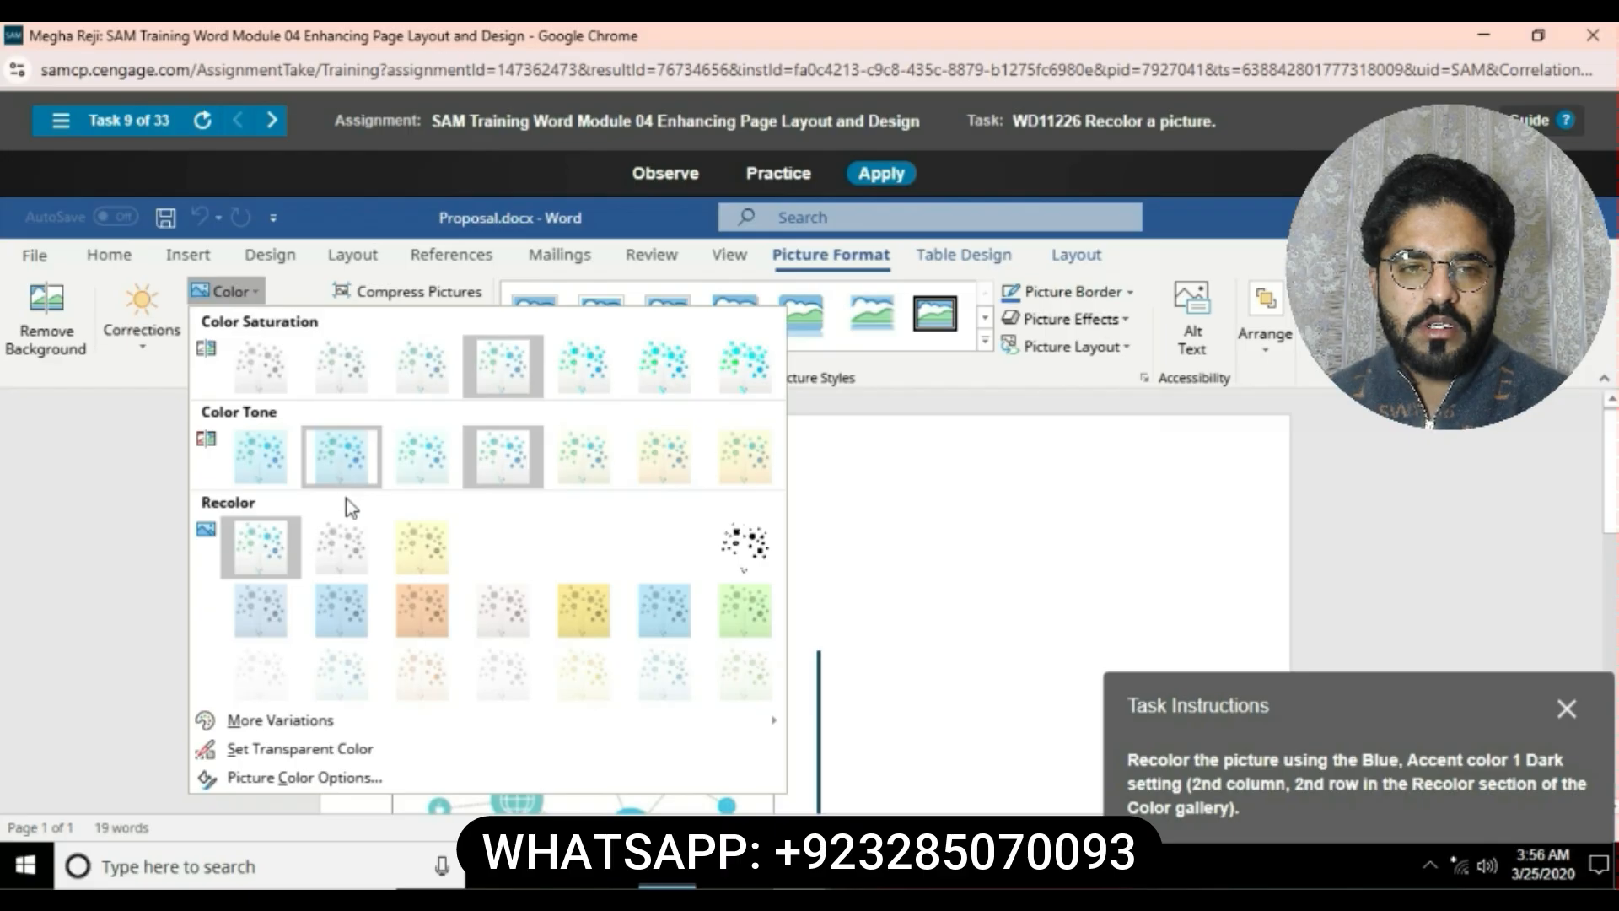
{"action": "left_click", "coordinate": [356, 613]}
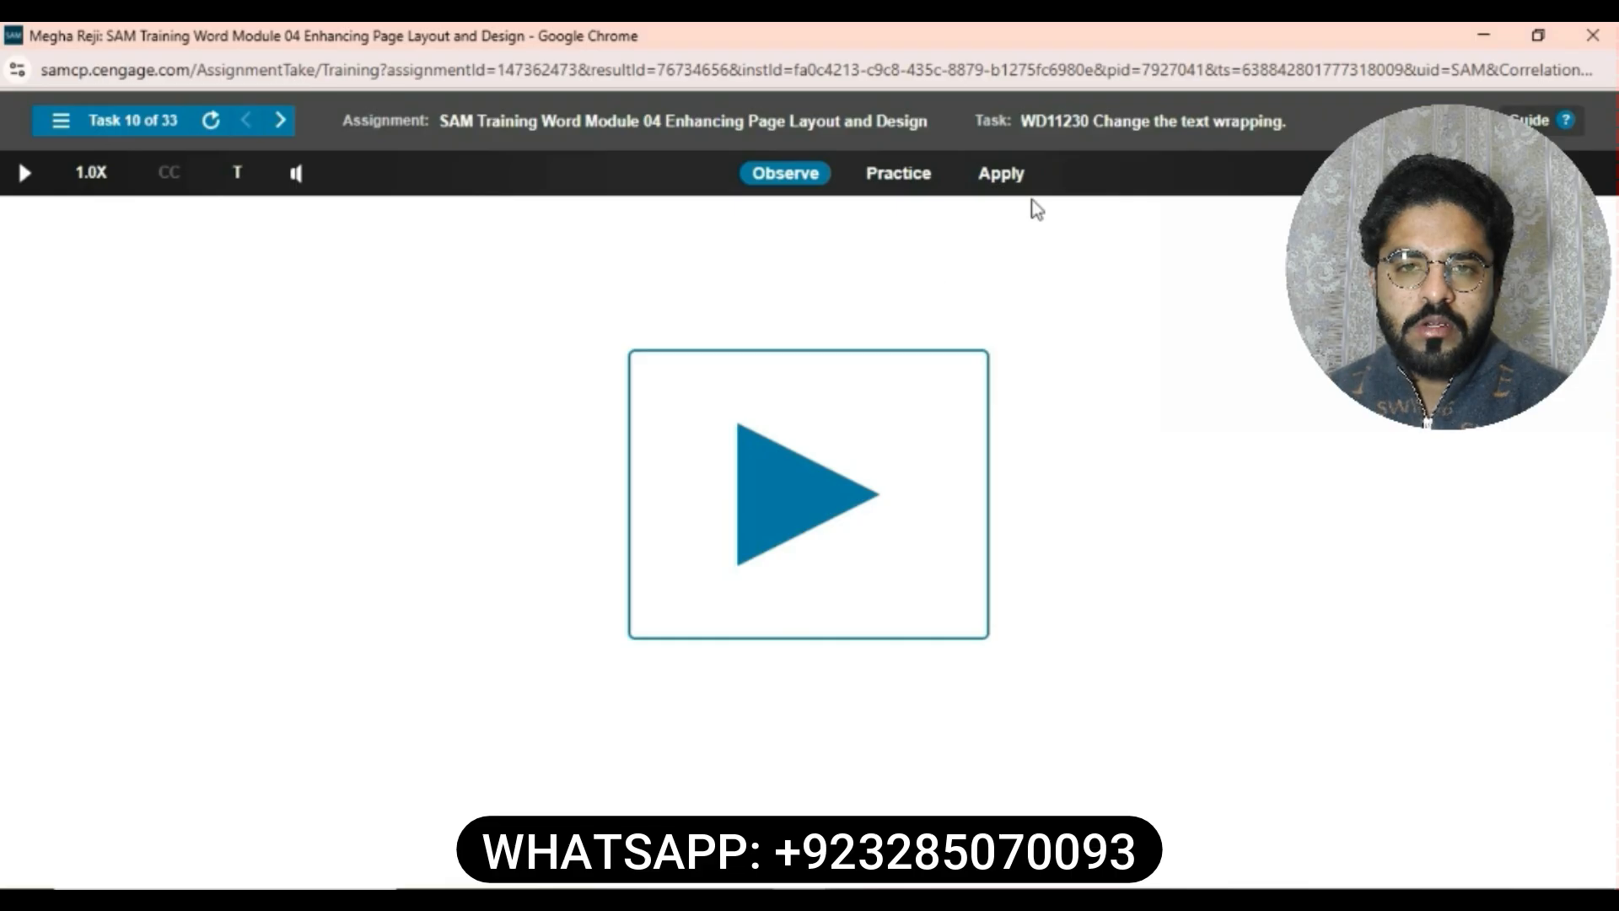
- Set the warehouse picture's text wrapping to Square in the newsletter
{"action": "left_click", "coordinate": [1014, 179]}
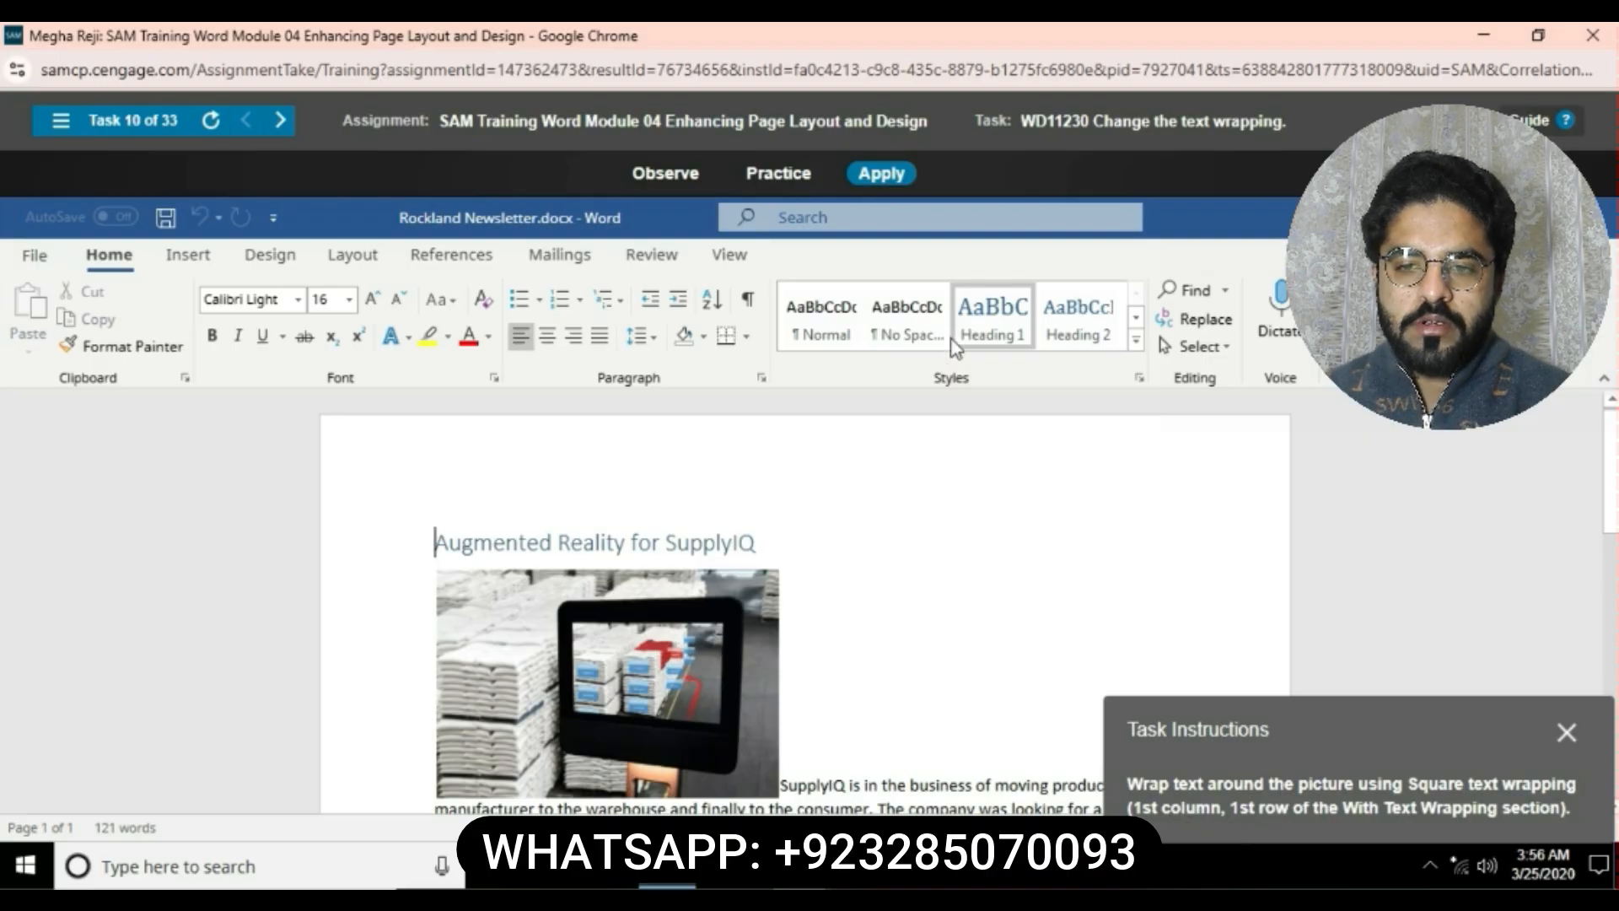
{"action": "scroll", "coordinate": [823, 664], "scroll_direction": "down", "scroll_amount": 3}
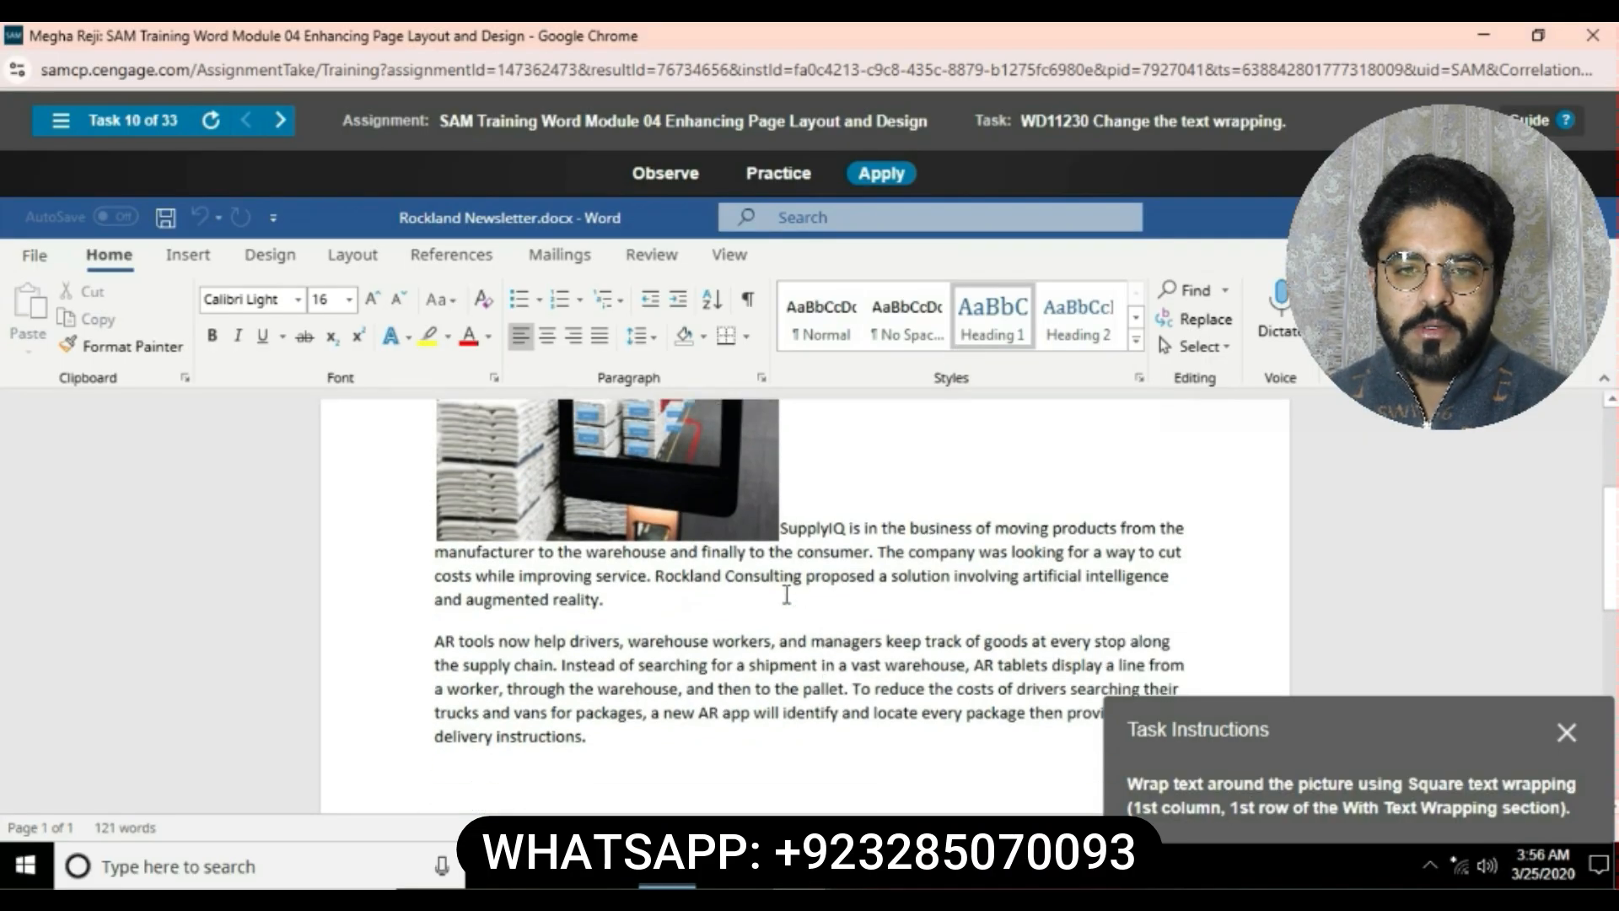
{"action": "left_click", "coordinate": [734, 527]}
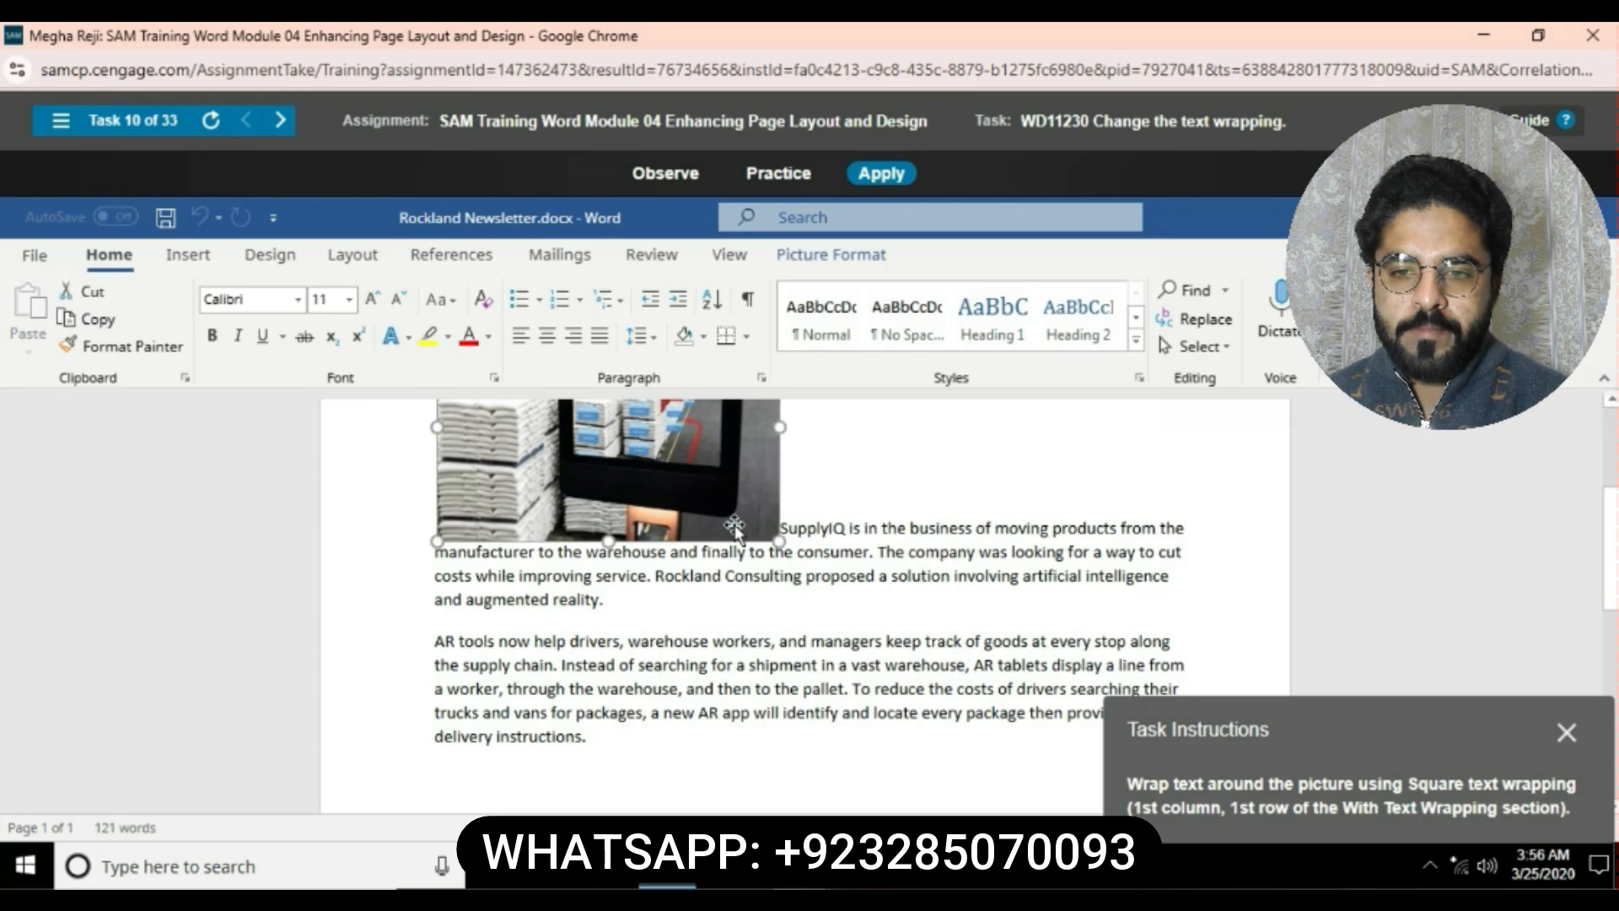
{"action": "left_click", "coordinate": [833, 255]}
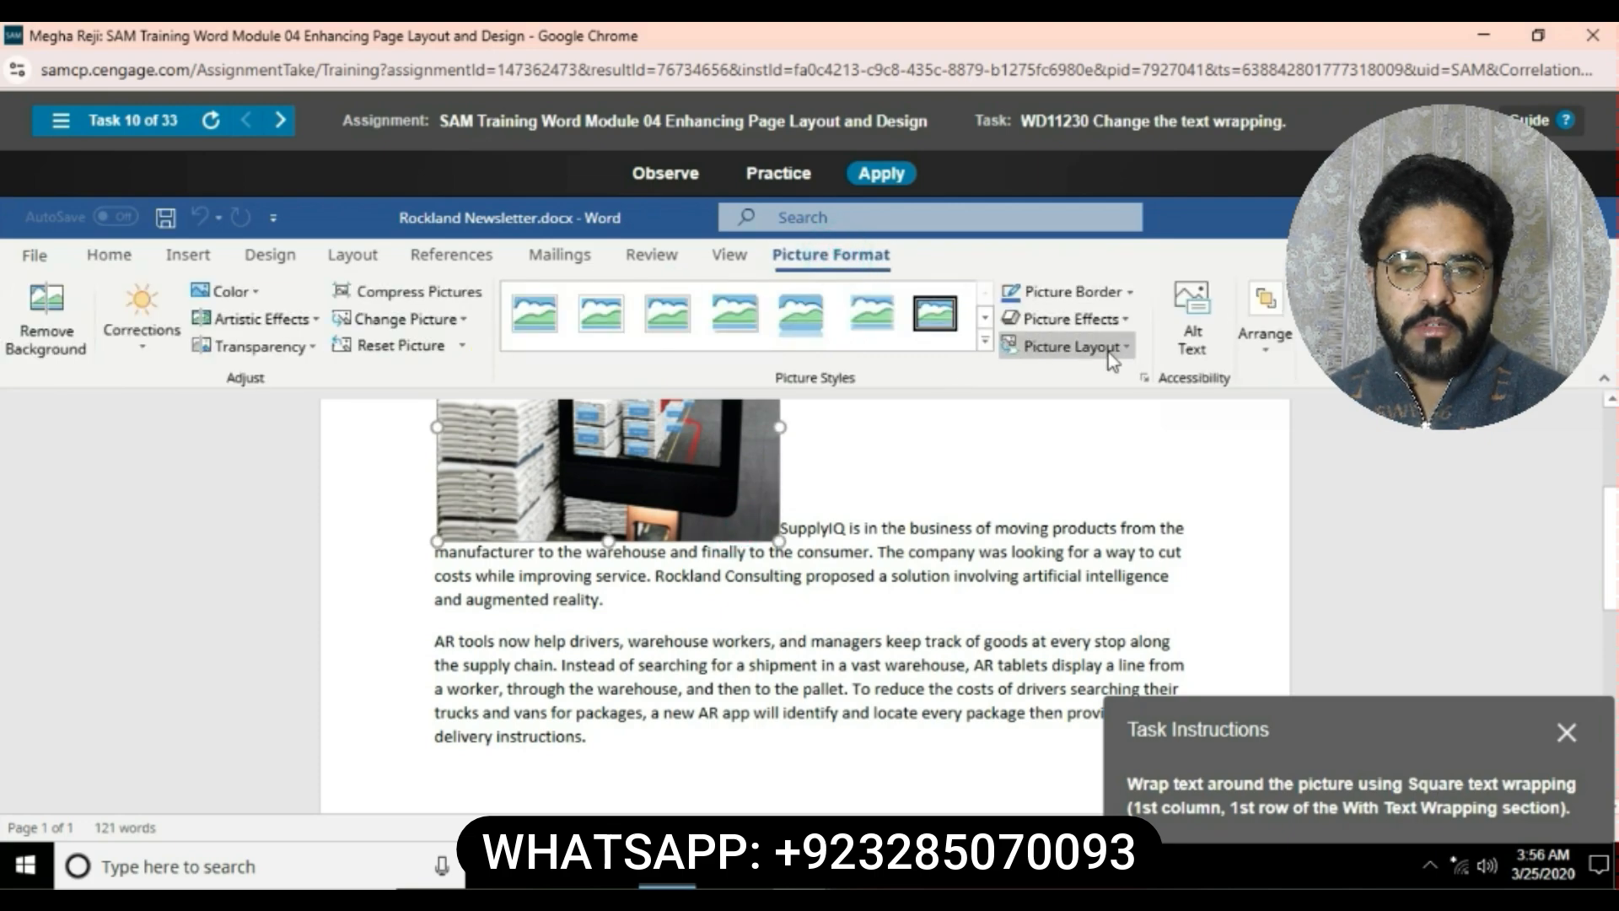
{"action": "left_click", "coordinate": [1253, 342]}
{"action": "left_click", "coordinate": [1337, 473]}
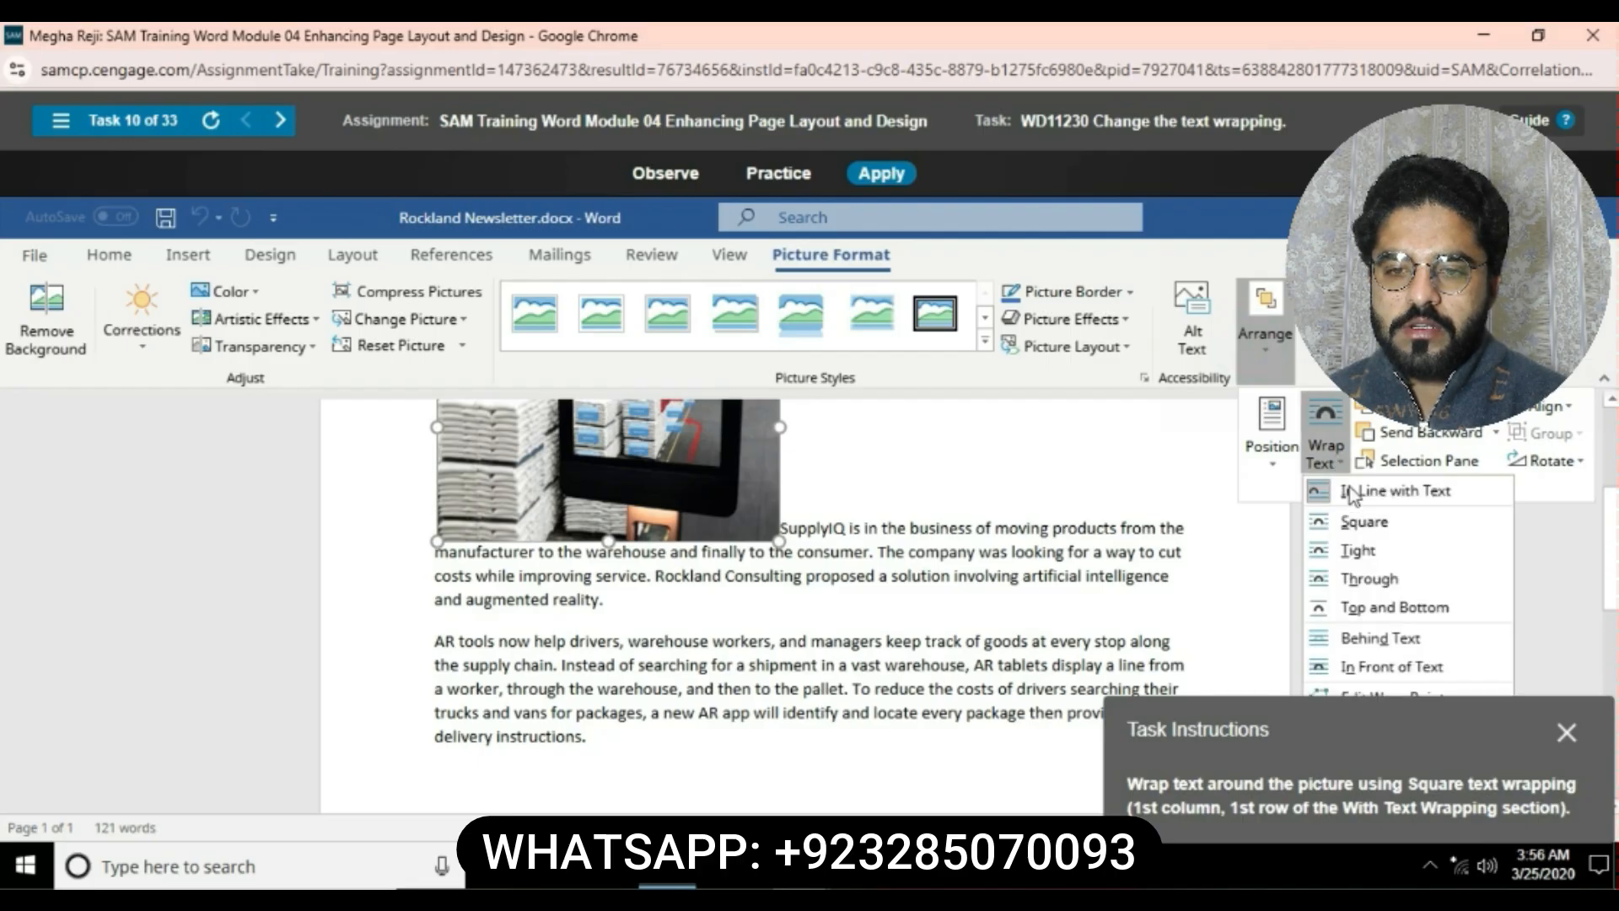
{"action": "left_click", "coordinate": [1361, 521]}
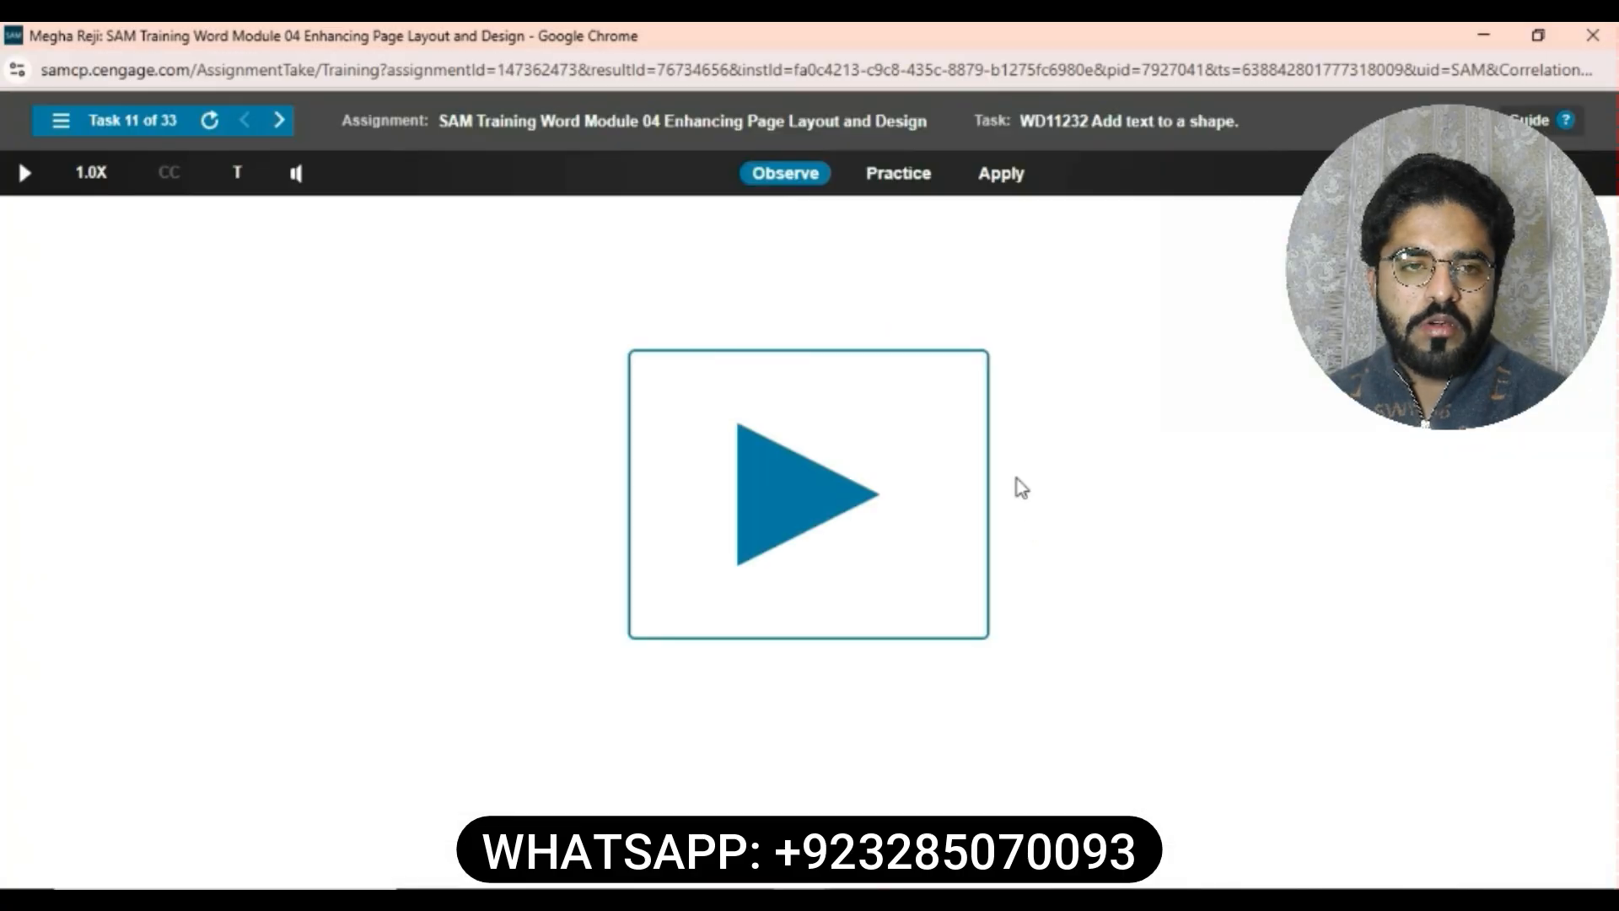
- Add the text Client Service to the yellow star shape
{"action": "left_click", "coordinate": [982, 180]}
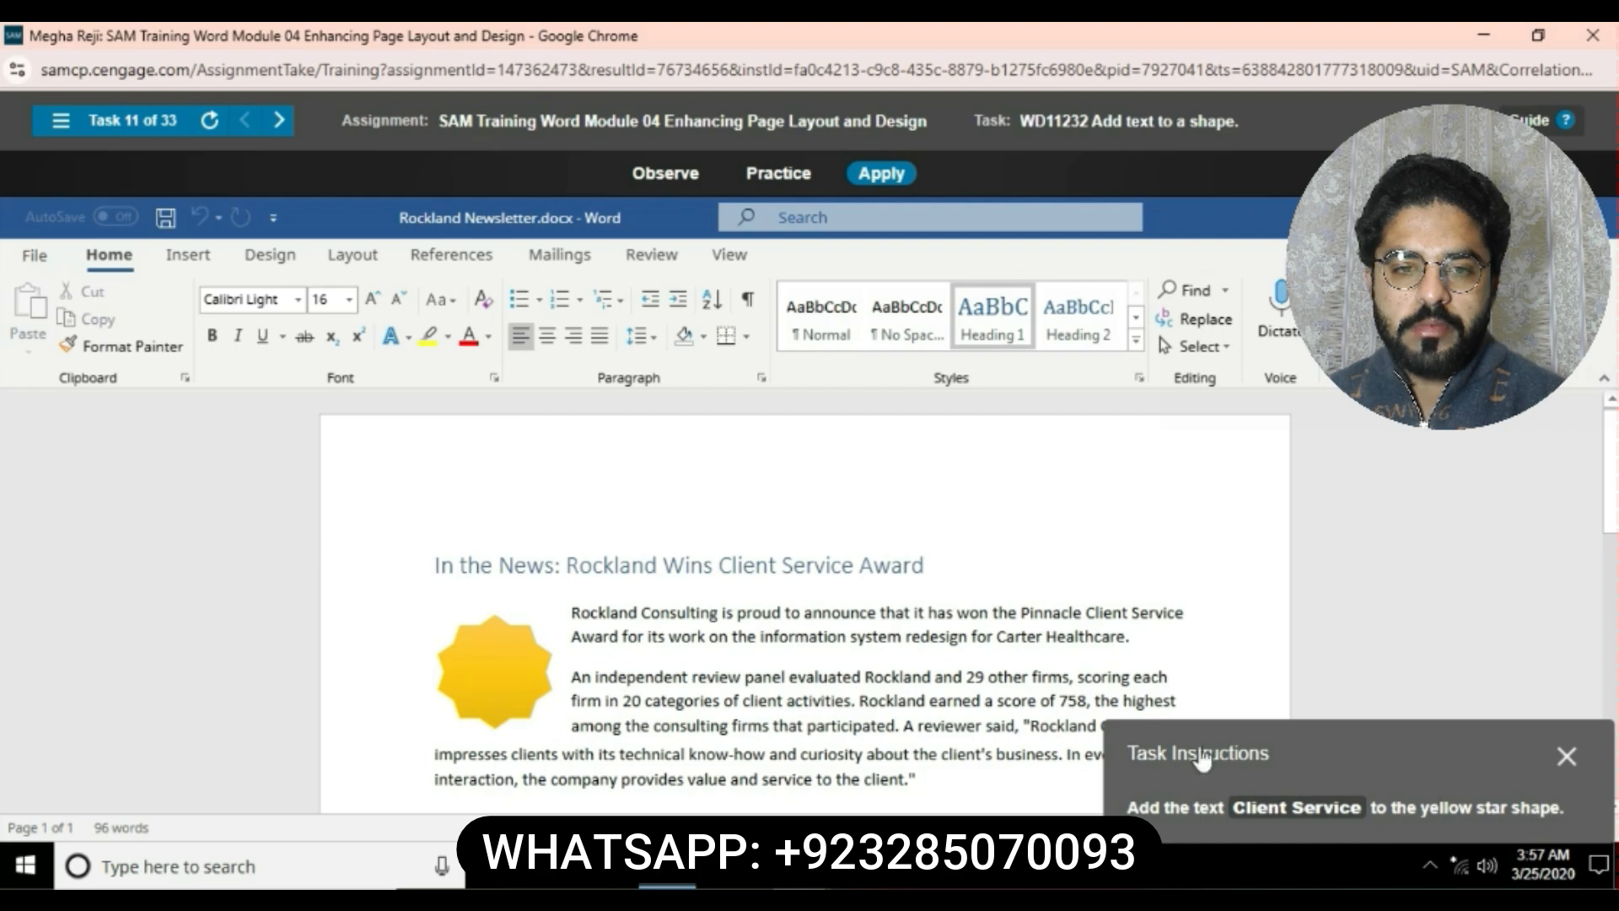
{"action": "left_click", "coordinate": [496, 670]}
{"action": "right_click", "coordinate": [503, 675]}
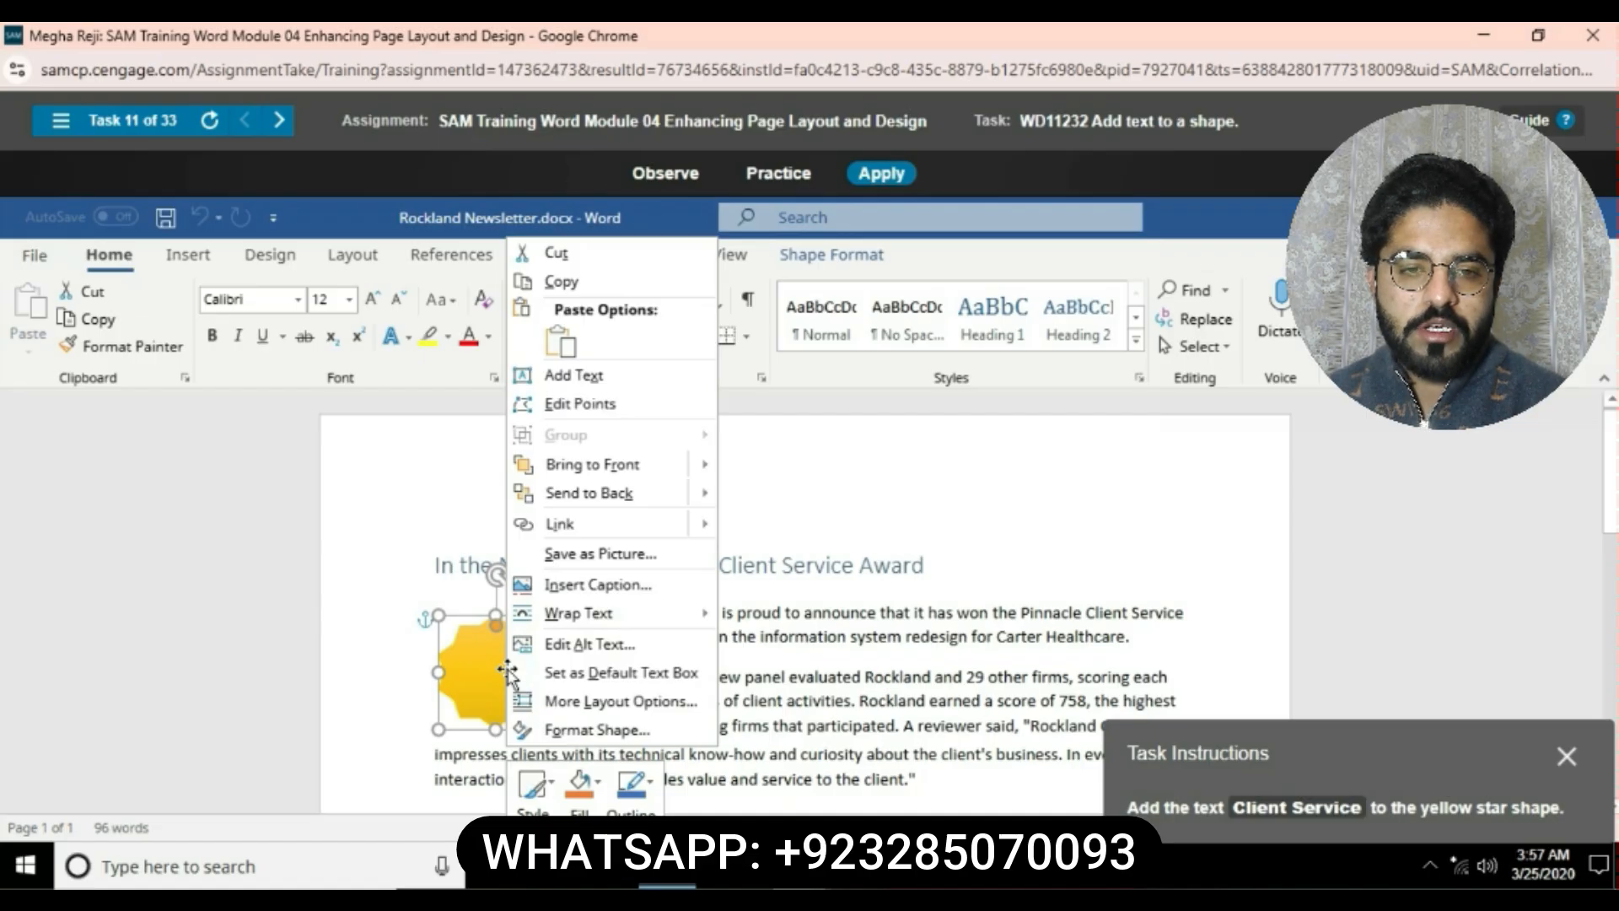
{"action": "left_click", "coordinate": [602, 384]}
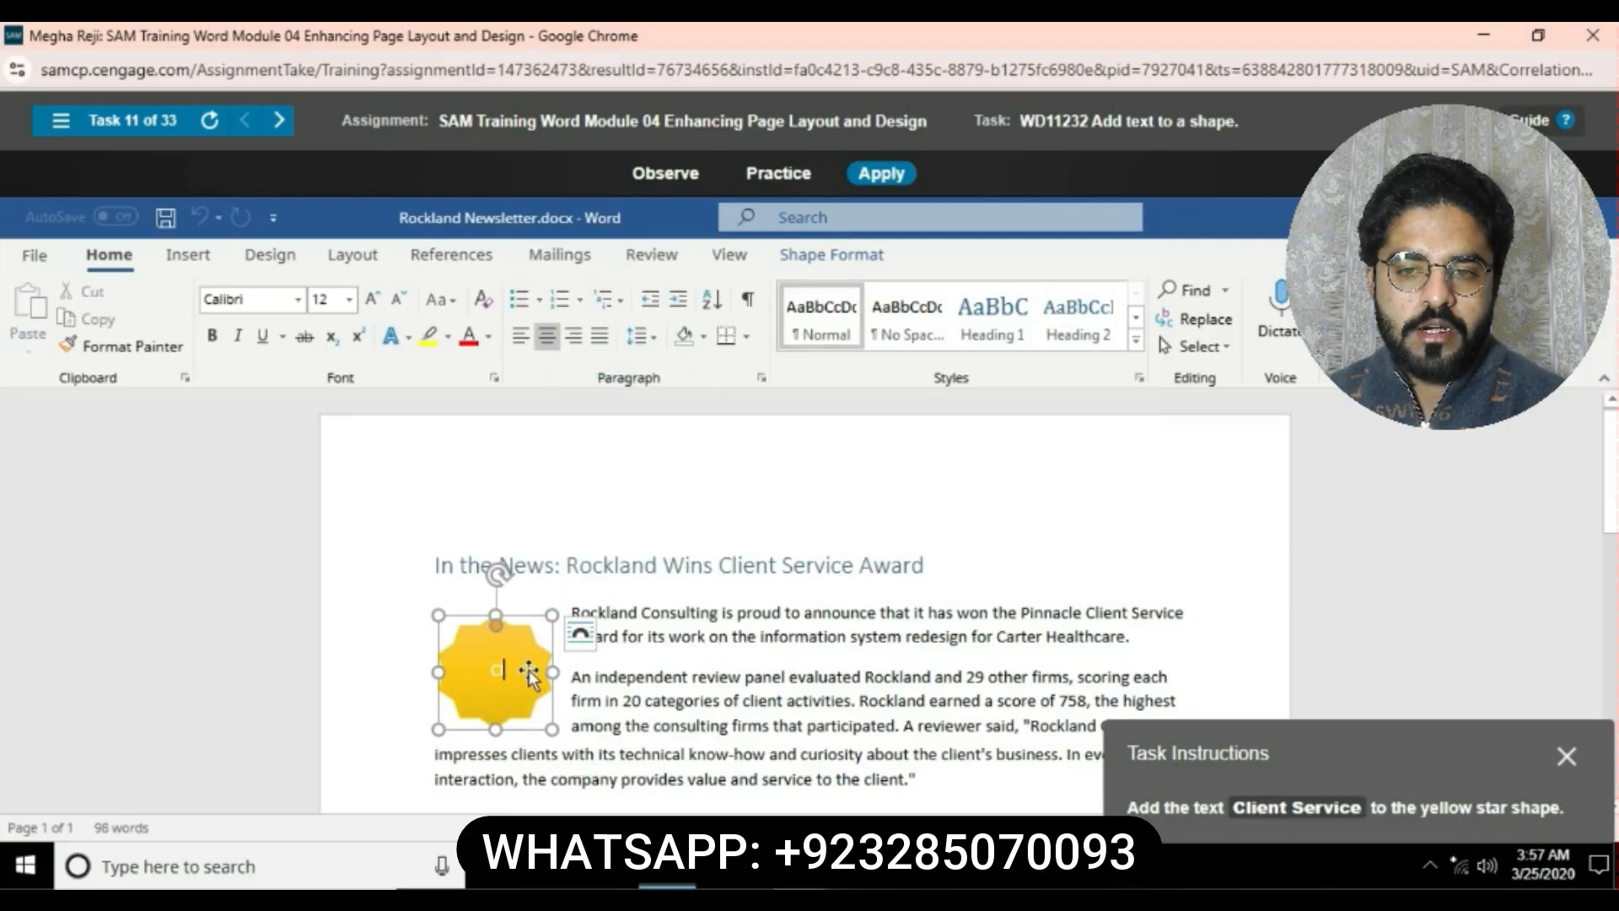
{"action": "type", "text": "Client"}
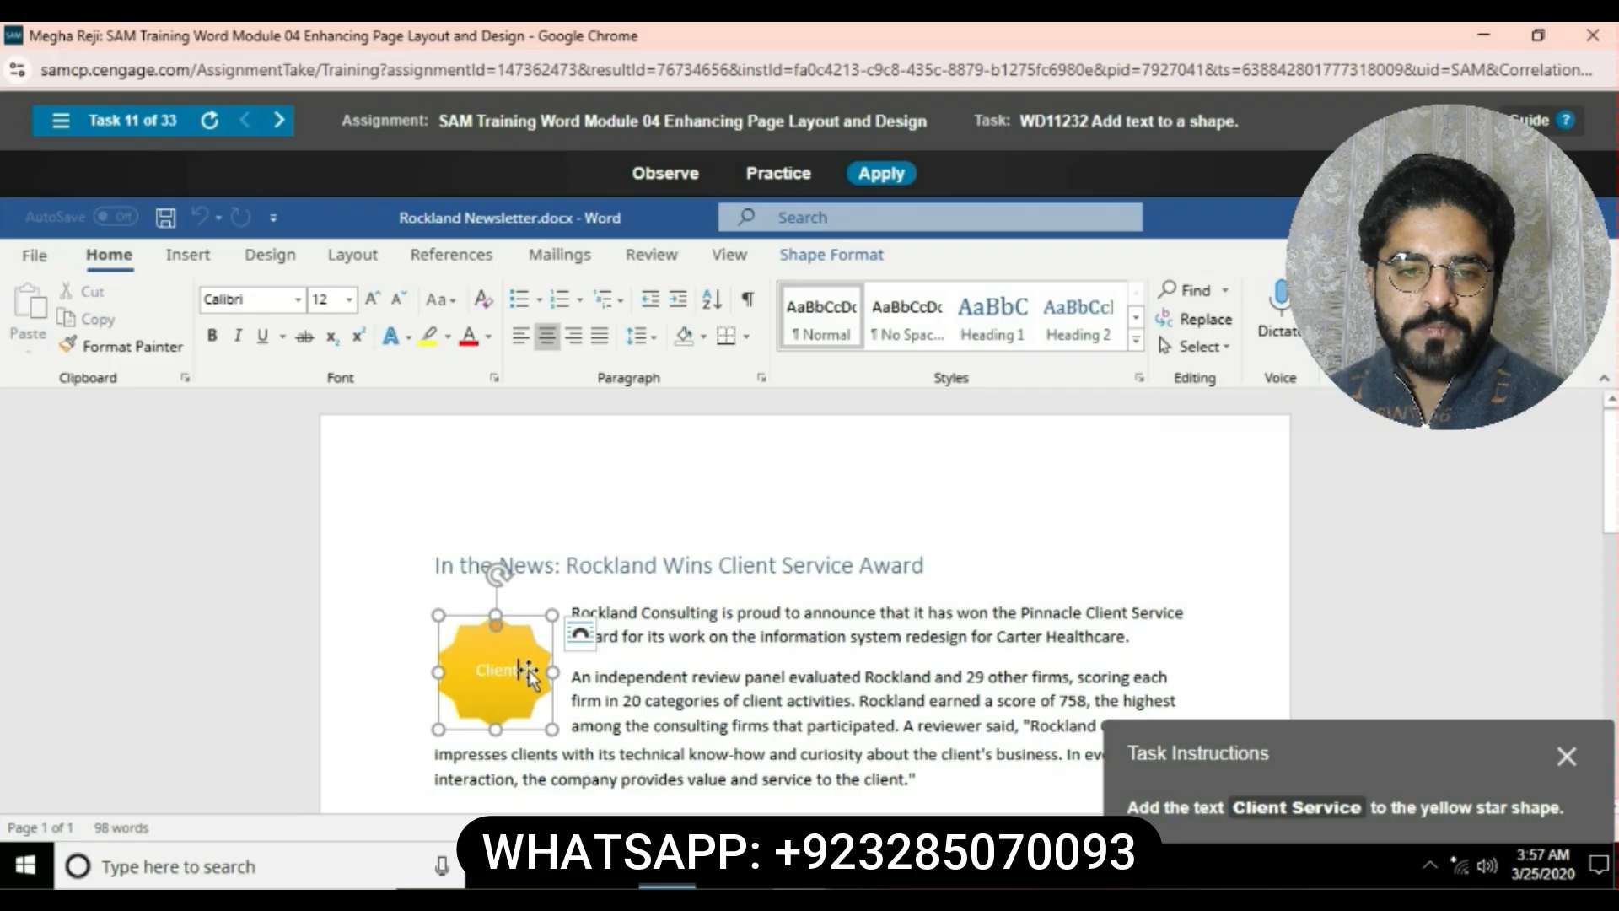
{"action": "type", "text": " Ser"}
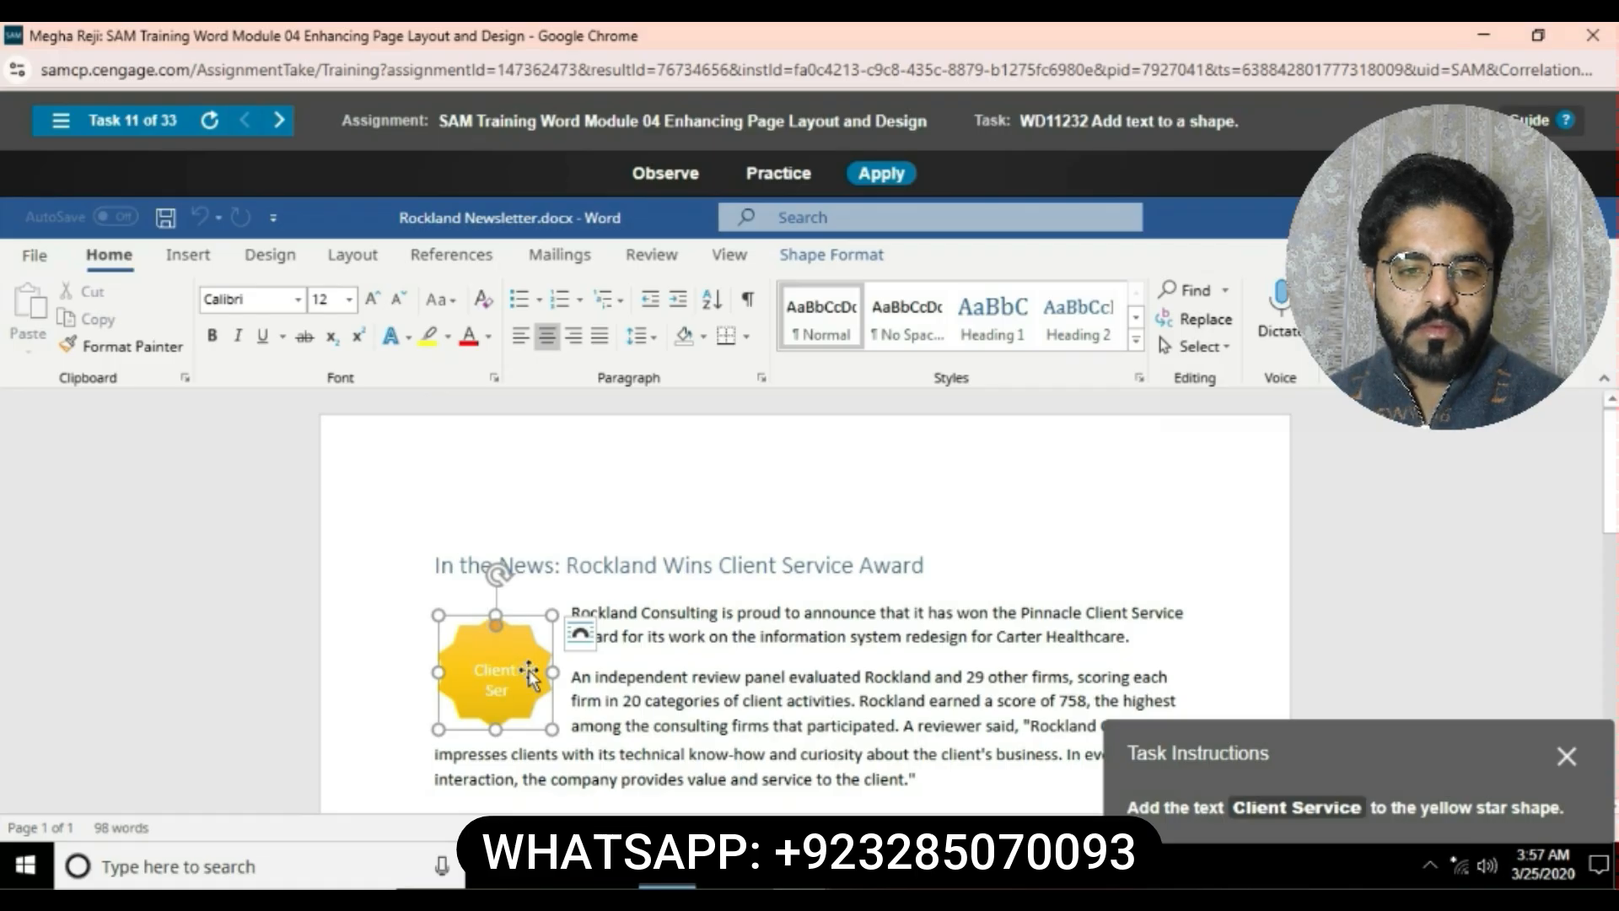
{"action": "type", "text": "vice"}
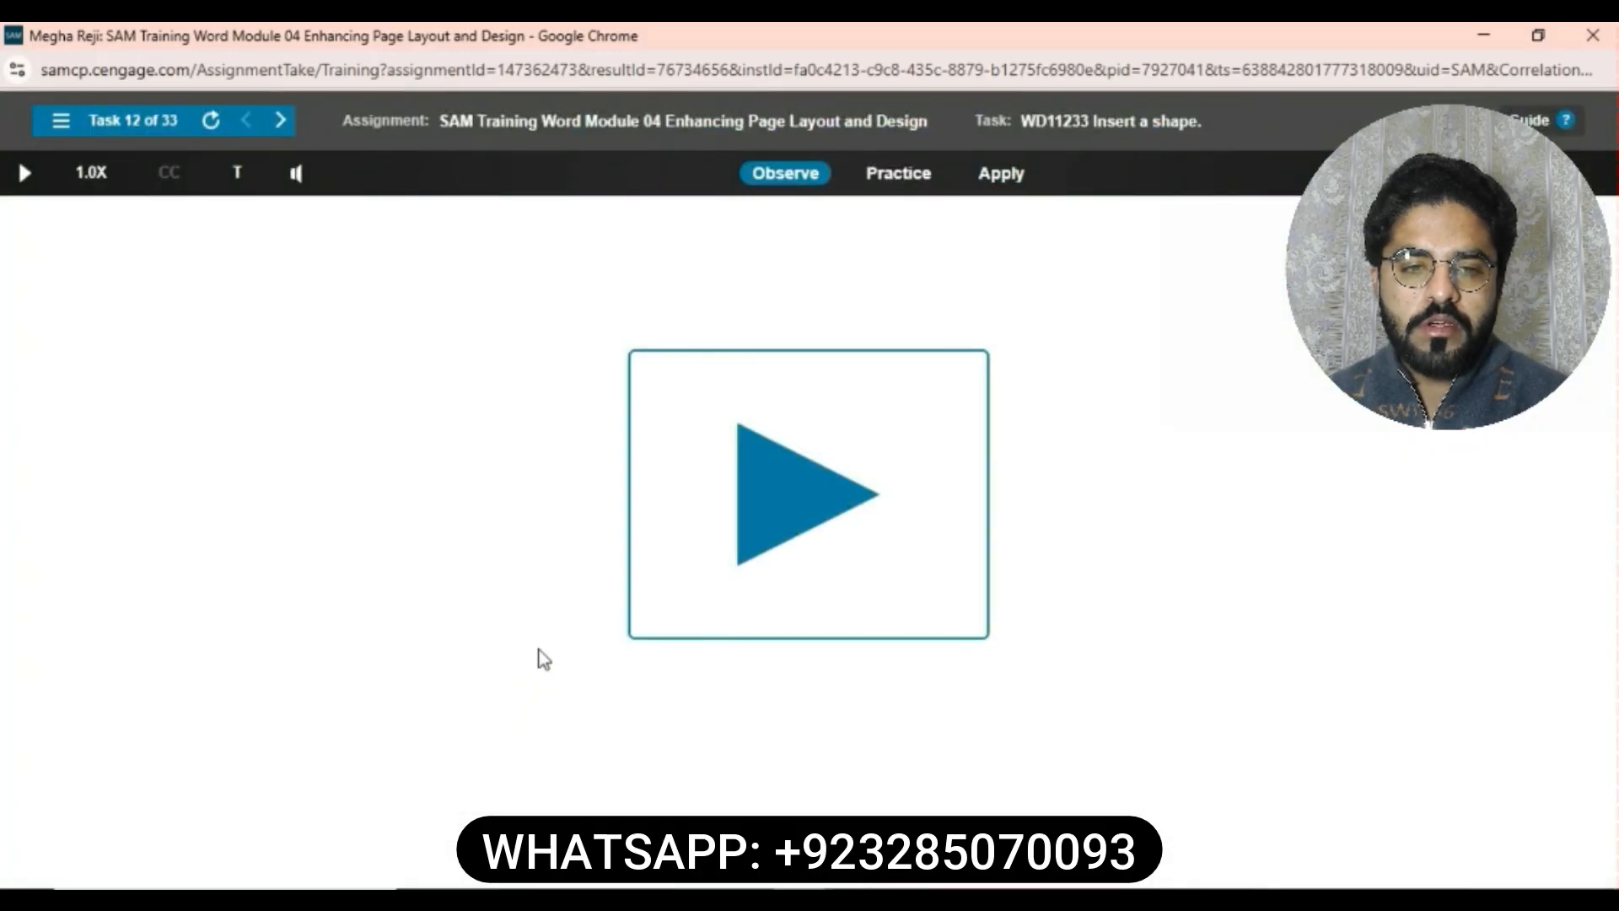
- Insert a Star: 10 Points shape centered below the In the News heading
{"action": "left_click", "coordinate": [985, 181]}
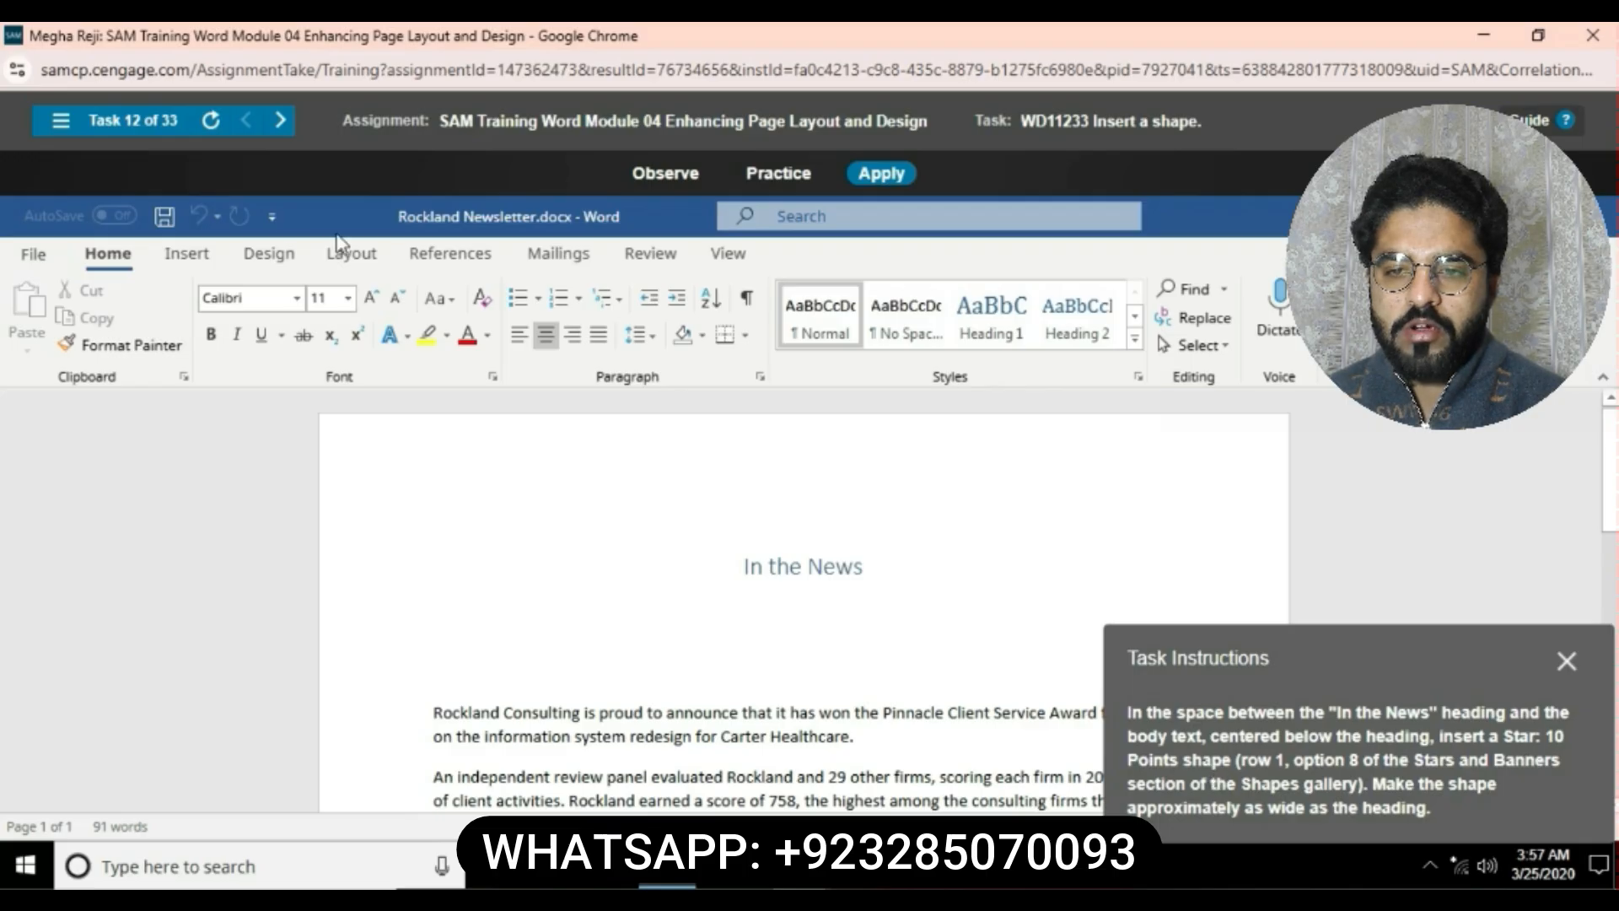
{"action": "left_click", "coordinate": [186, 253]}
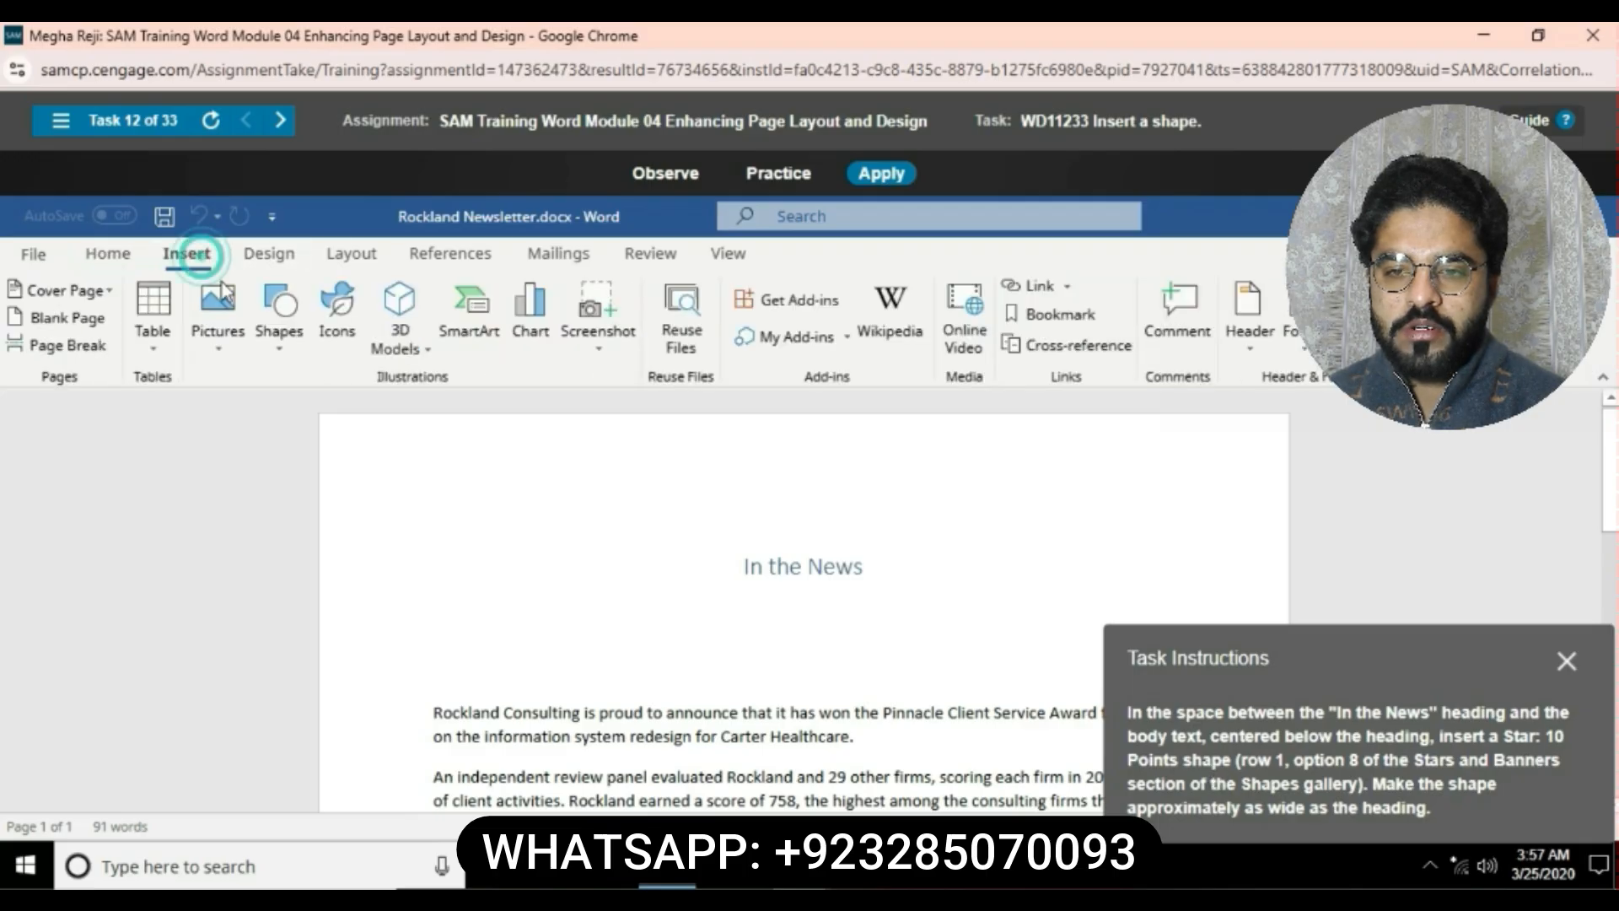
{"action": "left_click", "coordinate": [278, 346]}
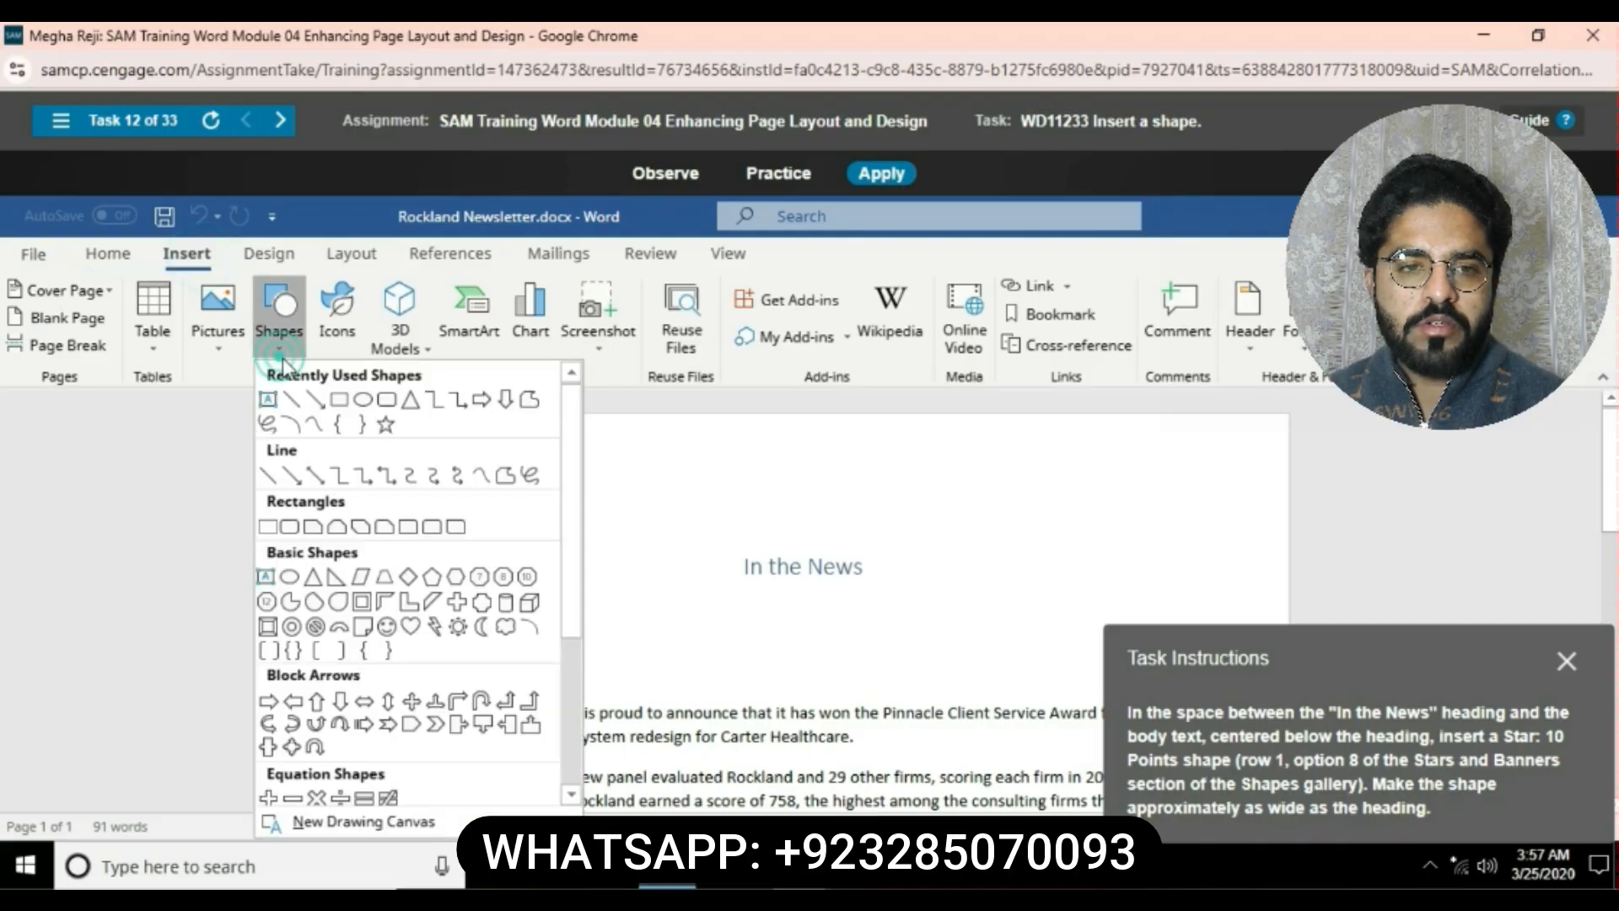
{"action": "scroll", "coordinate": [427, 725], "scroll_direction": "down", "scroll_amount": 5}
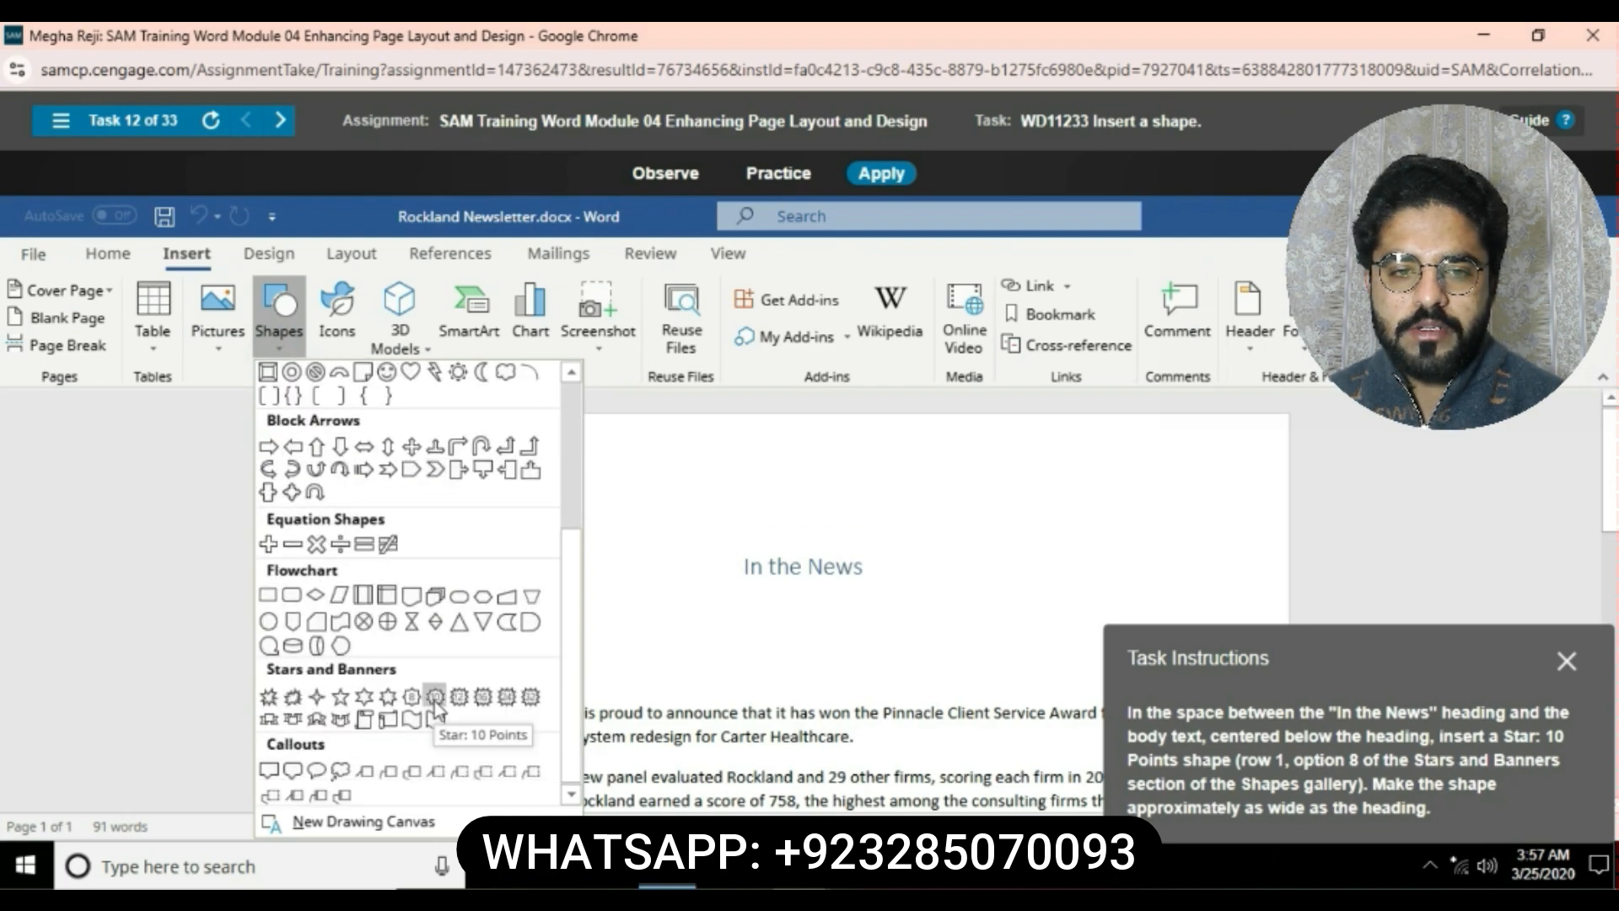
{"action": "left_click", "coordinate": [434, 701]}
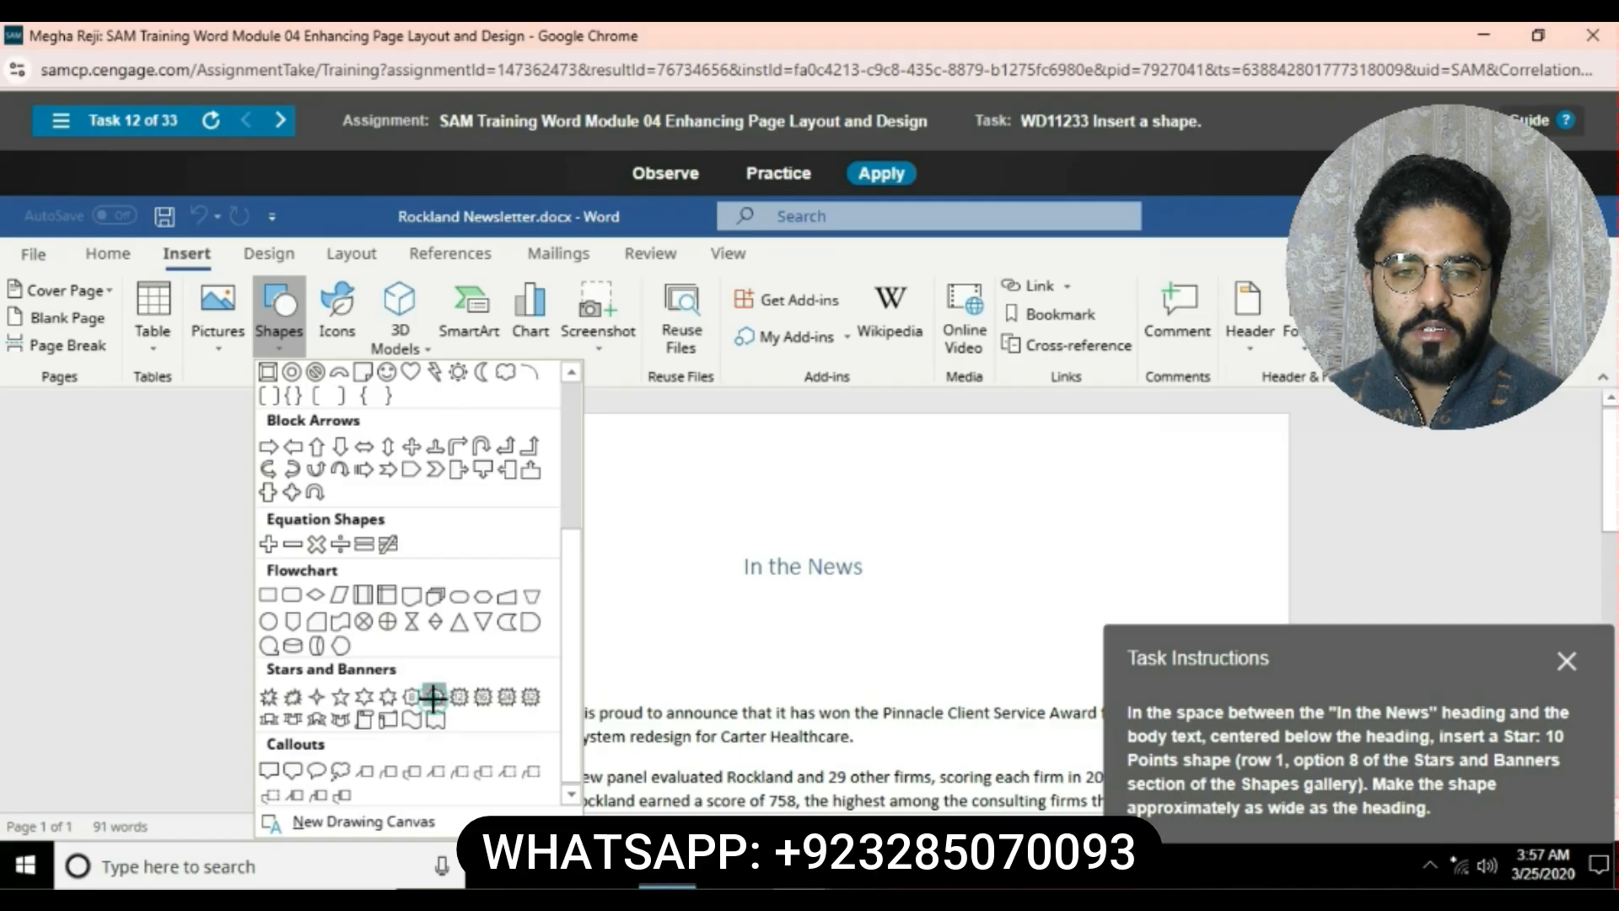
{"action": "left_click", "coordinate": [806, 622]}
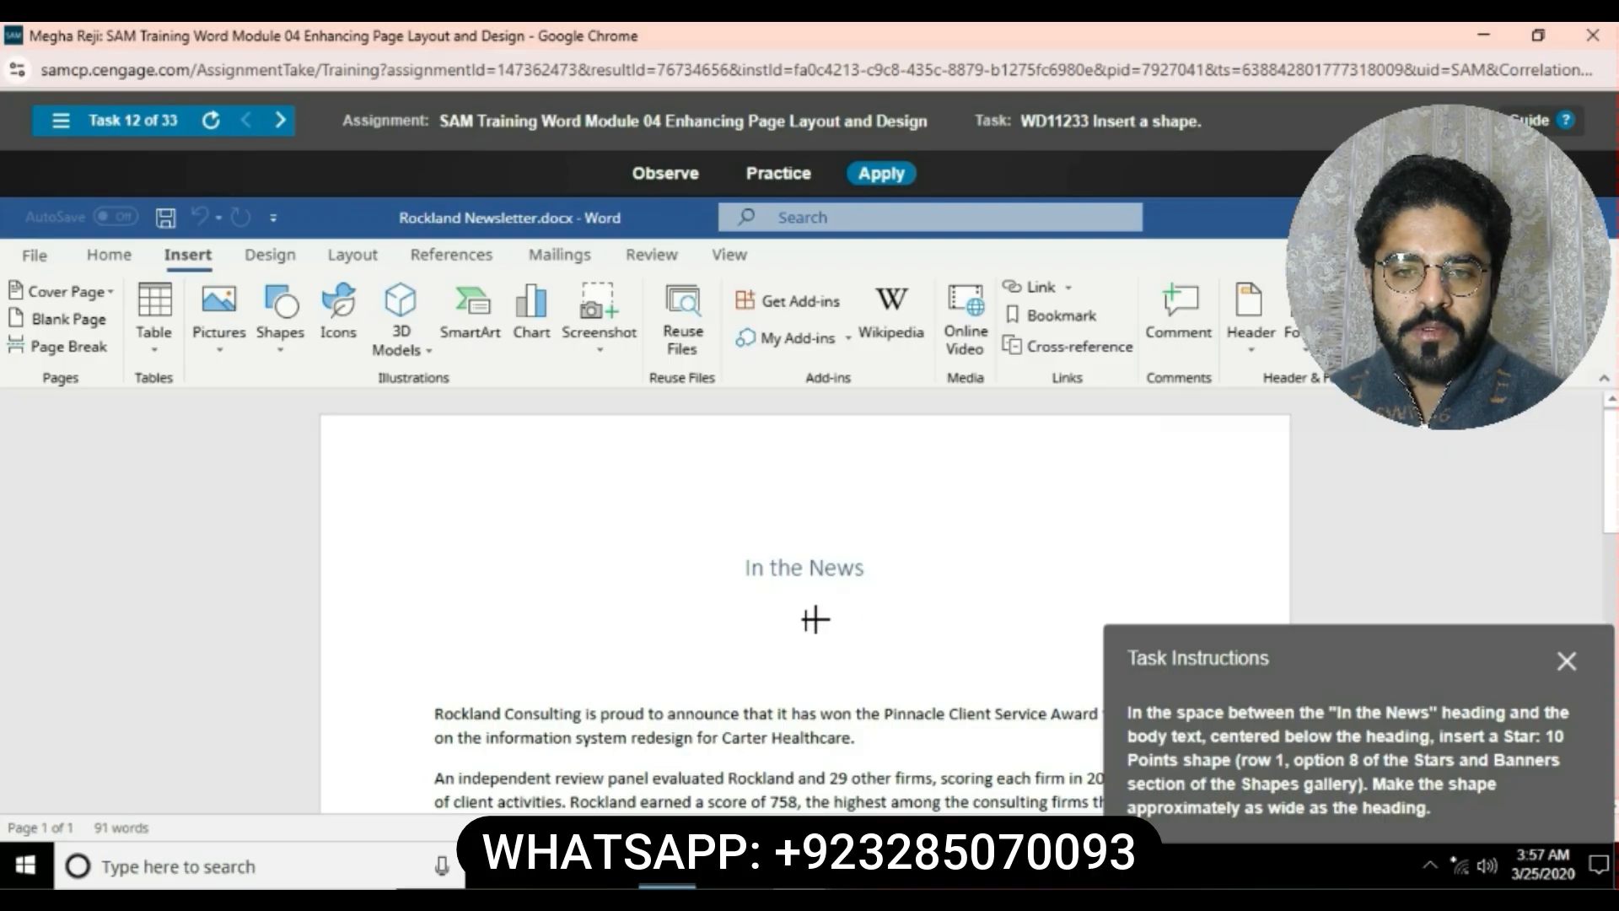
{"action": "left_click", "coordinate": [808, 622]}
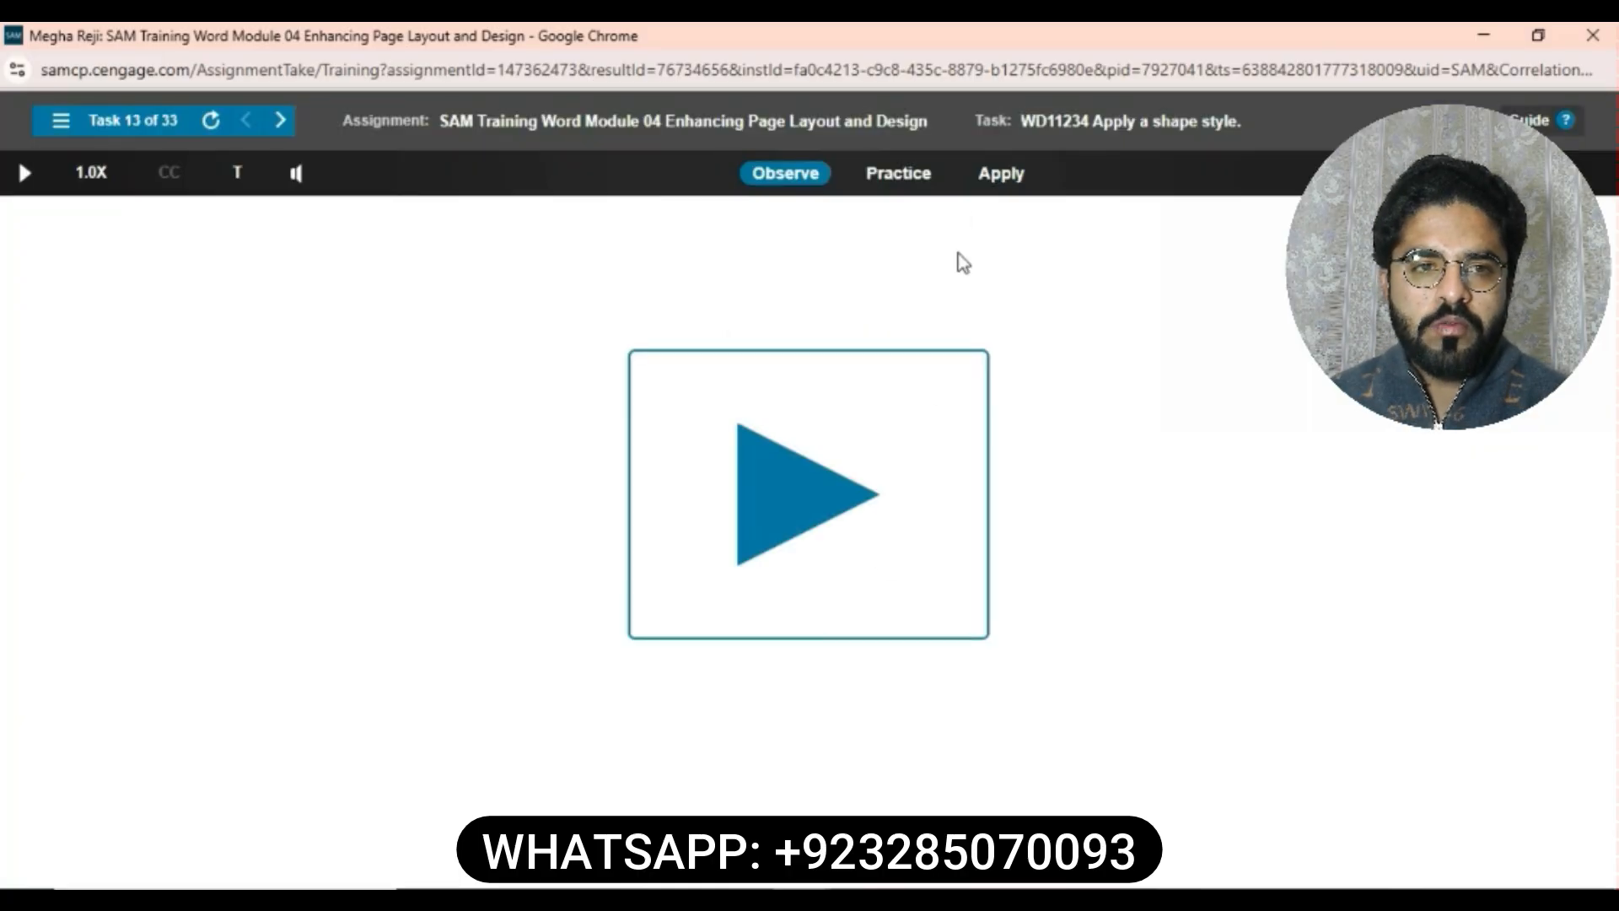
- Apply the Moderate Effect - Orange, Accent 2 shape style to the arrow
{"action": "left_click", "coordinate": [999, 173]}
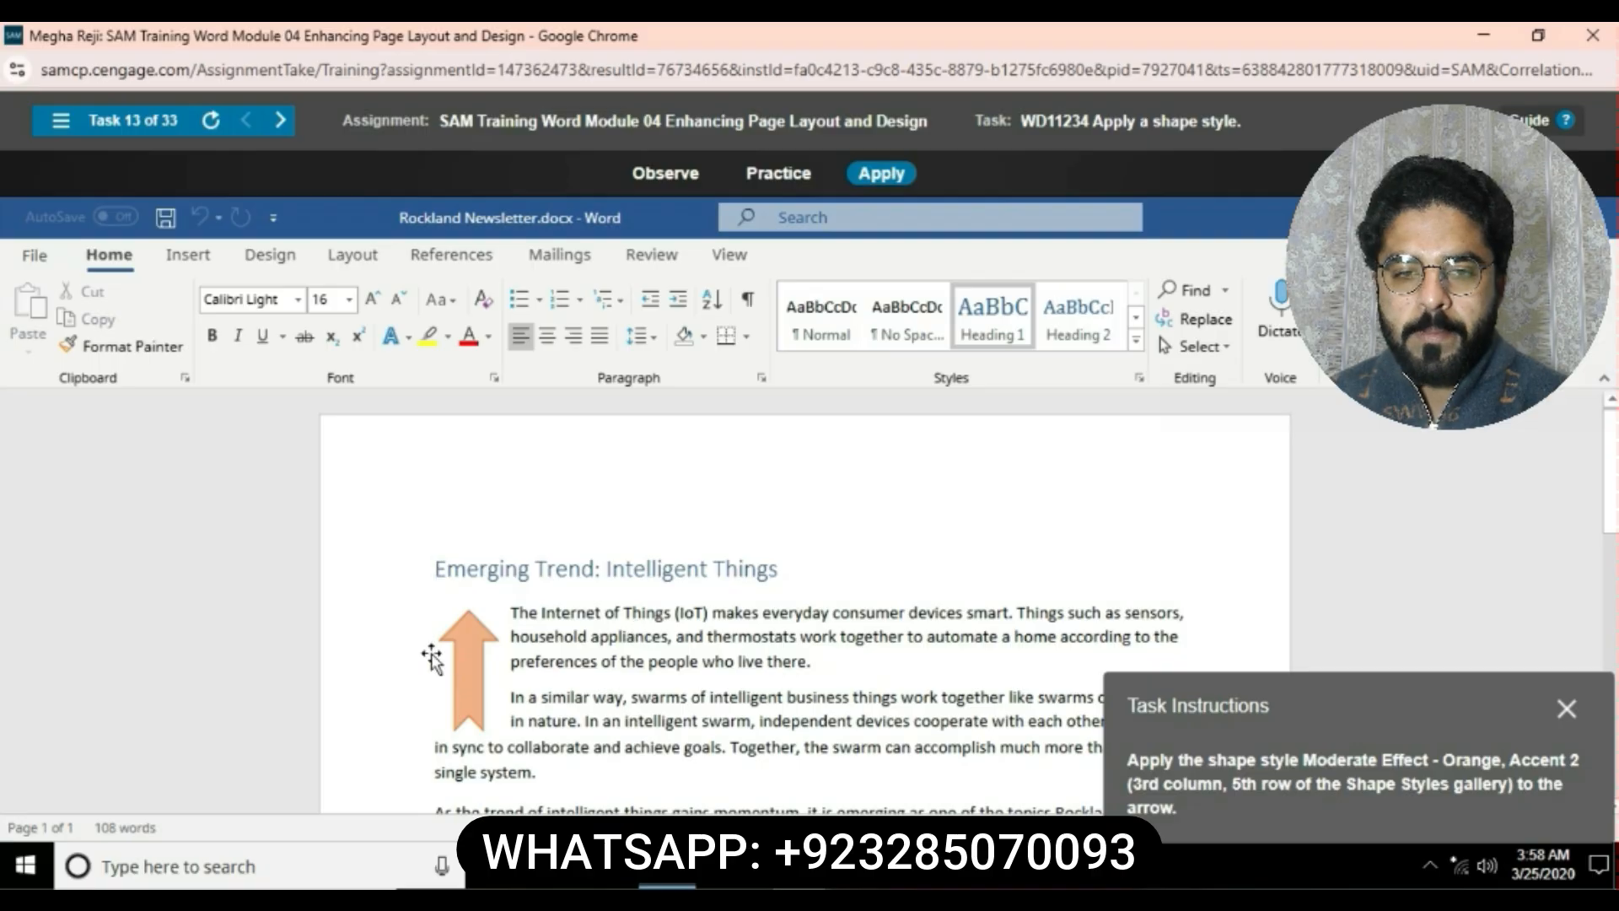
{"action": "left_click", "coordinate": [471, 671]}
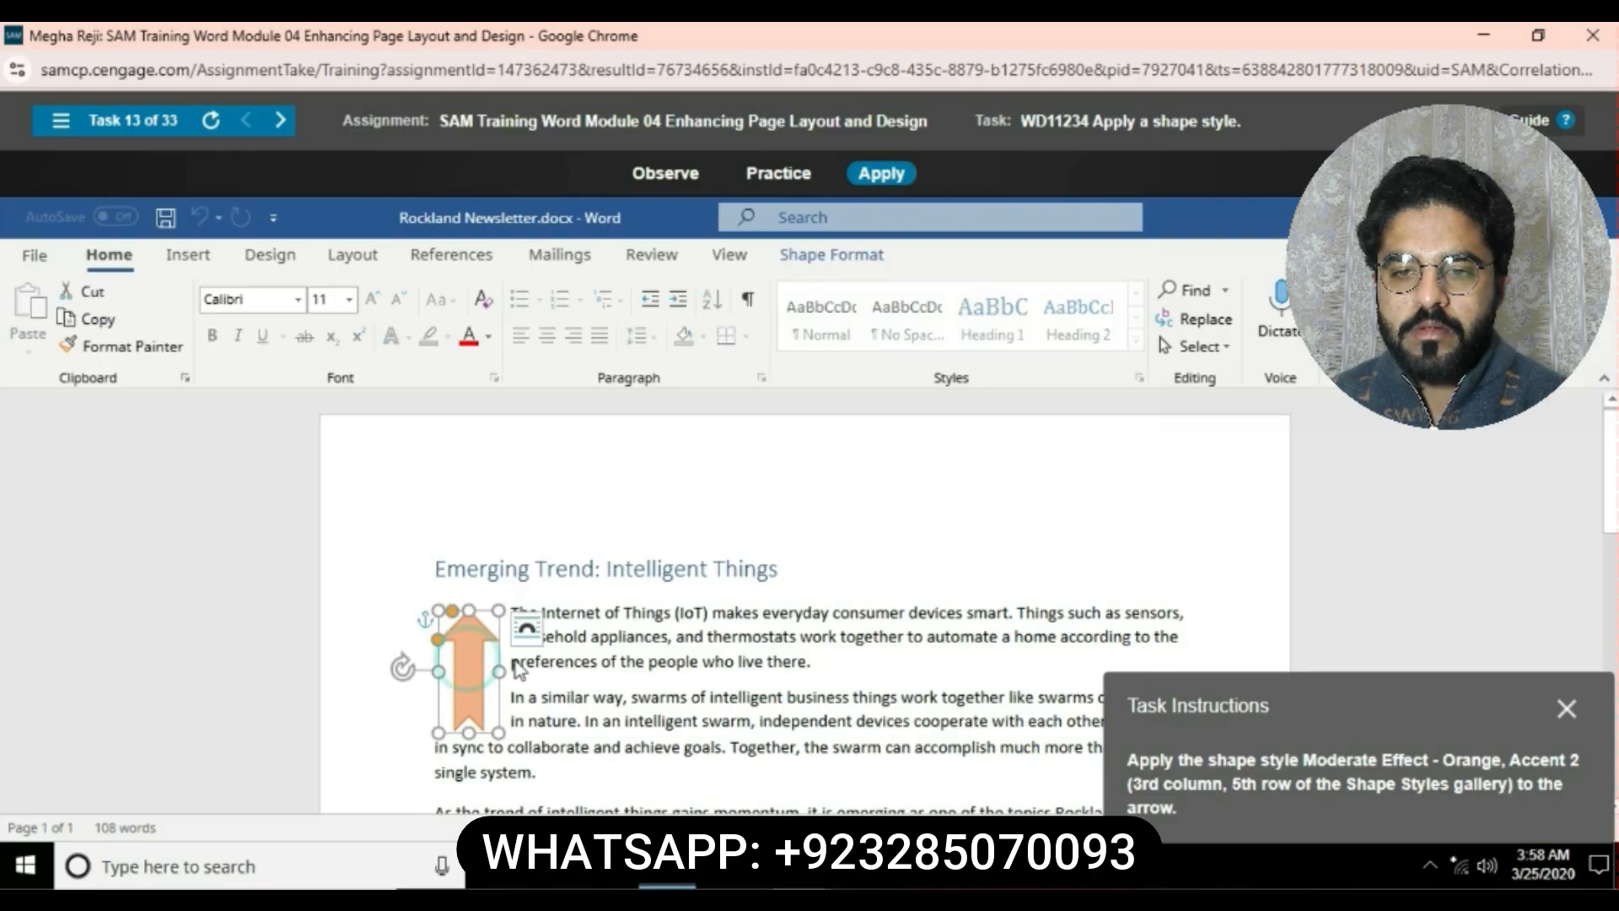
{"action": "left_click", "coordinate": [857, 263]}
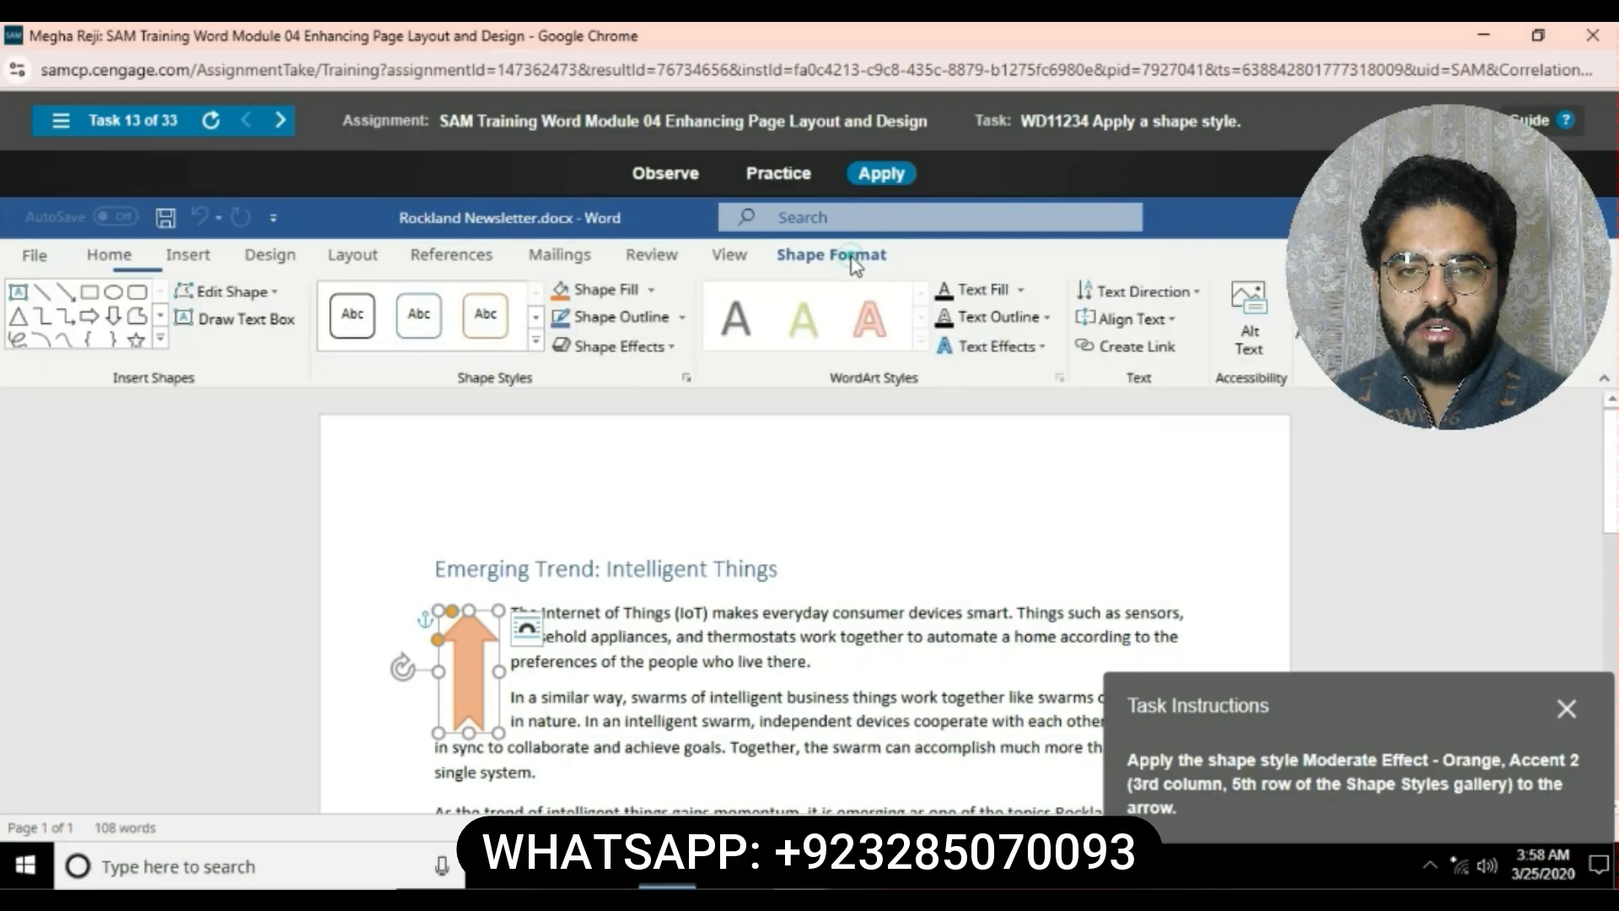
{"action": "left_click", "coordinate": [536, 341]}
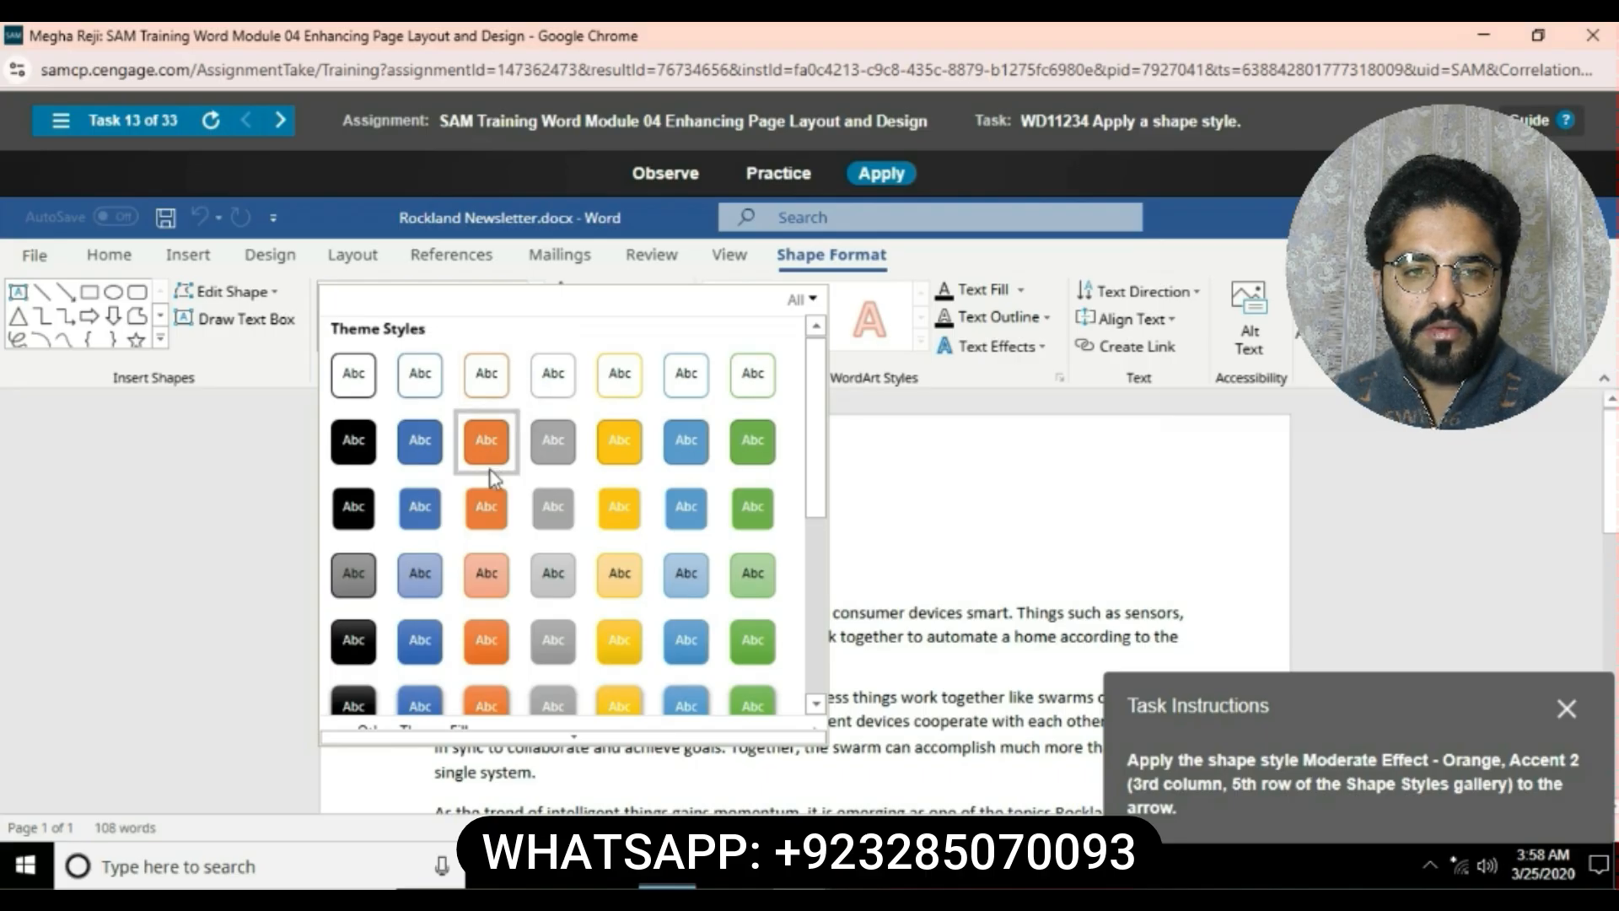
{"action": "left_click", "coordinate": [487, 642]}
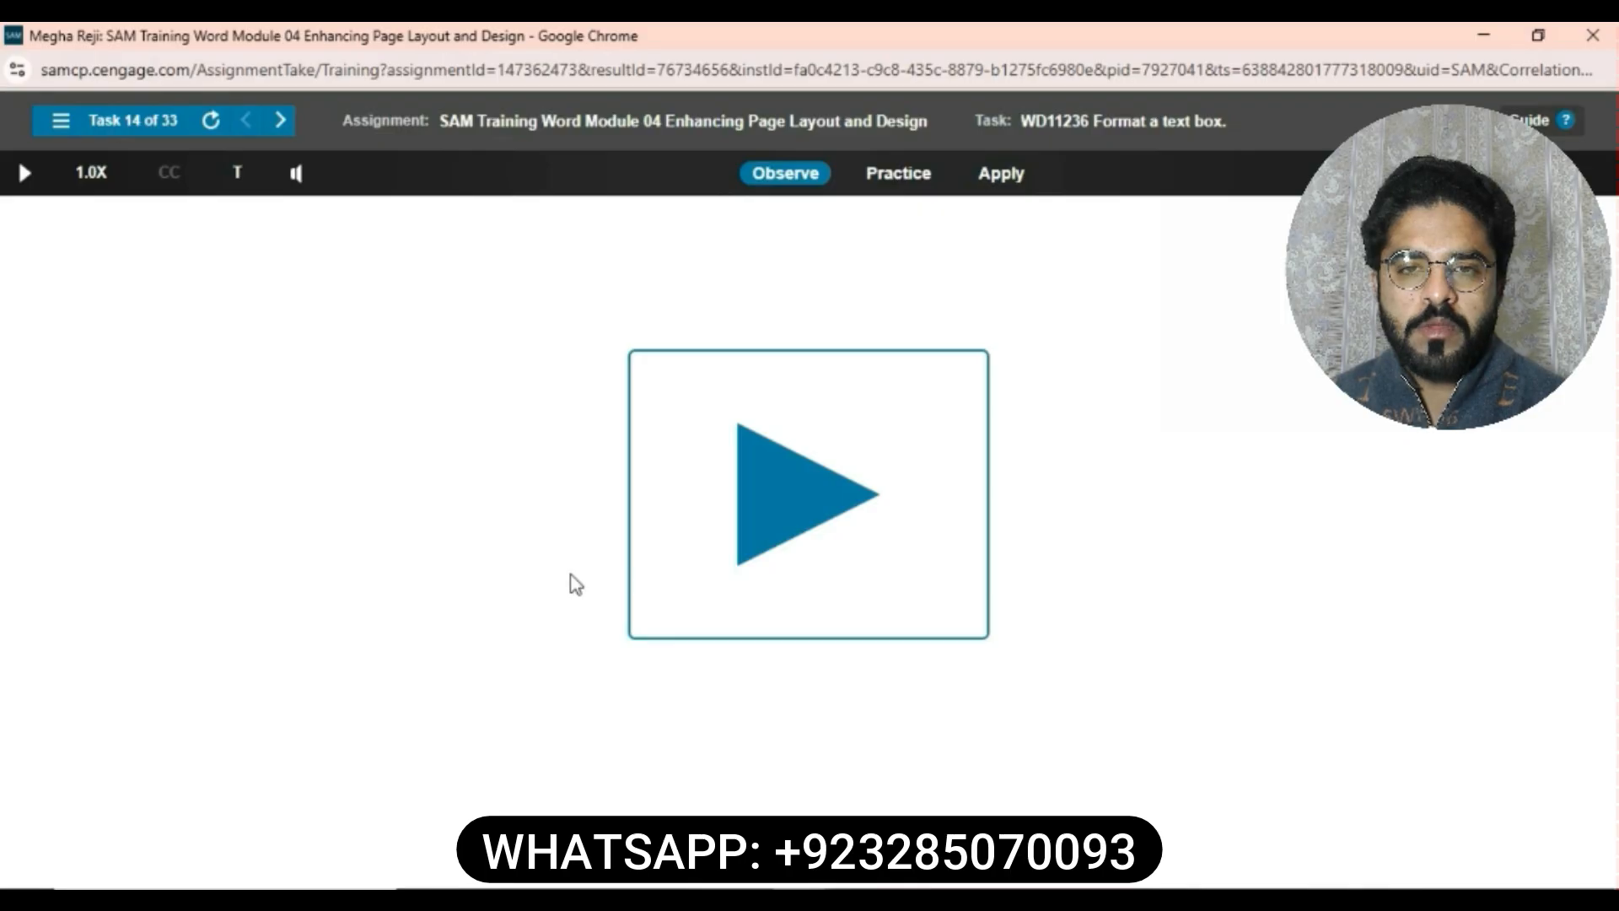
- Apply the Moderate Effect - Blue, Accent 1 shape style to the text box and set its outline to Blue-Gray, Text 2
{"action": "left_click", "coordinate": [1002, 174]}
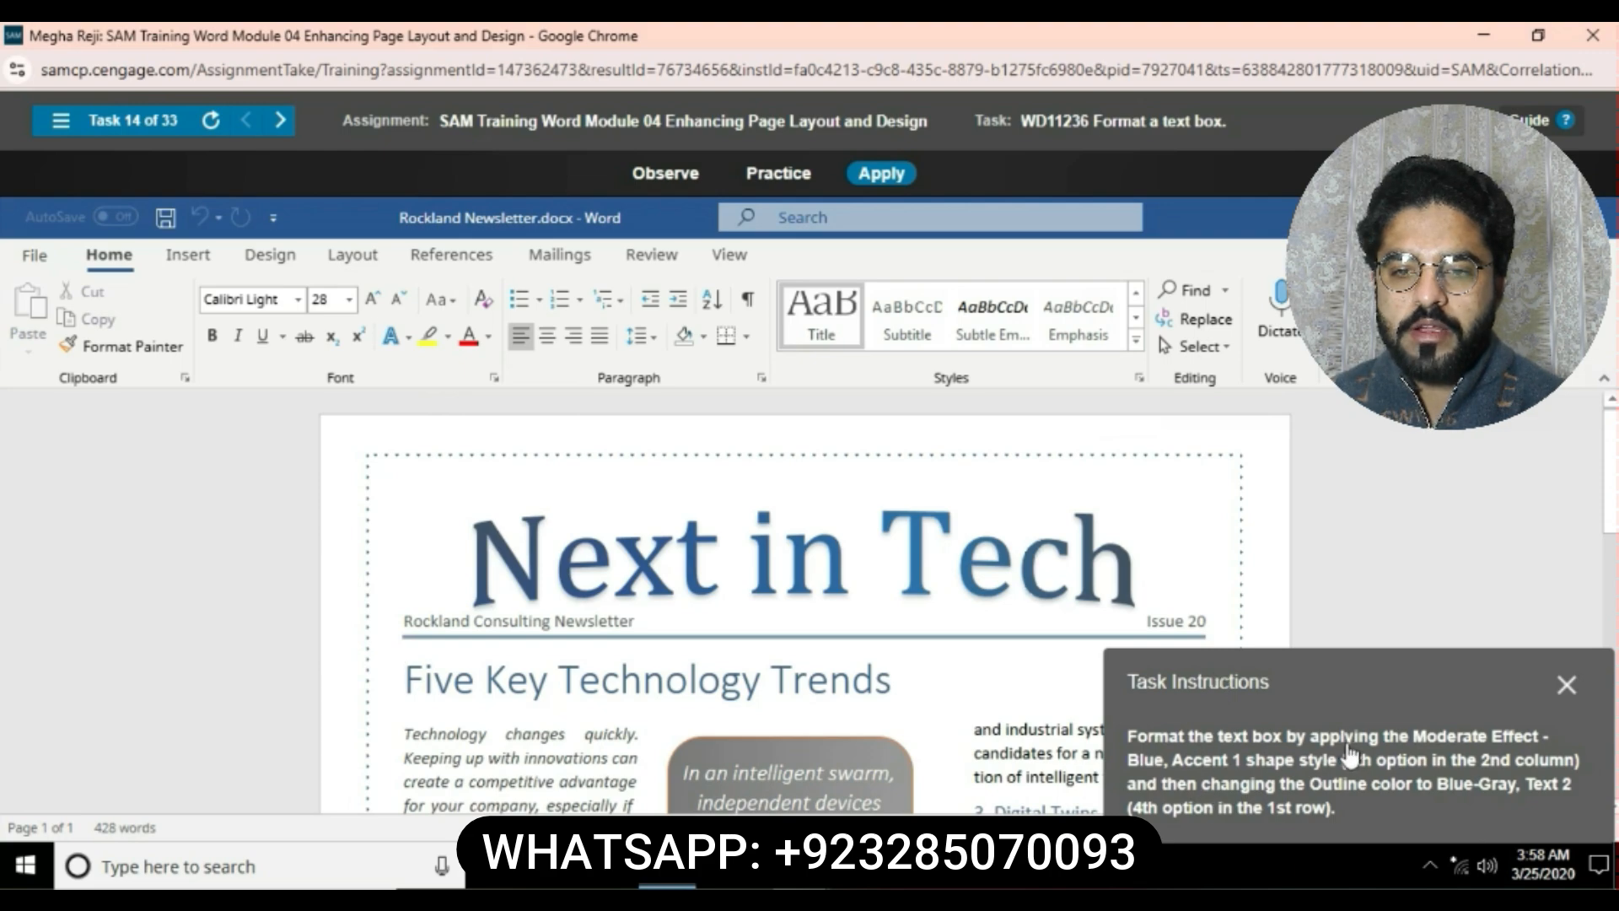
{"action": "left_click", "coordinate": [887, 765]}
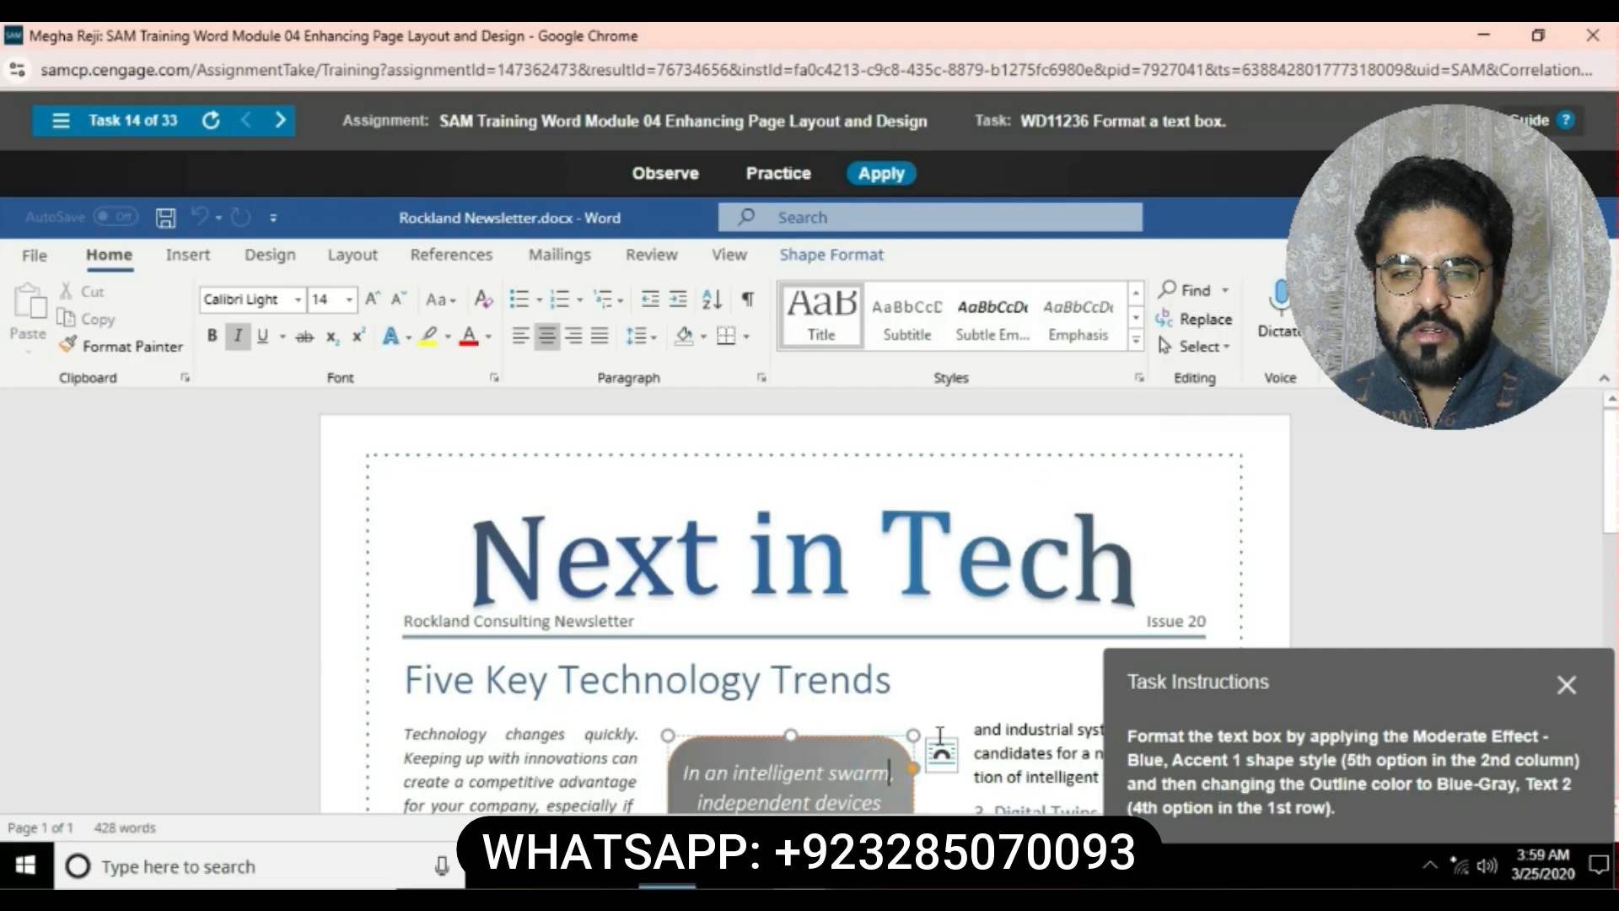
{"action": "left_click", "coordinate": [837, 736]}
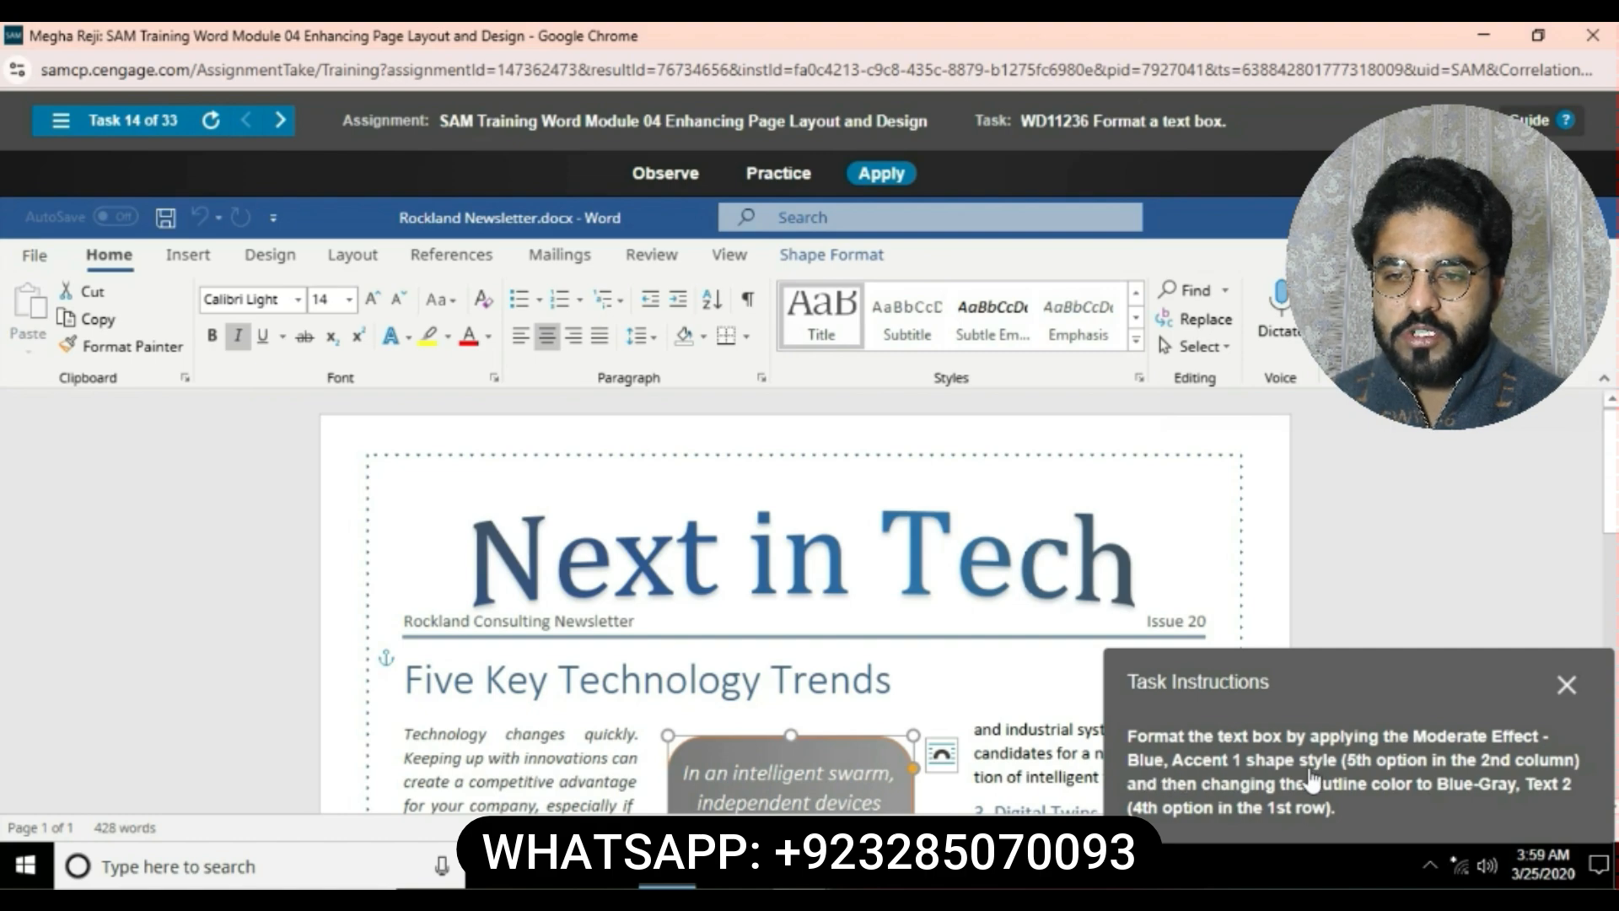
{"action": "left_click", "coordinate": [835, 255]}
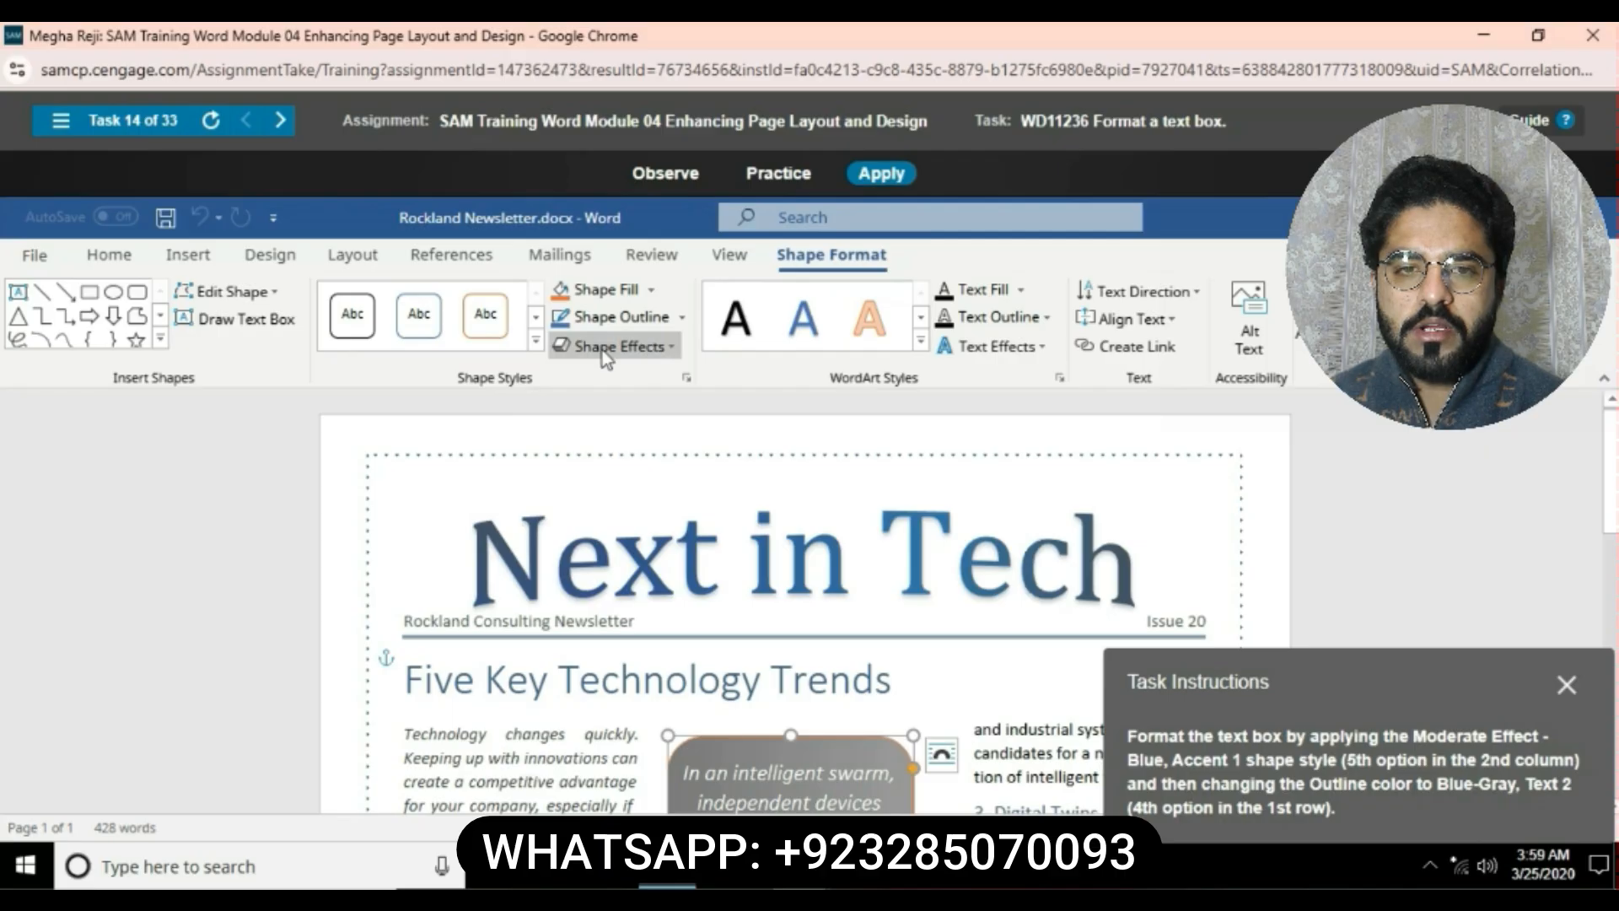
{"action": "left_click", "coordinate": [534, 340]}
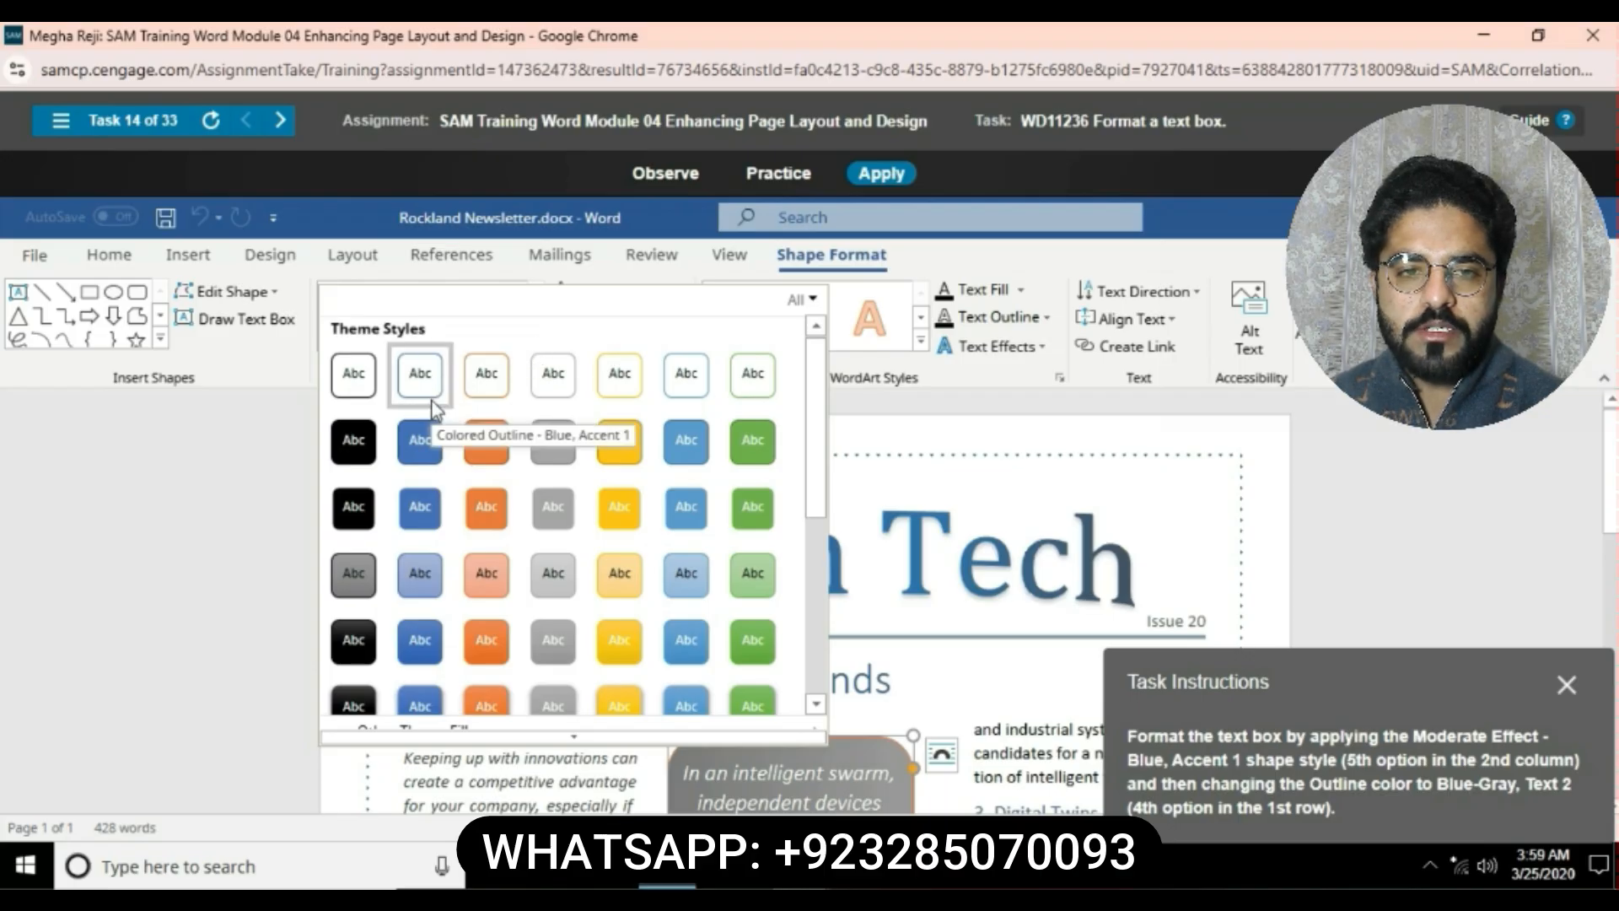
{"action": "left_click", "coordinate": [419, 643]}
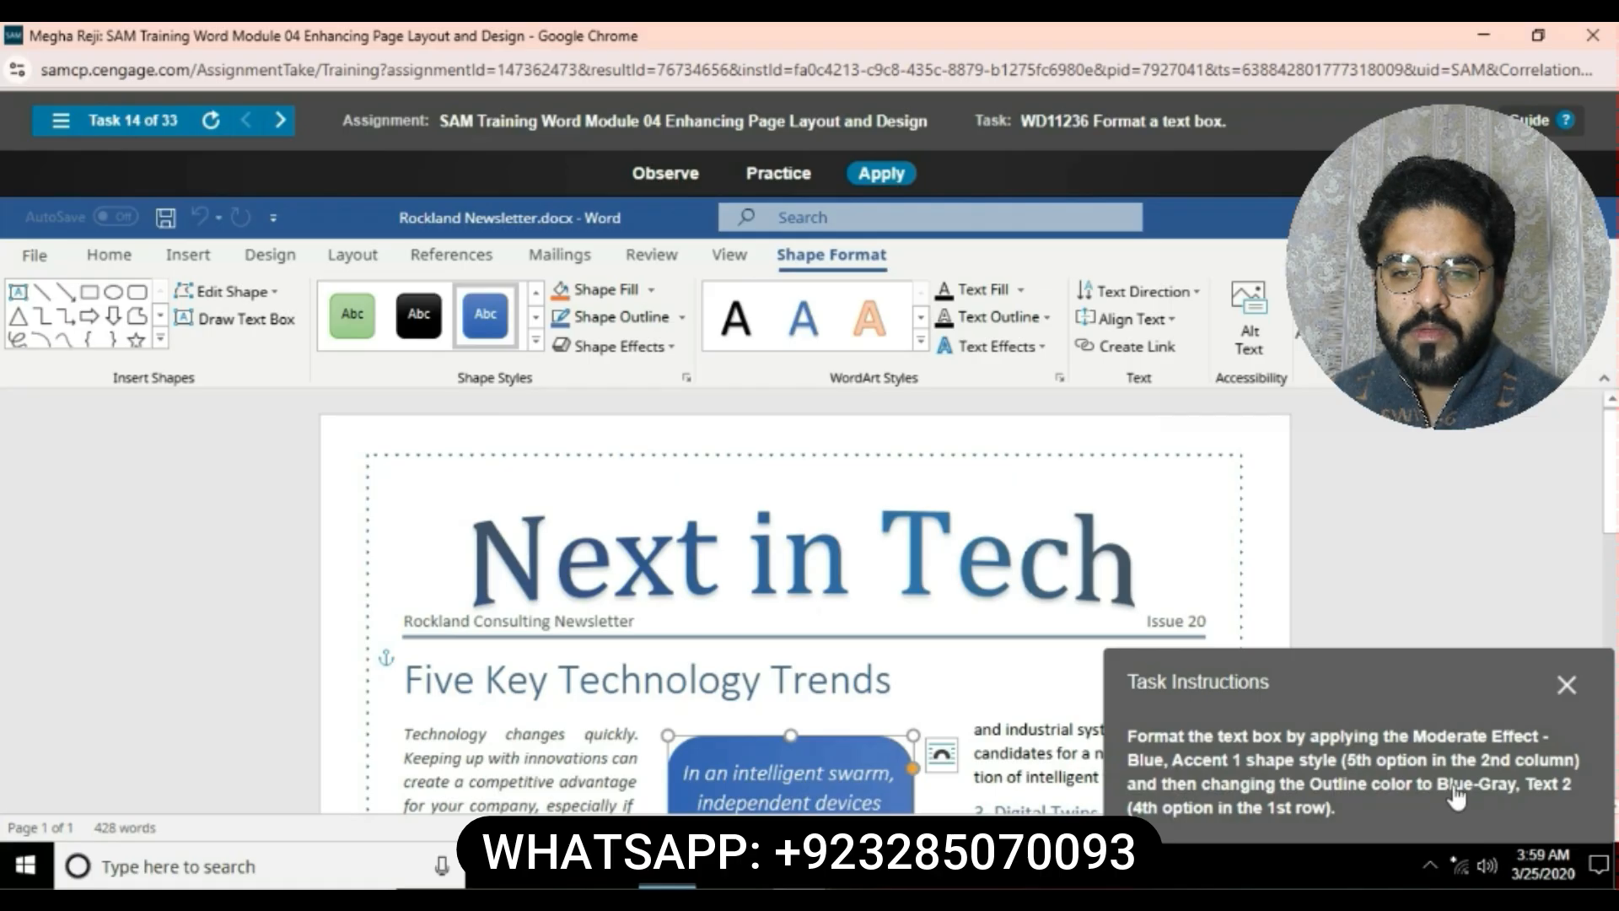
{"action": "left_click", "coordinate": [679, 318]}
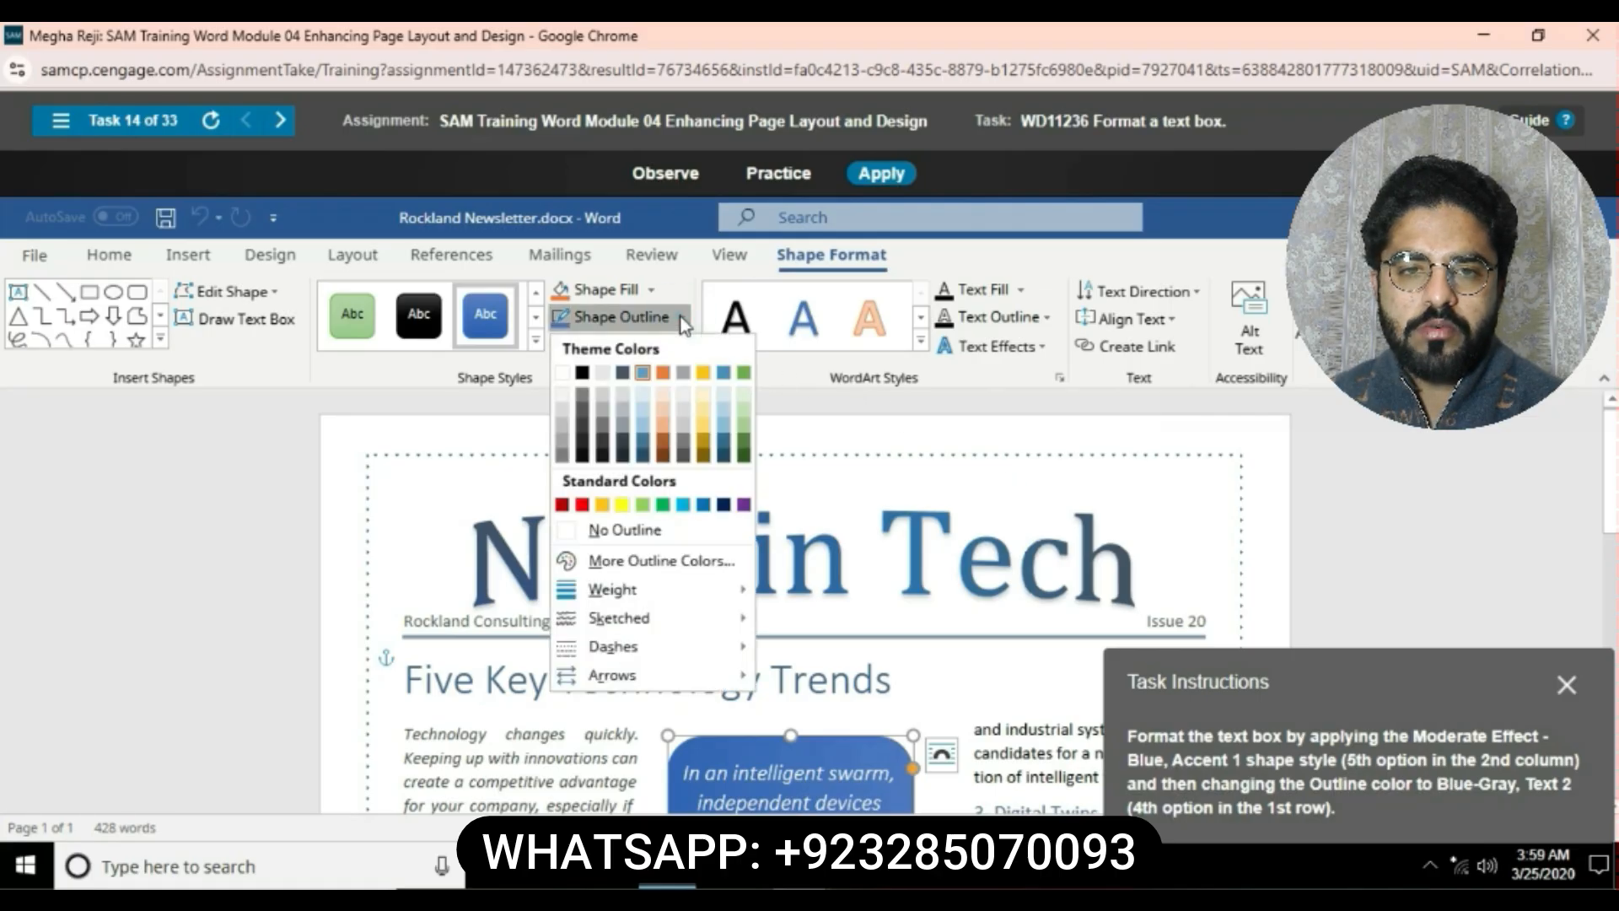
{"action": "left_click", "coordinate": [629, 373]}
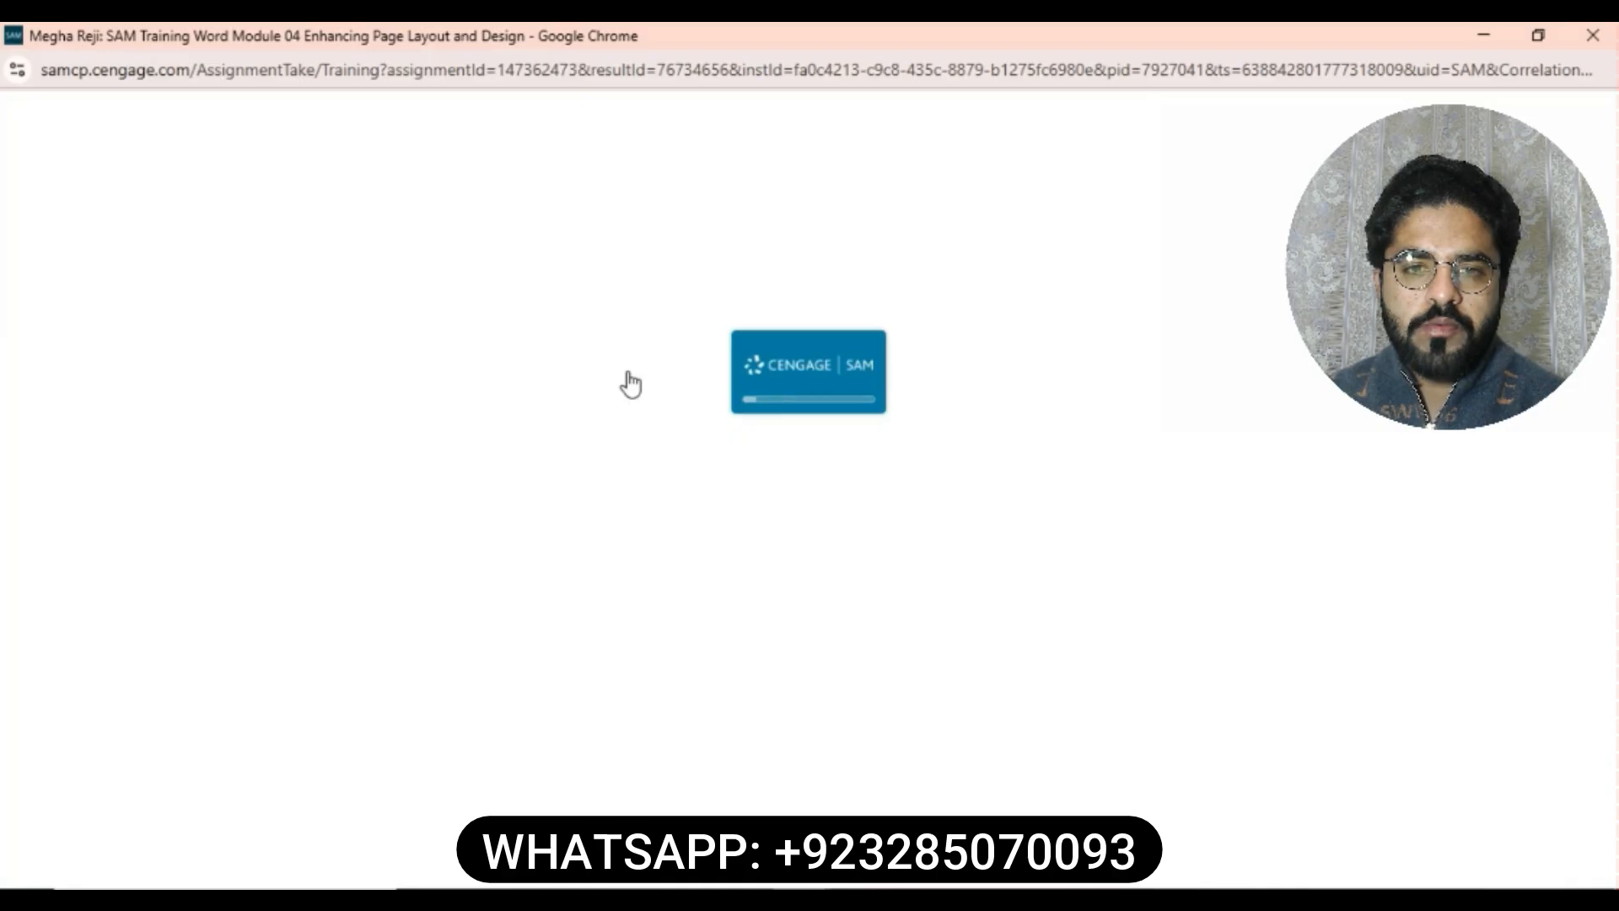
- Insert an Austin Quote text box before the Objectives heading
{"action": "left_click", "coordinate": [988, 179]}
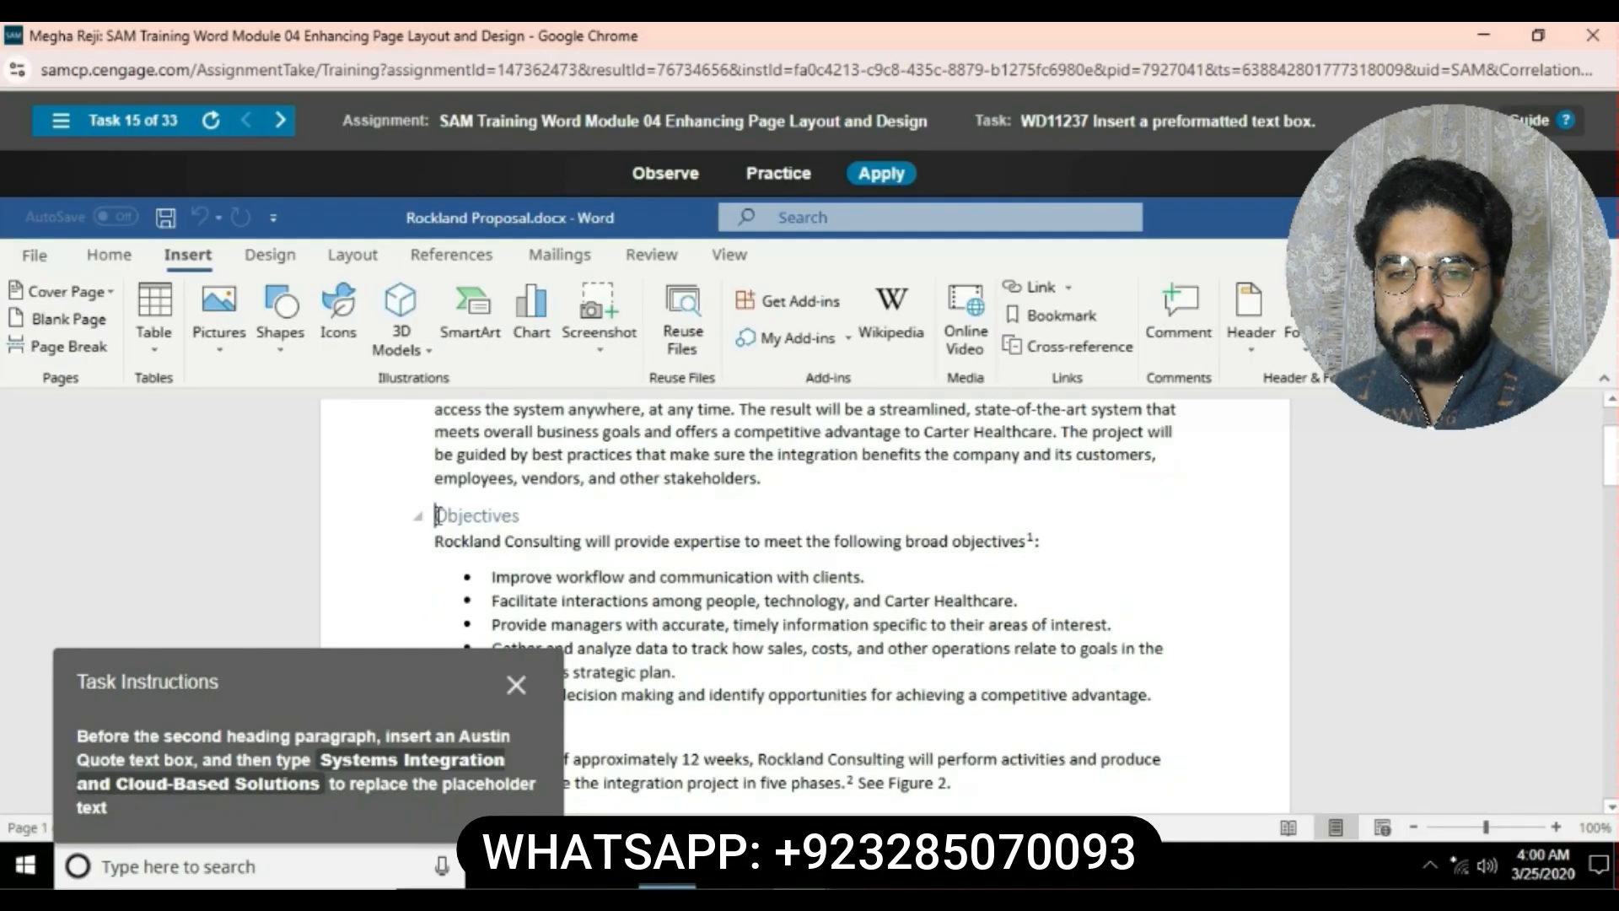
{"action": "left_click", "coordinate": [434, 515]}
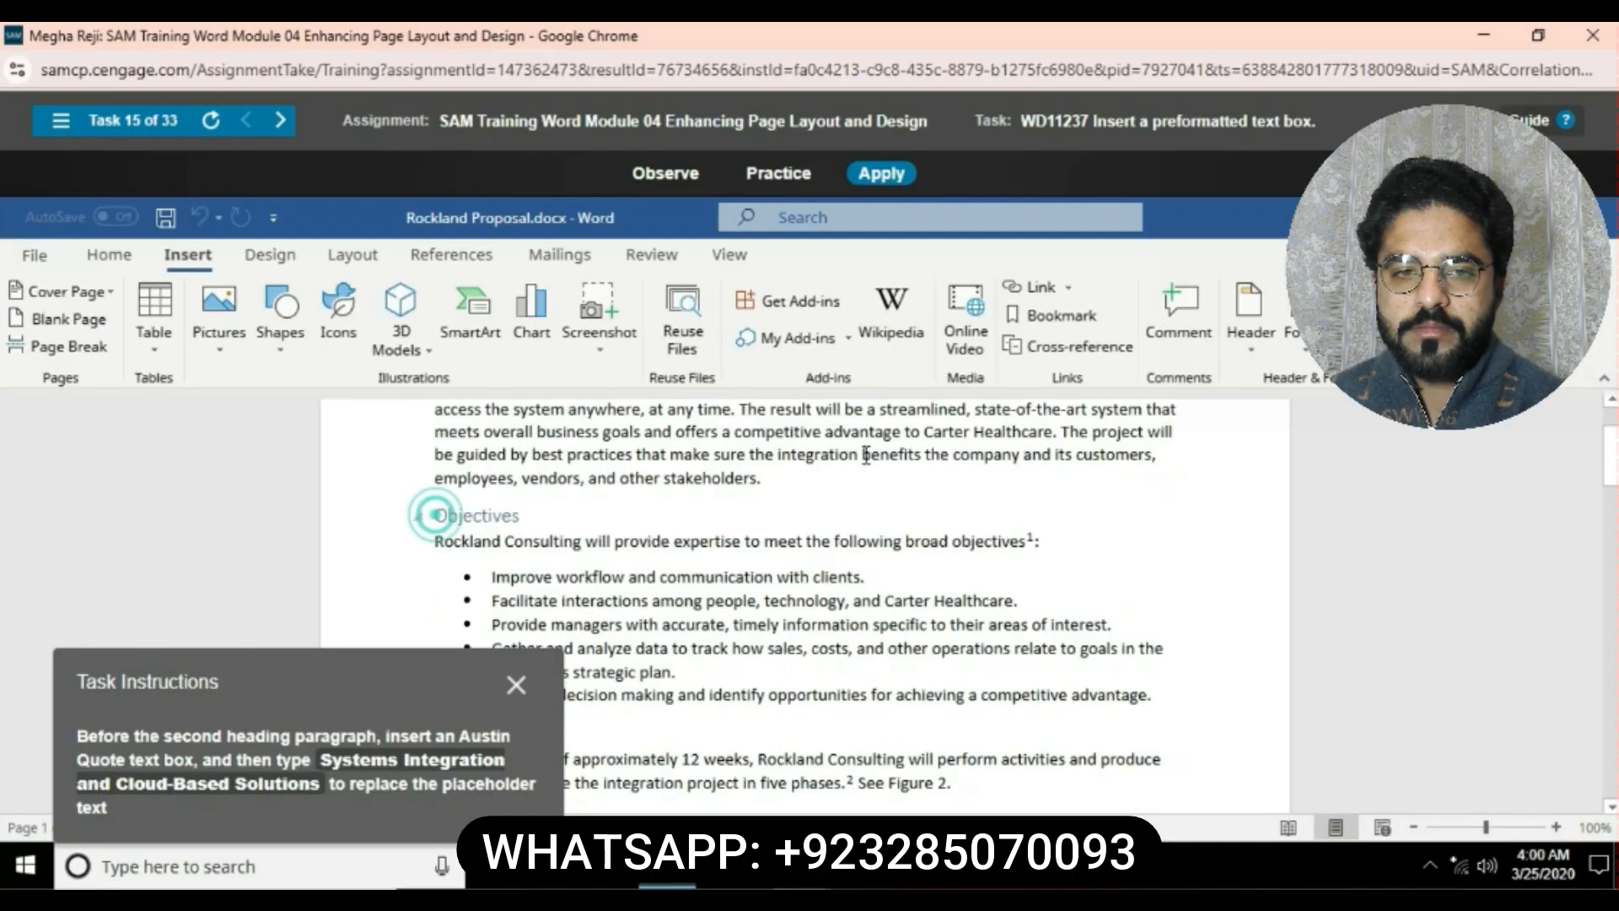
{"action": "left_click", "coordinate": [1299, 329]}
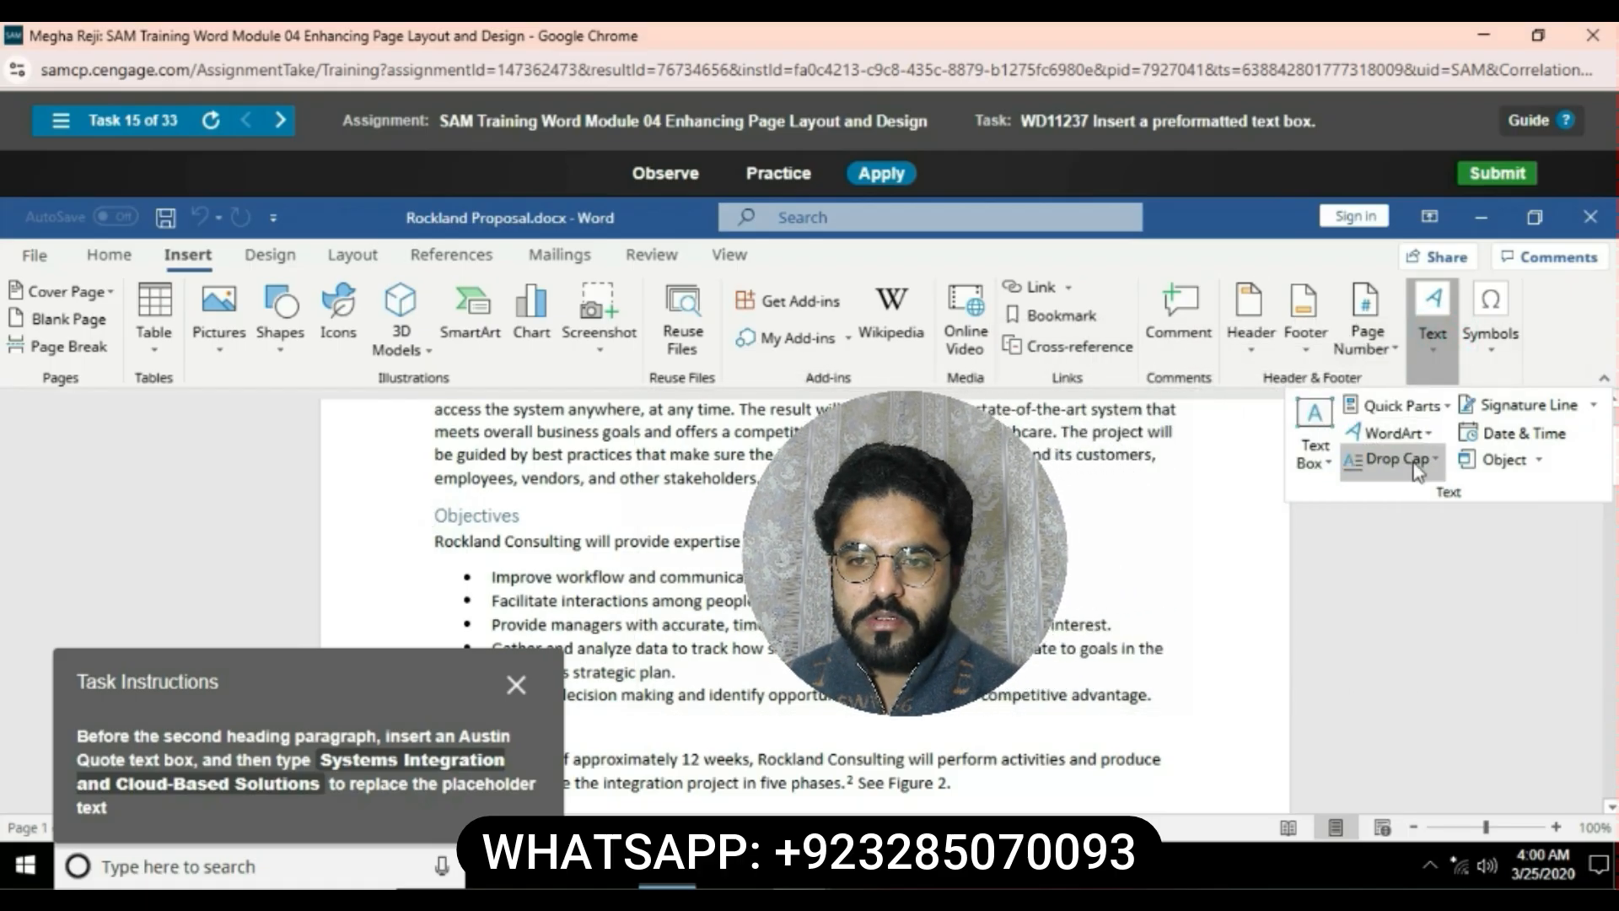
{"action": "left_click", "coordinate": [1315, 457]}
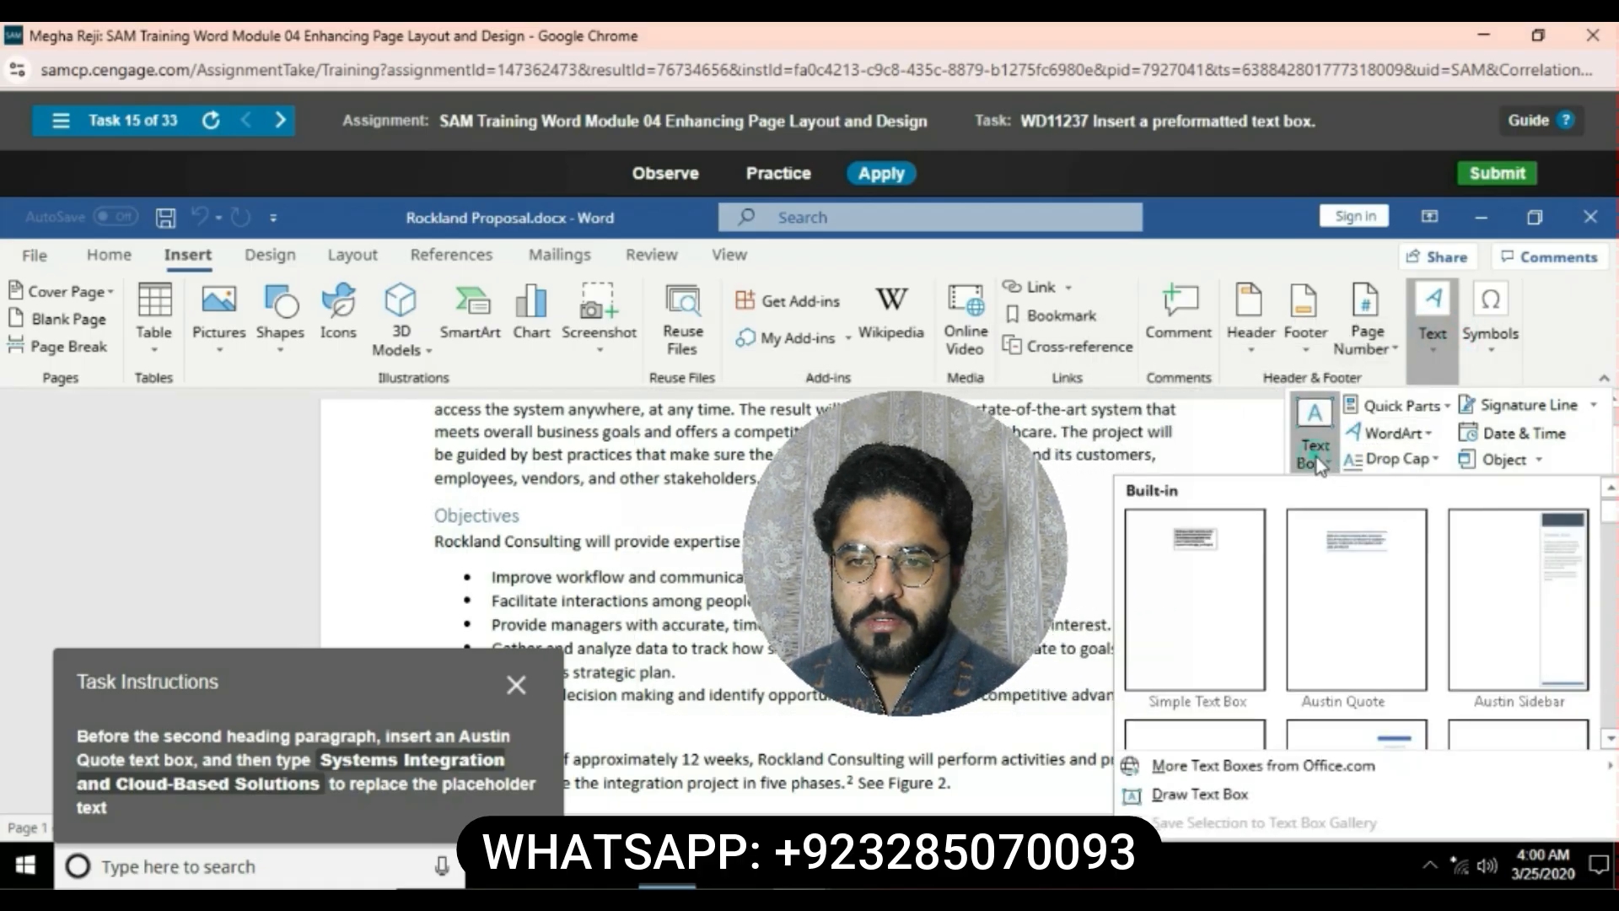
{"action": "left_click", "coordinate": [1405, 585]}
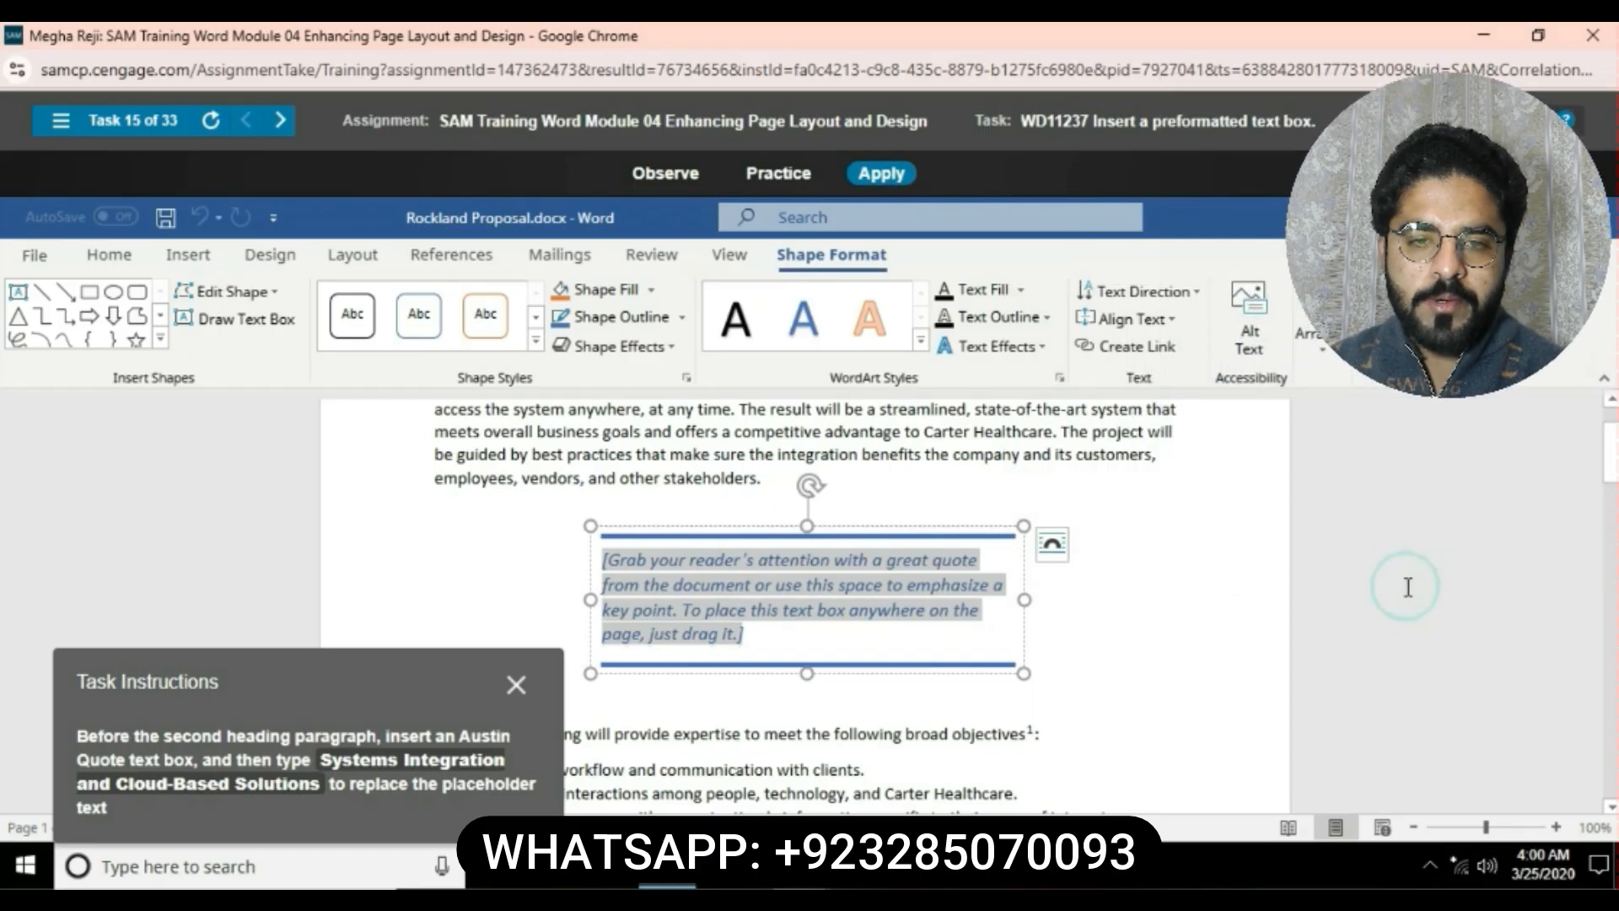
- Replace the text box placeholder with System Integration and Cloud-Based Solutions
{"action": "key", "text": "Delete"}
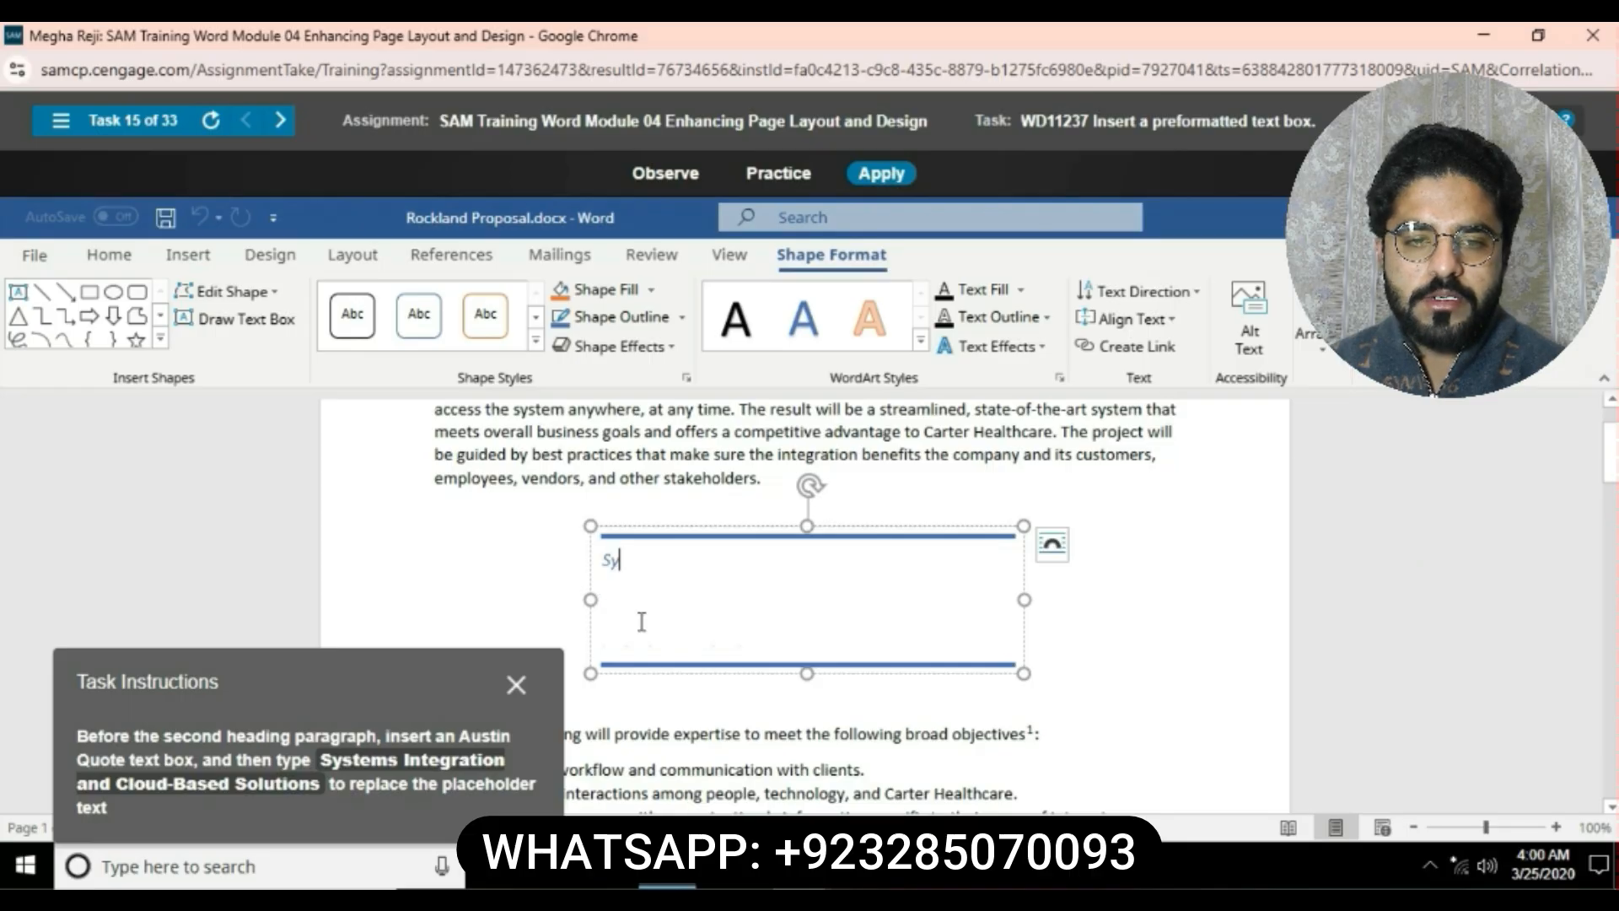
{"action": "type", "text": "System"}
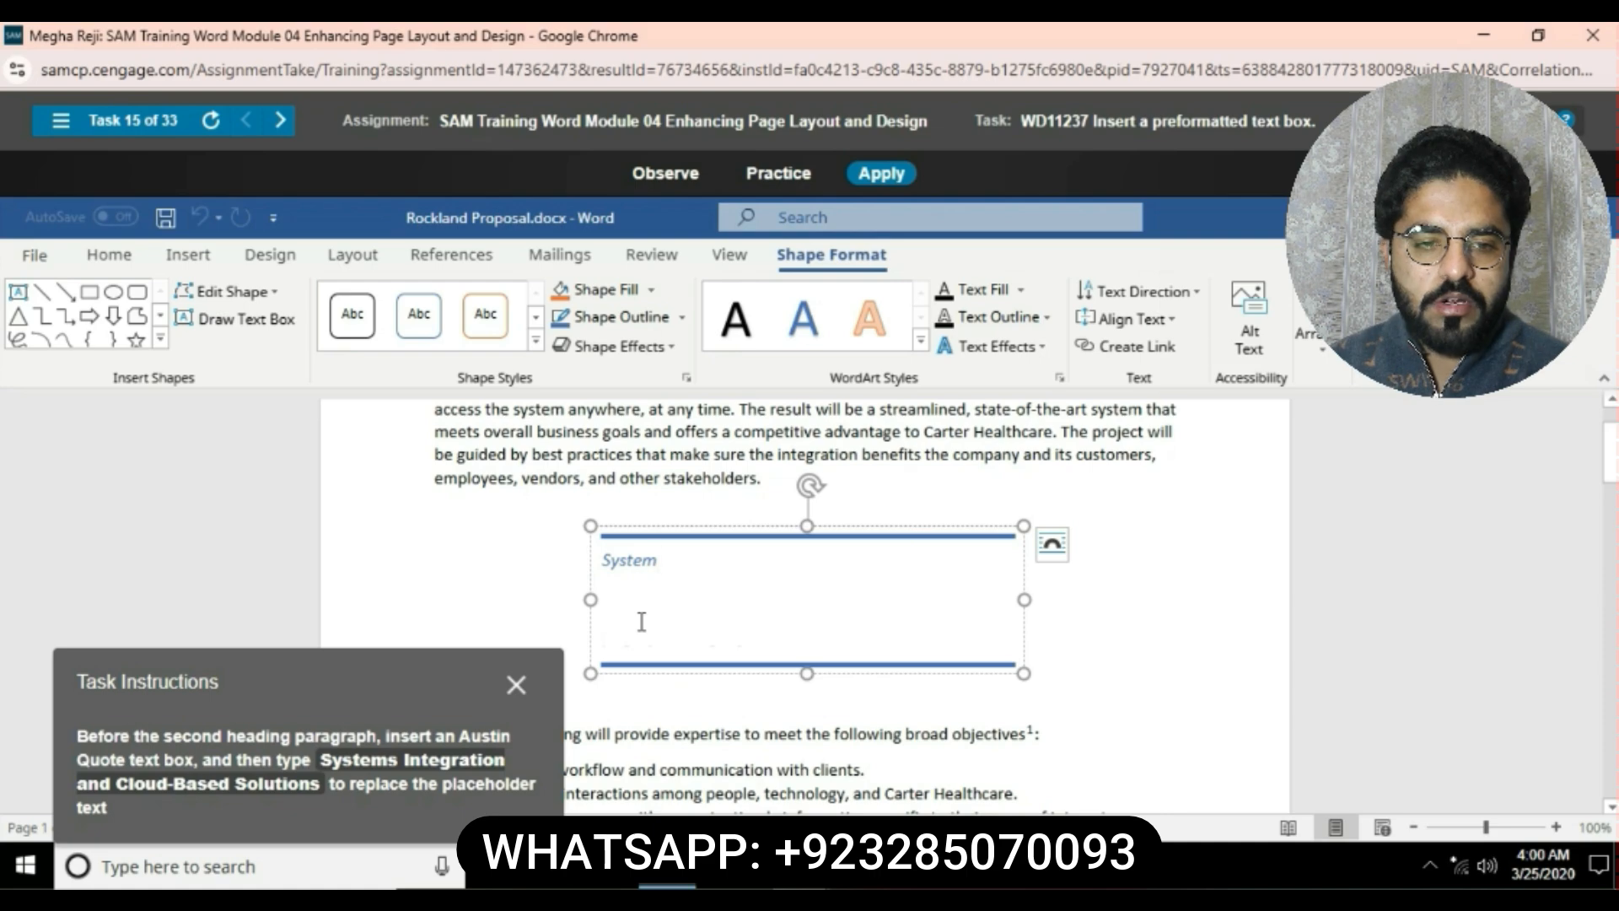
{"action": "type", "text": " I"}
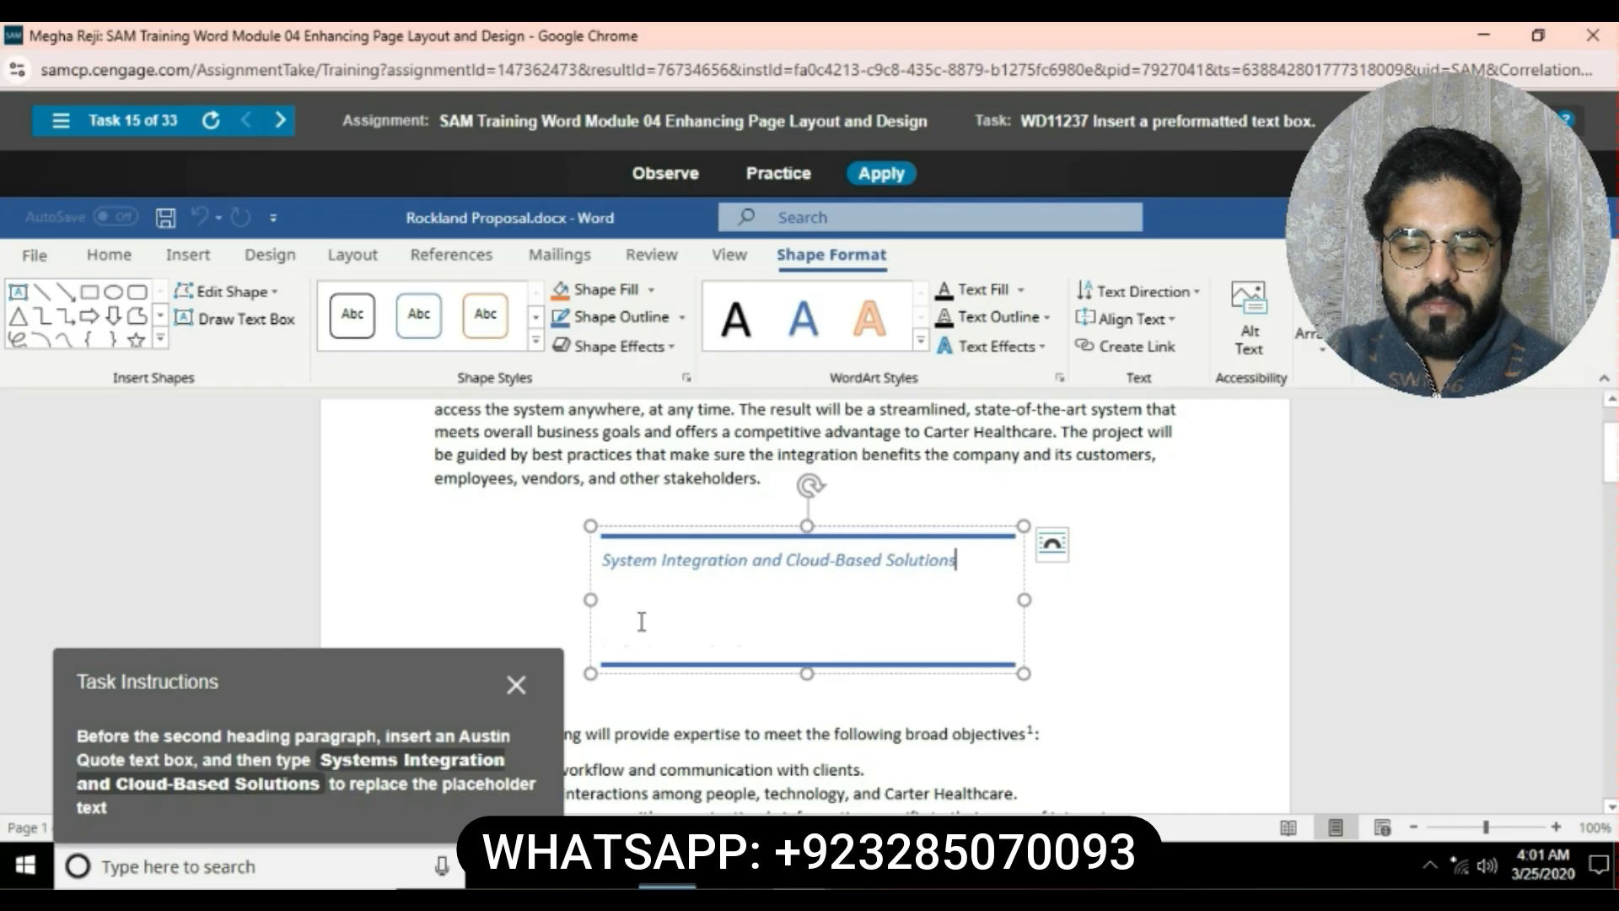
{"action": "left_click", "coordinate": [753, 769]}
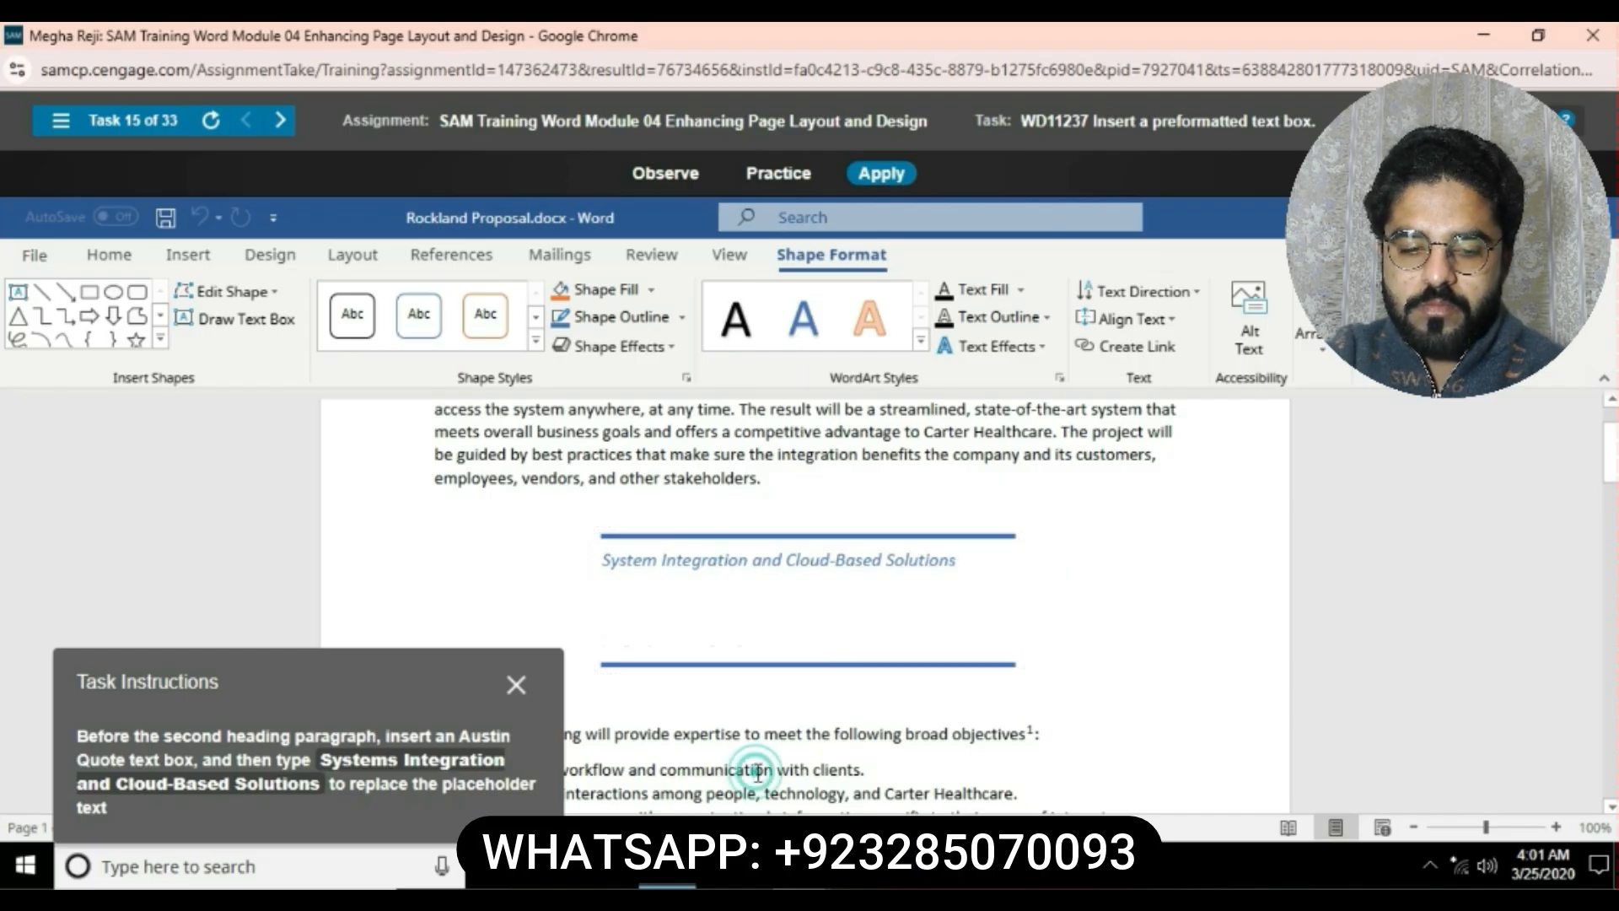
{"action": "left_click", "coordinate": [654, 565]}
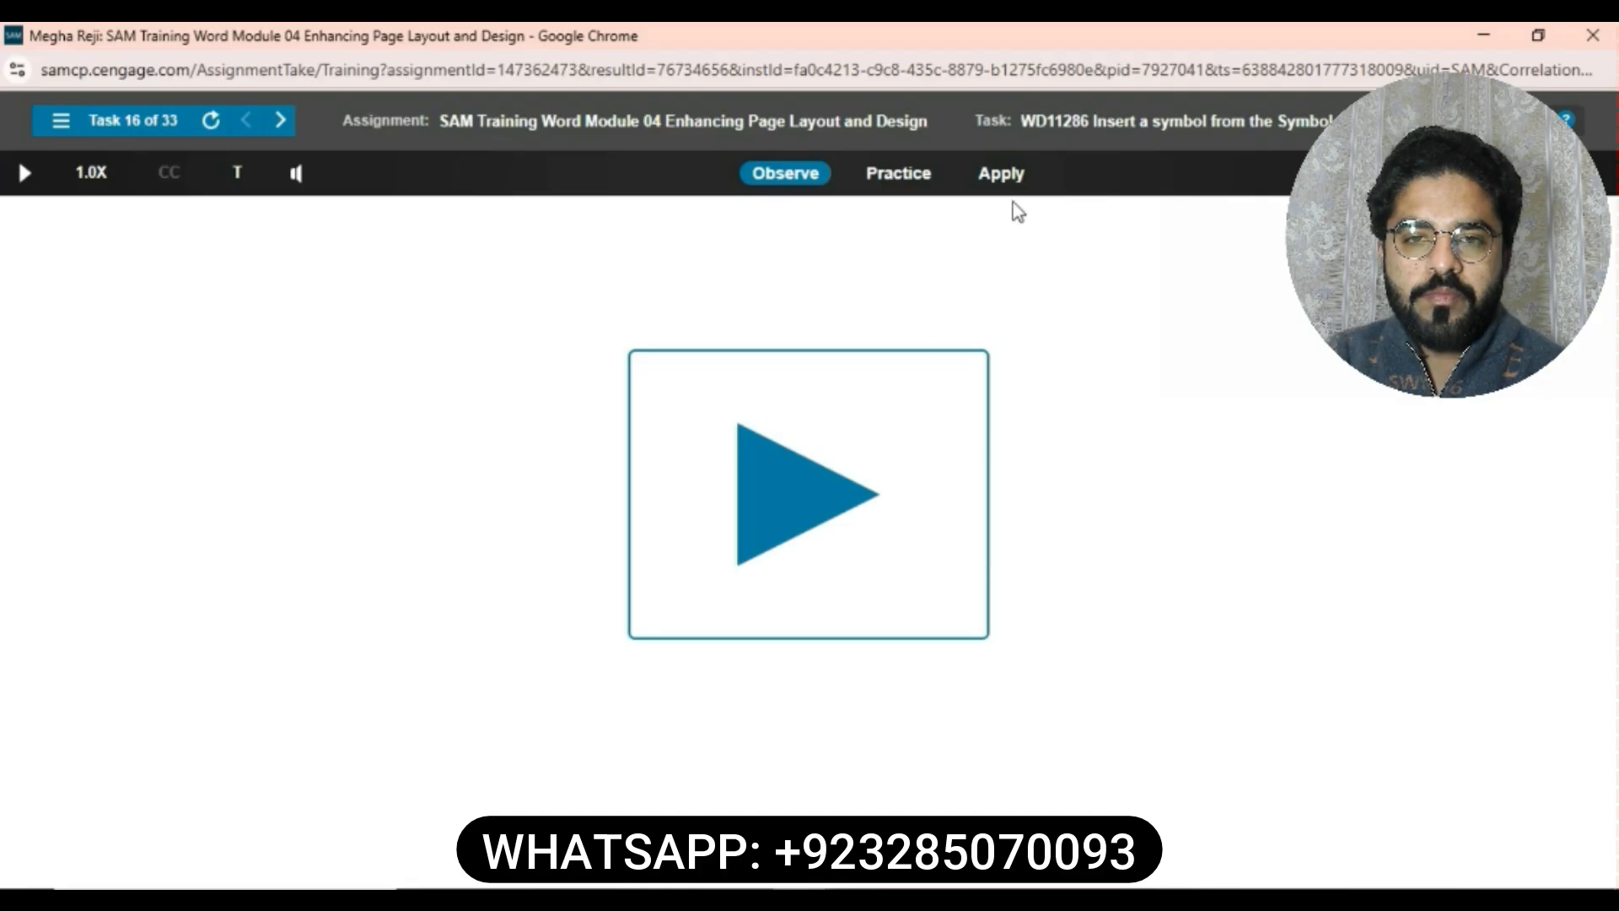
- Insert a copyright sign from the Symbol gallery in front of the 2017 date in the photo credit line
{"action": "left_click", "coordinate": [1004, 173]}
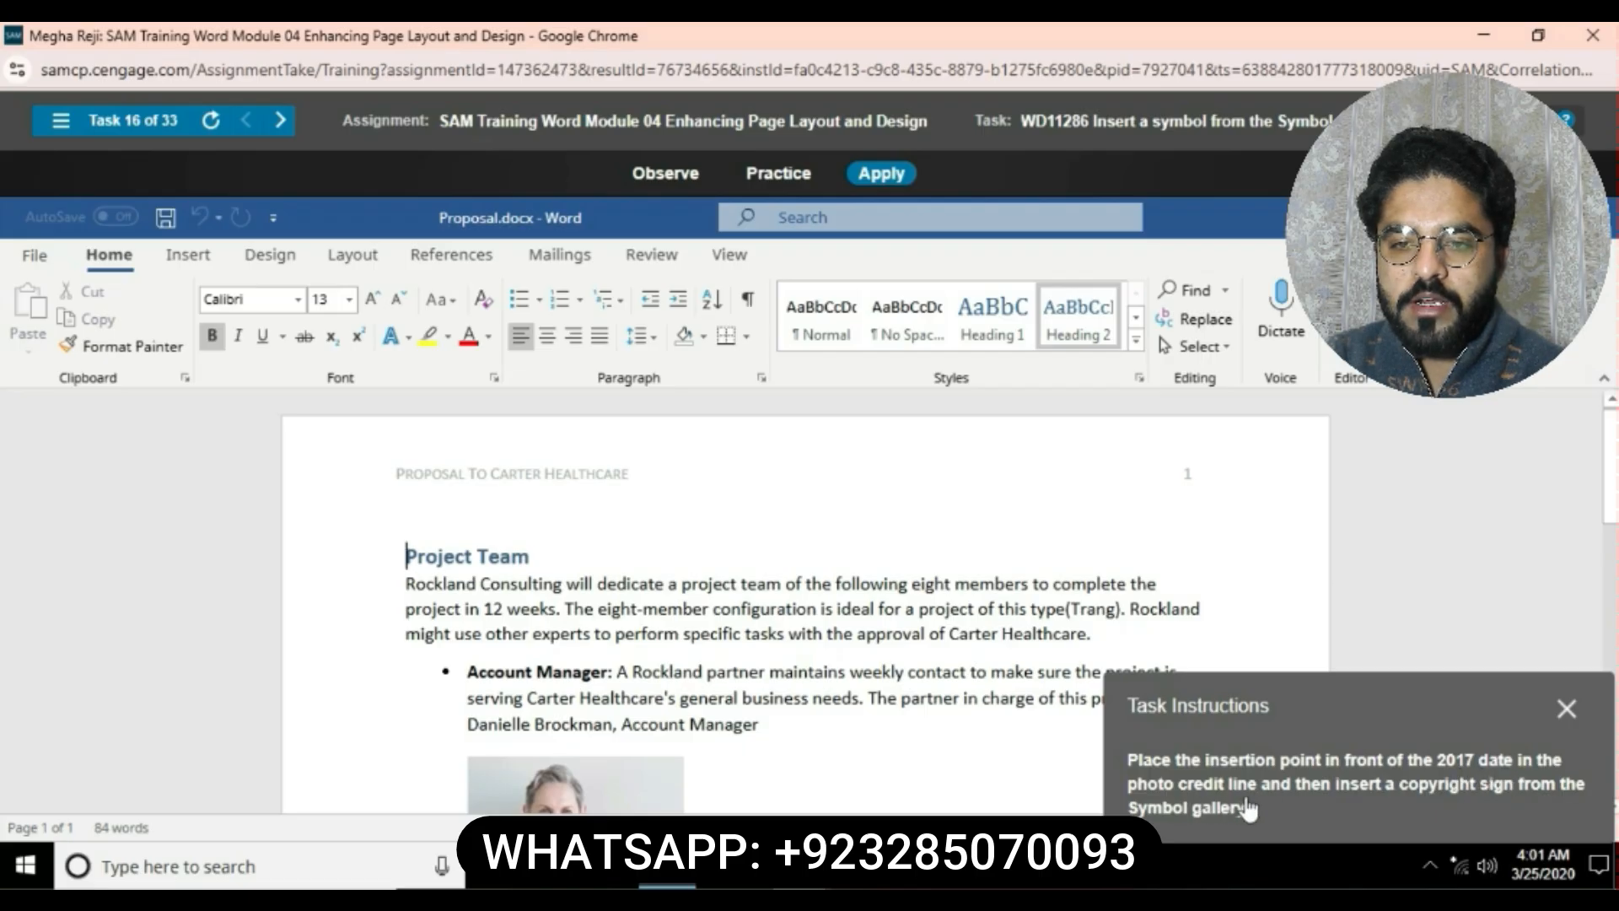
{"action": "scroll", "coordinate": [821, 662], "scroll_direction": "down", "scroll_amount": 1}
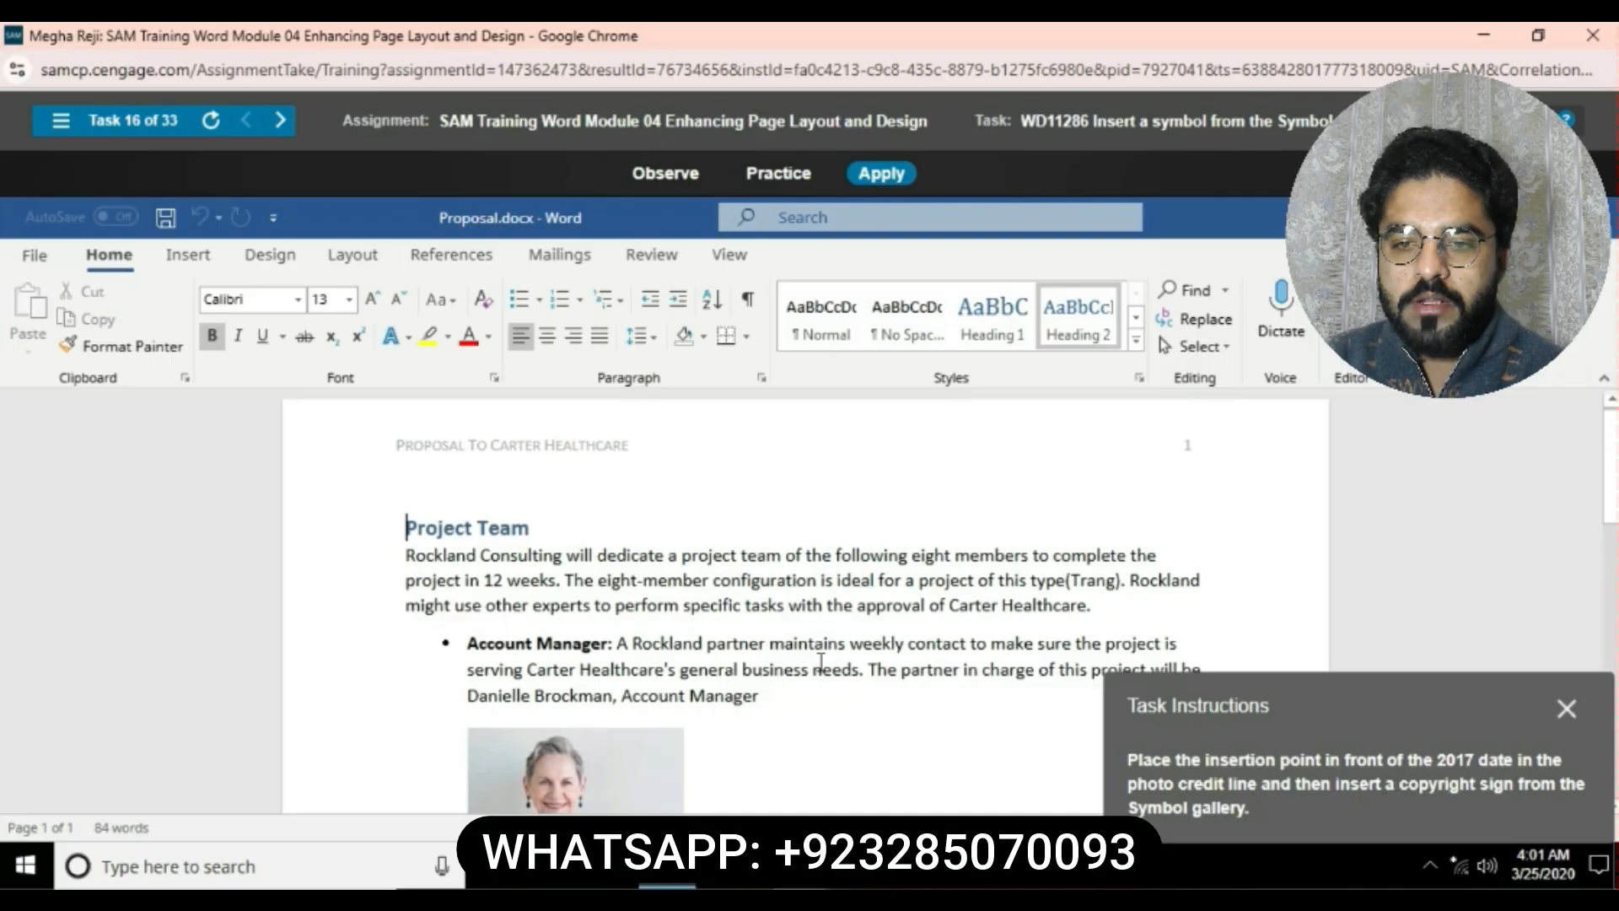
{"action": "scroll", "coordinate": [820, 663], "scroll_direction": "down", "scroll_amount": 7}
{"action": "scroll", "coordinate": [821, 663], "scroll_direction": "up", "scroll_amount": 1}
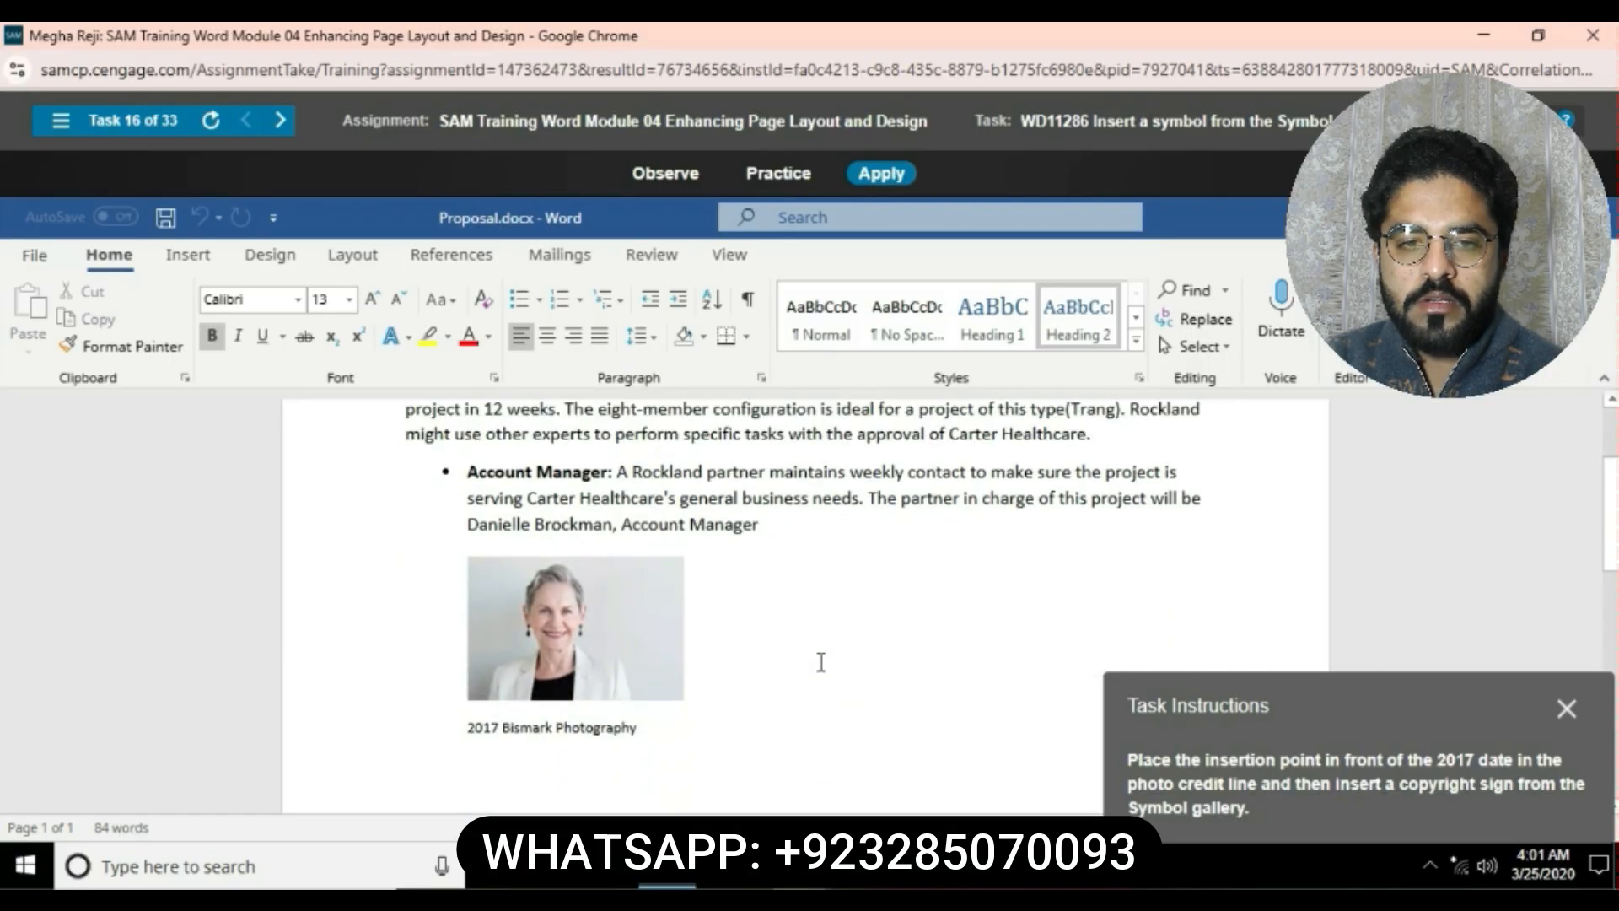
{"action": "left_click", "coordinate": [496, 726]}
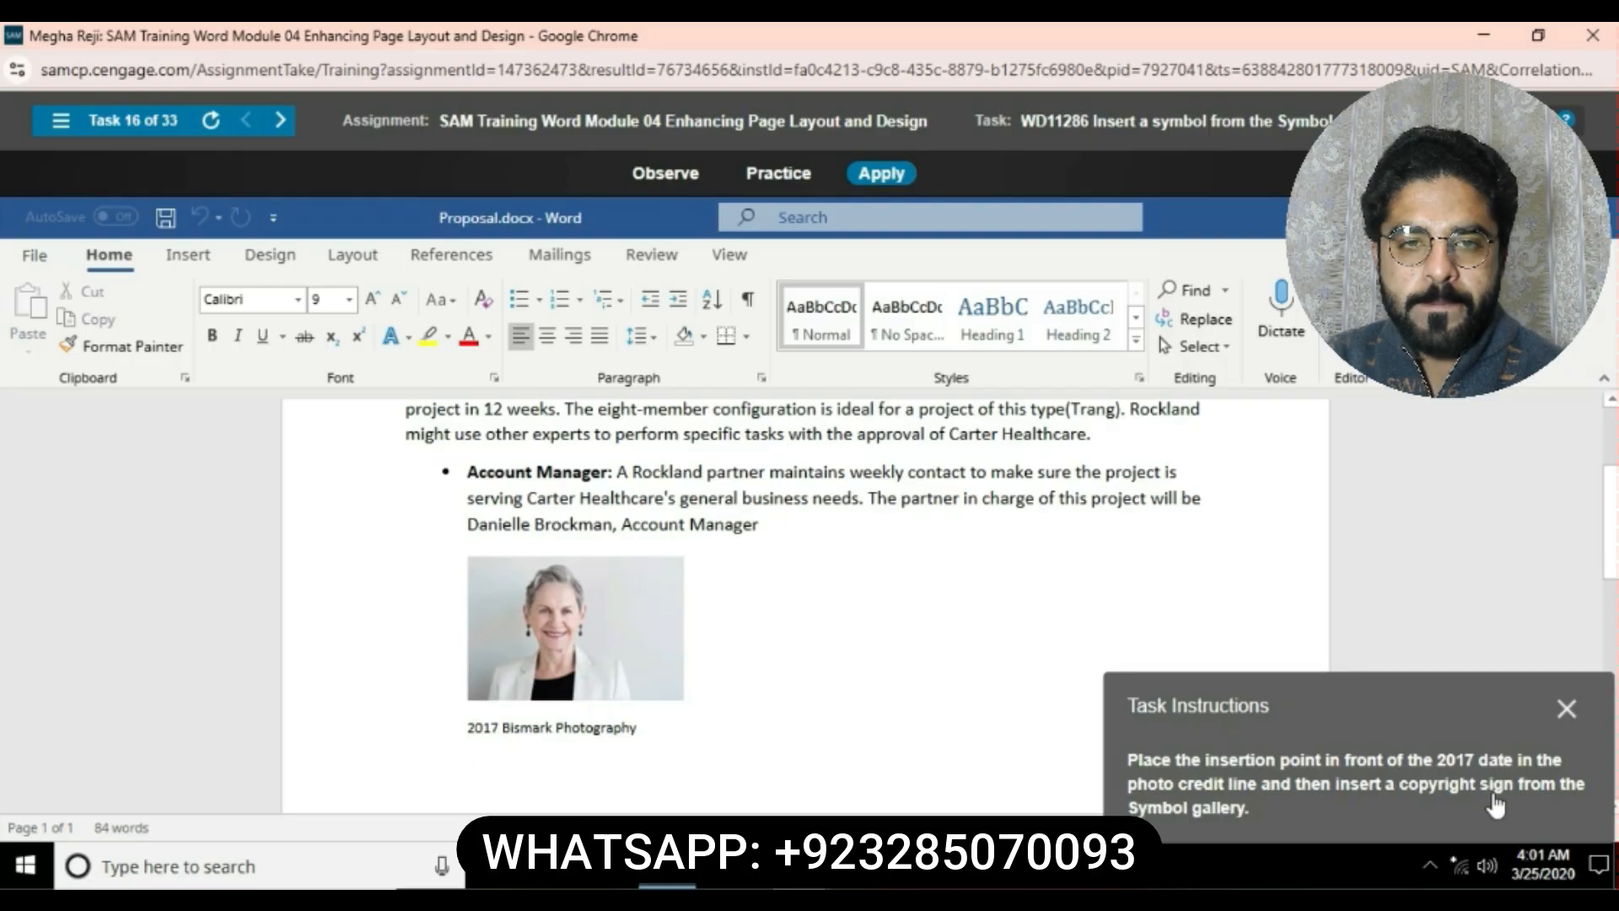
{"action": "left_click", "coordinate": [469, 726]}
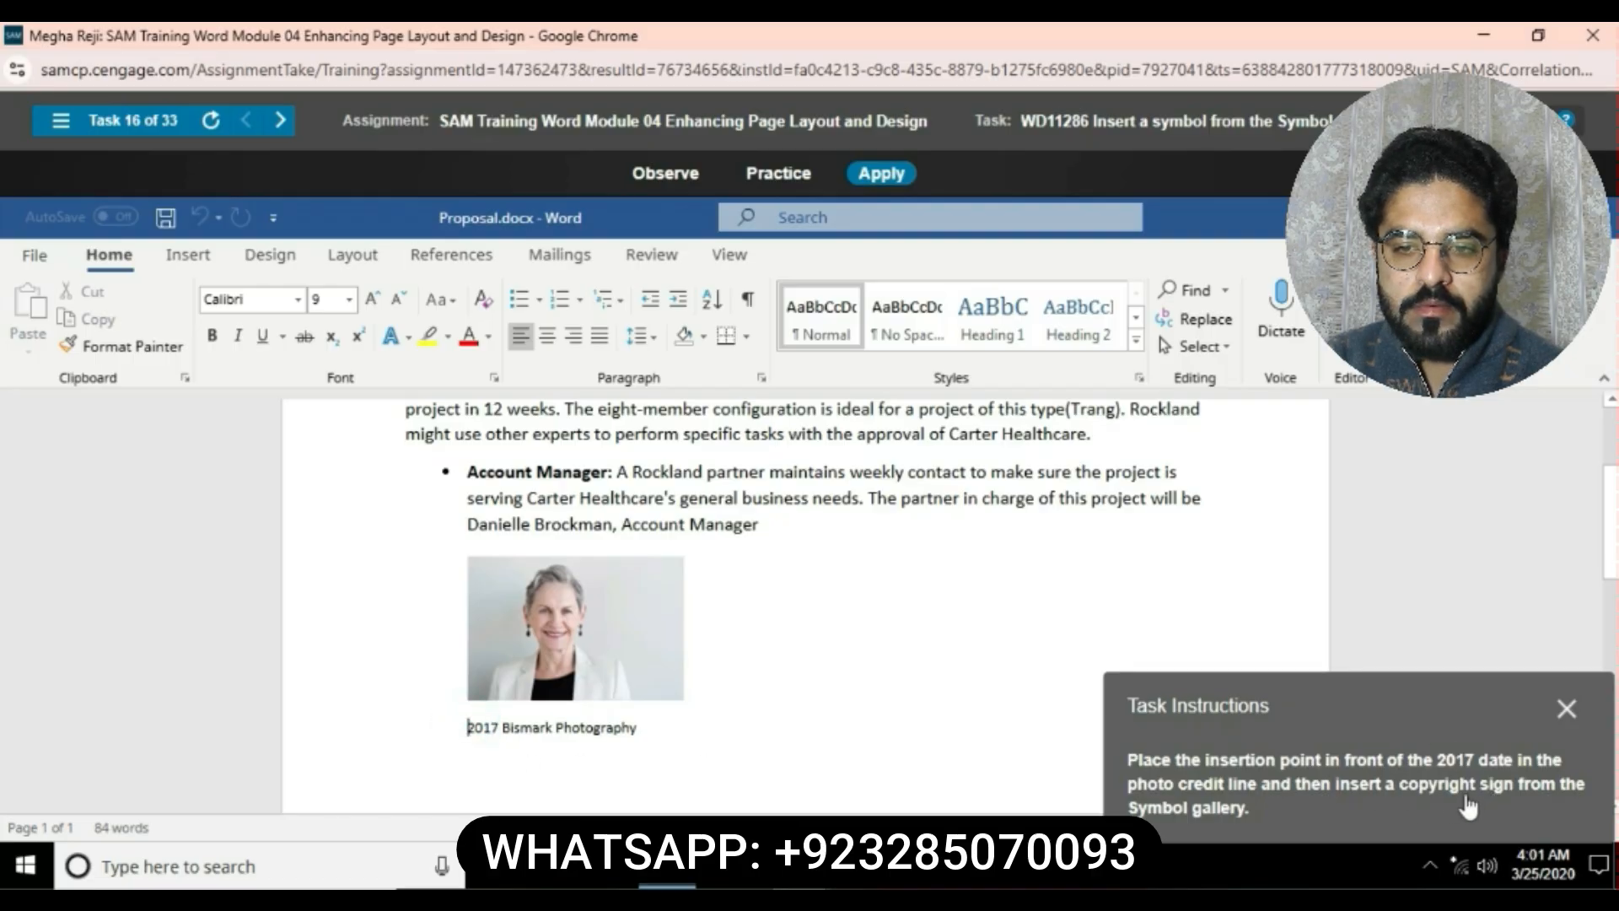
{"action": "left_click", "coordinate": [208, 250]}
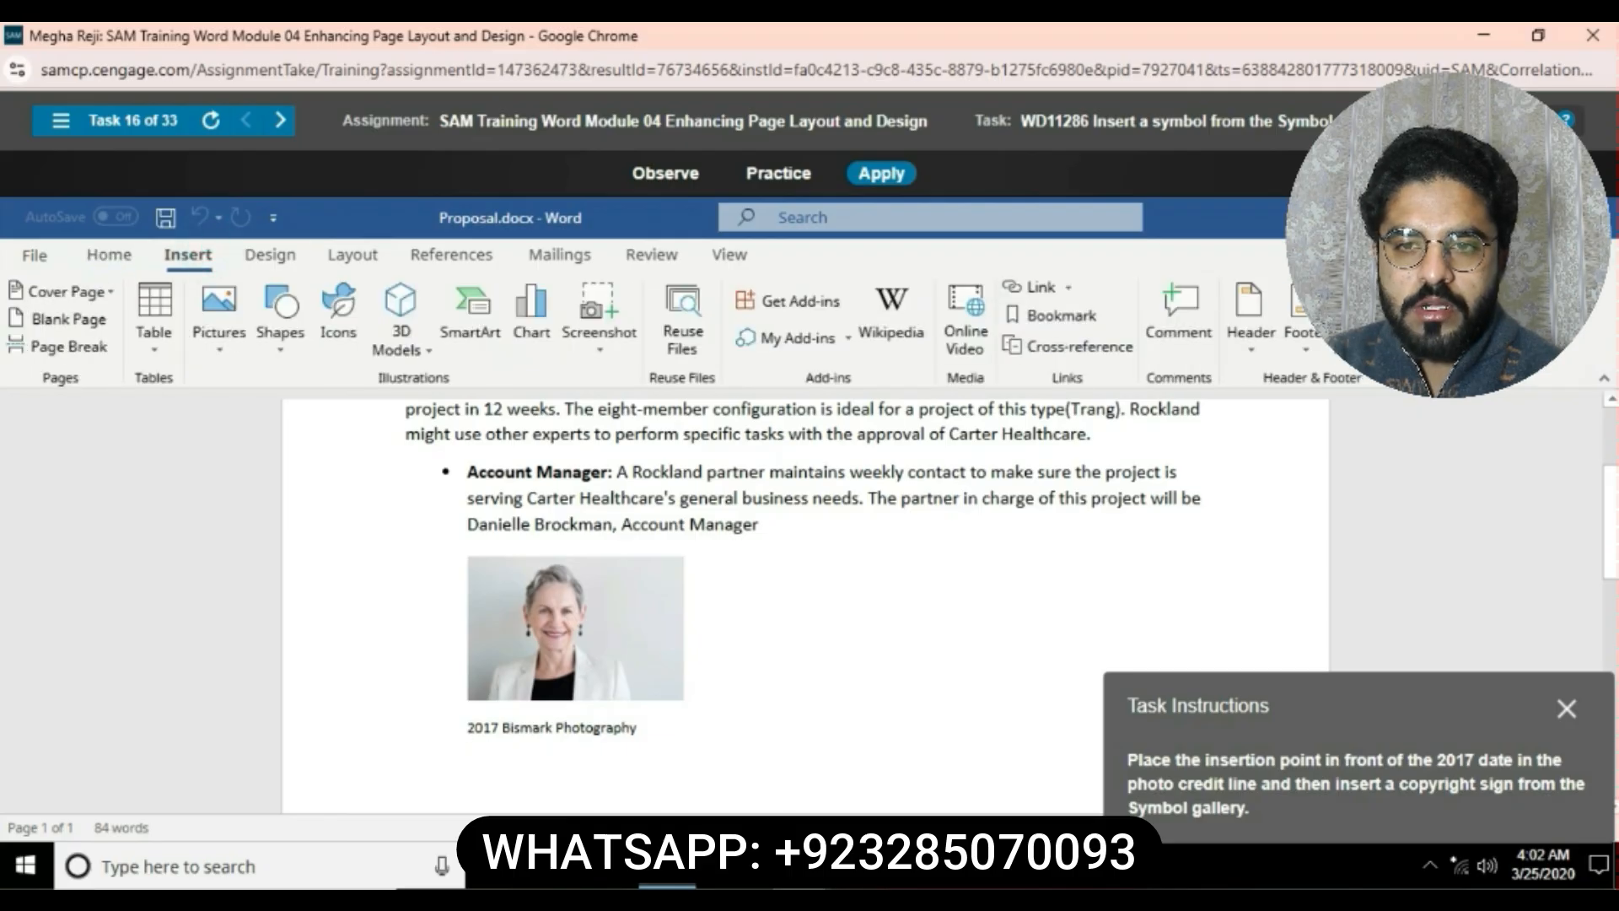
{"action": "left_click", "coordinate": [1505, 335]}
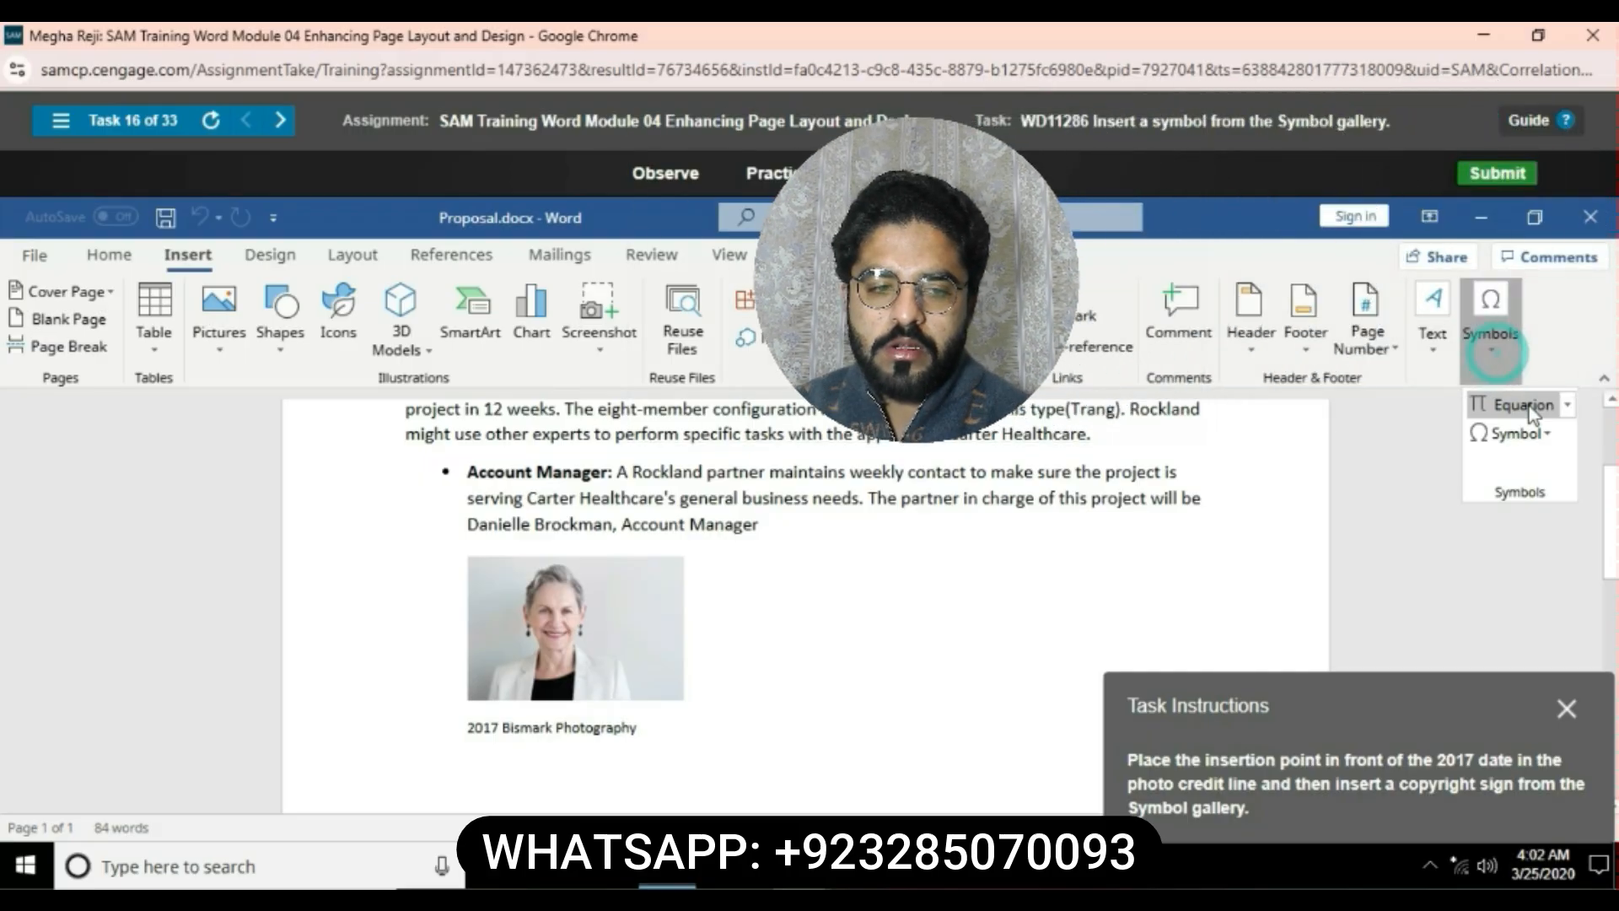
{"action": "left_click", "coordinate": [1550, 432]}
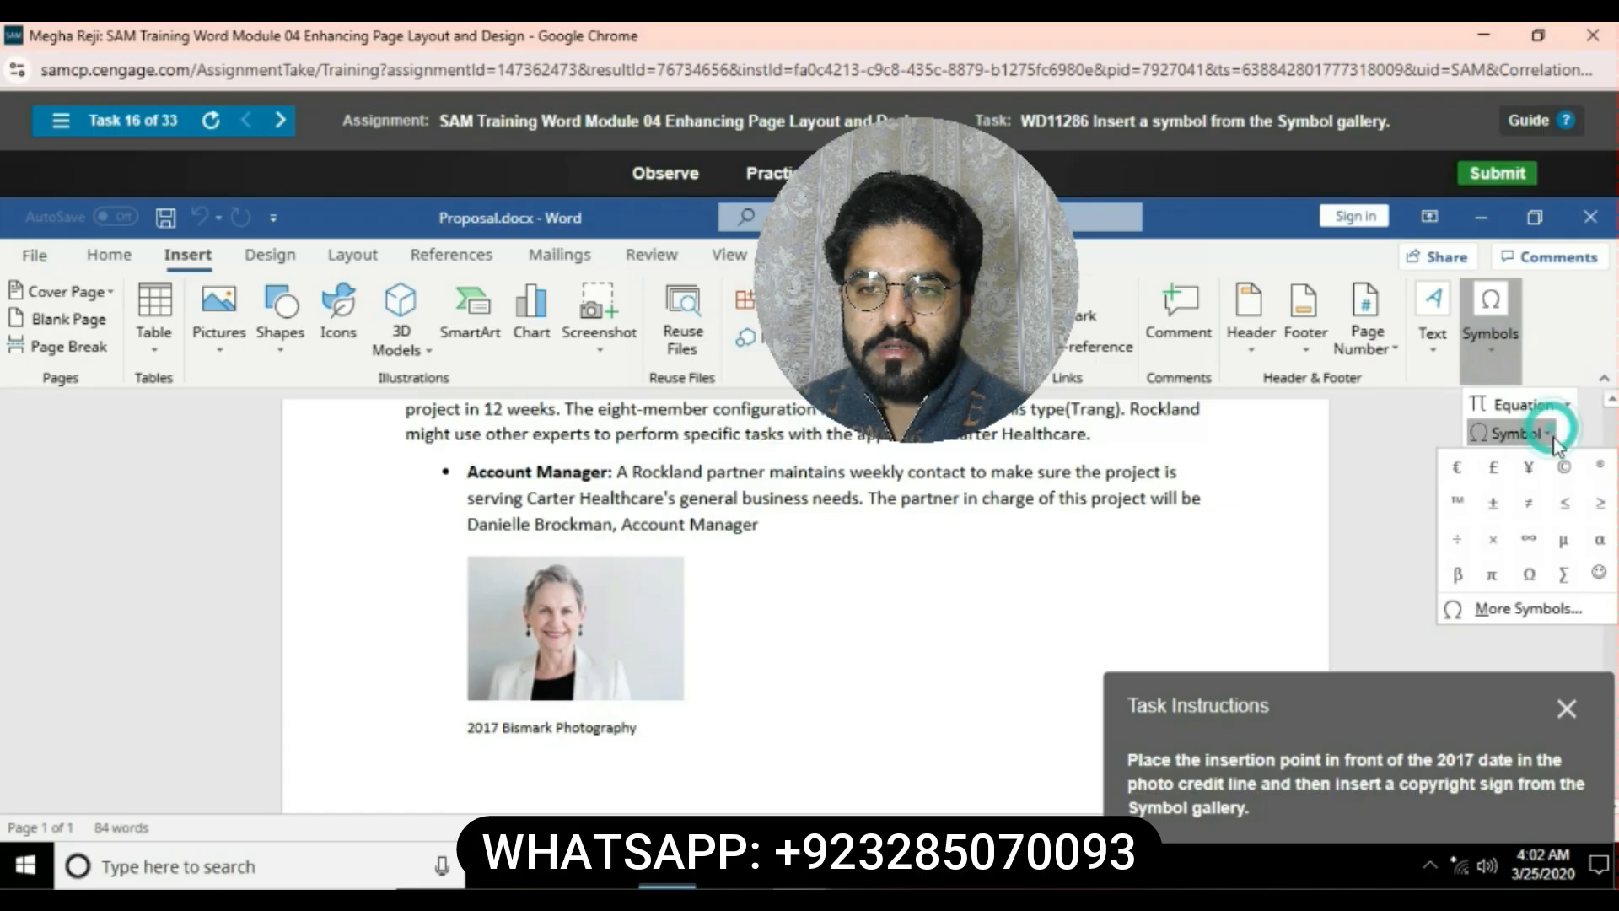
{"action": "left_click", "coordinate": [1563, 467]}
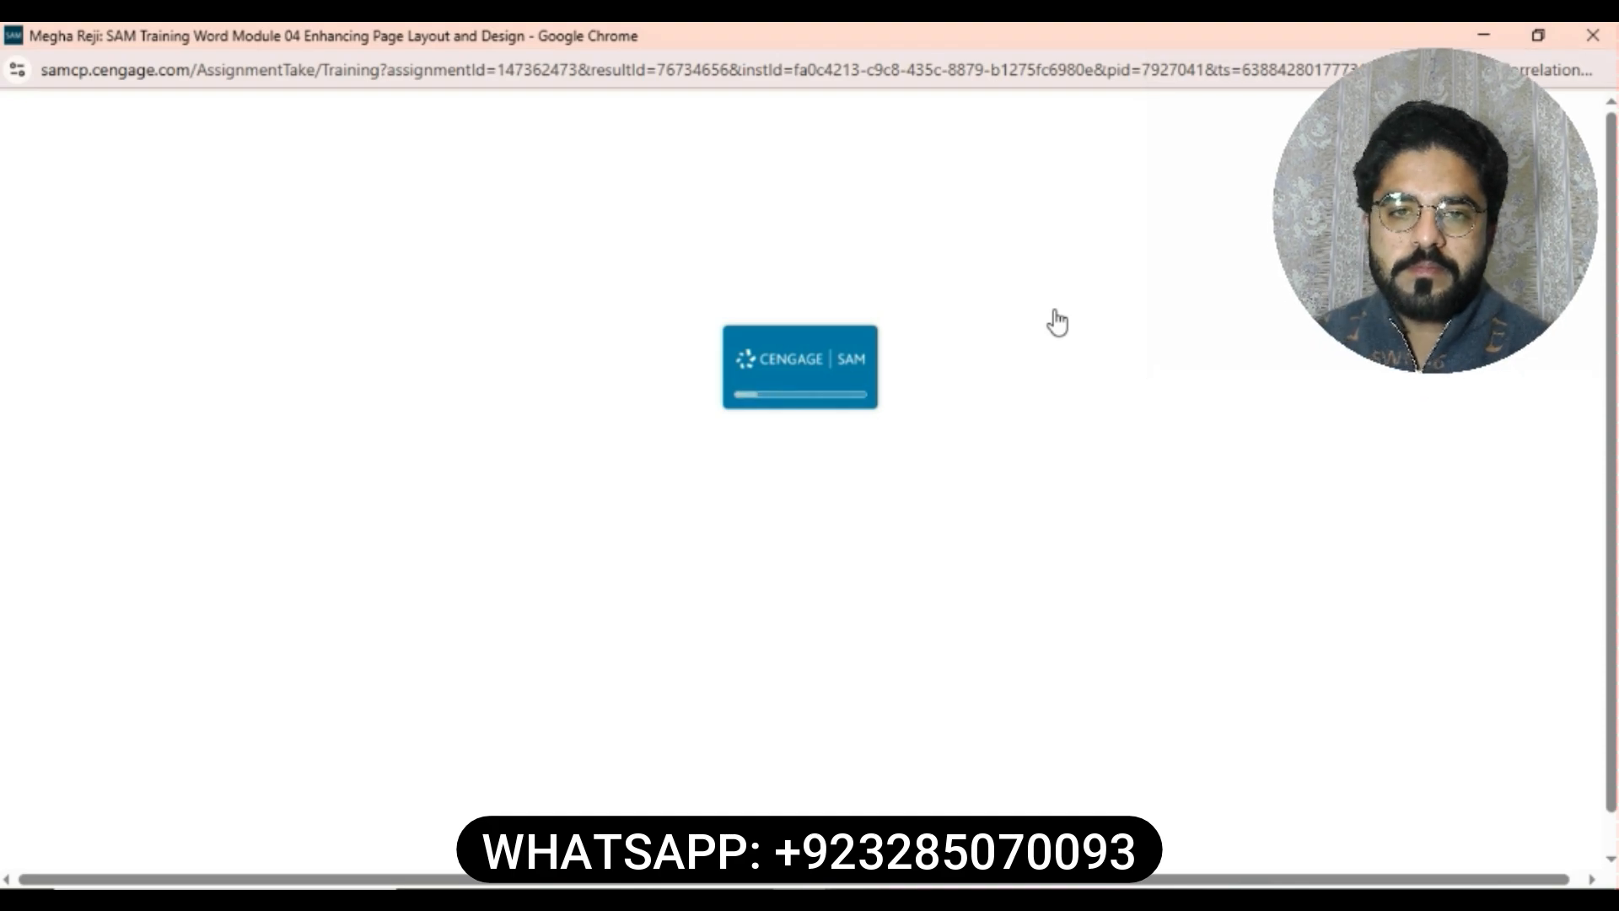
- Insert WordArt with the Fill: Blue, Accent color 1; Shadow style in the blank paragraph at the document's start
{"action": "left_click", "coordinate": [1000, 176]}
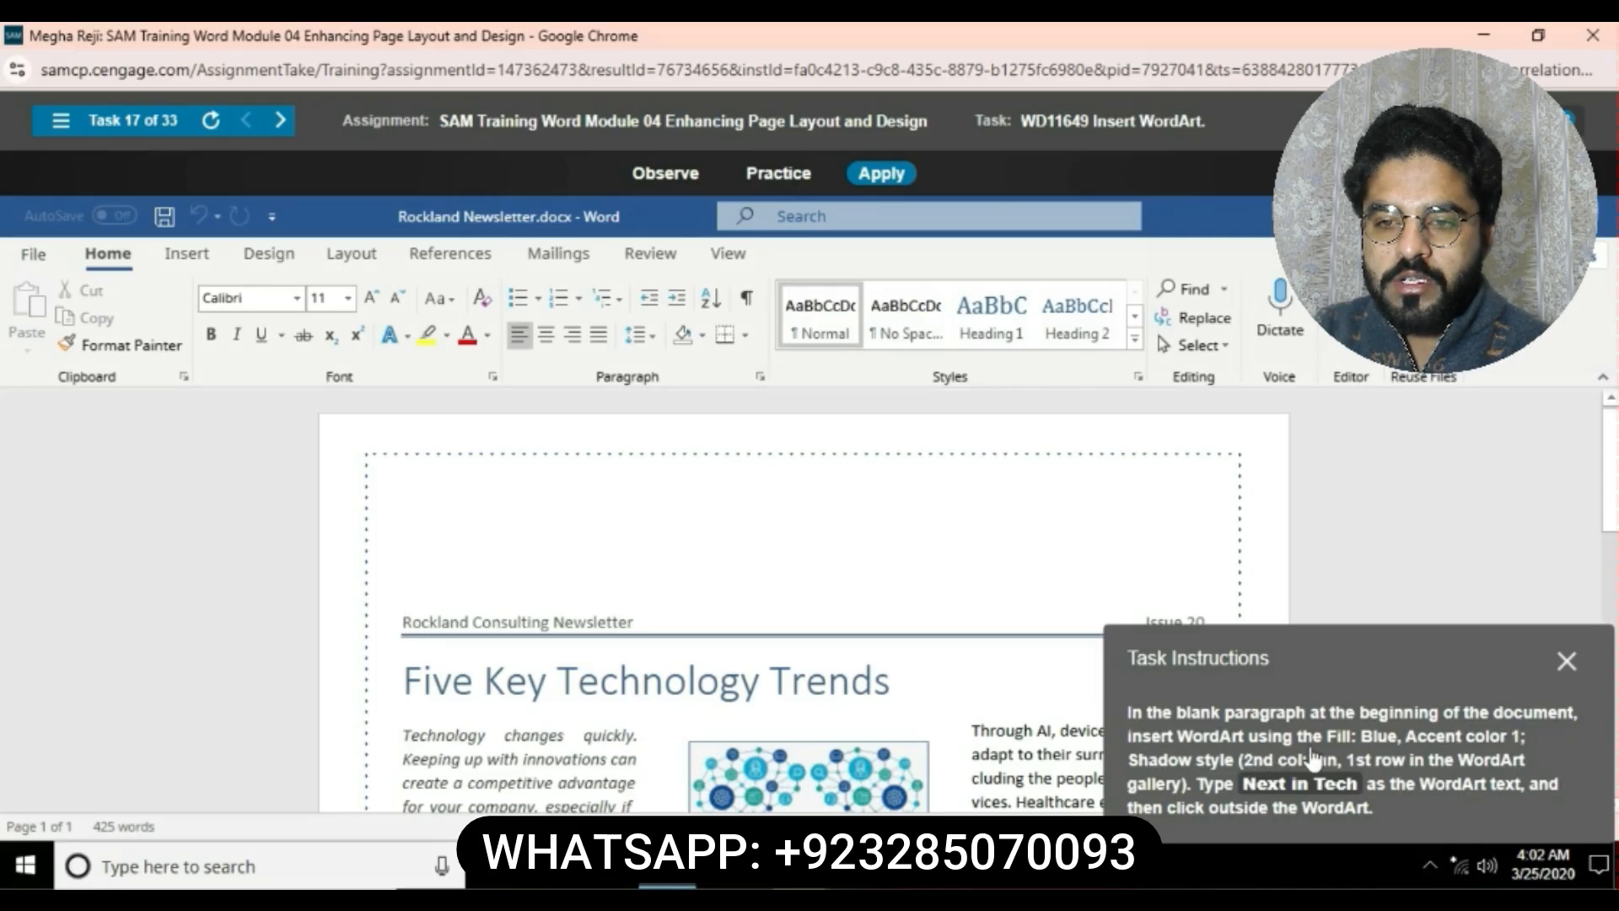
{"action": "left_click", "coordinate": [215, 258]}
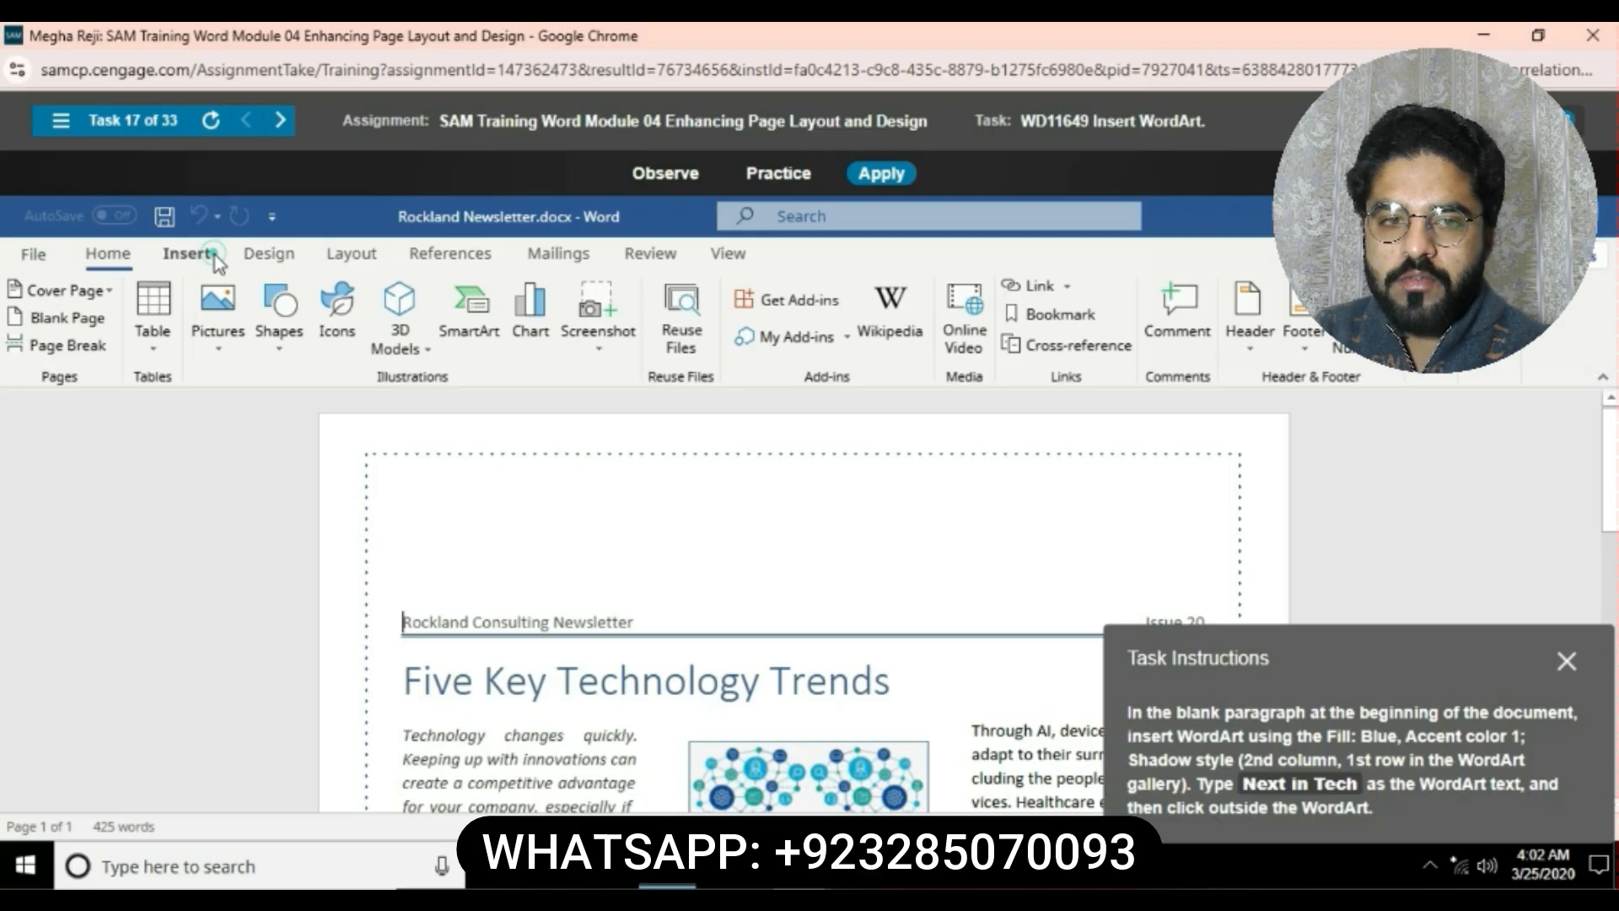
{"action": "left_click", "coordinate": [213, 256]}
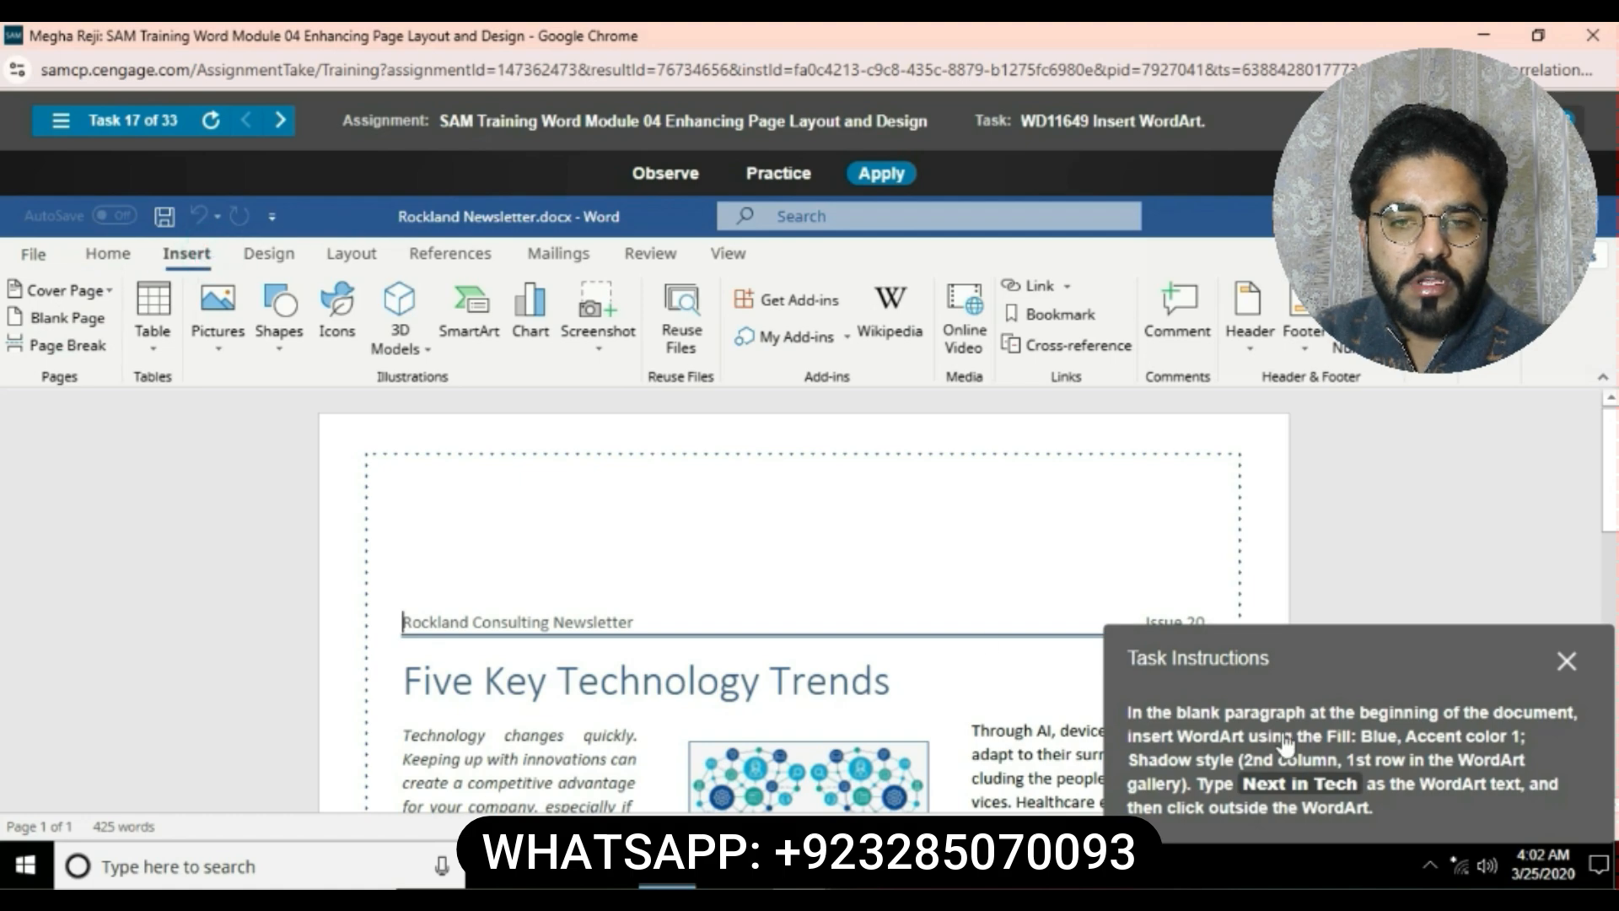
{"action": "scroll", "coordinate": [460, 569], "scroll_direction": "down", "scroll_amount": 1}
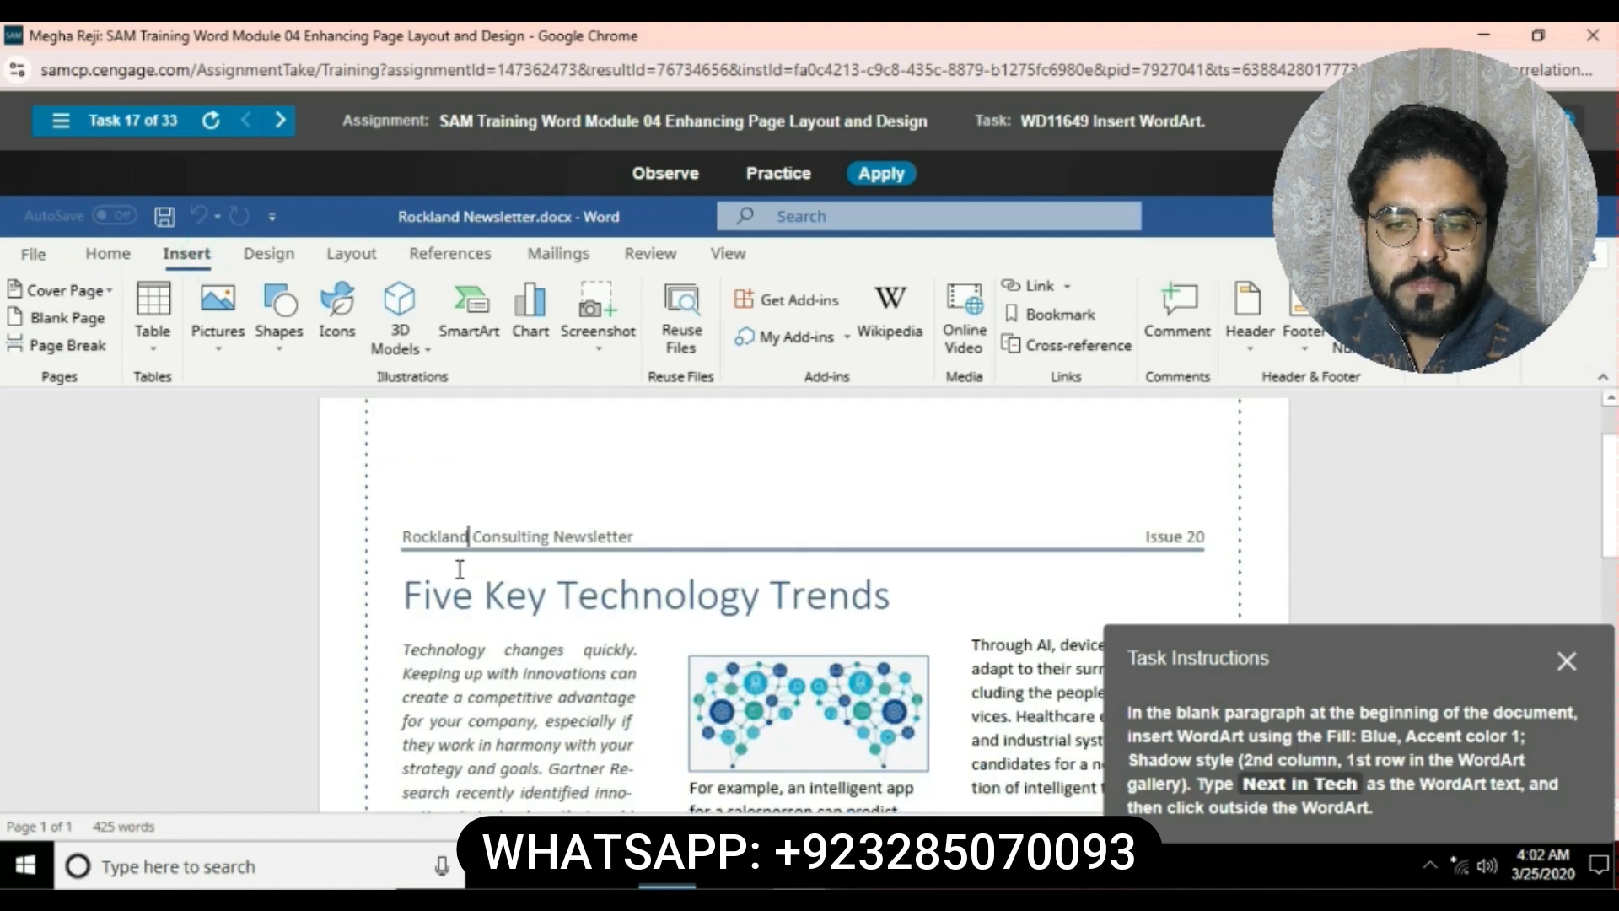
{"action": "scroll", "coordinate": [460, 569], "scroll_direction": "up", "scroll_amount": 1}
{"action": "left_click", "coordinate": [398, 506]}
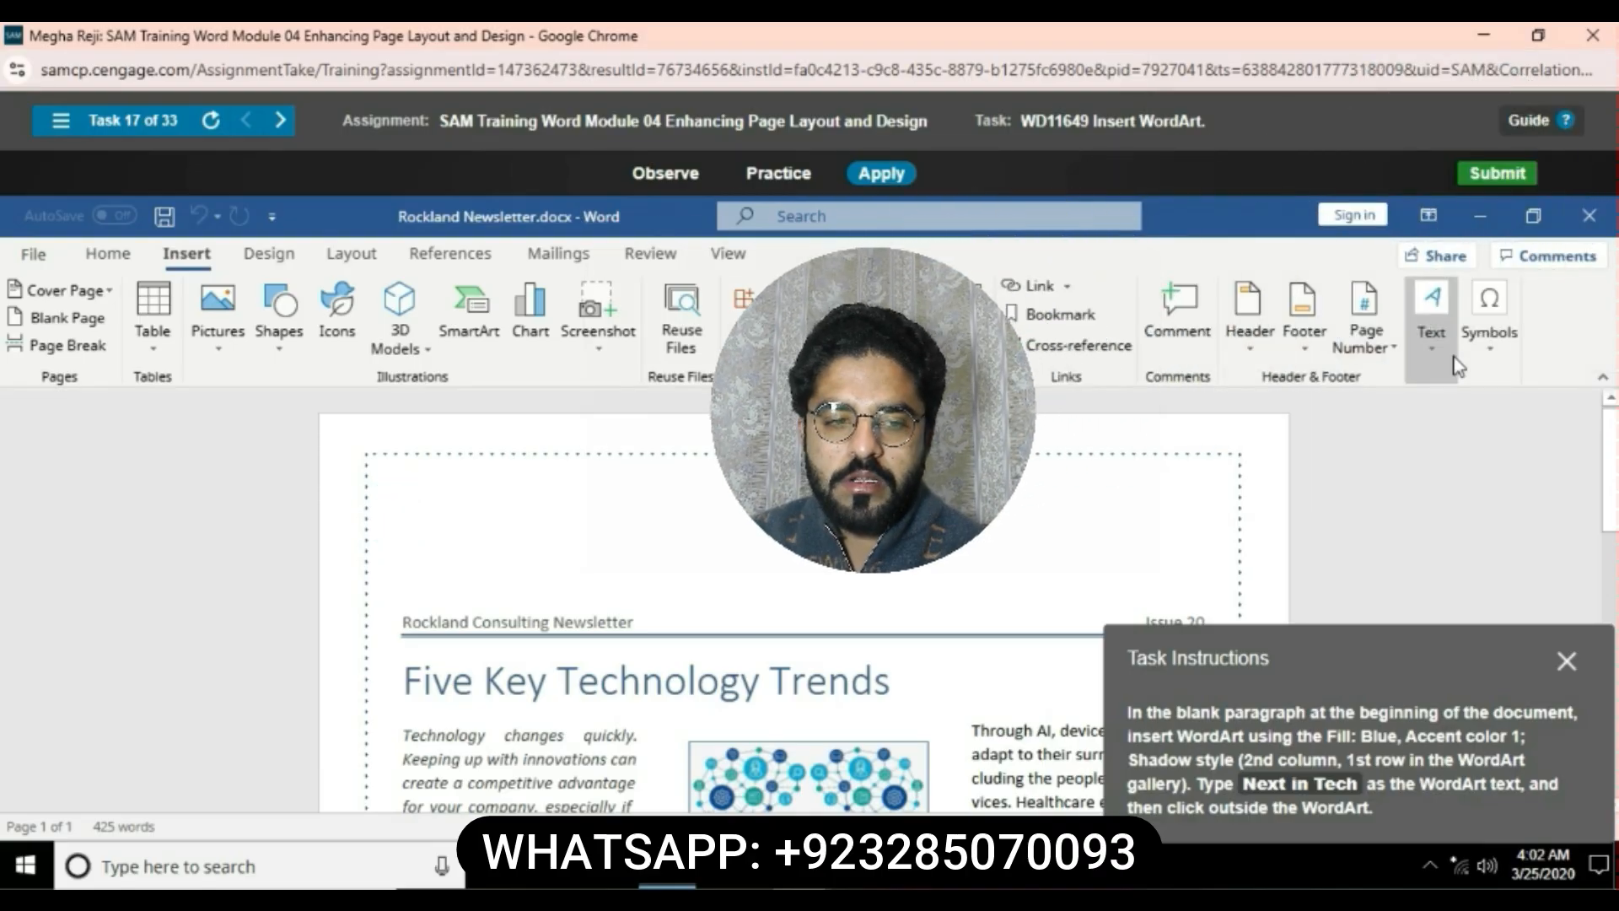
{"action": "left_click", "coordinate": [1434, 352]}
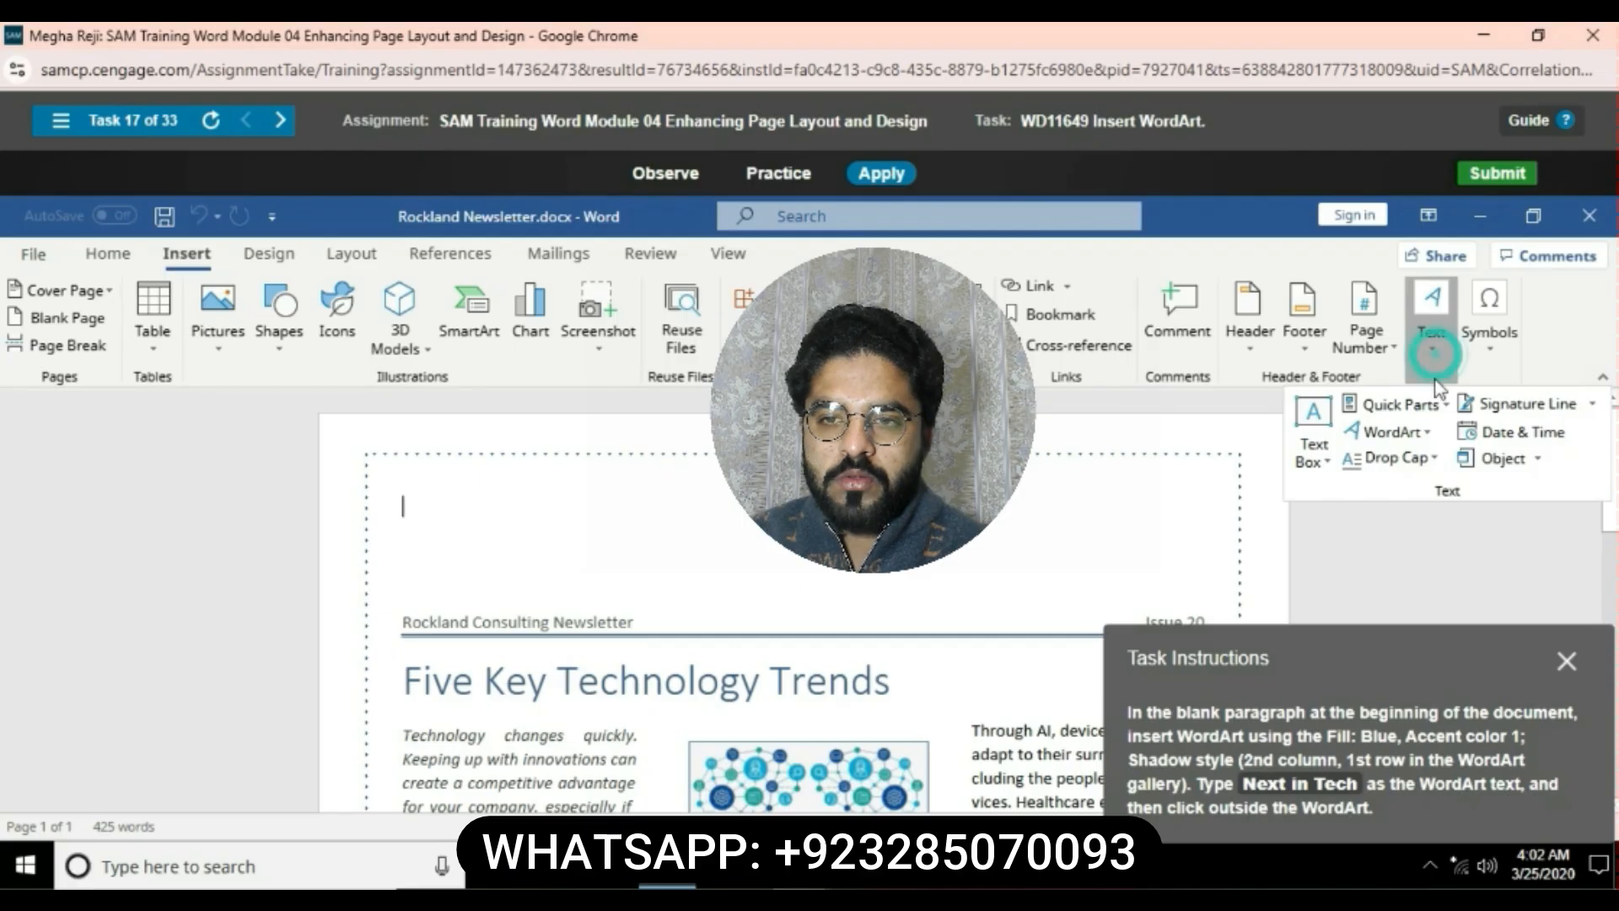
{"action": "left_click", "coordinate": [1433, 433]}
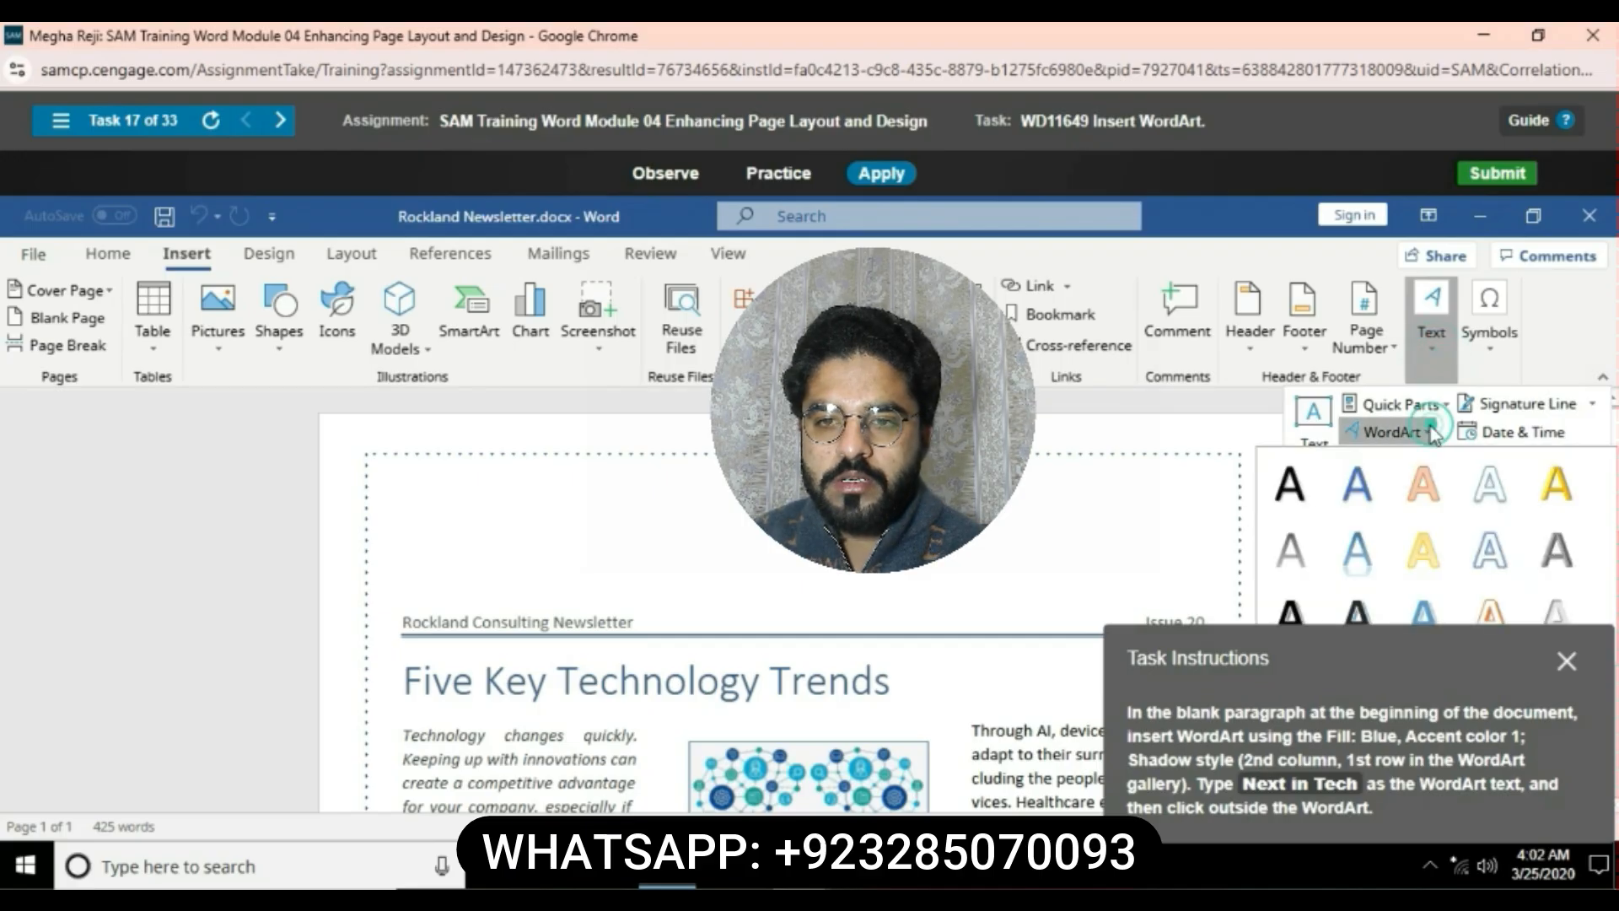
{"action": "left_click", "coordinate": [1357, 483]}
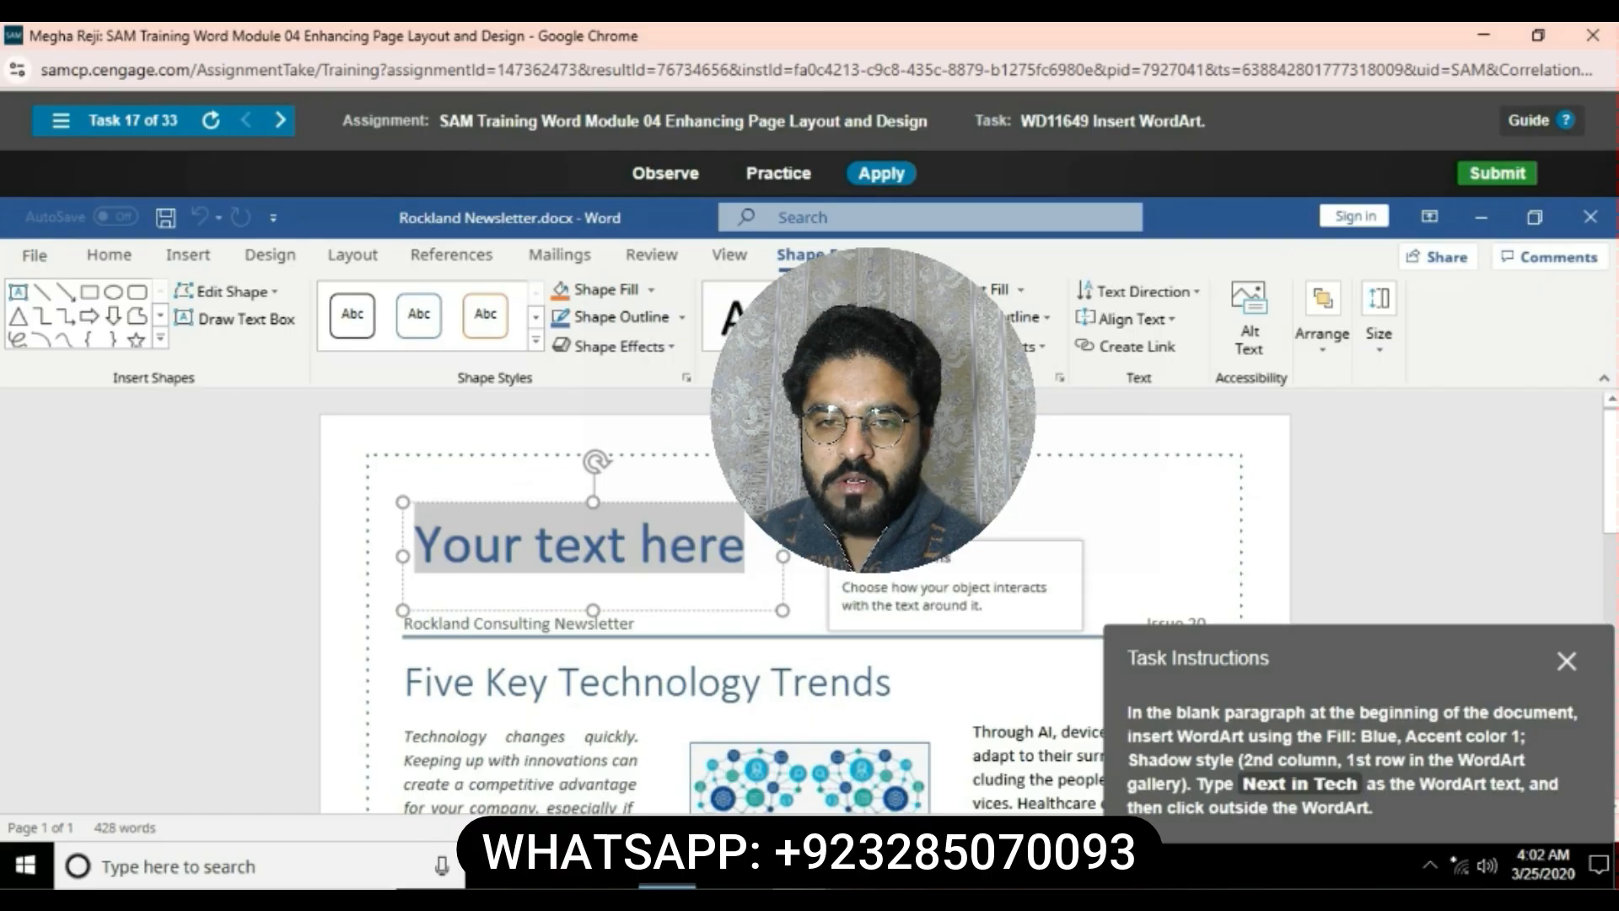
- Replace the WordArt placeholder text with Next in Tech and deselect the WordArt
{"action": "key", "text": "Delete"}
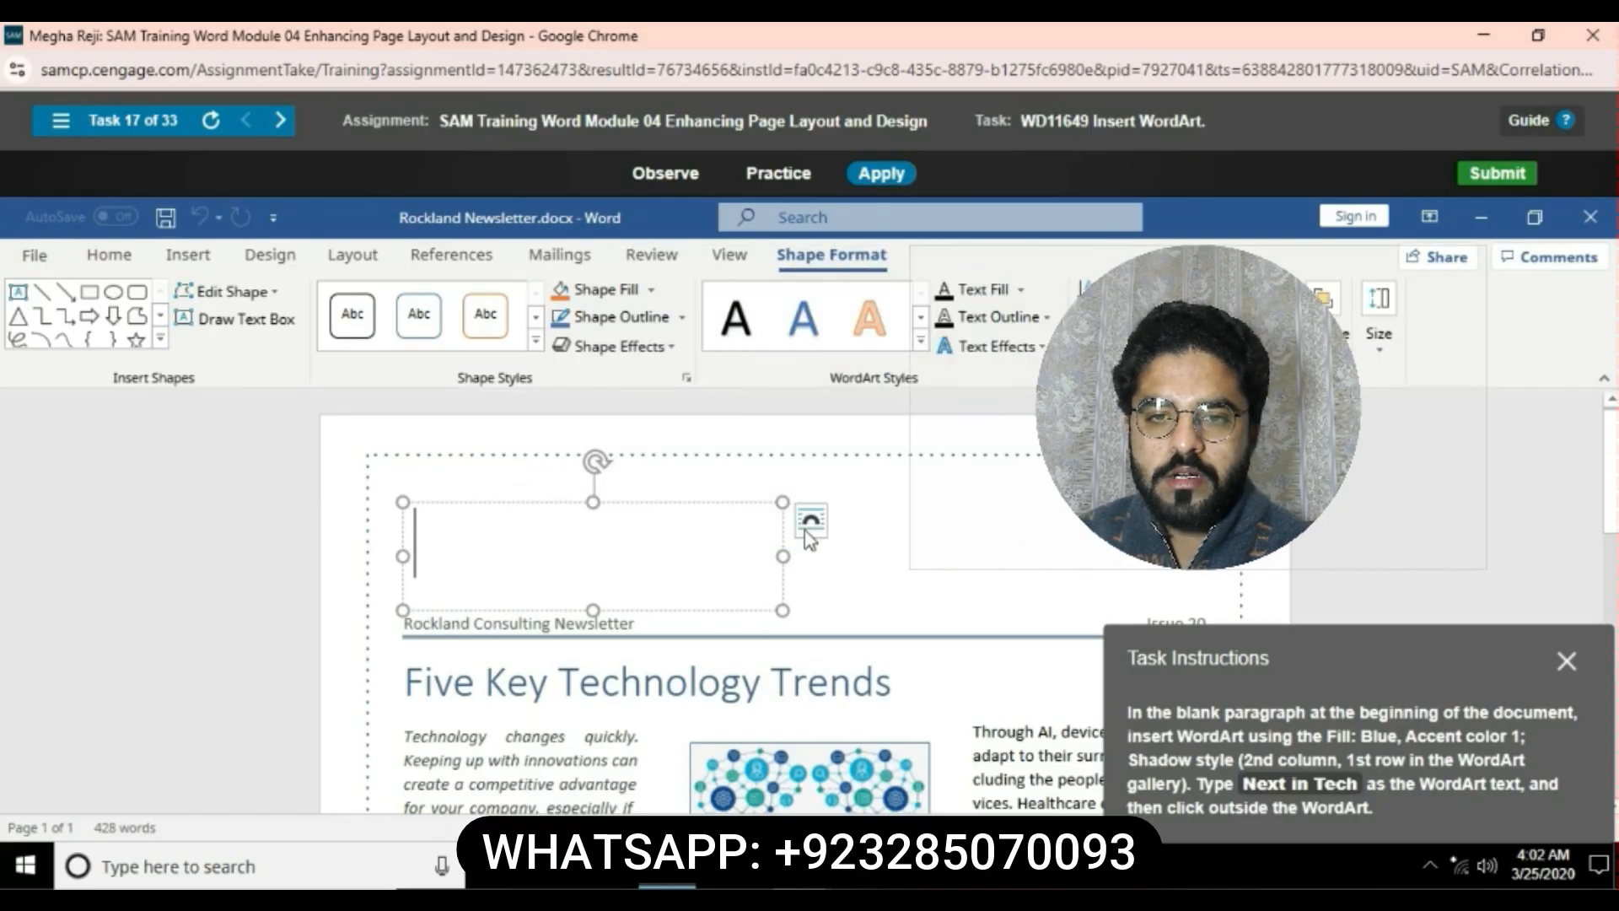
{"action": "type", "text": "Next"}
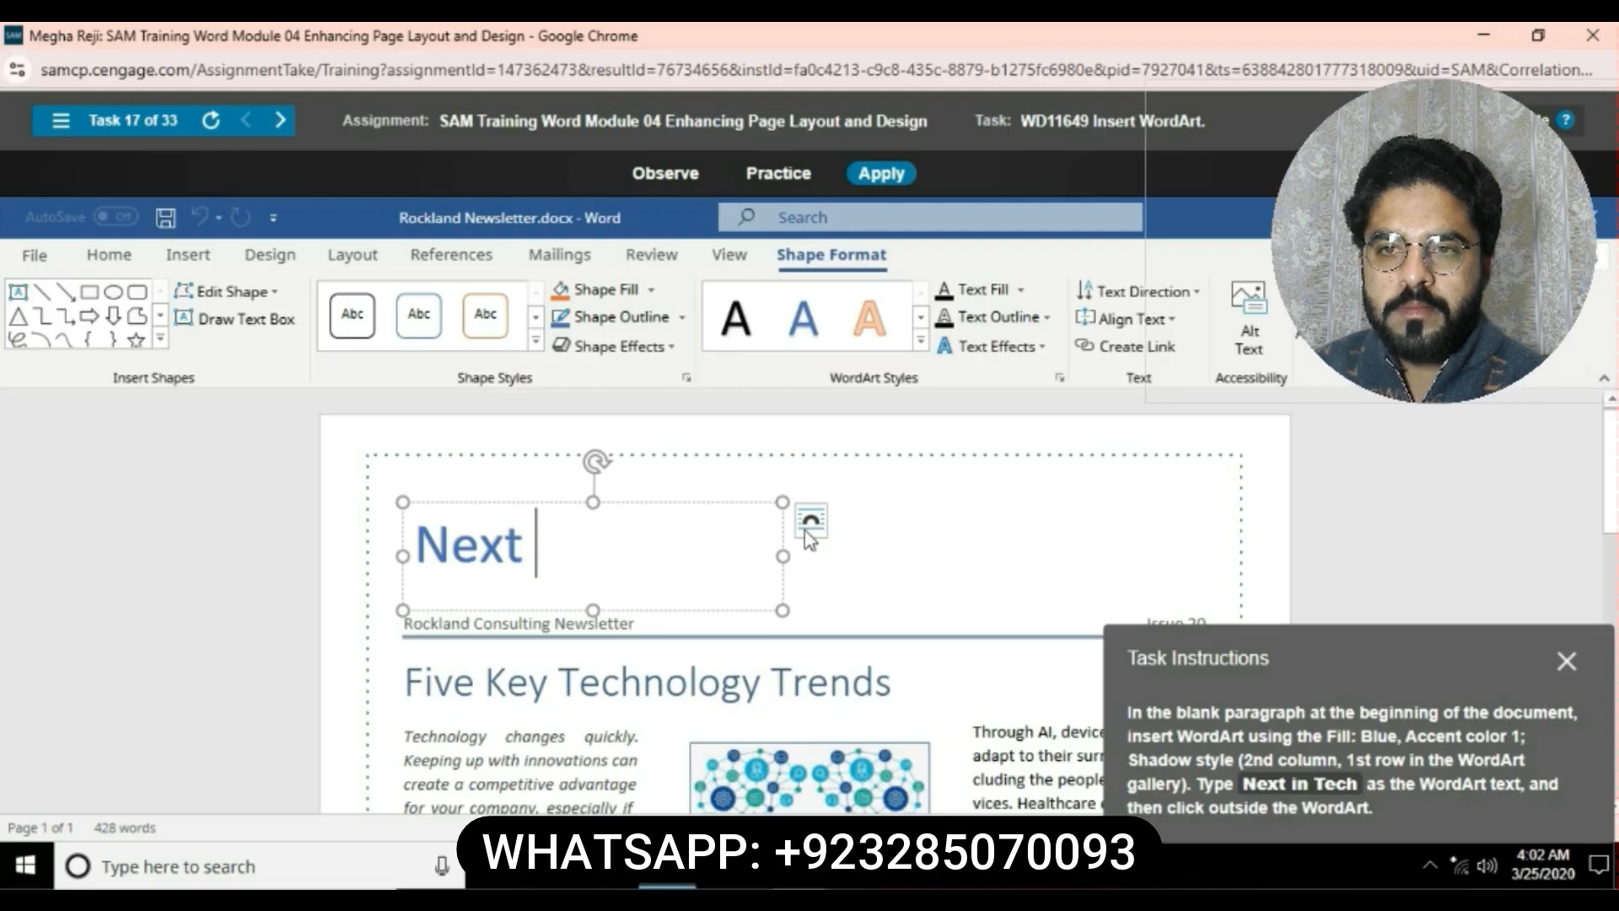
{"action": "type", "text": " in T"}
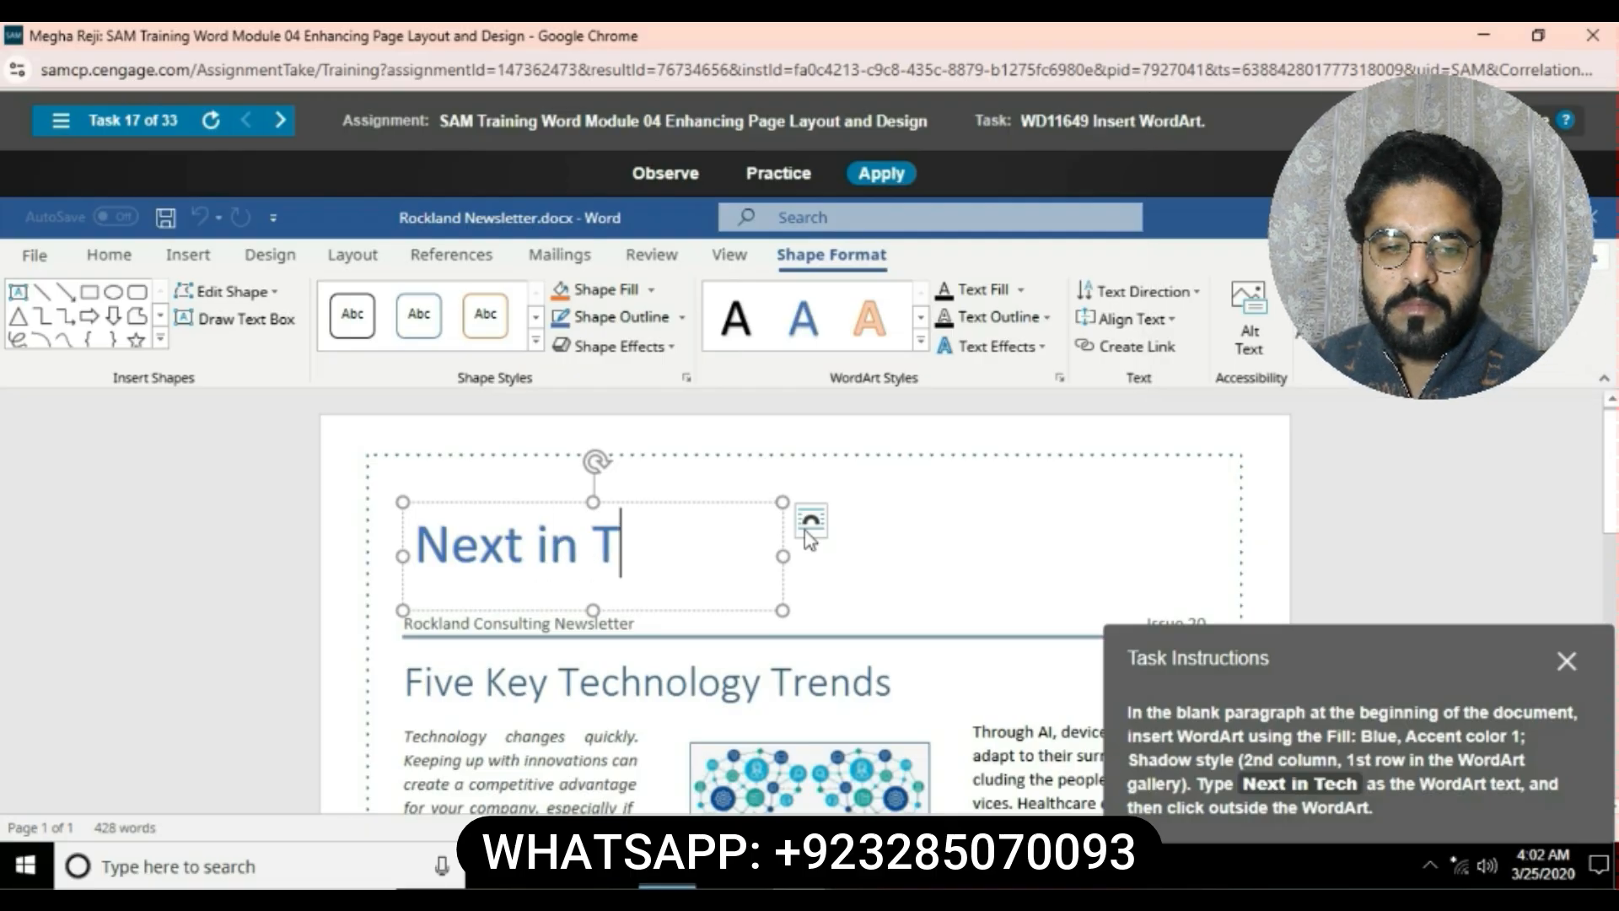
{"action": "type", "text": "ech"}
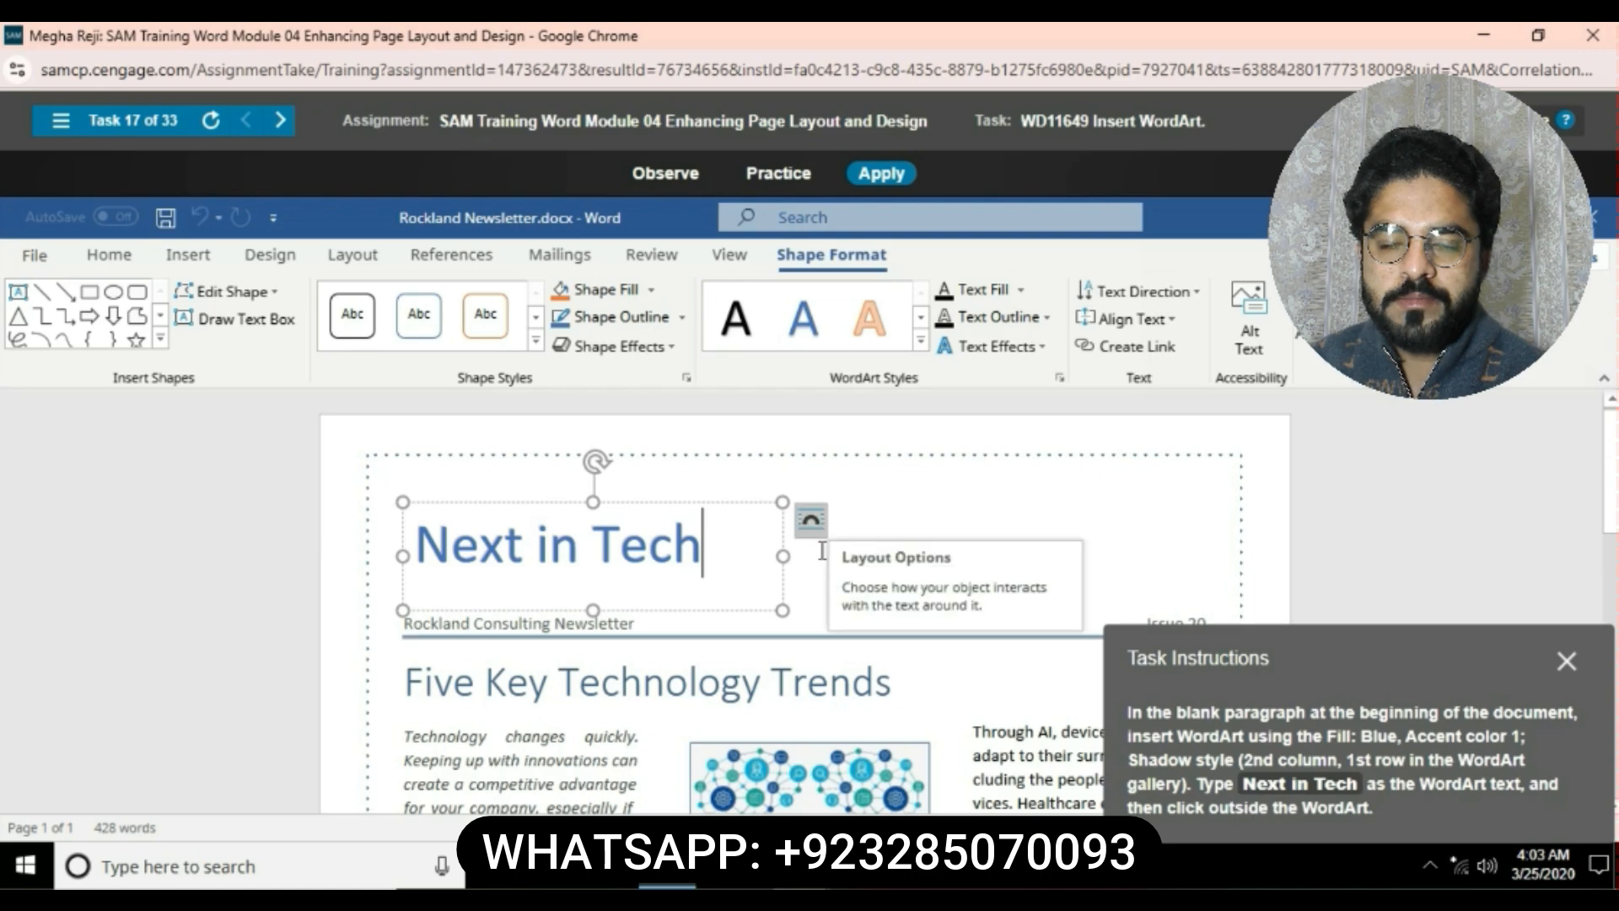
{"action": "left_click", "coordinate": [847, 573]}
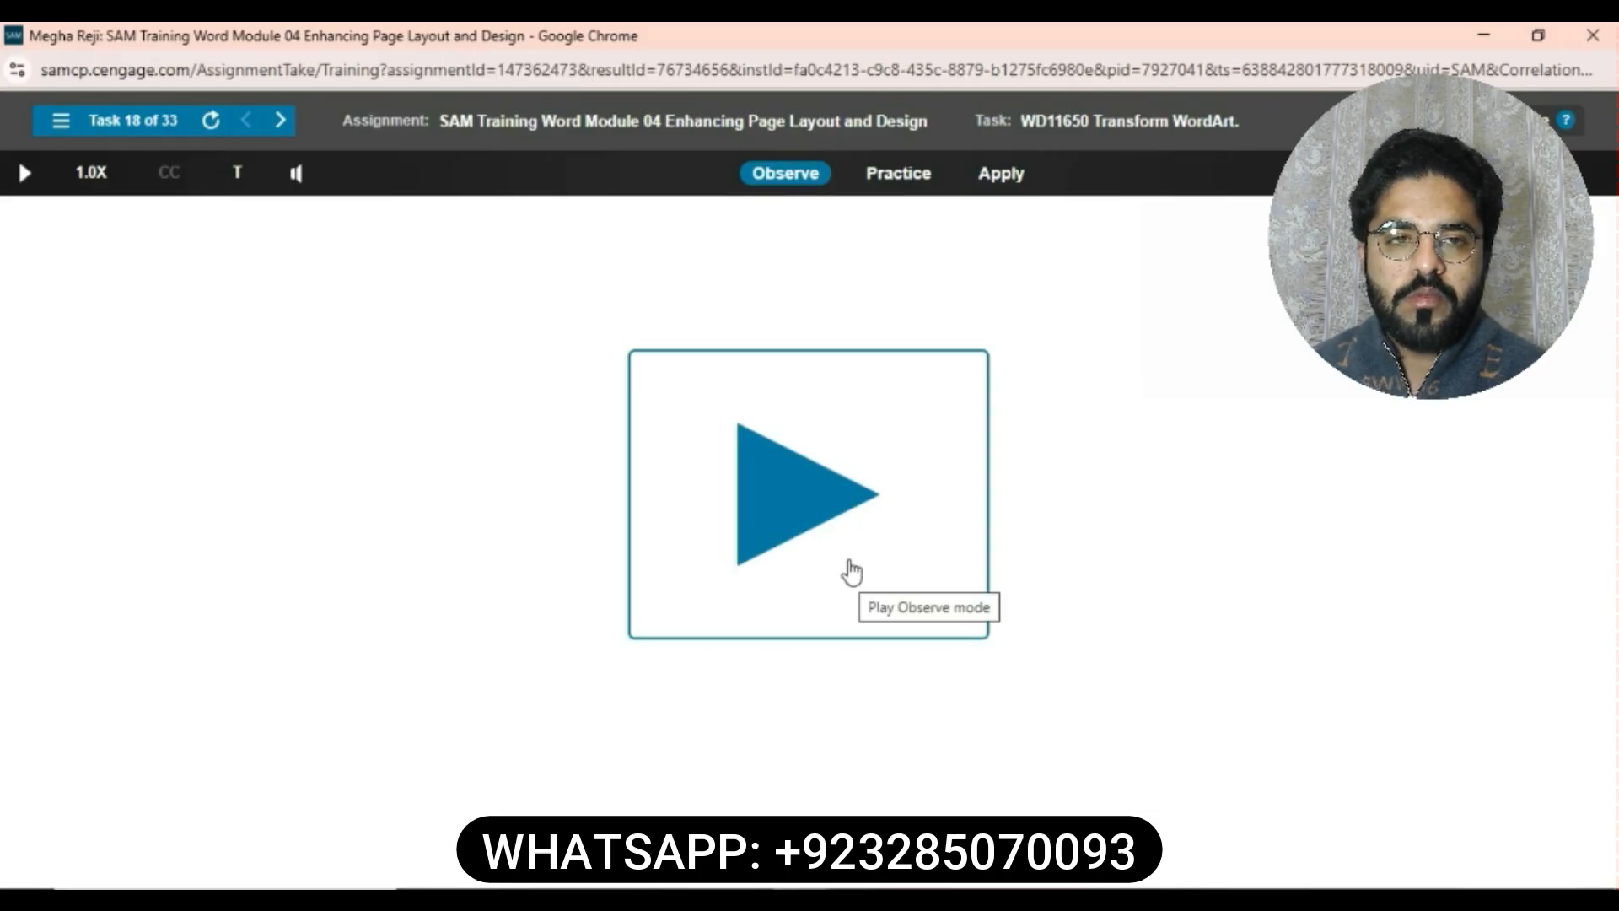
- Transform the Next in Tech WordArt with the Wave: Down warp effect and deselect it
{"action": "left_click", "coordinate": [1003, 172]}
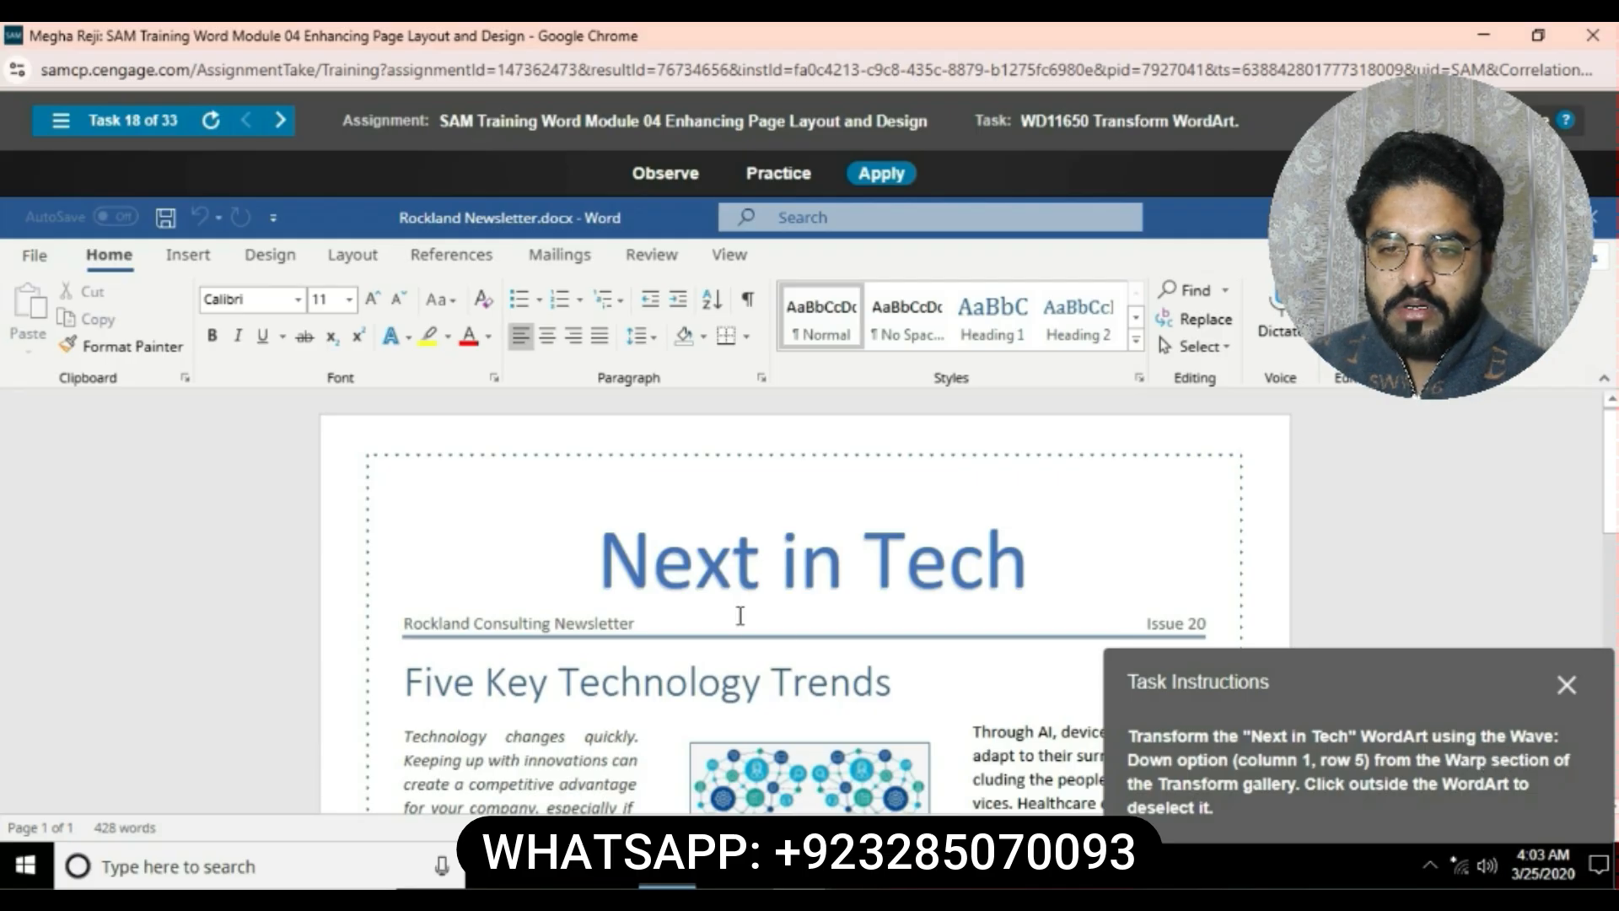
{"action": "left_click", "coordinate": [603, 573]}
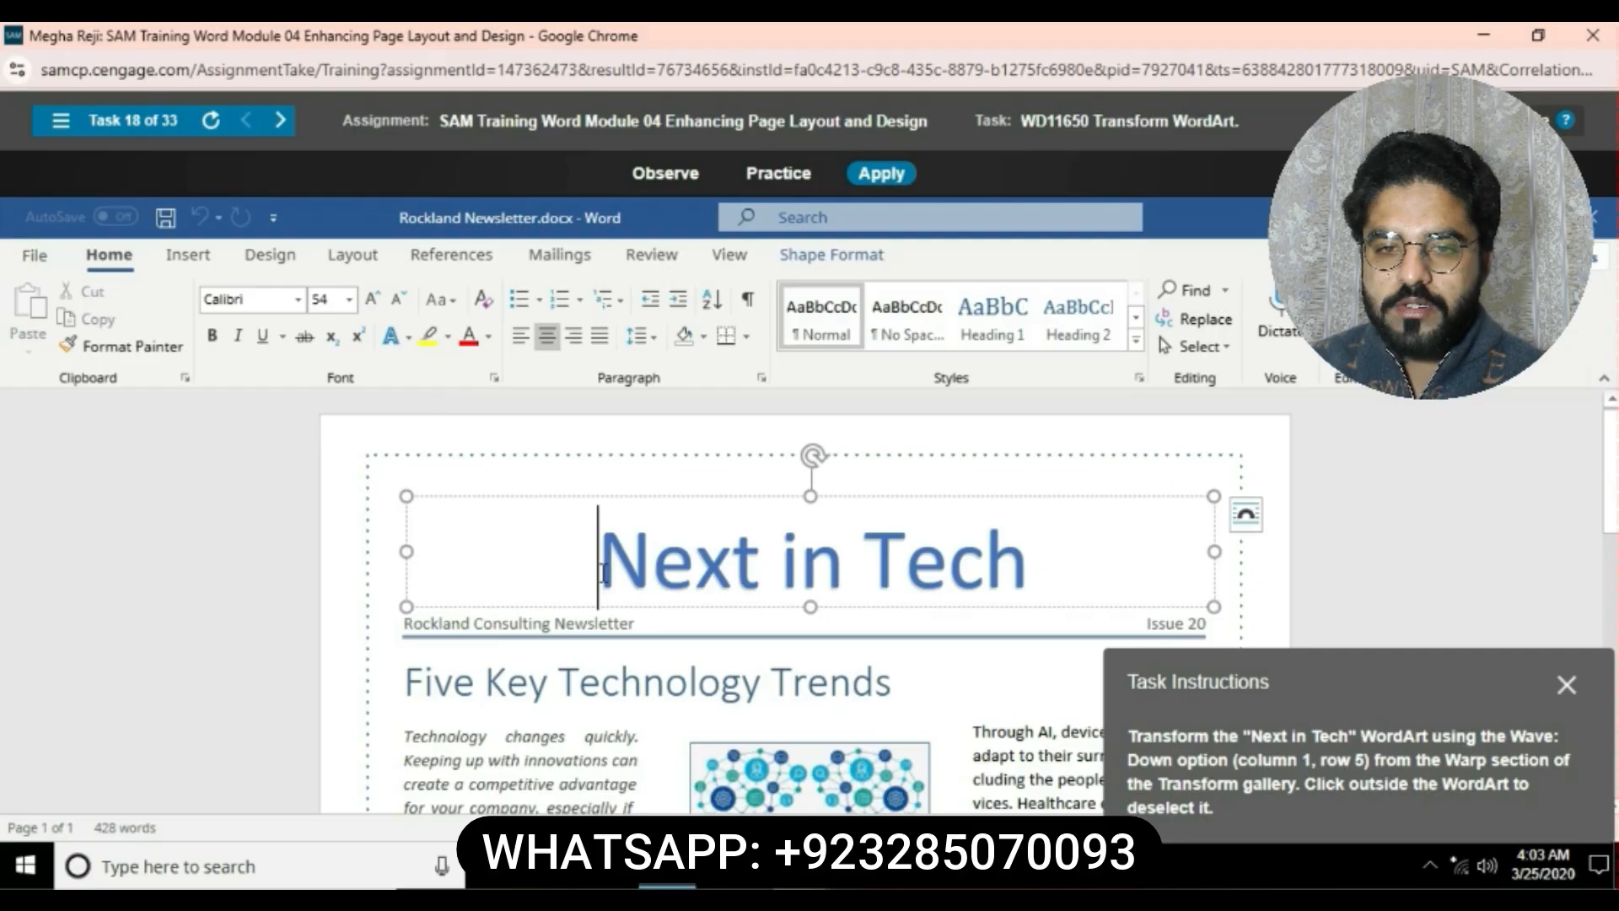
{"action": "left_click_drag", "start_coordinate": [603, 574], "coordinate": [1031, 581]}
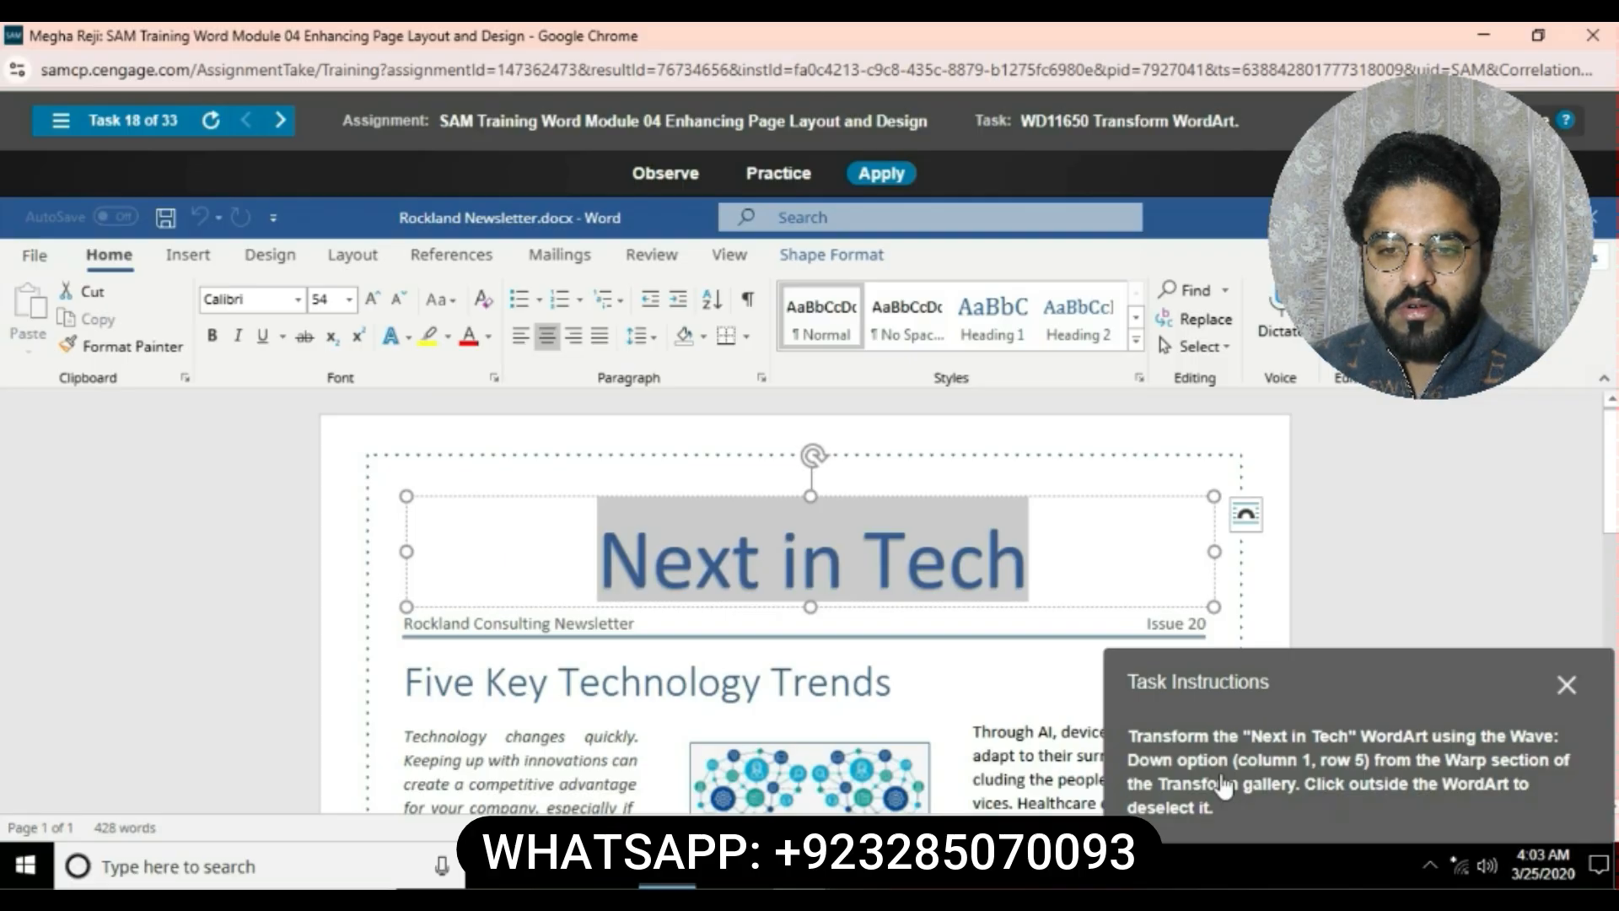
{"action": "left_click", "coordinate": [850, 267]}
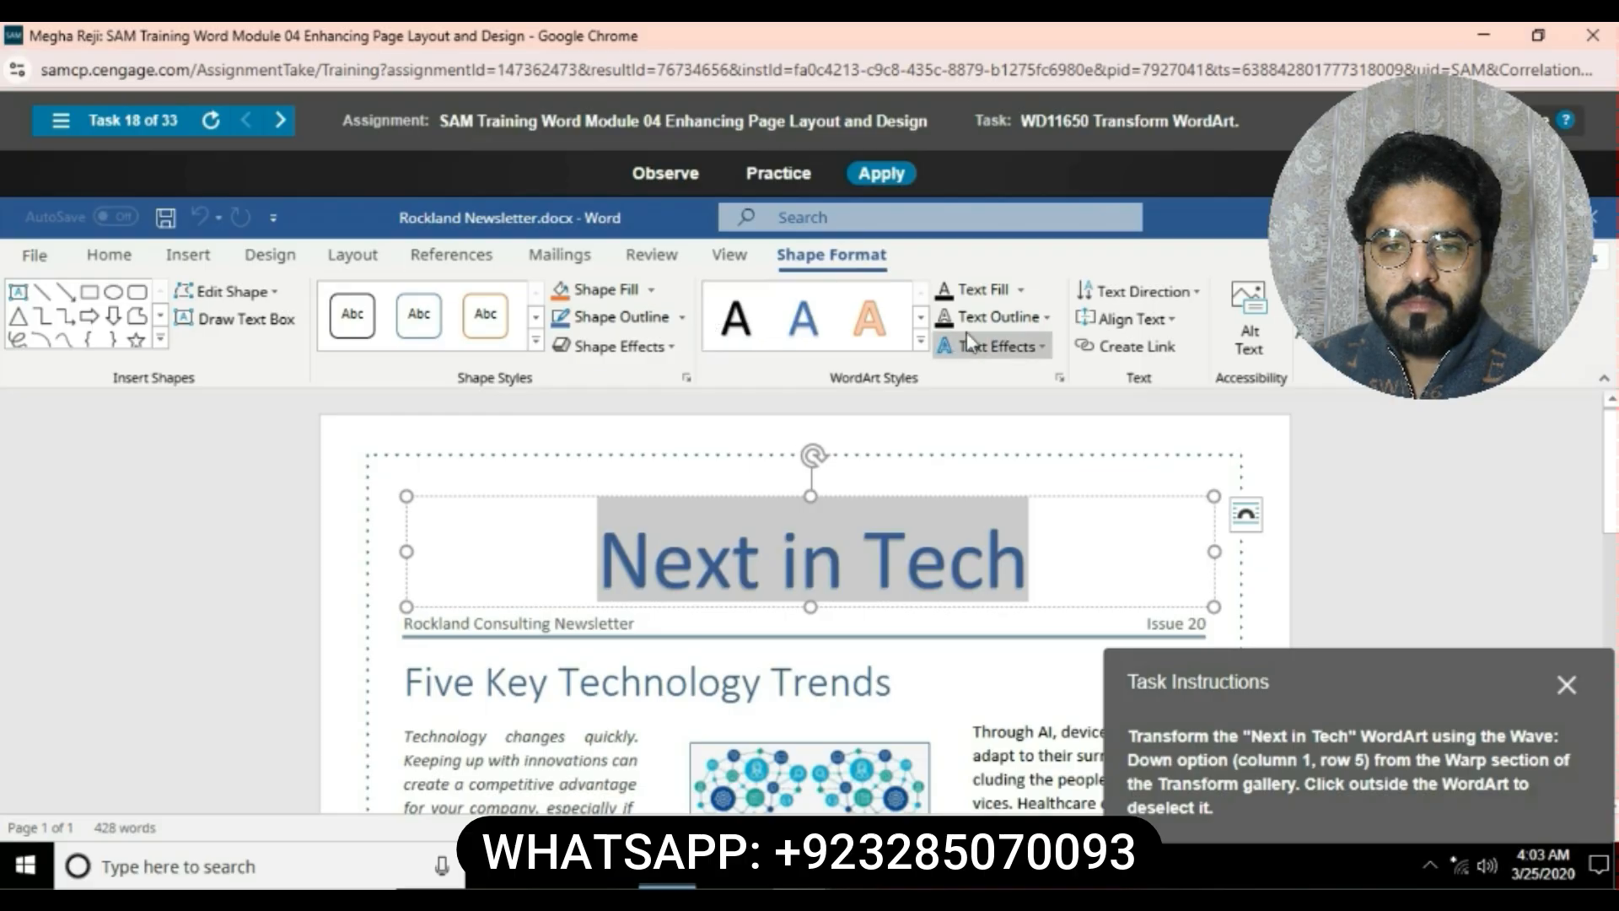
{"action": "left_click", "coordinate": [1042, 346]}
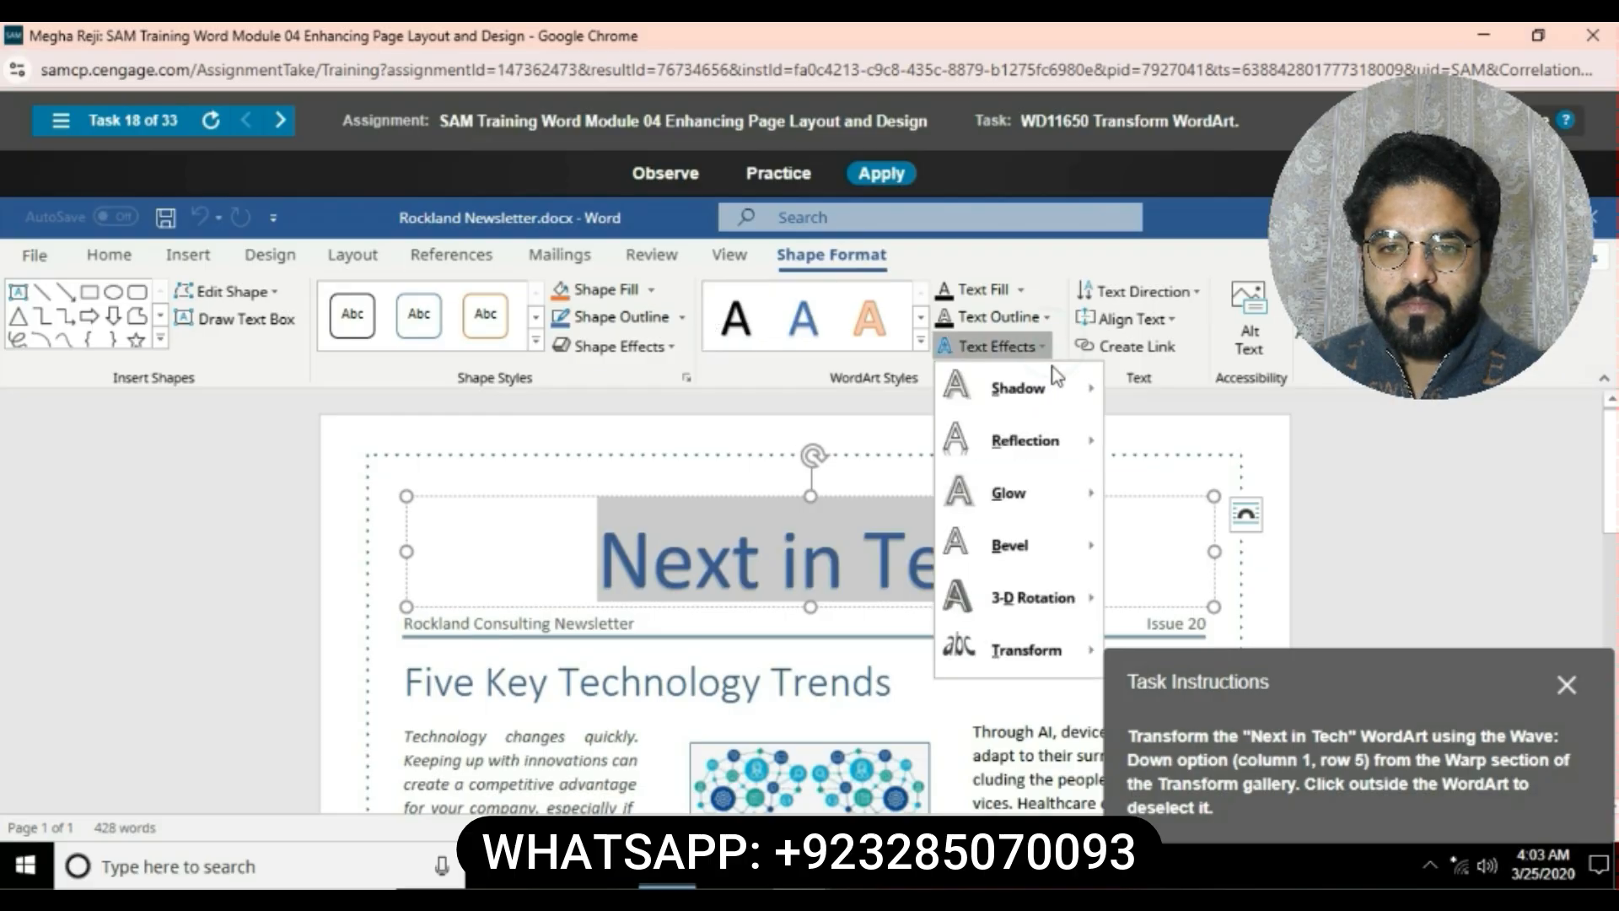
{"action": "mouse_move", "coordinate": [1032, 588]}
{"action": "mouse_move", "coordinate": [1049, 649]}
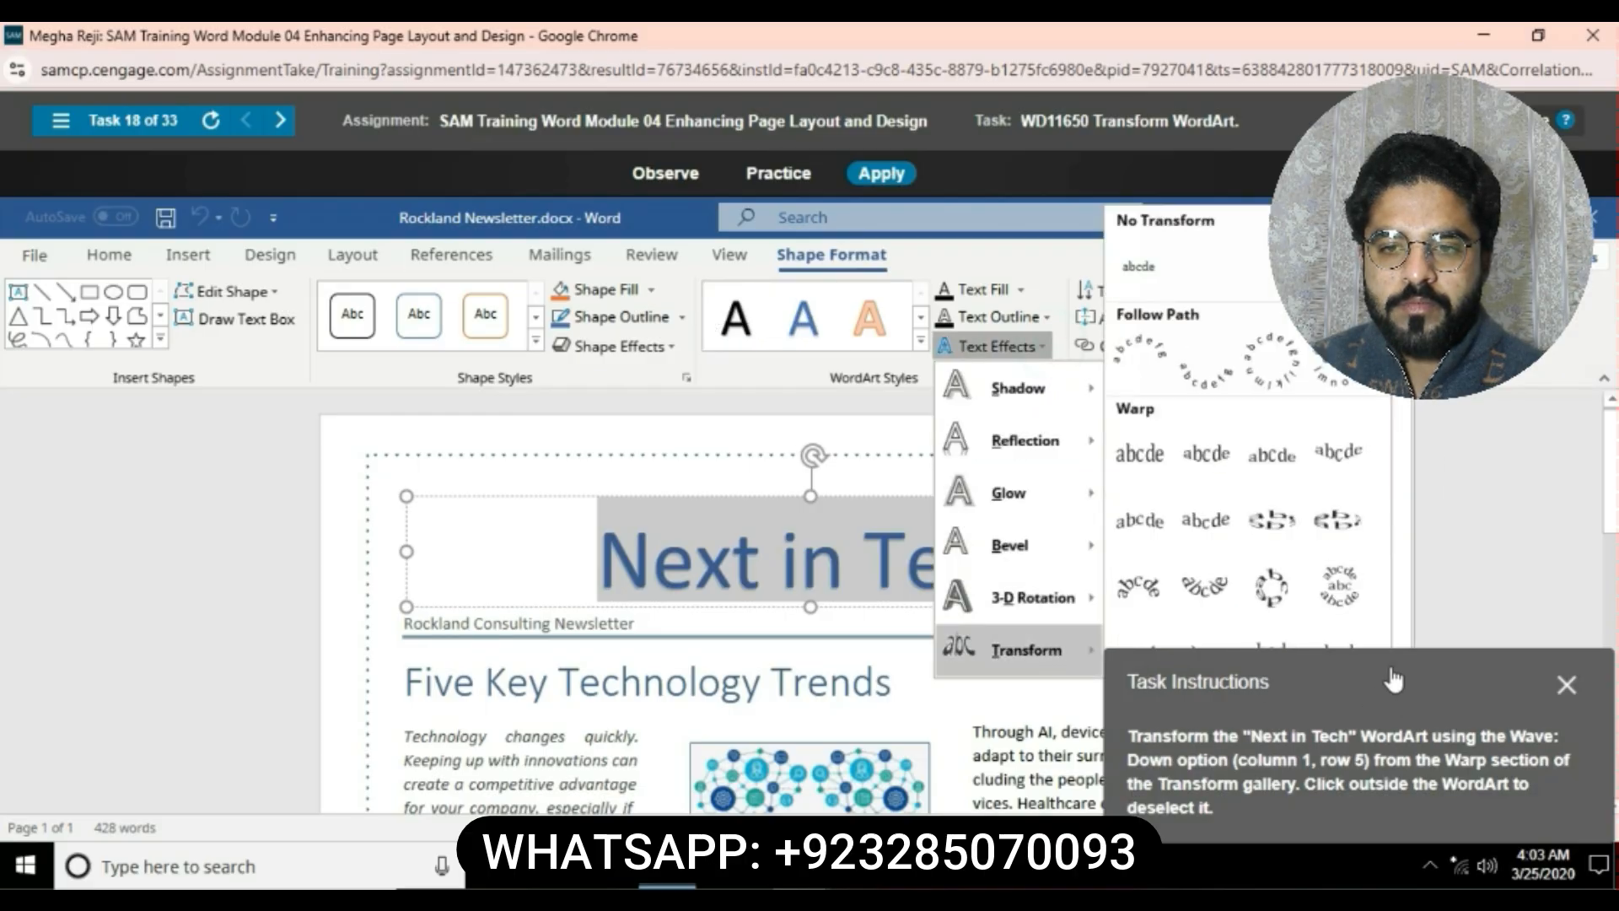
{"action": "left_click_drag", "start_coordinate": [1389, 666], "coordinate": [311, 735]}
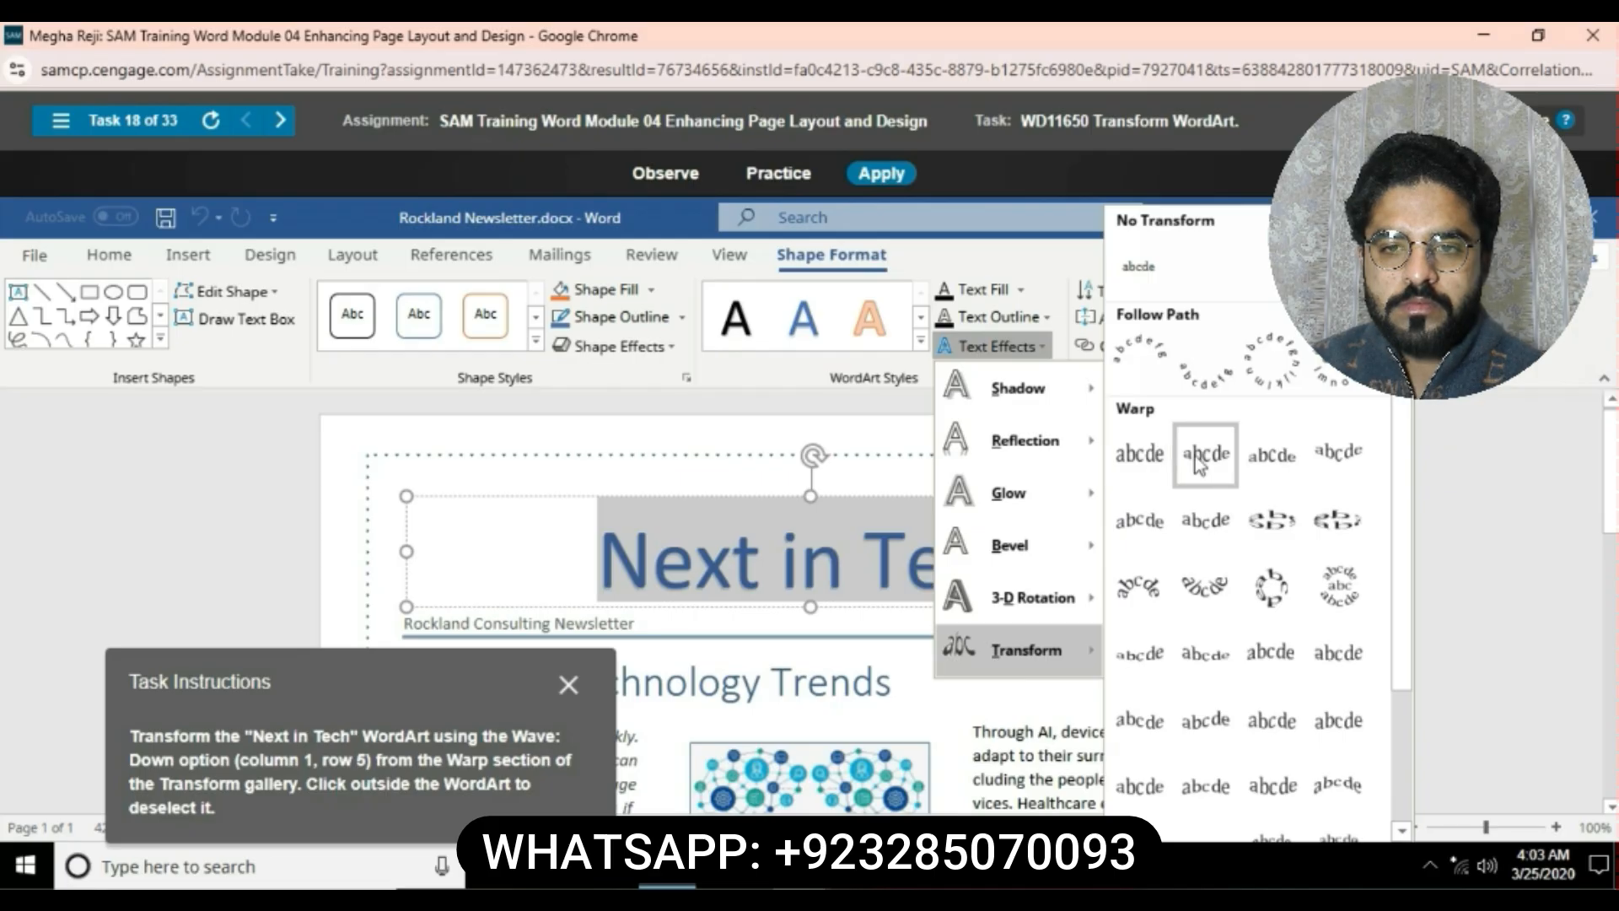
{"action": "left_click", "coordinate": [1140, 721]}
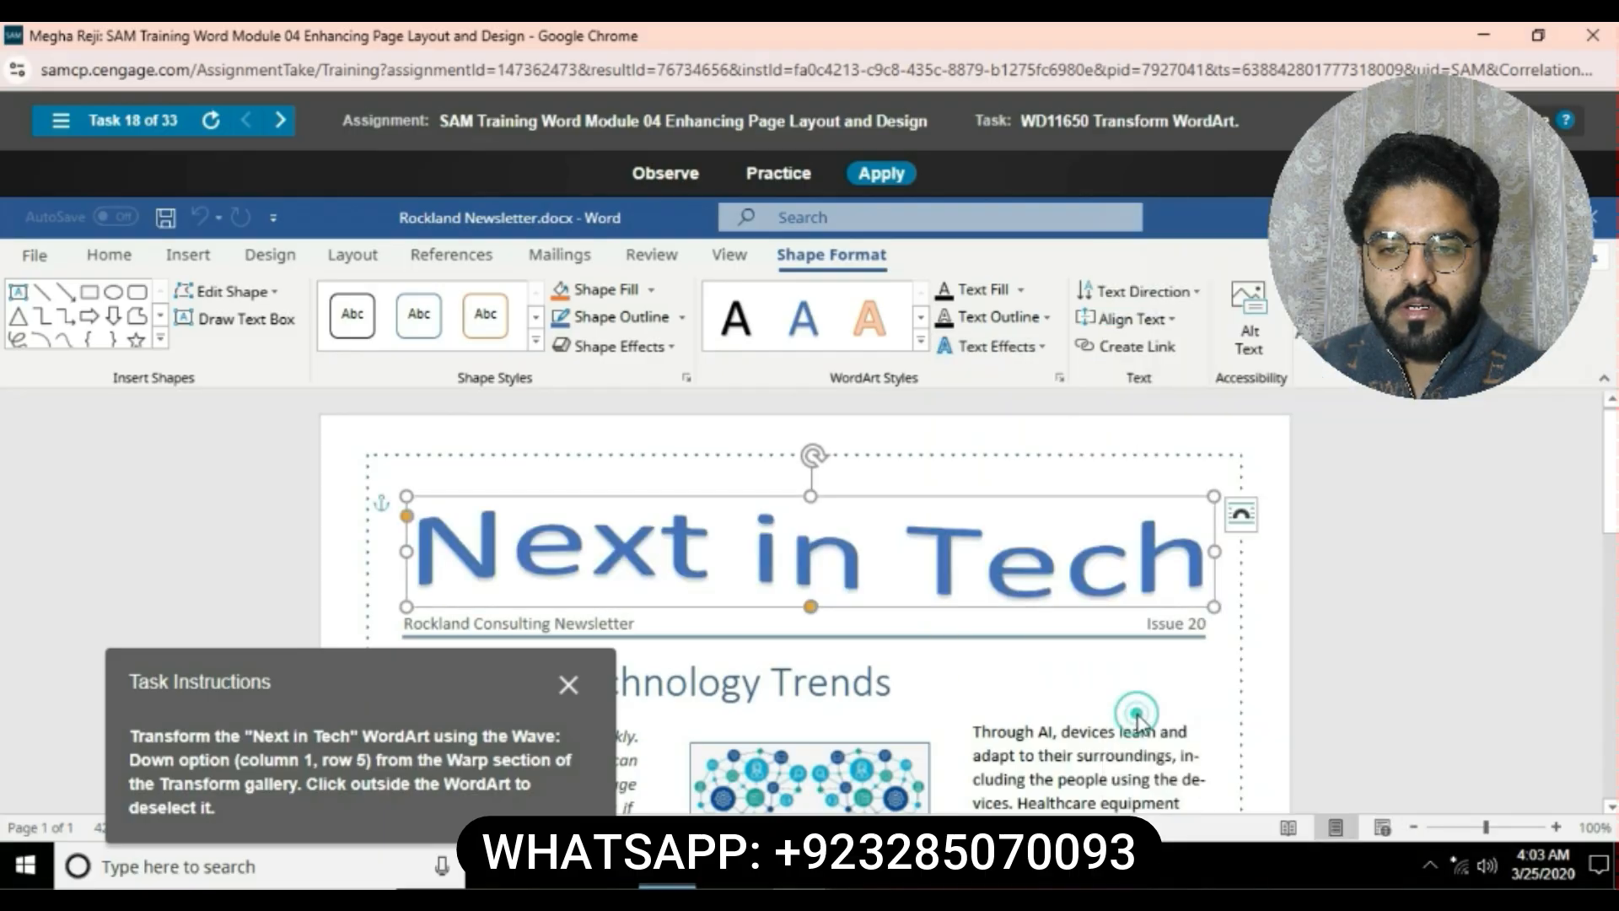
{"action": "left_click", "coordinate": [1203, 666]}
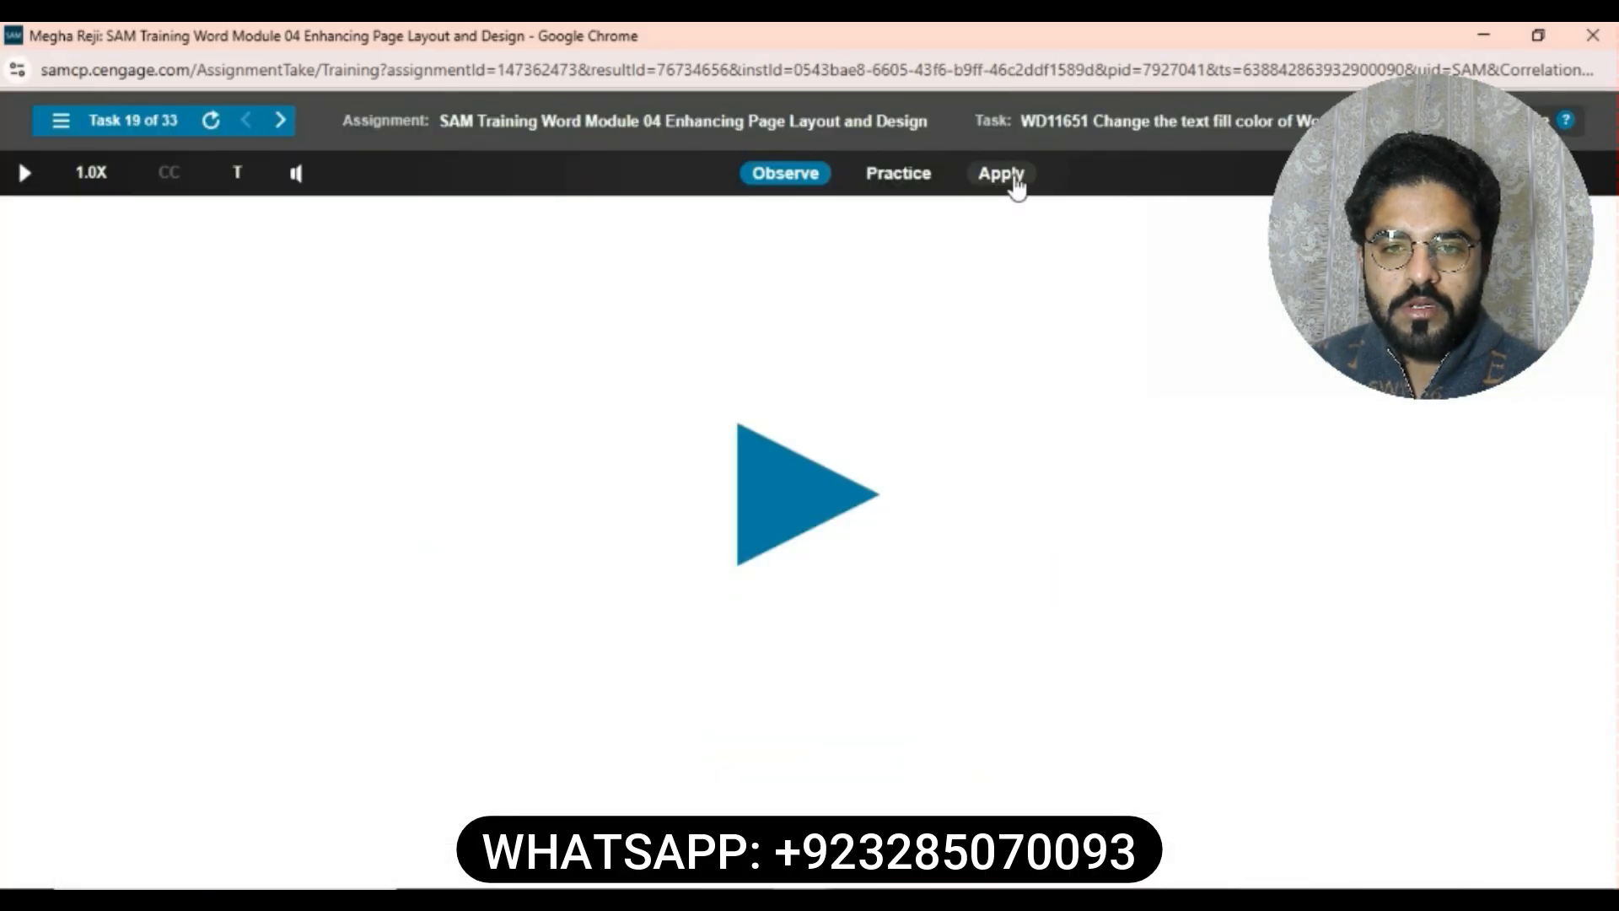
- Change the text fill of the Next in Tech WordArt to Orange, Accent 2 from the theme colors
{"action": "left_click", "coordinate": [1012, 179]}
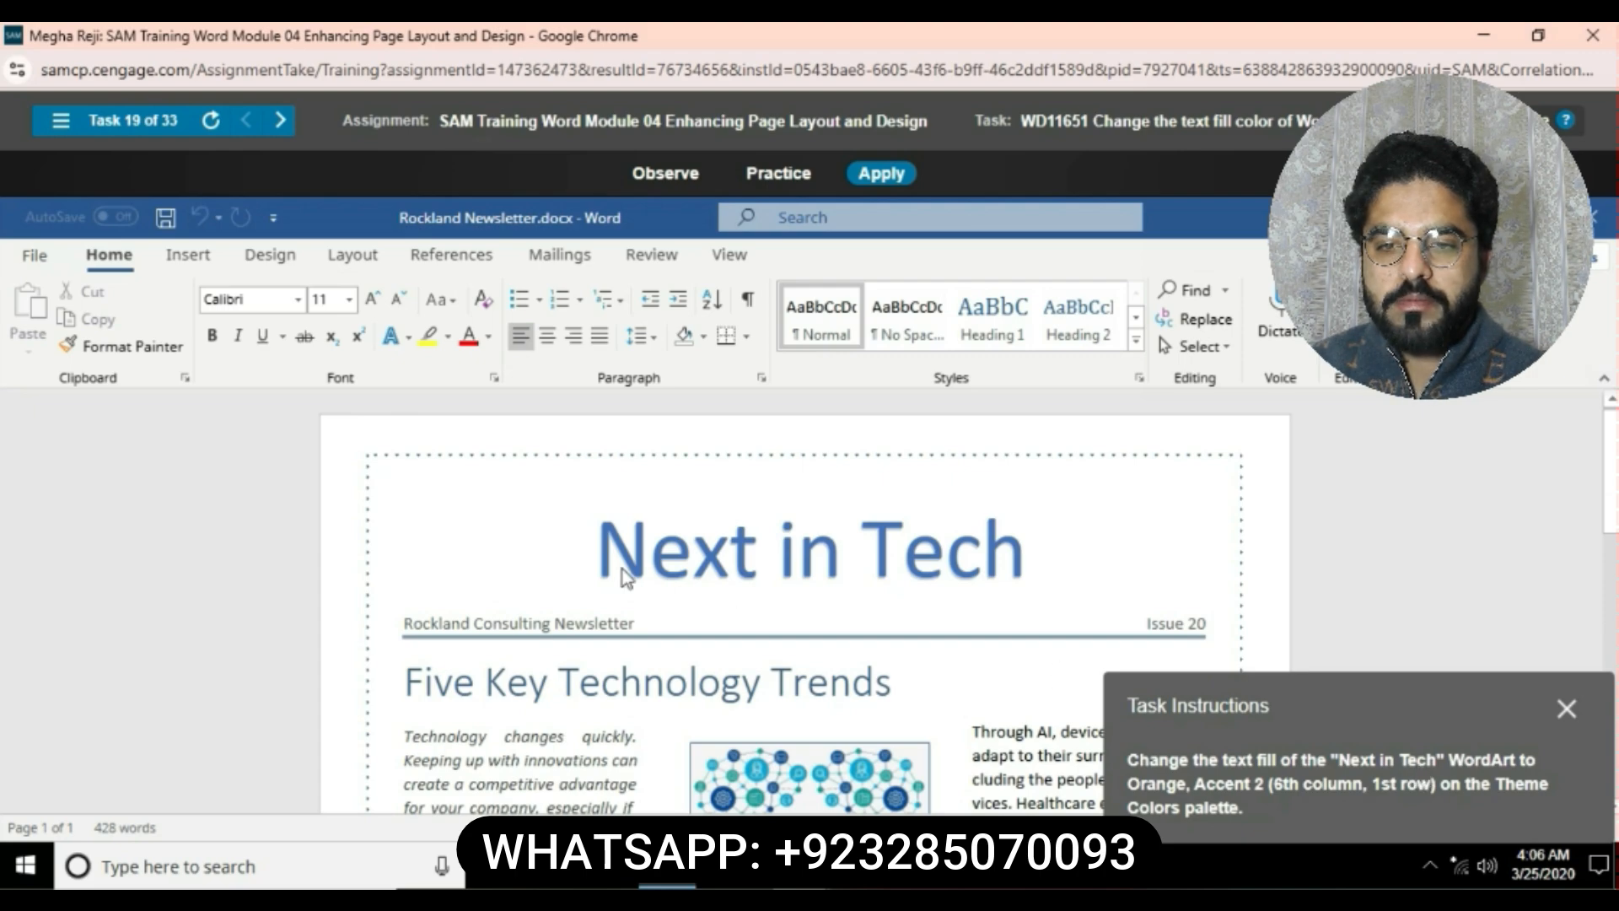
{"action": "left_click", "coordinate": [604, 550]}
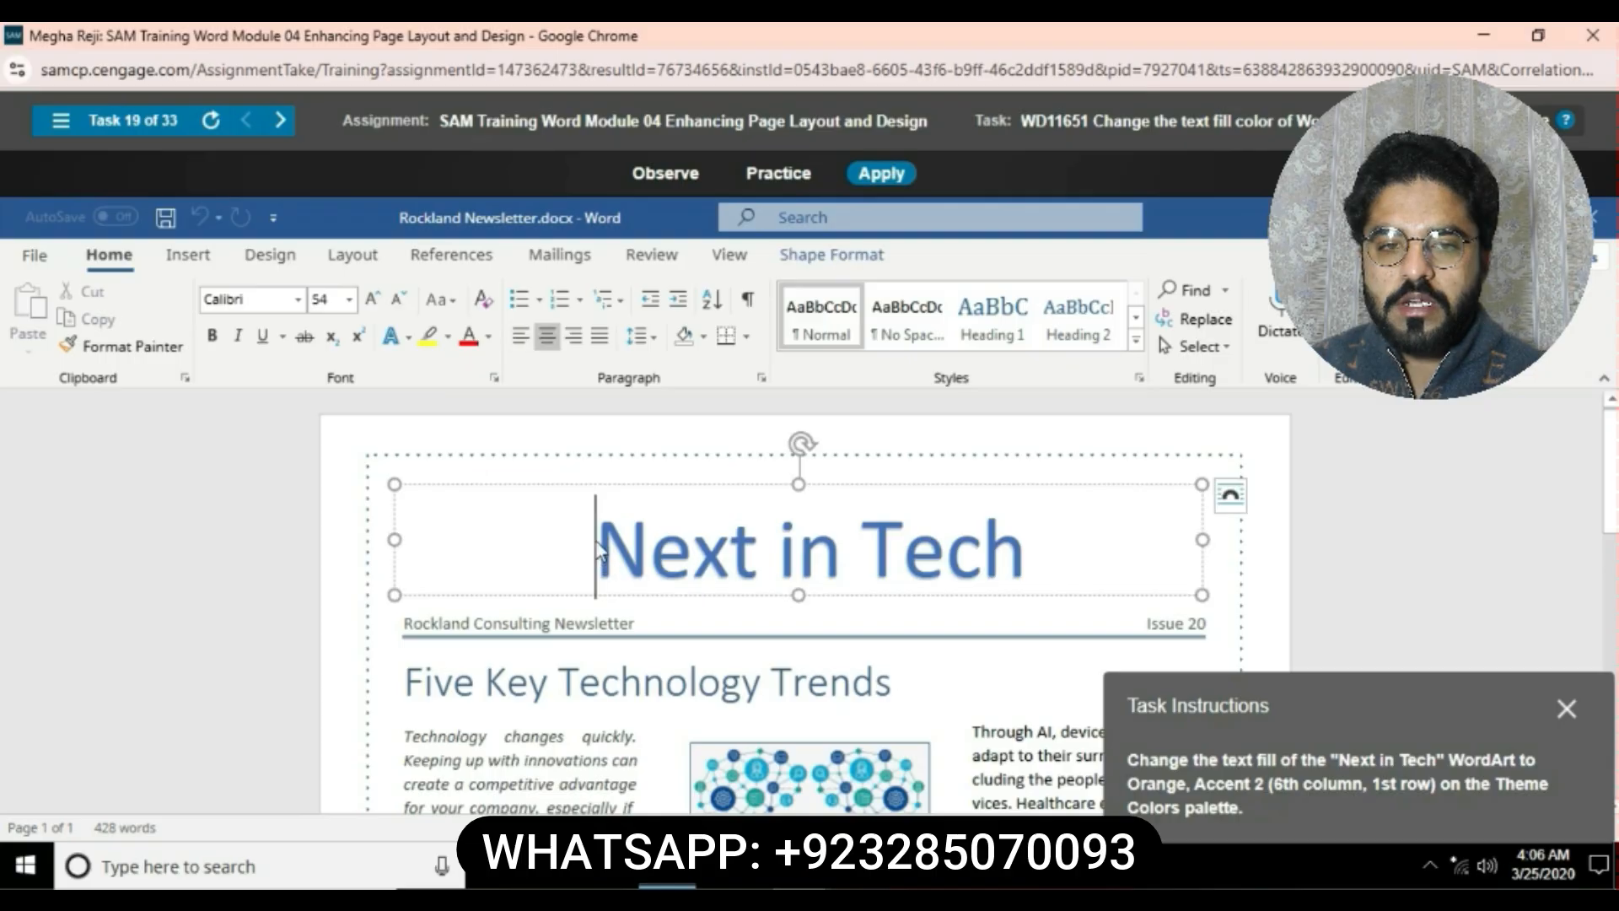
{"action": "left_click_drag", "start_coordinate": [604, 550], "coordinate": [1023, 560]}
{"action": "left_click", "coordinate": [851, 251]}
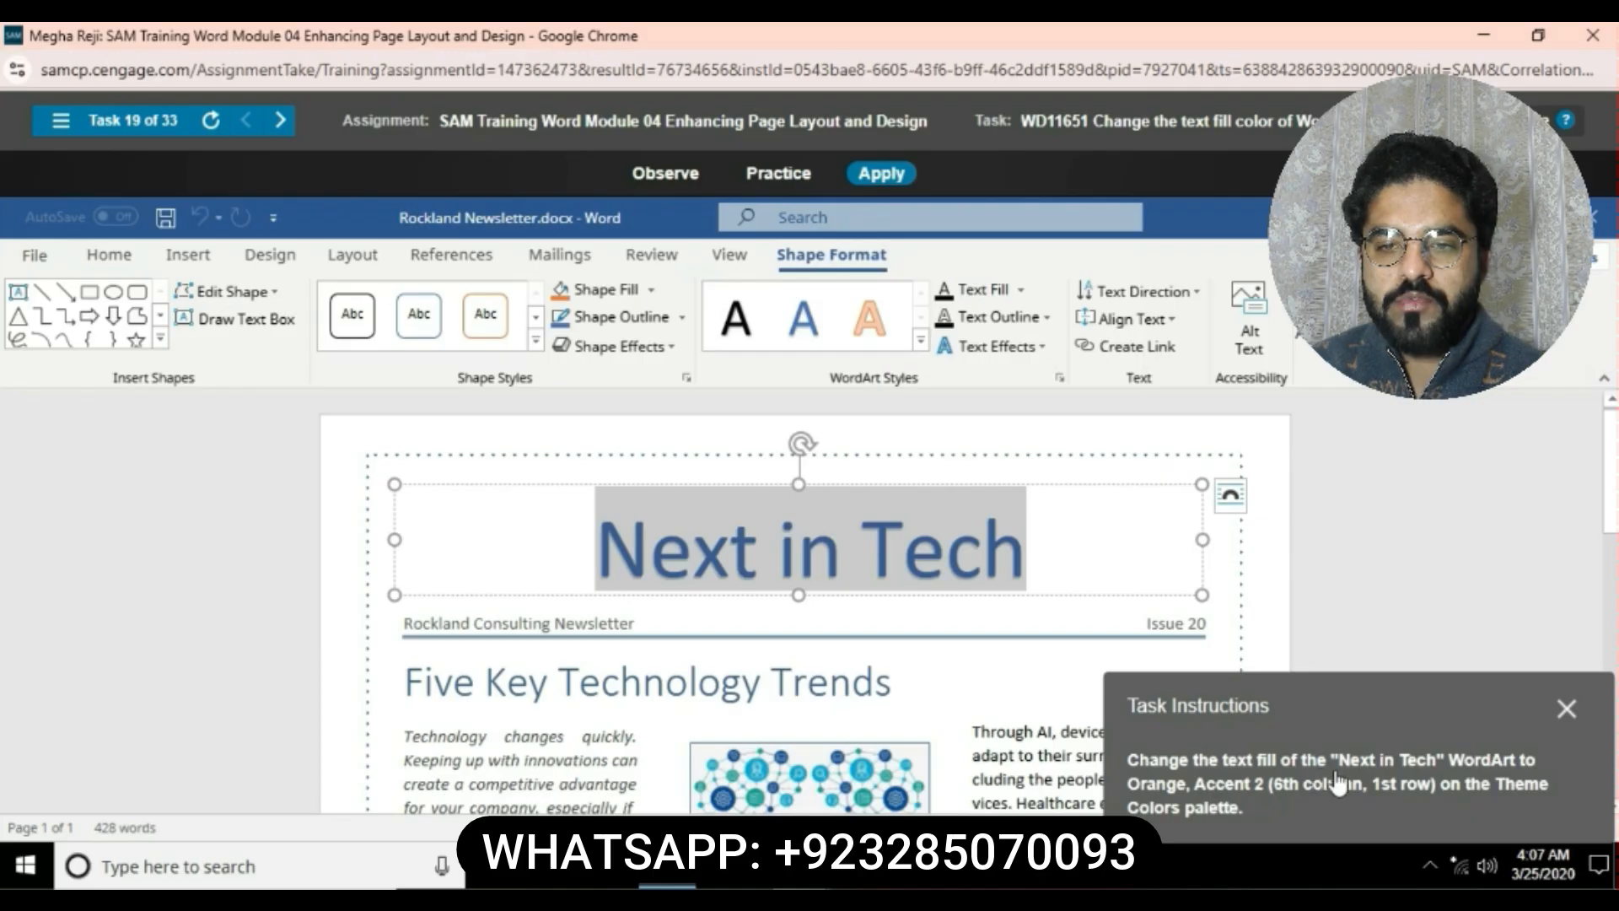
{"action": "left_click", "coordinate": [1022, 289]}
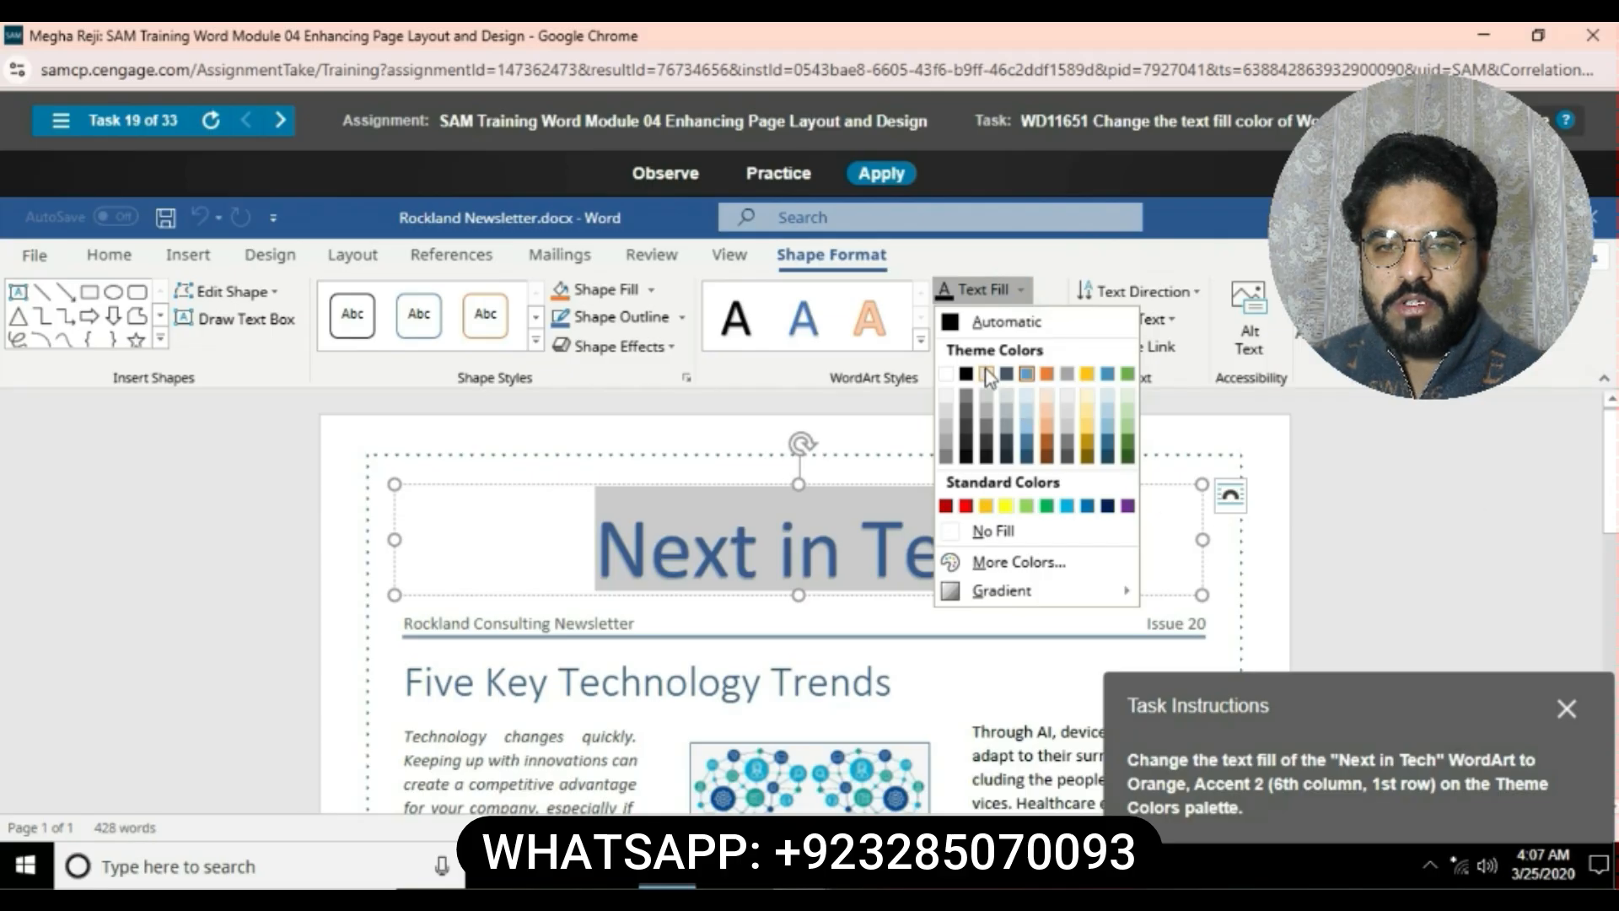
{"action": "left_click", "coordinate": [1046, 374]}
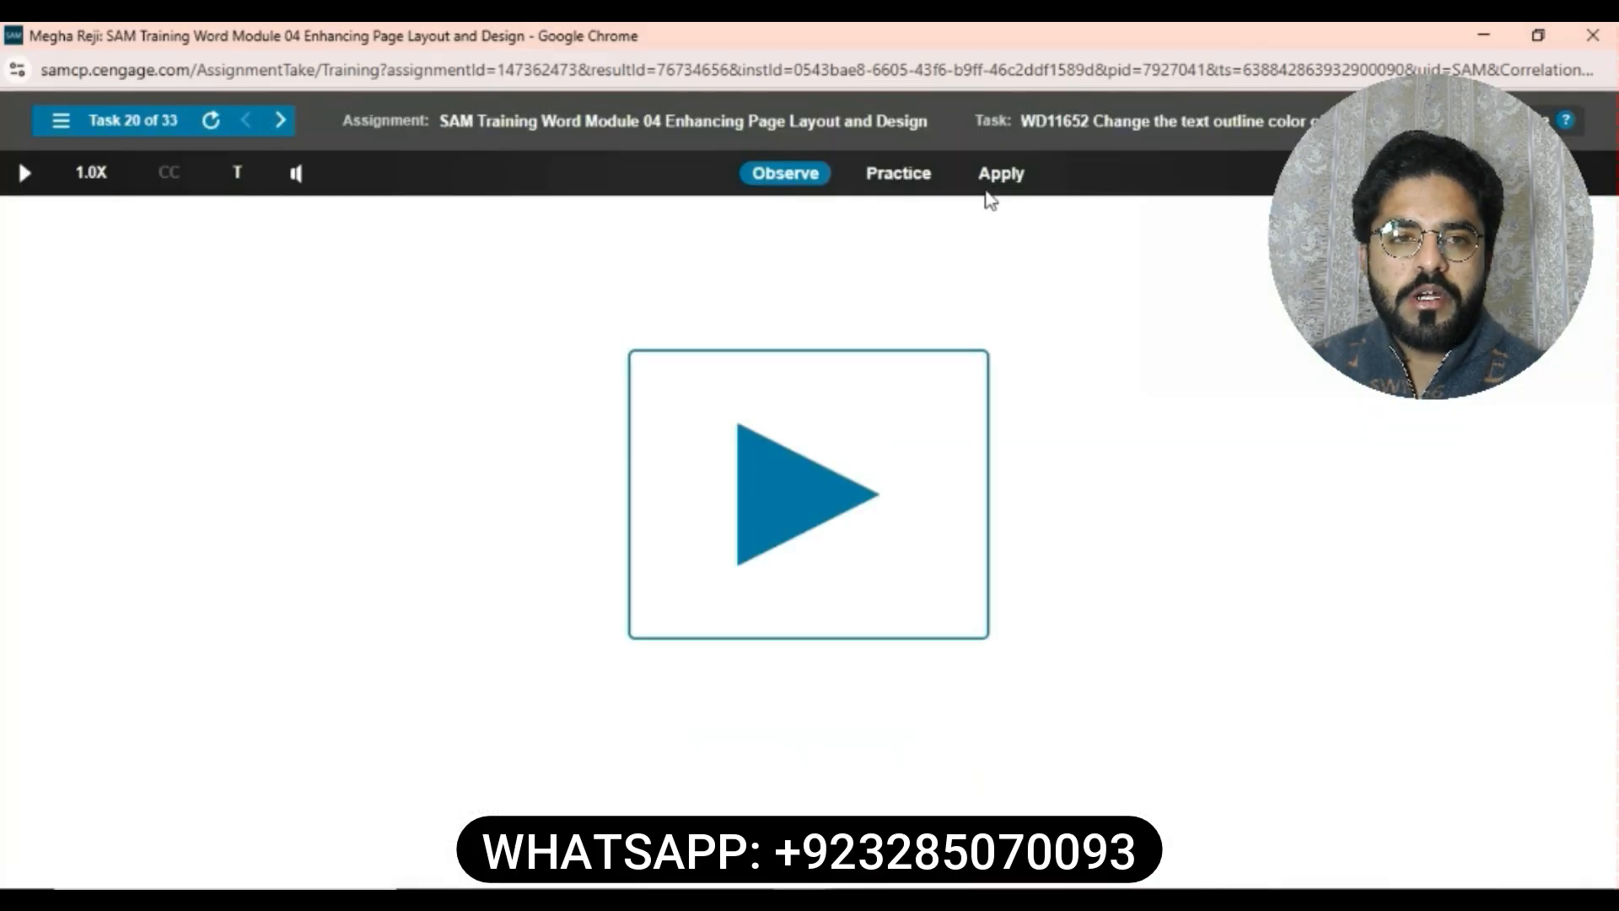
- Change the text outline color of the Next in Tech WordArt to Blue-Gray, Text 2 from the theme colors
{"action": "left_click", "coordinate": [1001, 173]}
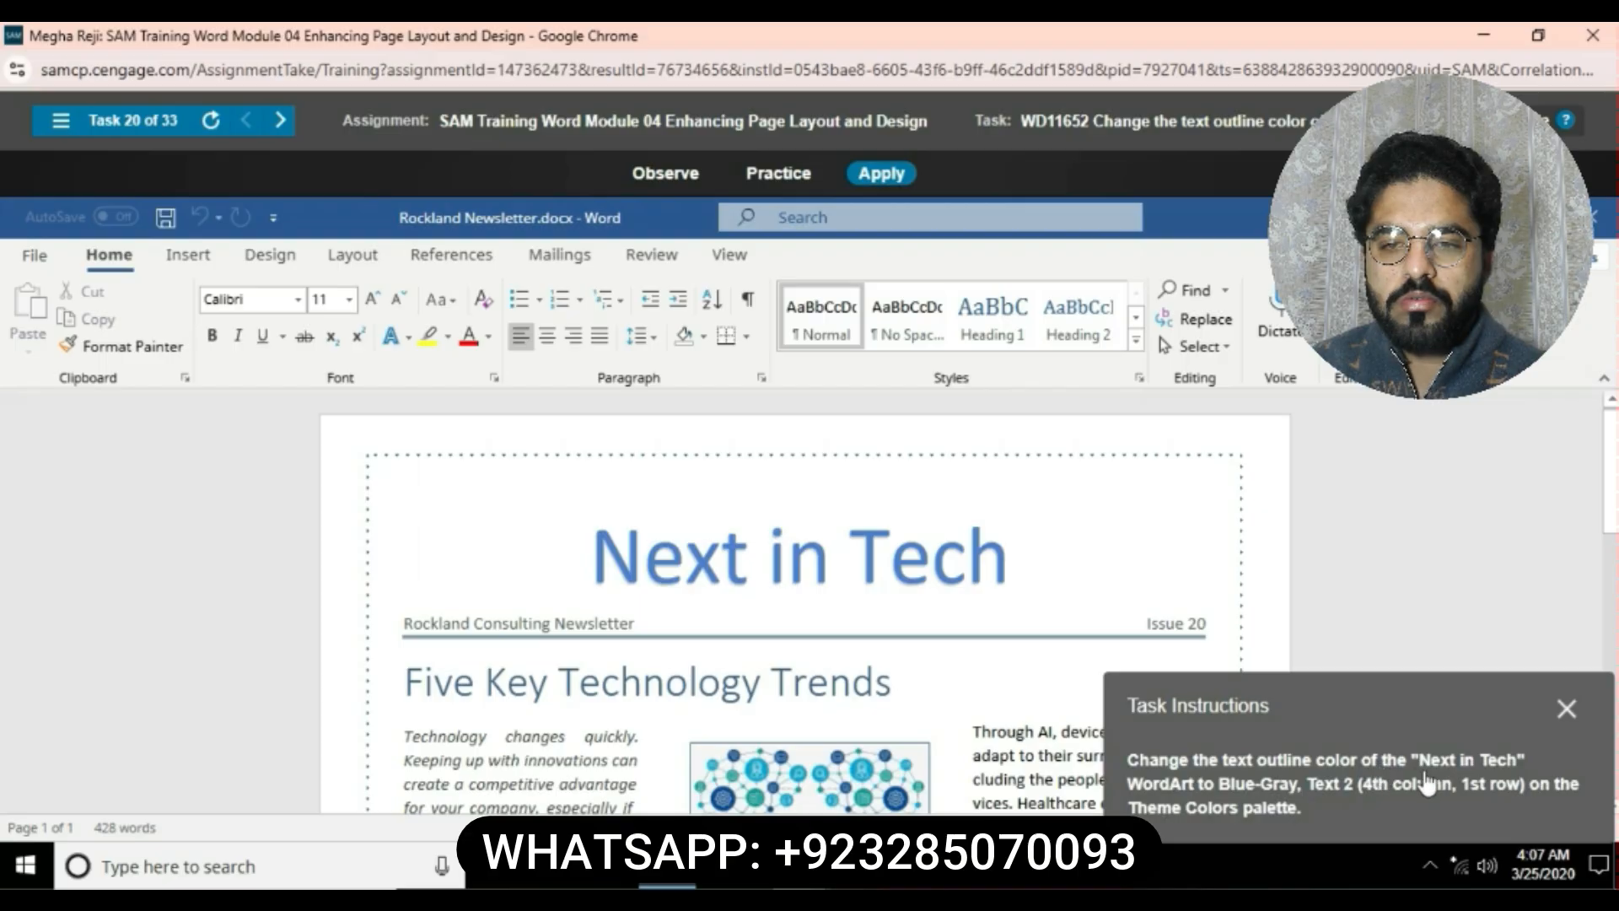
{"action": "left_click", "coordinate": [1003, 576]}
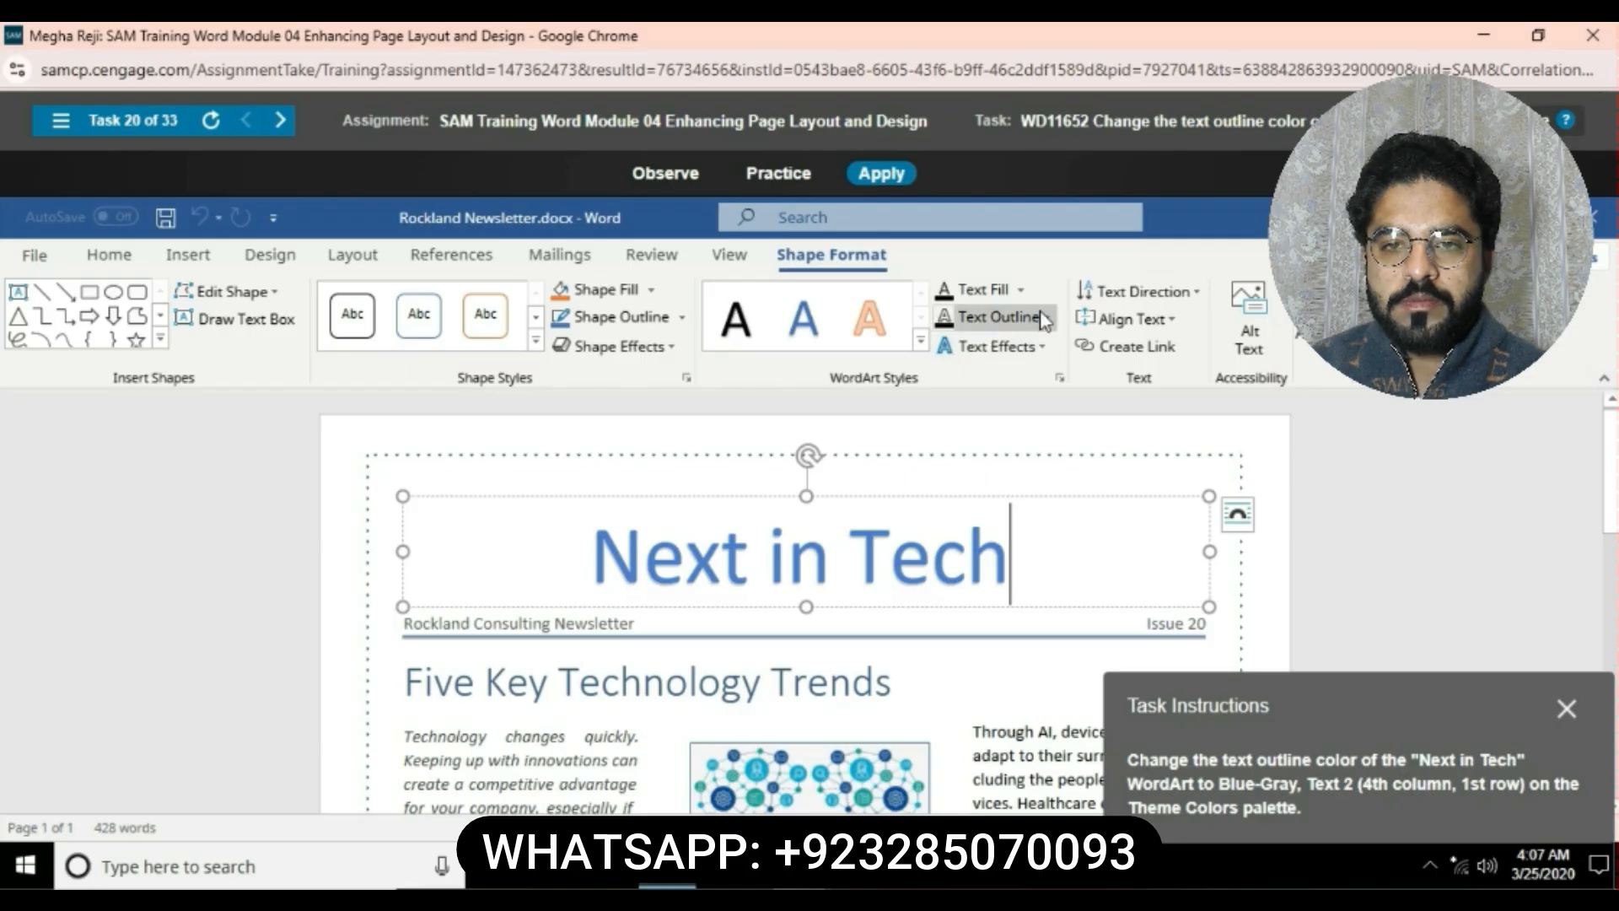
{"action": "left_click", "coordinate": [1047, 497]}
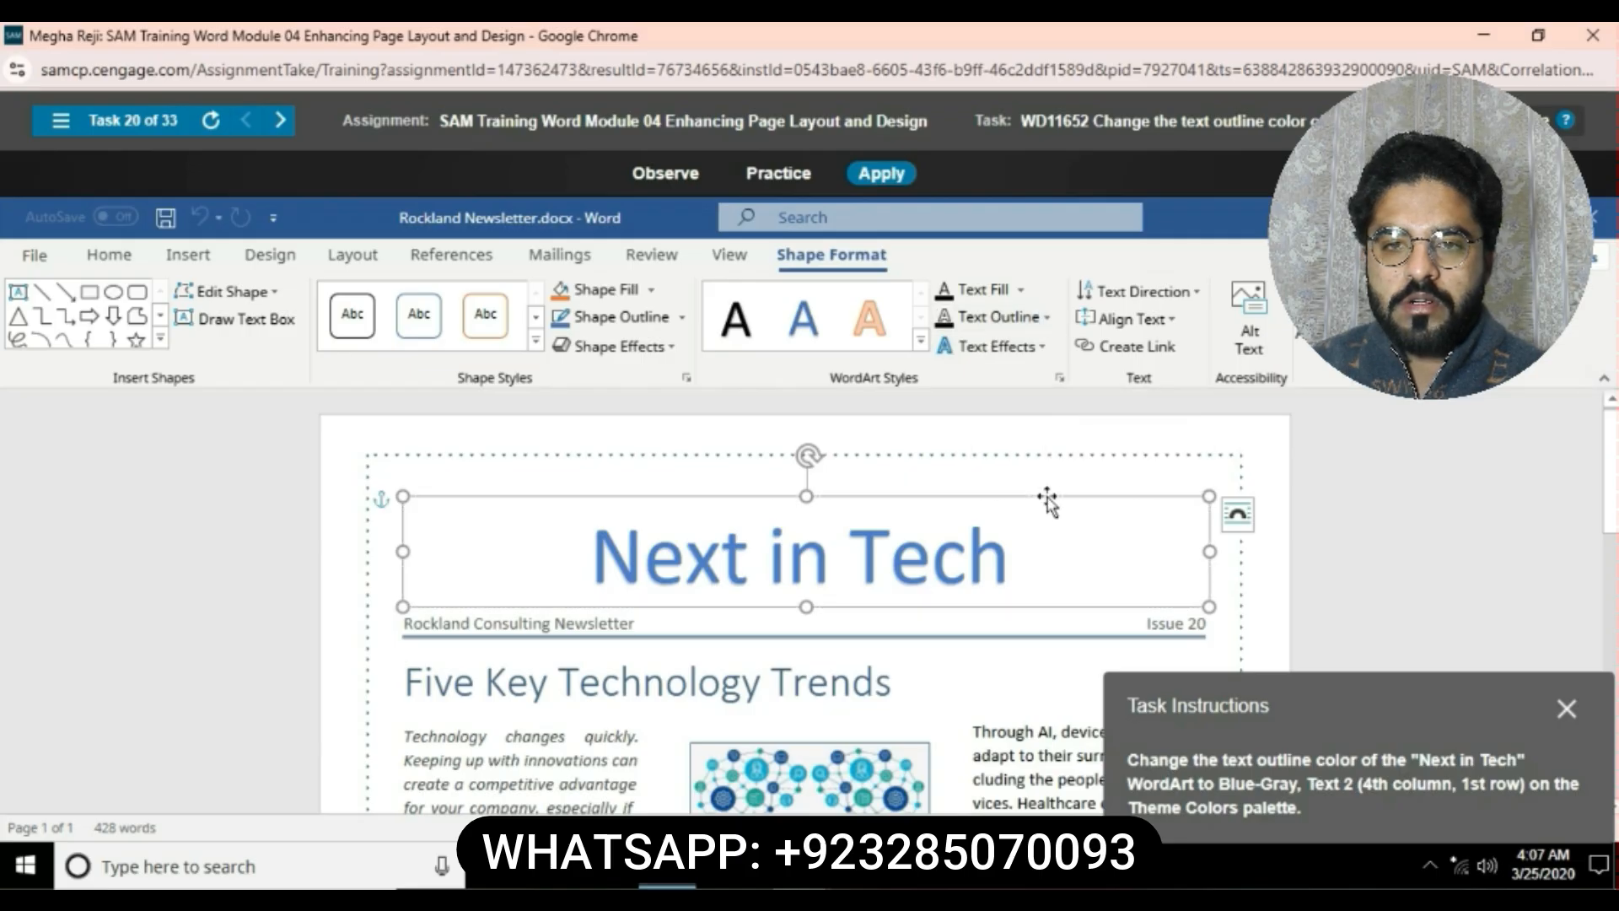
{"action": "left_click_drag", "start_coordinate": [586, 557], "coordinate": [1094, 540]}
{"action": "left_click", "coordinate": [1048, 317]}
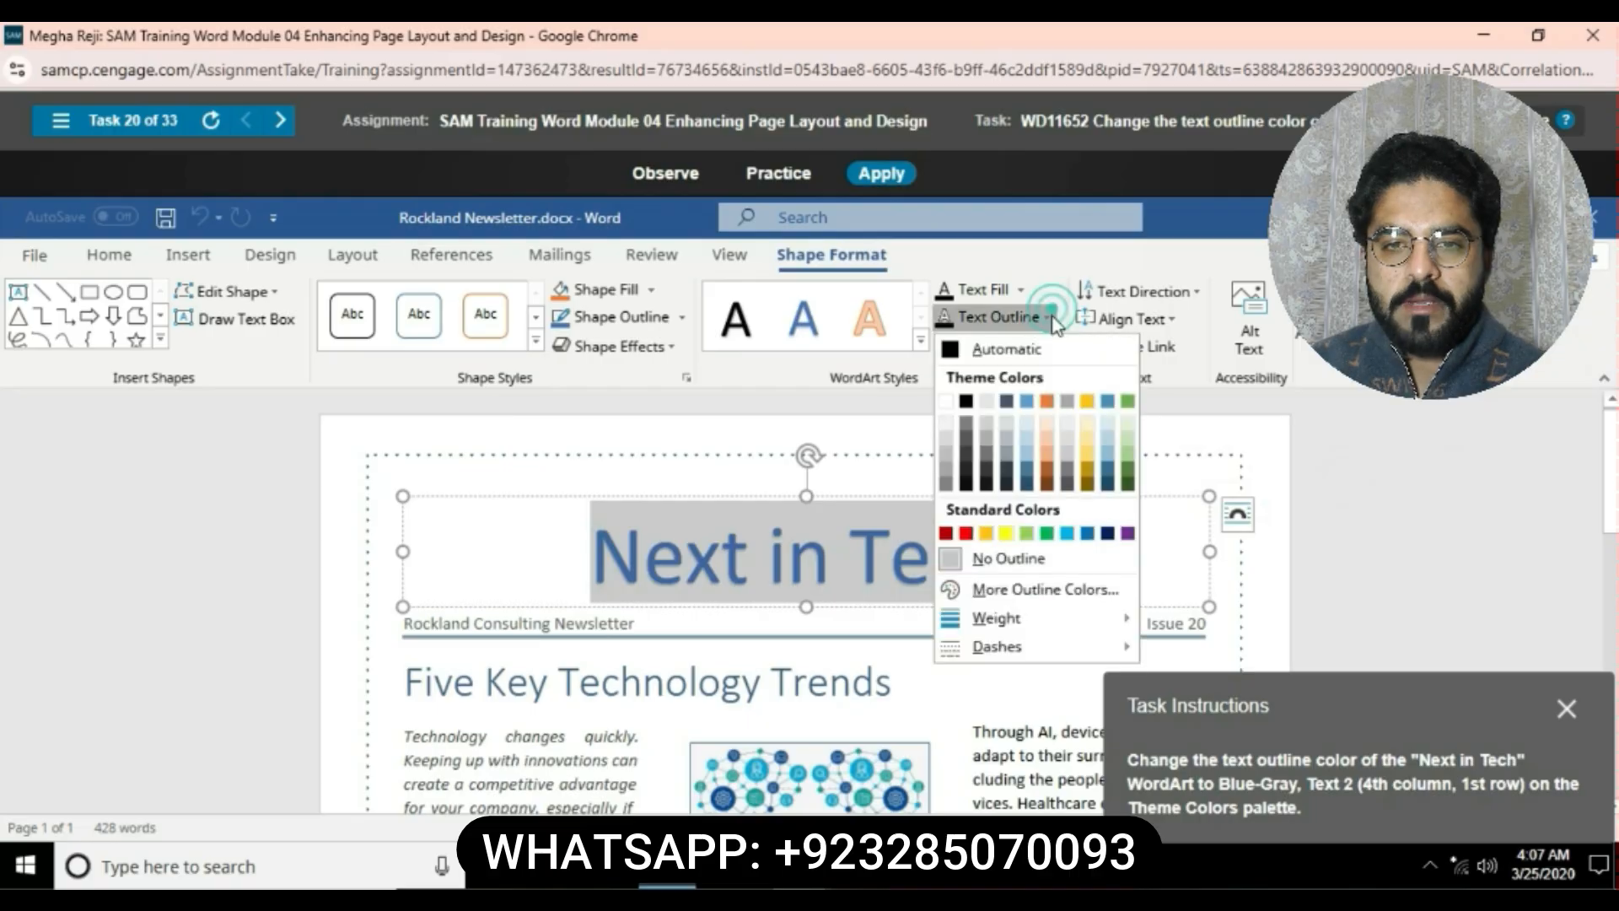
{"action": "left_click", "coordinate": [1008, 402]}
{"action": "left_click", "coordinate": [1009, 403]}
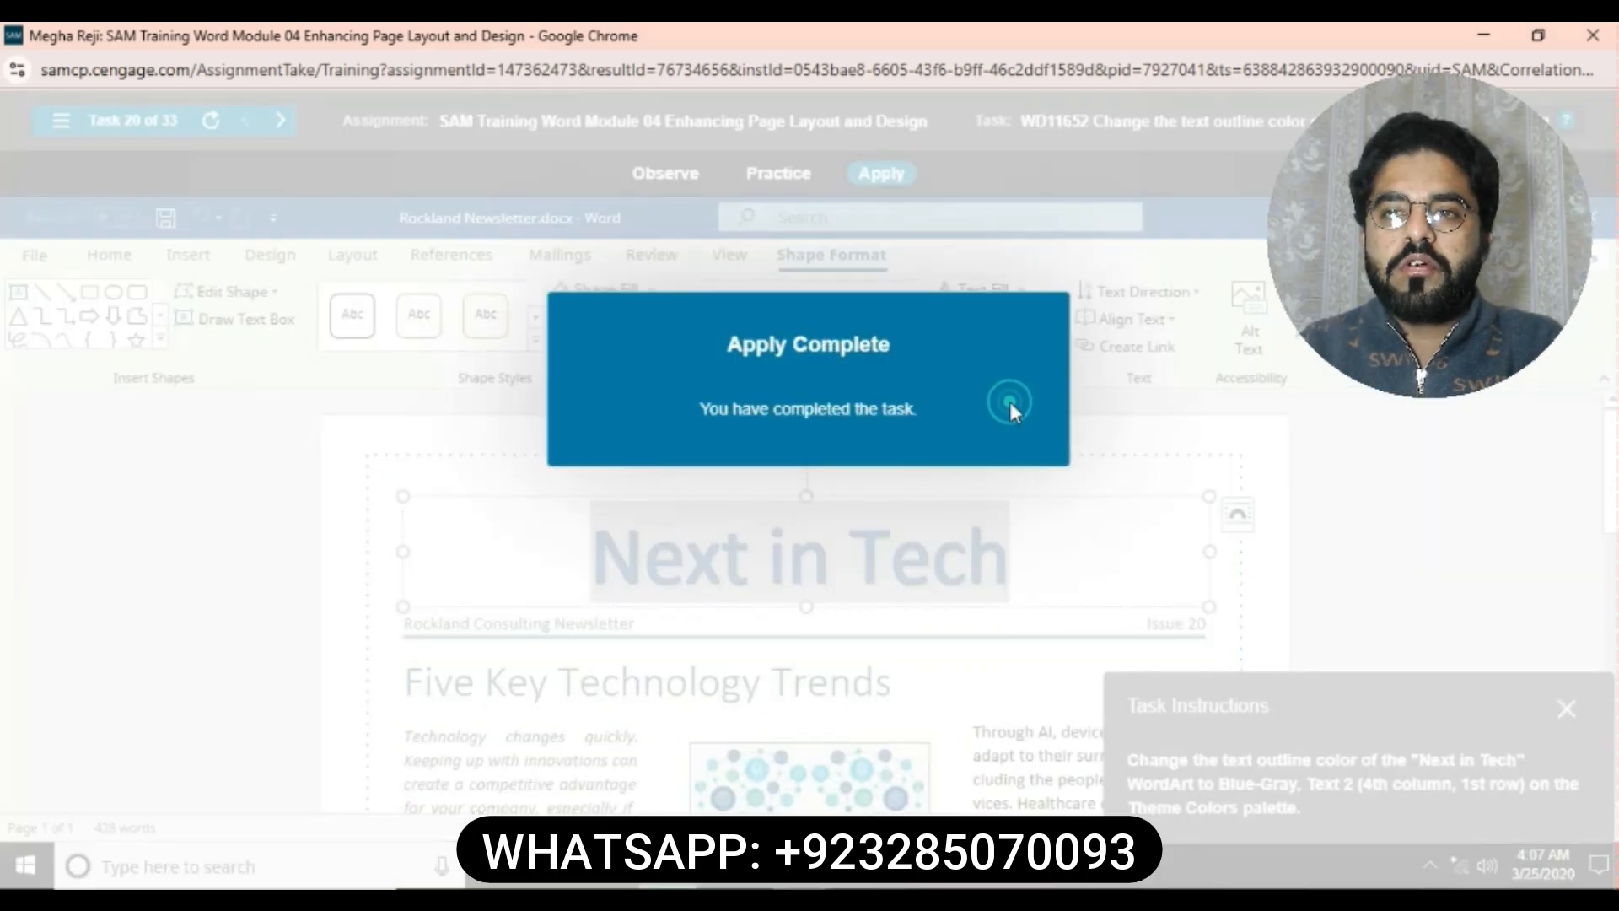